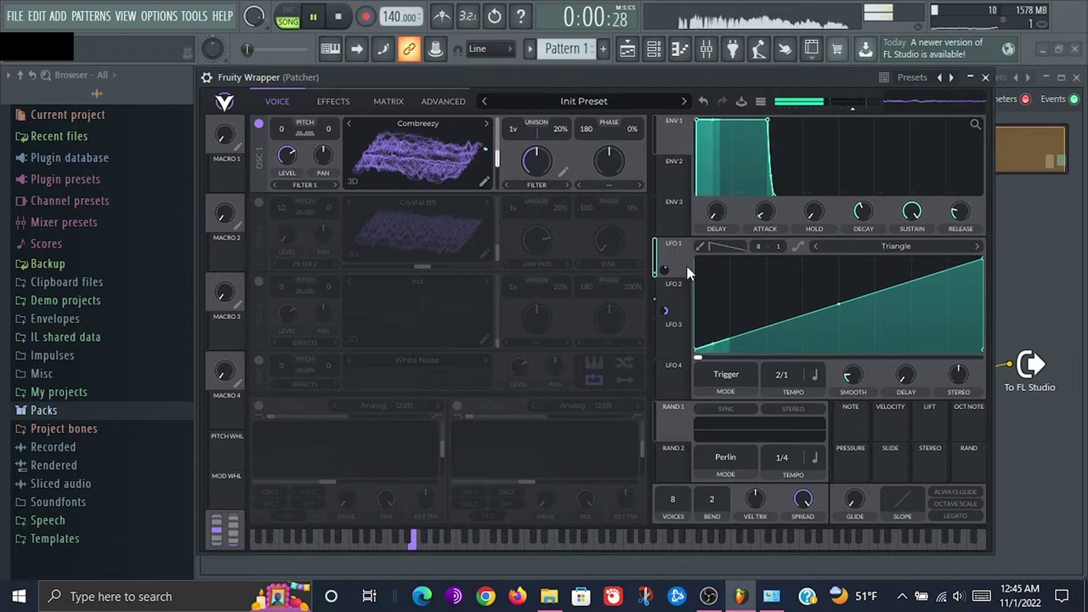
# Stop playback and reshape oscillator 1's triangle filter curve into an irregular multi-peak shape by adding extra points
pyautogui.press('space')
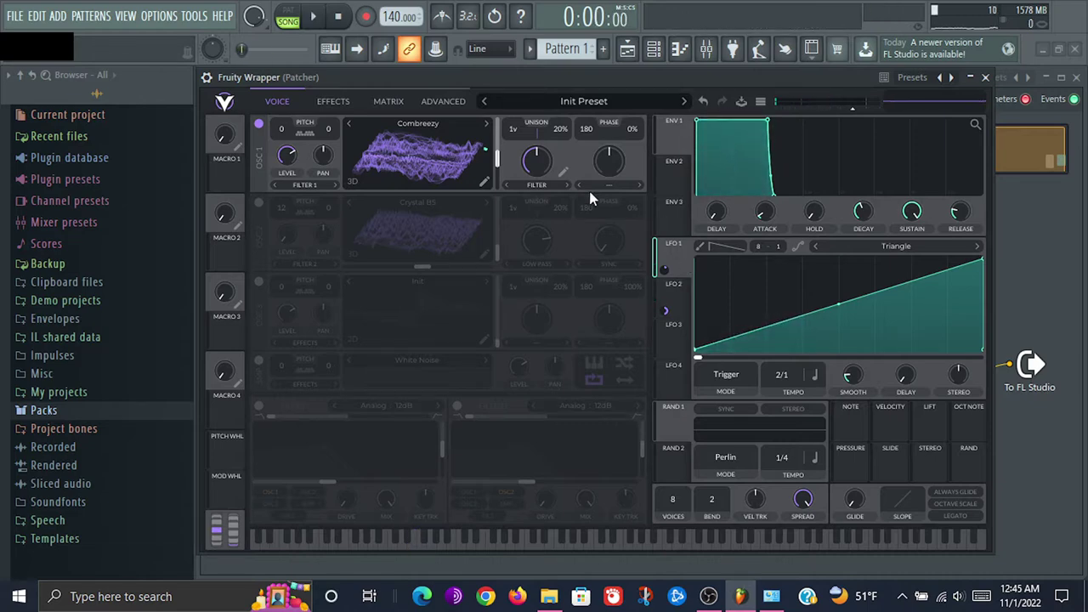
pyautogui.click(563, 174)
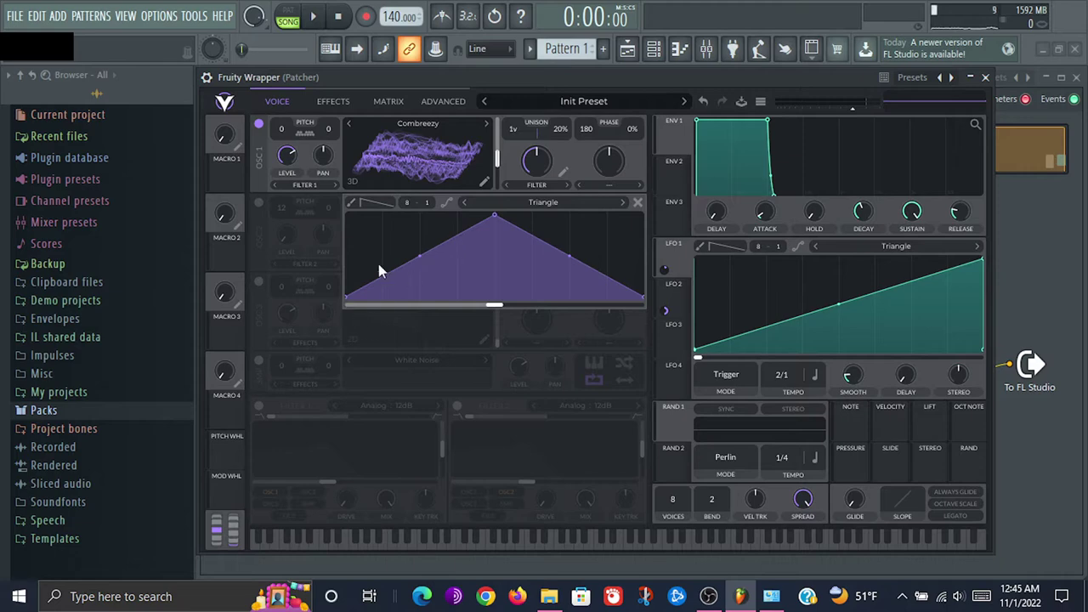
pyautogui.doubleClick(393, 239)
pyautogui.moveTo(393, 239); pyautogui.dragTo(367, 228)
pyautogui.doubleClick(416, 267)
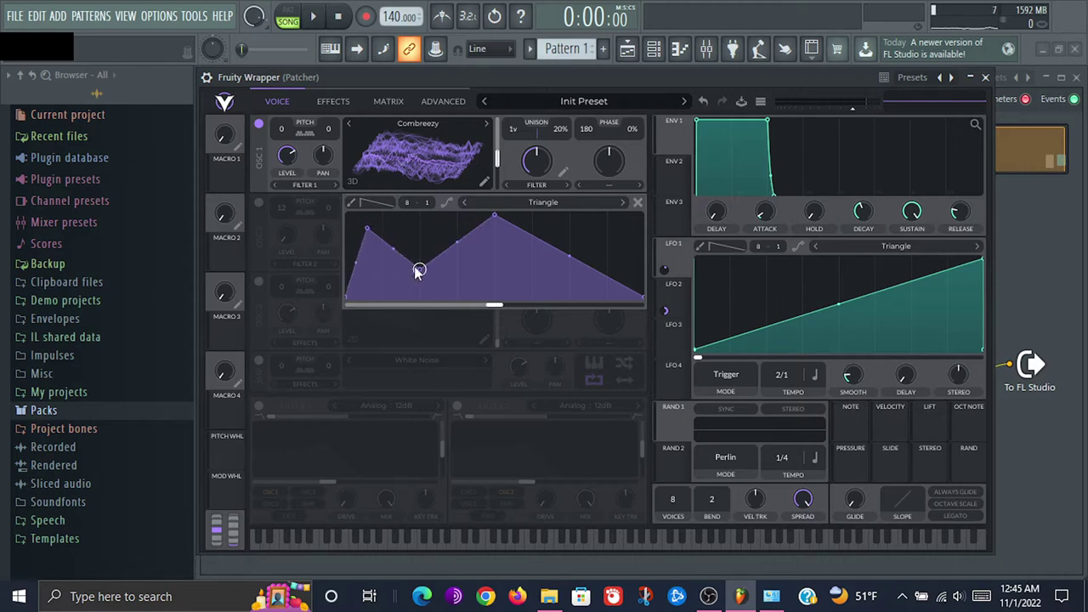
pyautogui.doubleClick(439, 284)
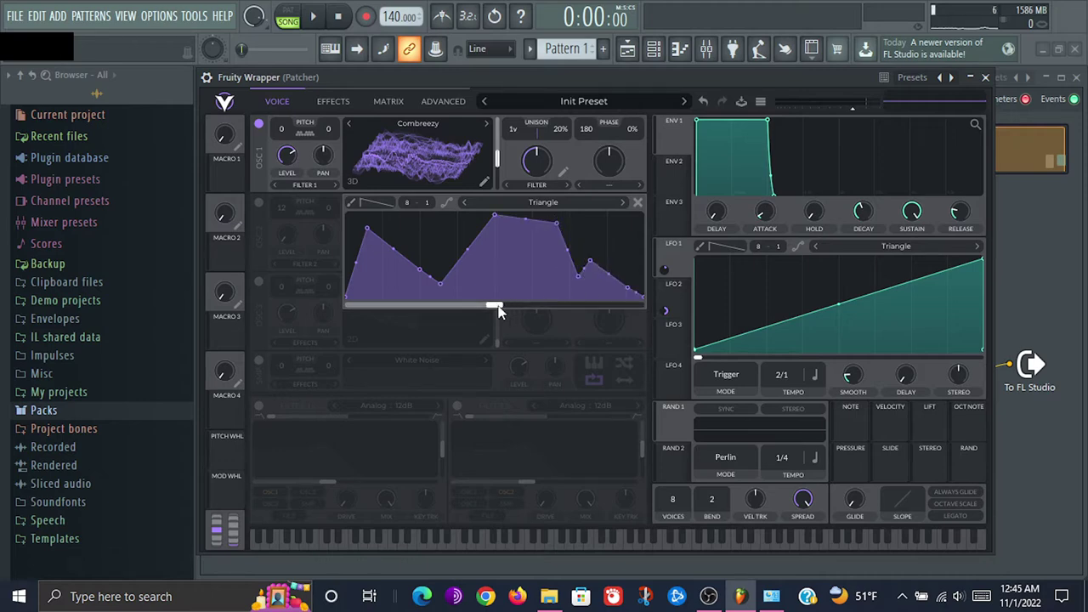
# Sweep the spectral phase of oscillator 1's filter curve and assign LFO 2 to modulate that phase
pyautogui.moveTo(499, 311); pyautogui.dragTo(478, 312)
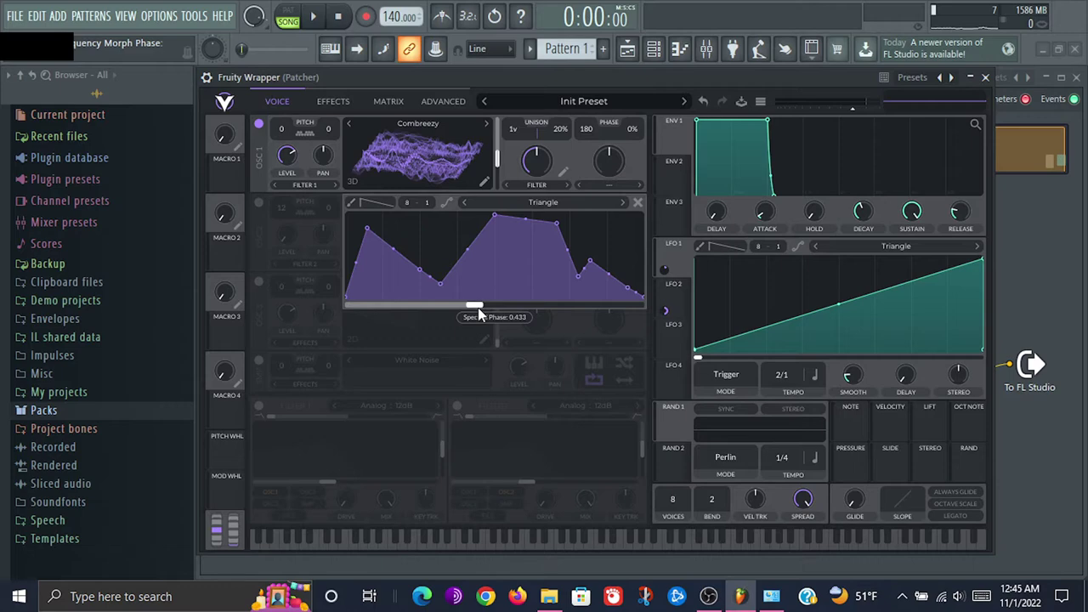
pyautogui.moveTo(565, 321); pyautogui.dragTo(417, 313)
pyautogui.moveTo(339, 286); pyautogui.dragTo(538, 315)
pyautogui.click(682, 294)
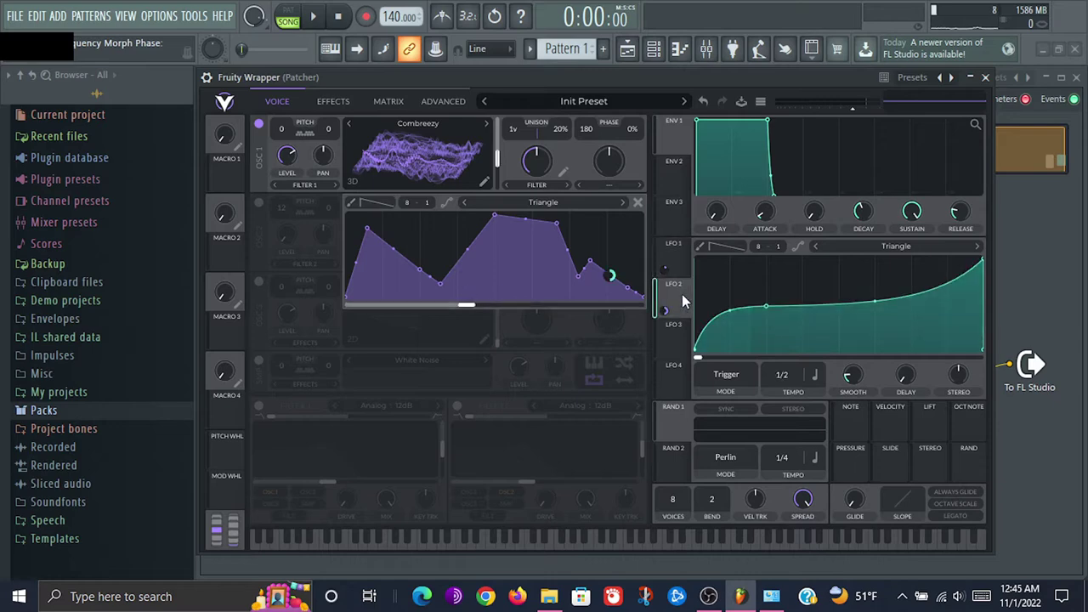
pyautogui.moveTo(666, 311); pyautogui.dragTo(382, 308)
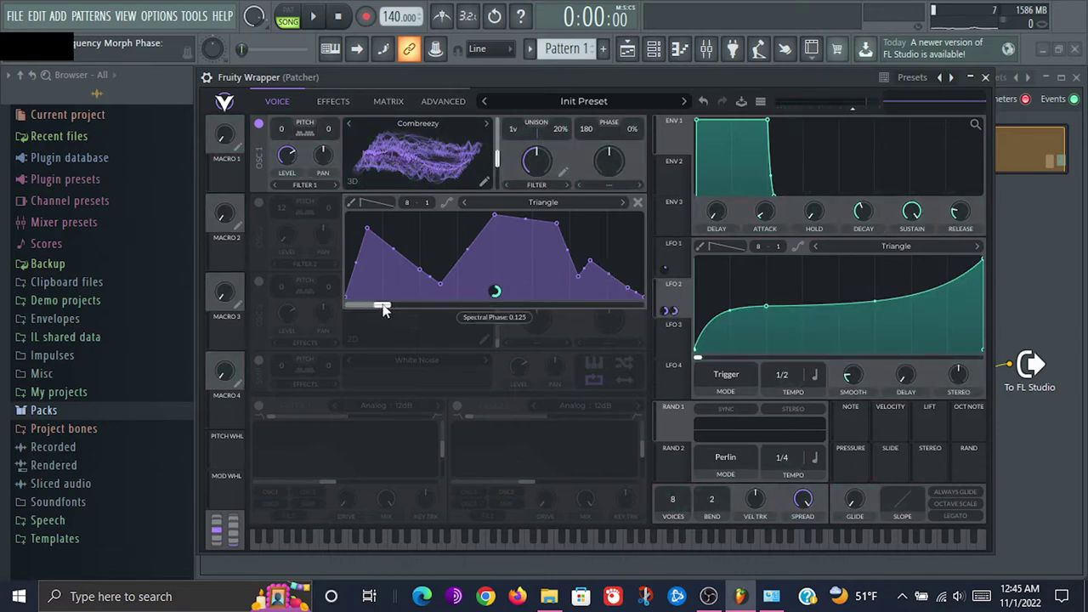
# During playback, move oscillator 1's spectral phase to its minimum and set the LFO 2 modulation amount on it to about 0.81
pyautogui.press('space')
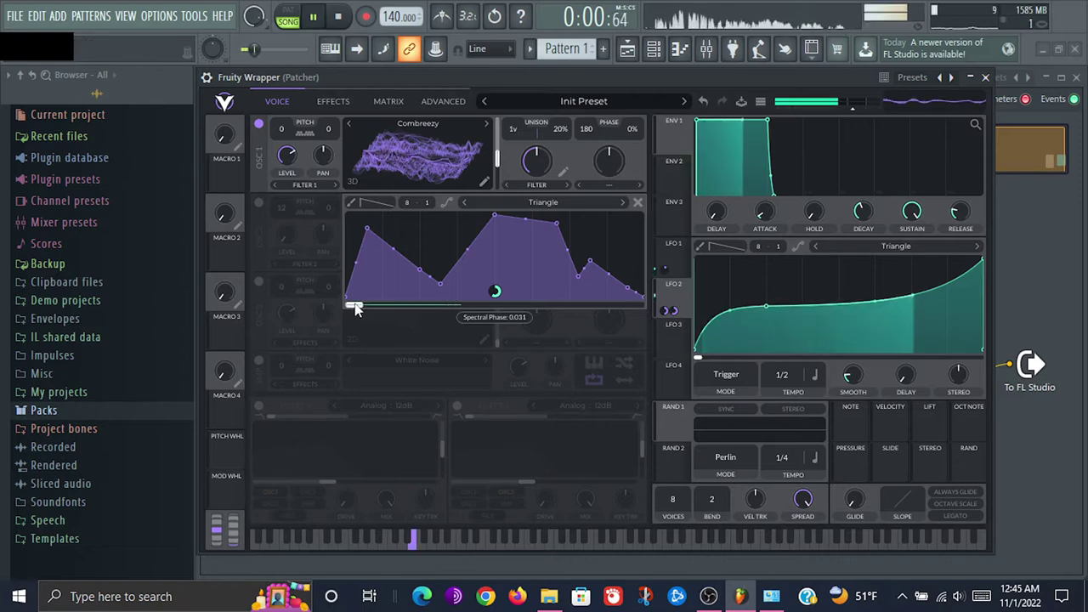
pyautogui.moveTo(496, 293)
pyautogui.mouseDown()
pyautogui.moveTo(495, 255)
pyautogui.moveTo(496, 312)
pyautogui.mouseUp()
pyautogui.moveTo(355, 310); pyautogui.dragTo(643, 301)
pyautogui.moveTo(496, 291); pyautogui.dragTo(495, 446)
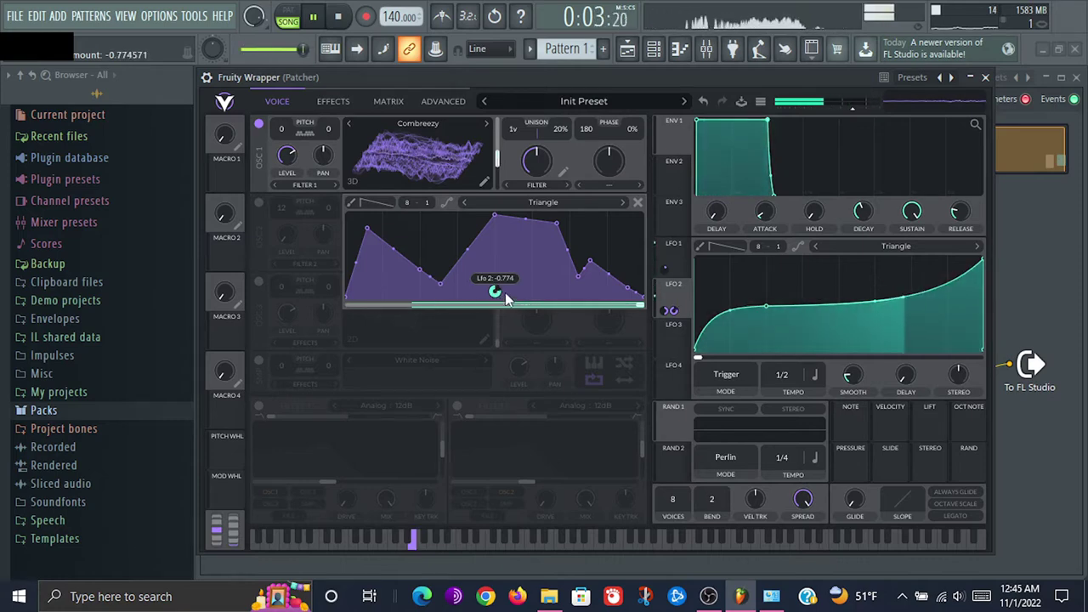
pyautogui.moveTo(638, 308); pyautogui.dragTo(338, 313)
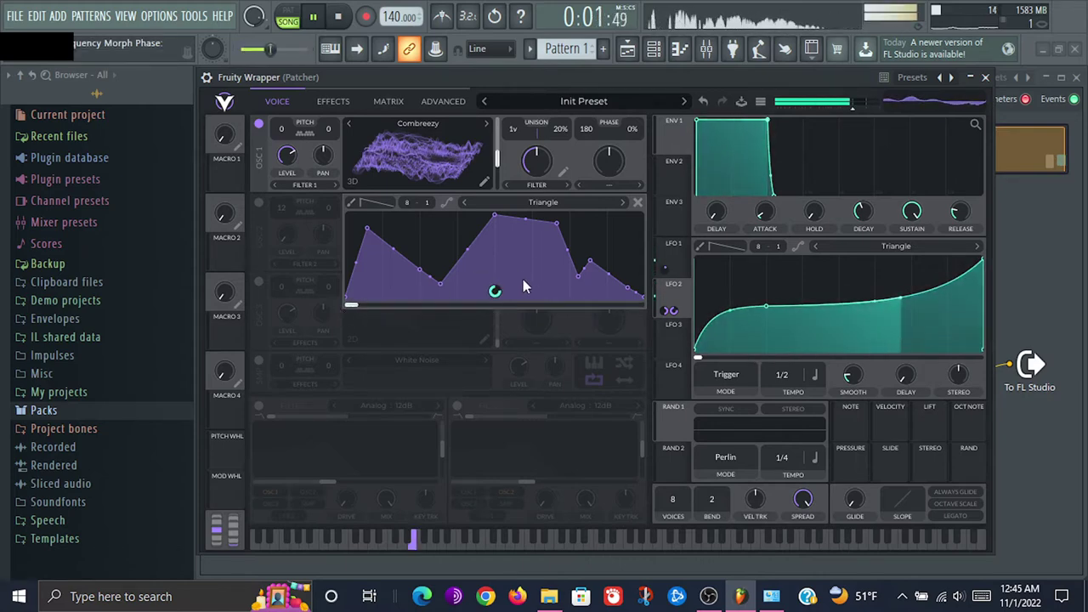
pyautogui.moveTo(495, 291)
pyautogui.mouseDown()
pyautogui.moveTo(495, 263)
pyautogui.moveTo(495, 284)
pyautogui.mouseUp()
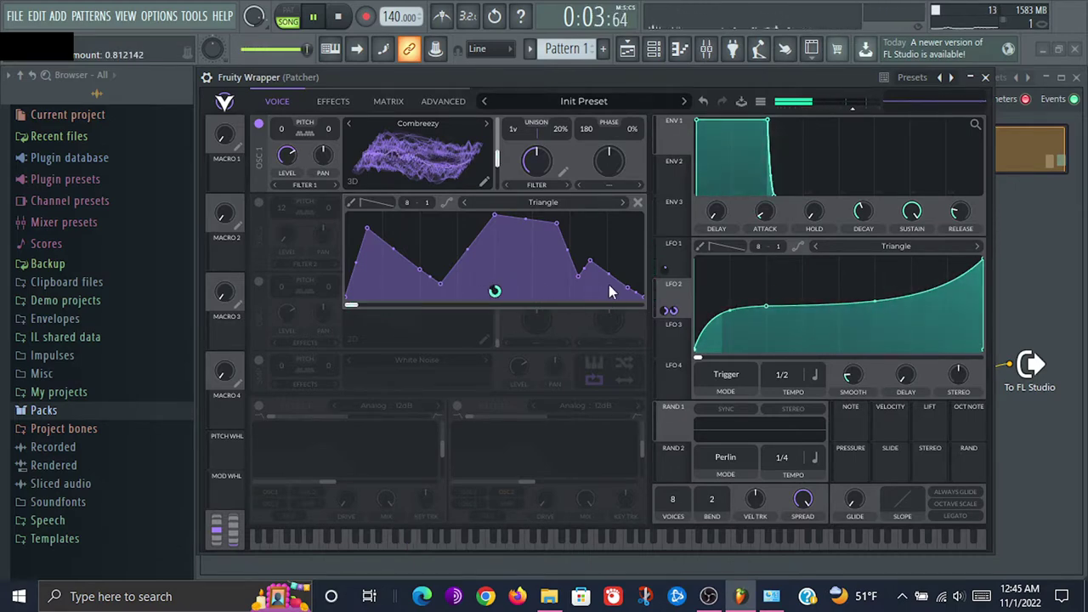
# Close the filter curve editor, lower oscillator 1's spectral morph to about 34%, and stop playback
pyautogui.click(636, 202)
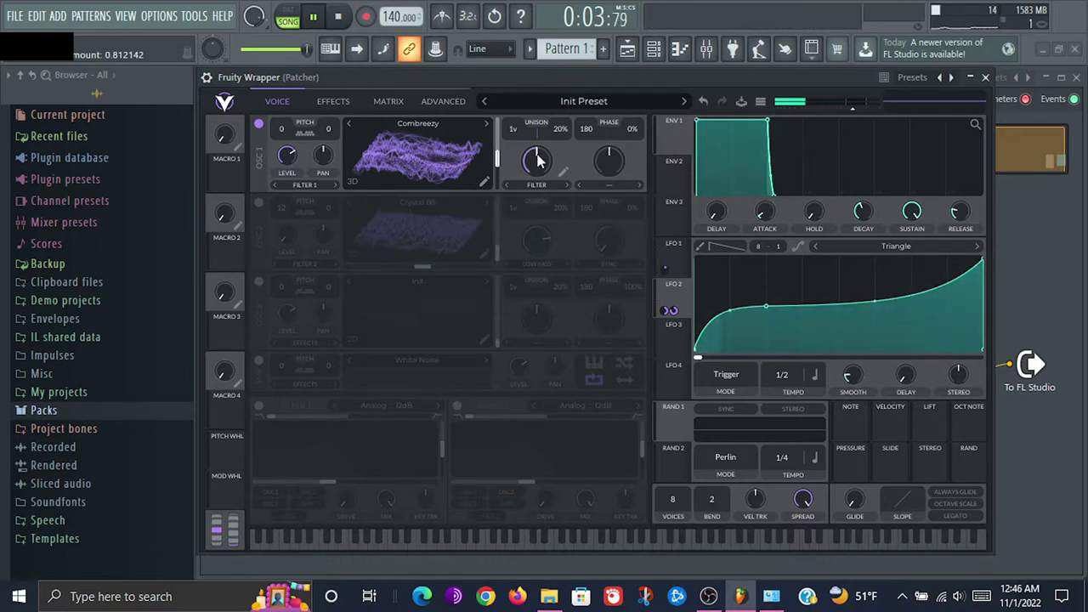
pyautogui.moveTo(529, 159); pyautogui.dragTo(545, 180)
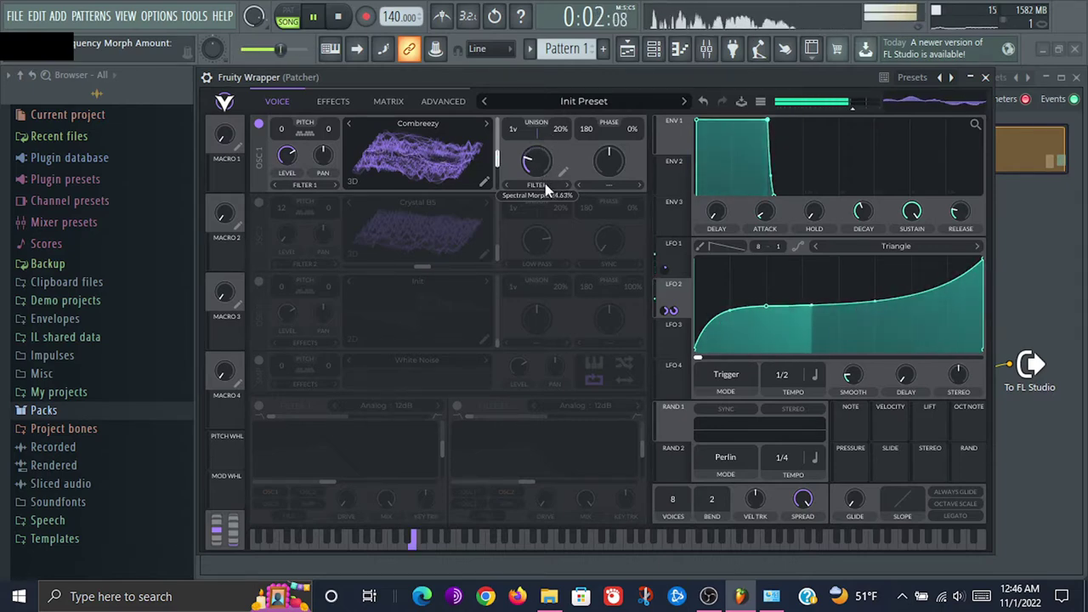
pyautogui.press('space')
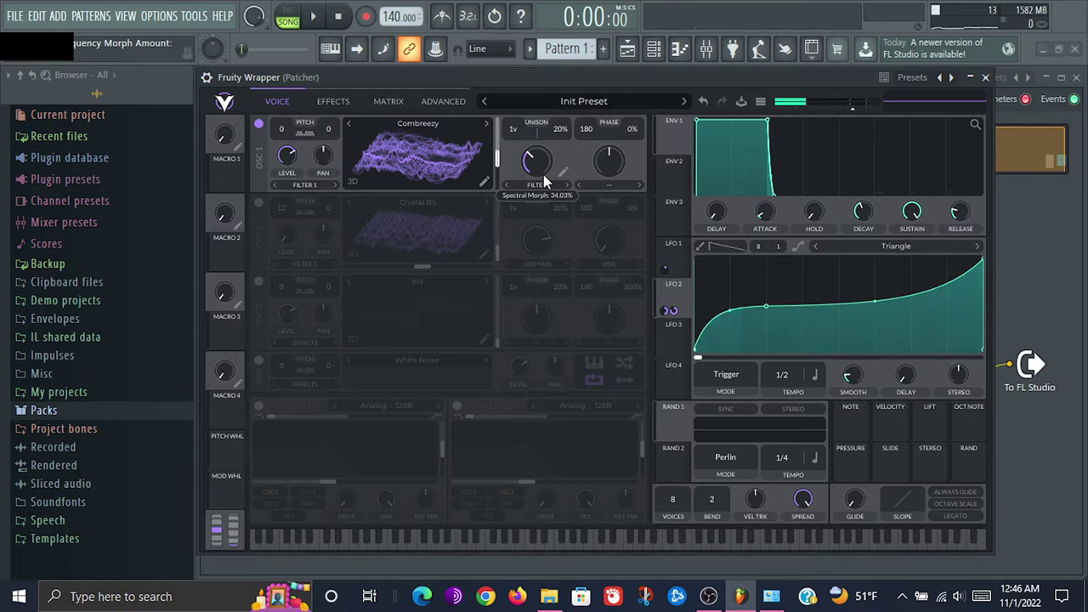
# Set LFO 3's tempo to 1/1 and bend its triangle into a rounded rise with a reshaped falling side
pyautogui.click(663, 343)
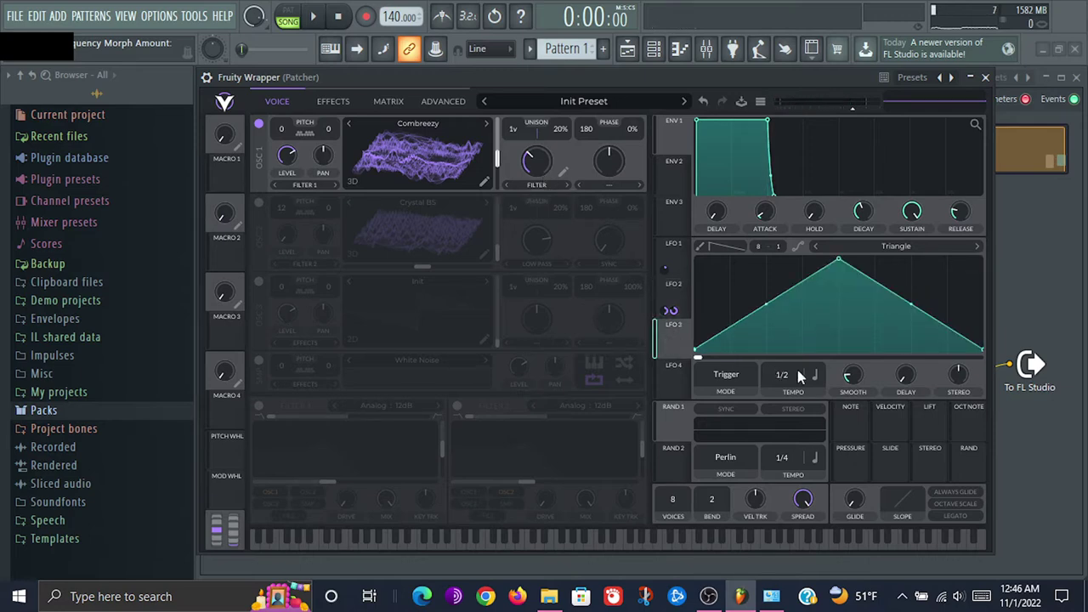
pyautogui.moveTo(788, 373); pyautogui.dragTo(790, 384)
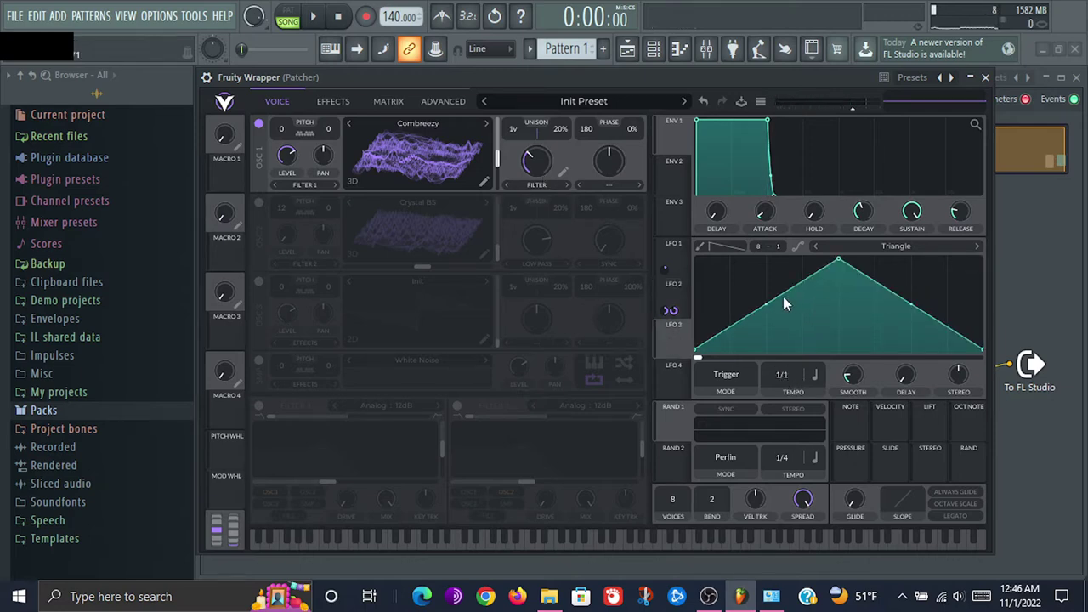
pyautogui.moveTo(768, 281); pyautogui.dragTo(767, 285)
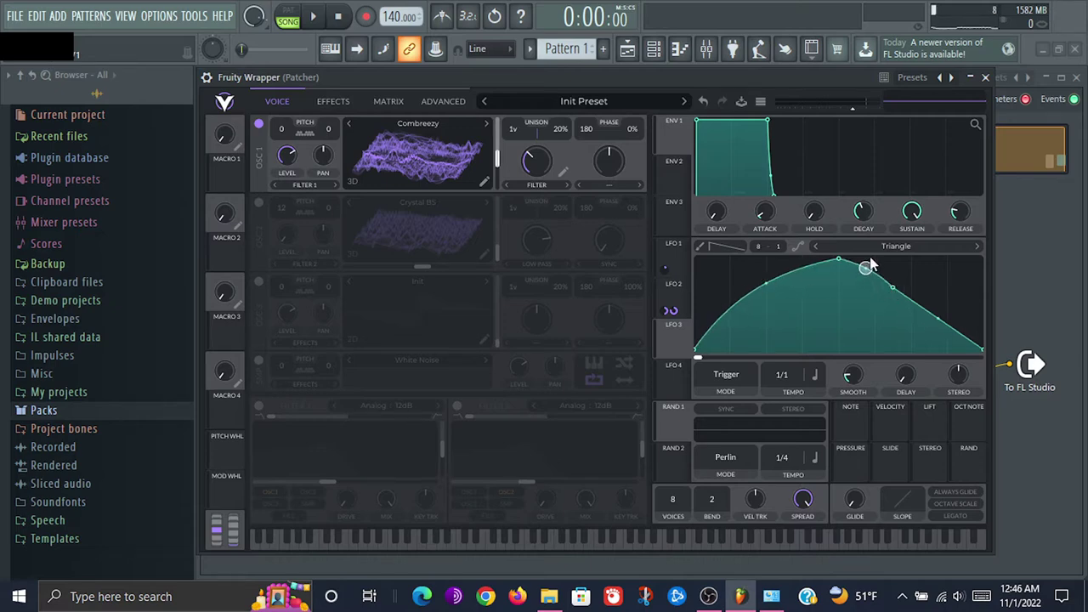
pyautogui.moveTo(937, 319); pyautogui.dragTo(932, 348)
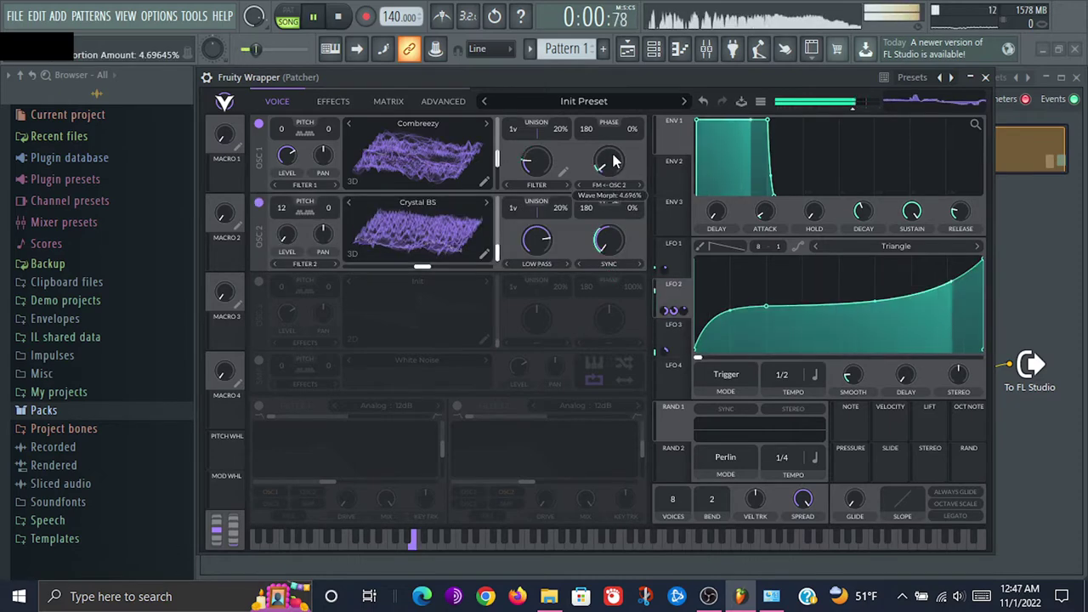
# Try several amounts of FM from oscillator 2 on oscillator 1, including about 10%
pyautogui.moveTo(615, 162); pyautogui.dragTo(615, 157)
pyautogui.scroll(8, 614, 157)
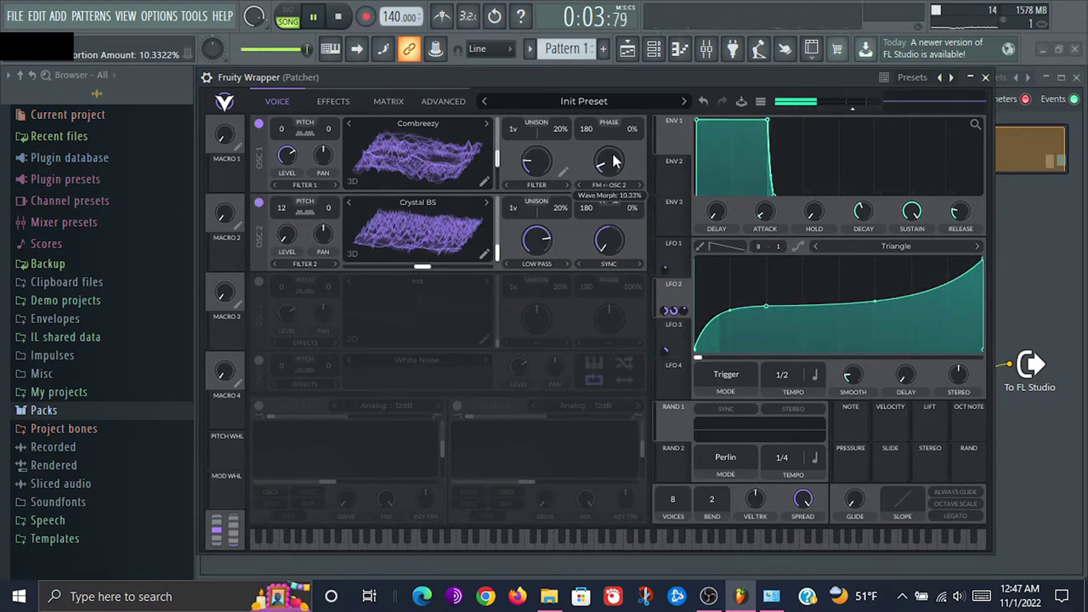
pyautogui.scroll(-4, 616, 157)
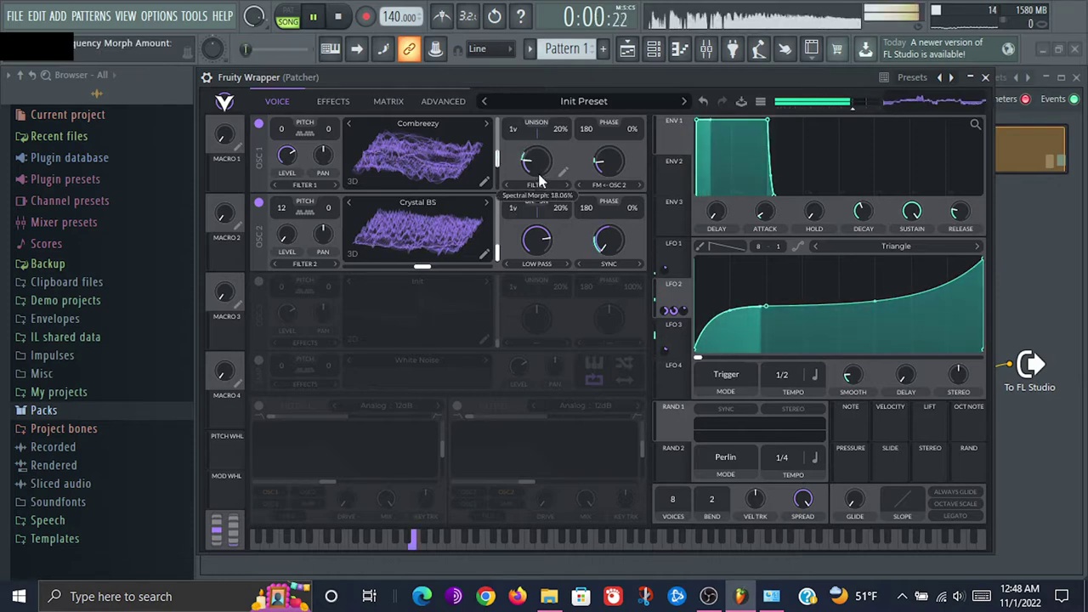
# Lower oscillator 1's spectral morph to about 18% and adjust how strongly LFO 3 modulates it
pyautogui.moveTo(538, 166); pyautogui.dragTo(539, 184)
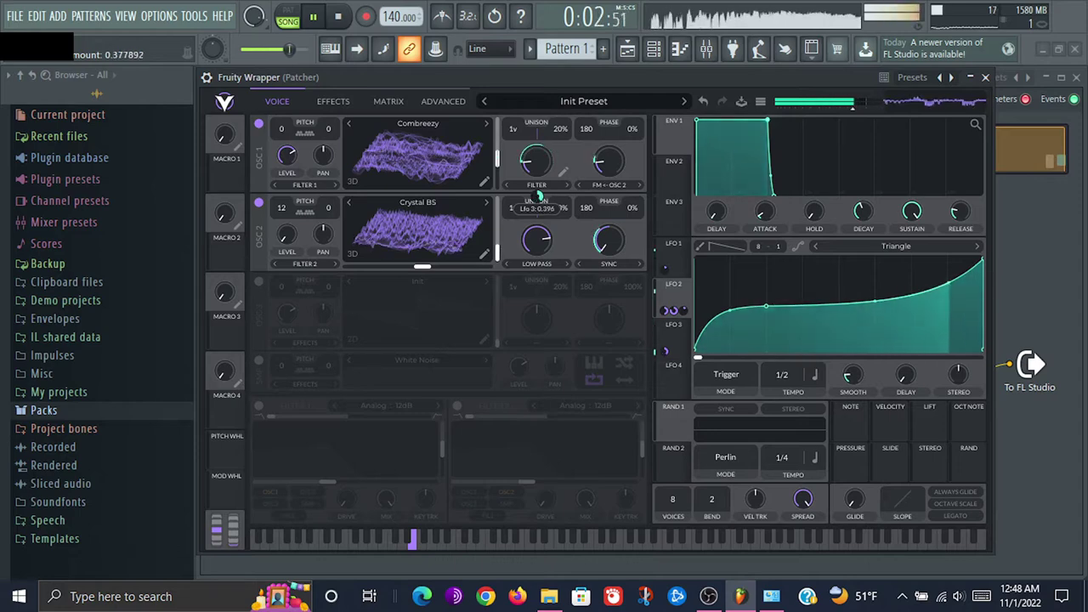
pyautogui.moveTo(539, 194); pyautogui.dragTo(539, 198)
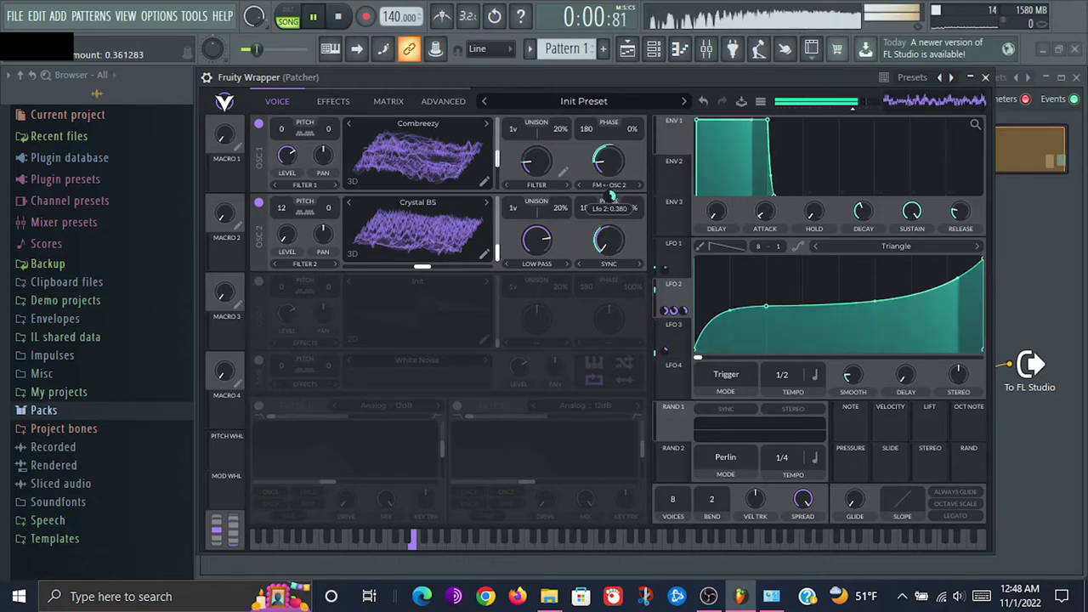
# Set oscillator 1's FM amount to about 10% with LFO 2 modulating it by about 0.32, and restart playback
pyautogui.scroll(5, 610, 194)
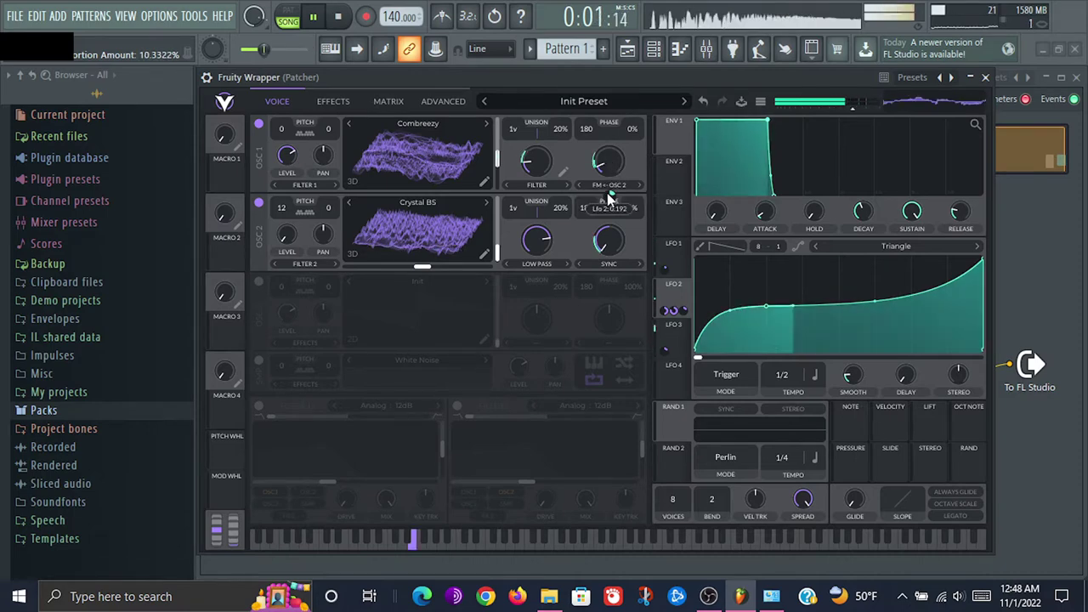
pyautogui.moveTo(610, 195); pyautogui.dragTo(610, 185)
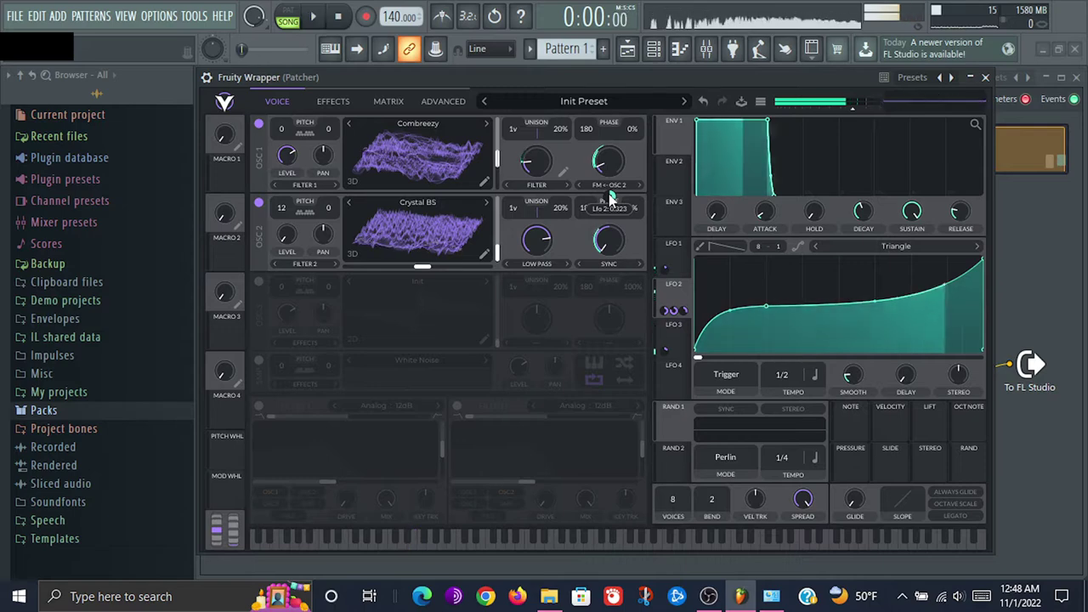
pyautogui.press('space')
pyautogui.press('space')
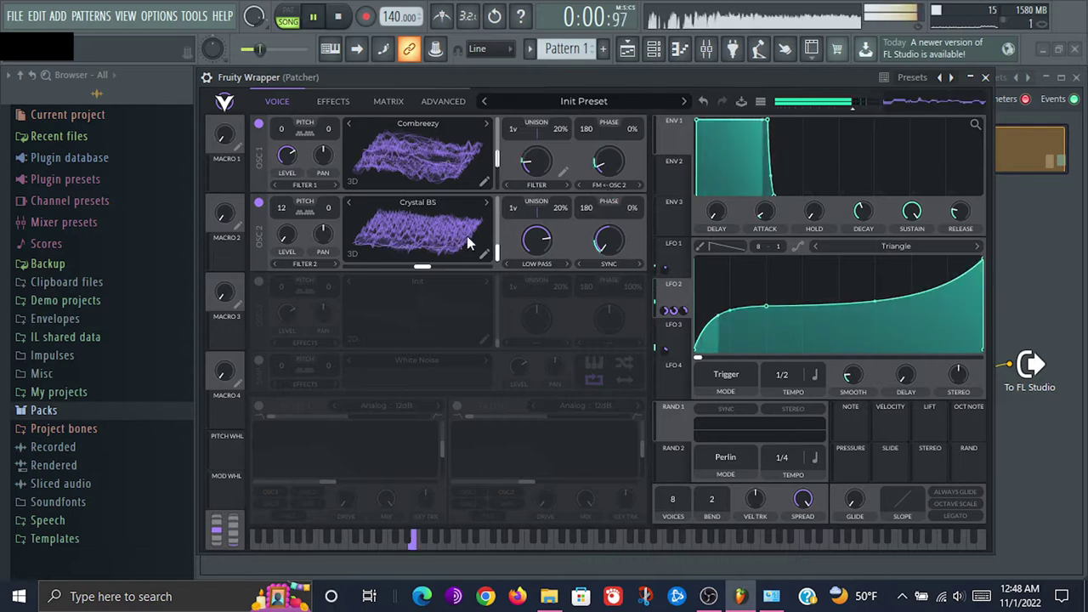
# Set oscillator 2's distortion phase to about 195 and modulate it with Rand 1 in Sample & Hold mode
pyautogui.moveTo(422, 274)
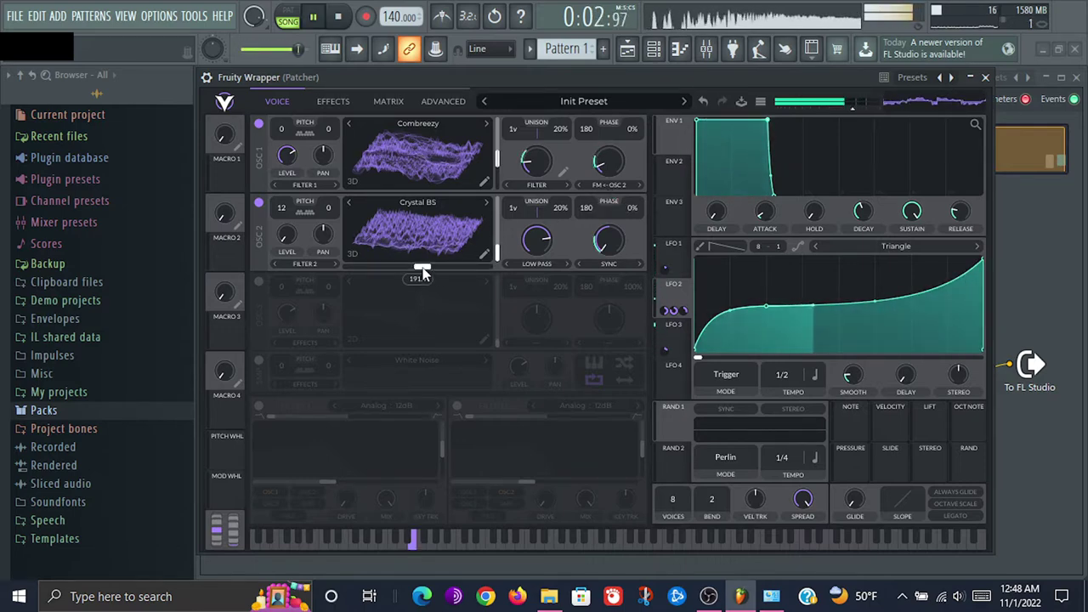
pyautogui.moveTo(423, 273)
pyautogui.mouseDown()
pyautogui.moveTo(469, 275)
pyautogui.moveTo(424, 274)
pyautogui.mouseUp()
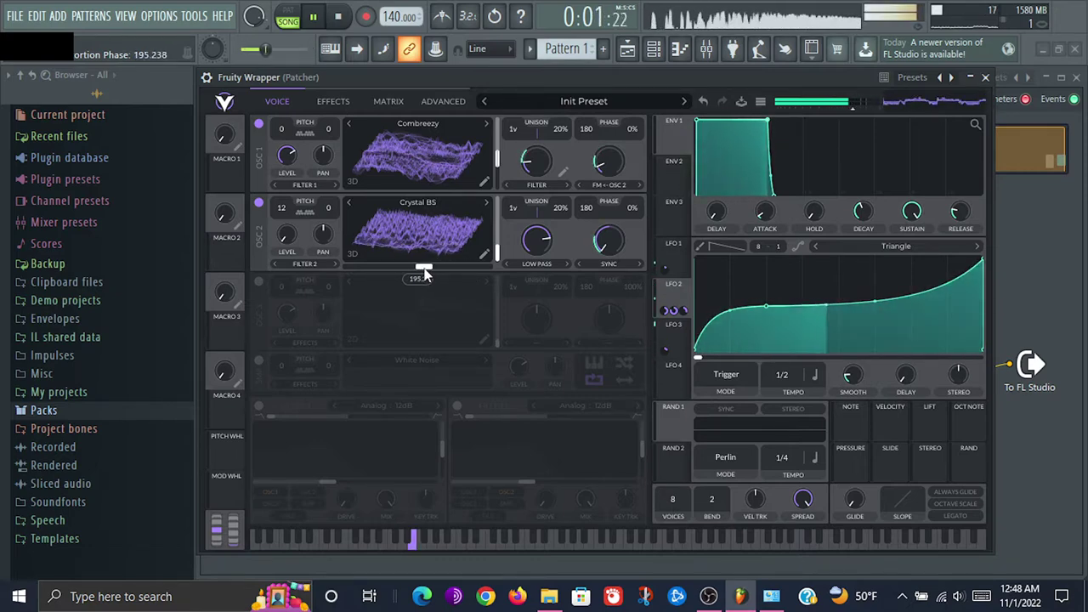
pyautogui.click(725, 461)
pyautogui.click(725, 491)
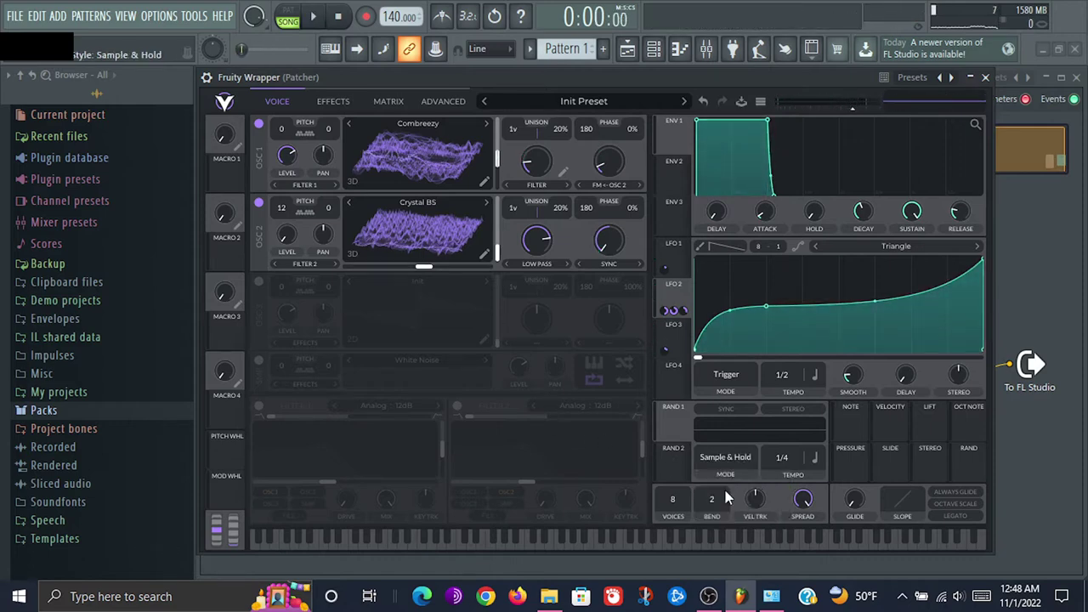
pyautogui.press('space')
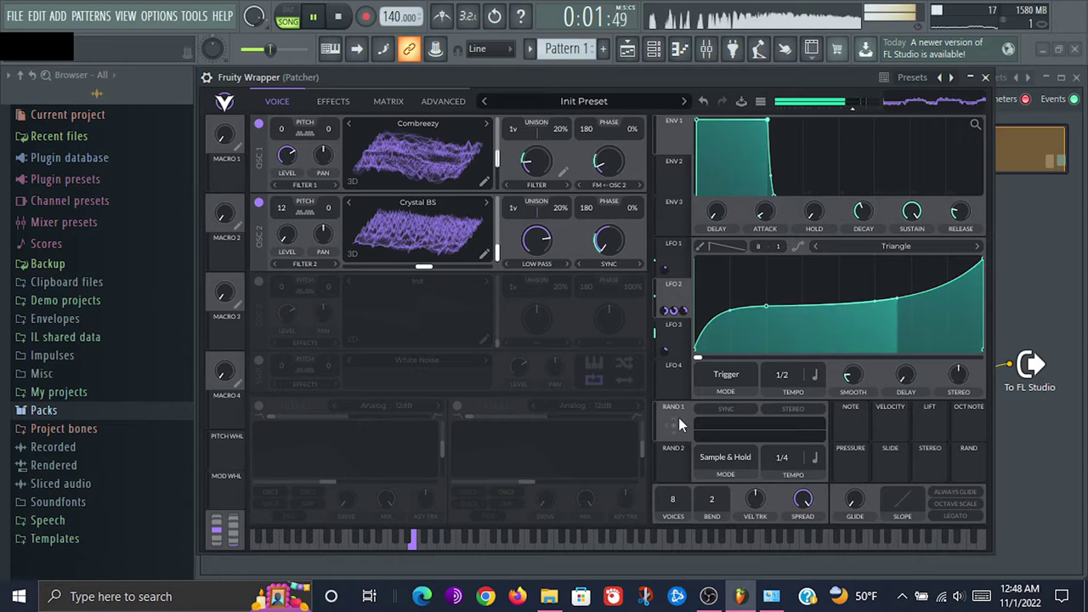
pyautogui.moveTo(678, 425); pyautogui.dragTo(430, 271)
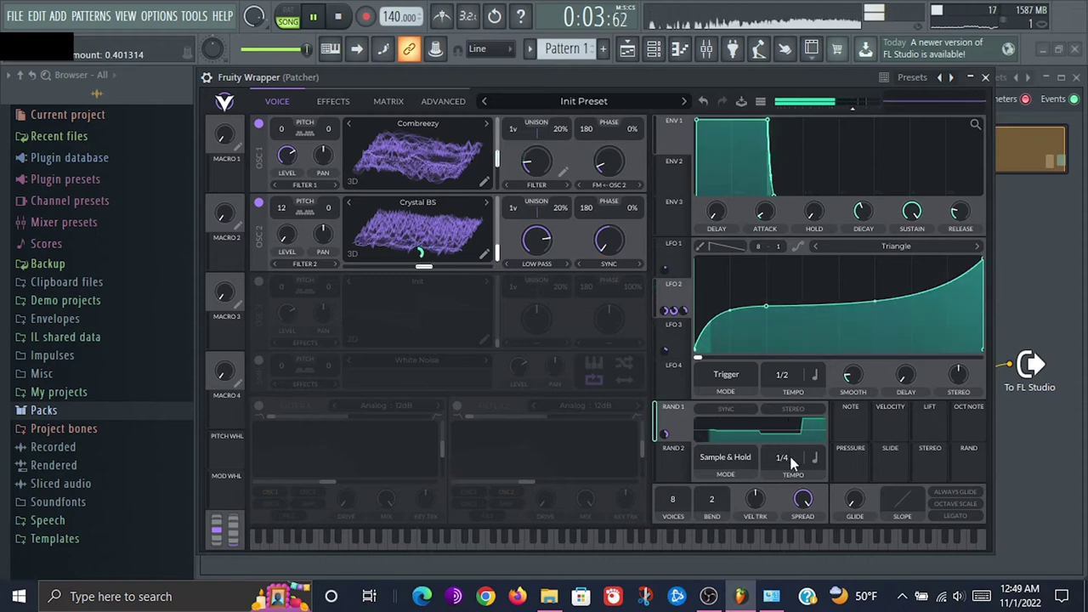
# Compare Rand 1 tempos of 1/2 and 1/1, and leave the tempo at 1/2
pyautogui.moveTo(790, 462); pyautogui.dragTo(788, 471)
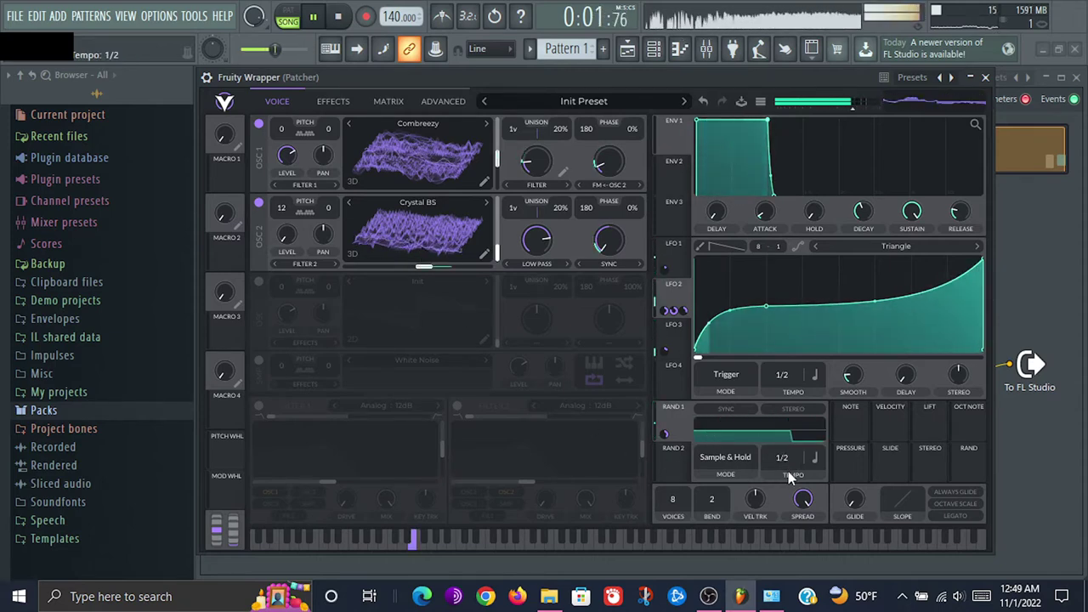
pyautogui.scroll(1, 788, 471)
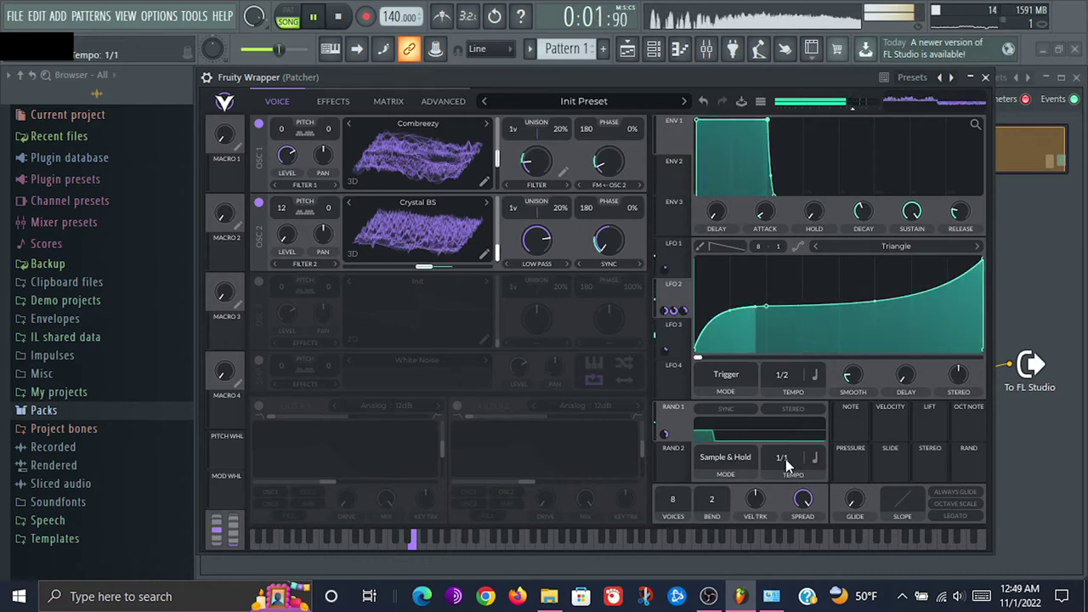
pyautogui.scroll(-1, 786, 463)
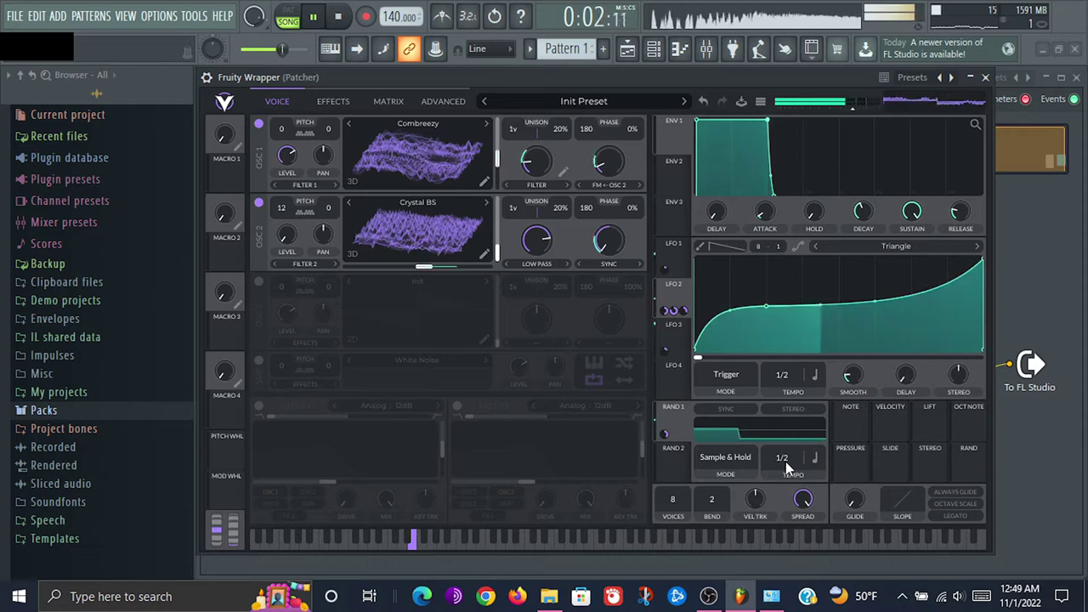
# Raise Rand 1's modulation of oscillator 2's distortion phase to about 0.57 and lower that phase to about 75
pyautogui.moveTo(416, 270); pyautogui.dragTo(418, 252)
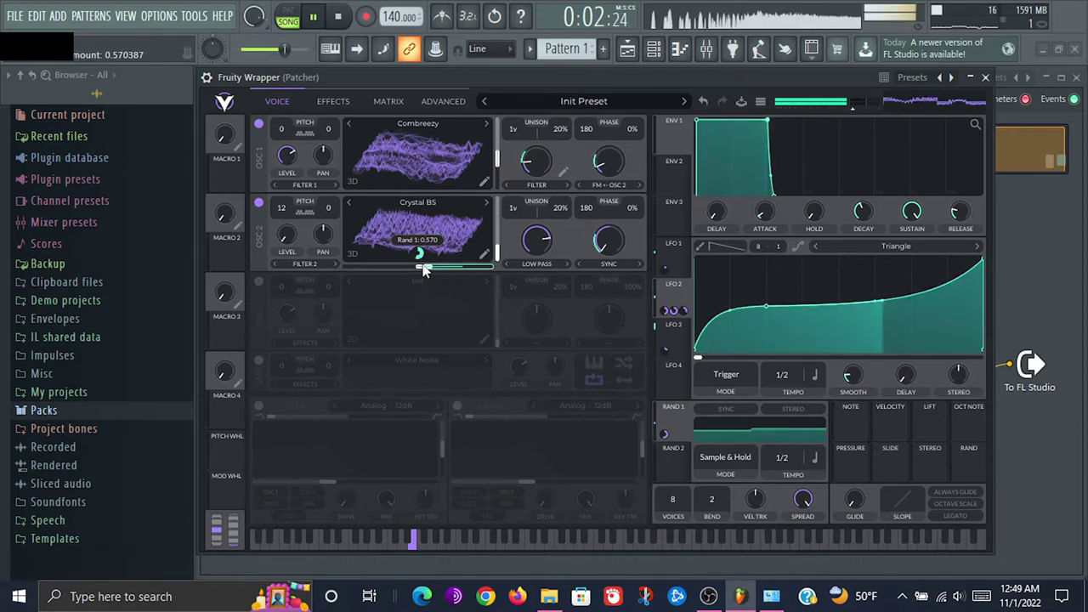
pyautogui.moveTo(423, 270); pyautogui.dragTo(374, 272)
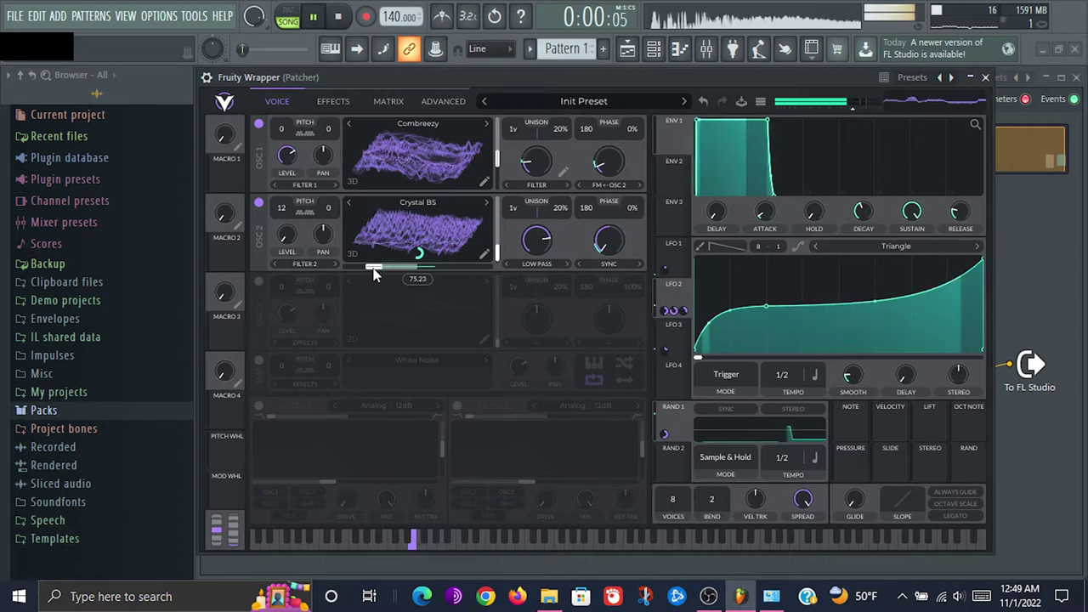
# Raise Rand 1's modulation of oscillator 2's distortion phase to about 0.92 during playback
pyautogui.press('space')
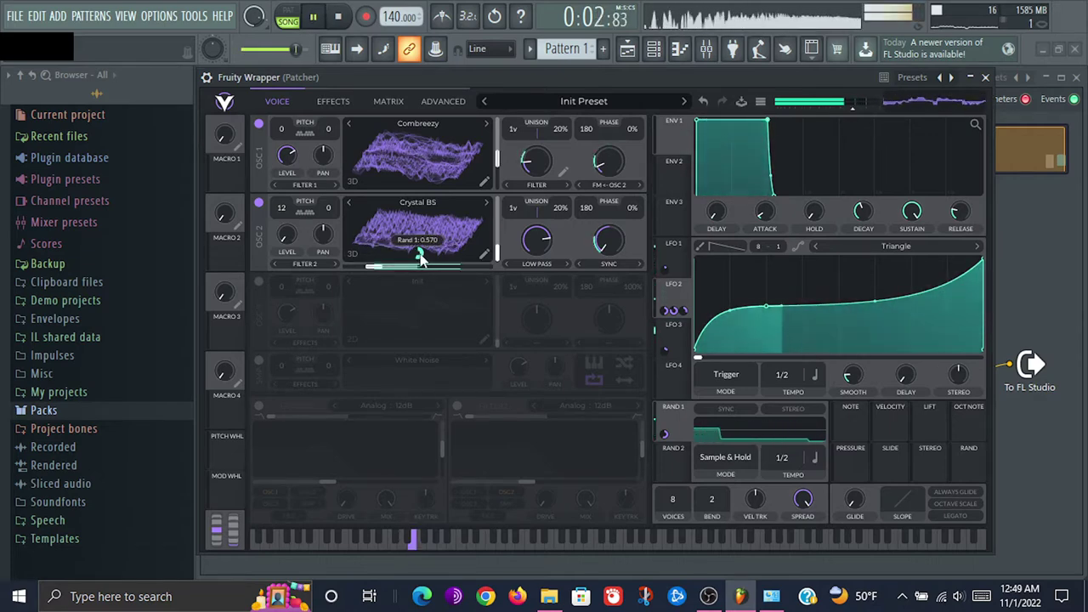
pyautogui.scroll(5, 422, 259)
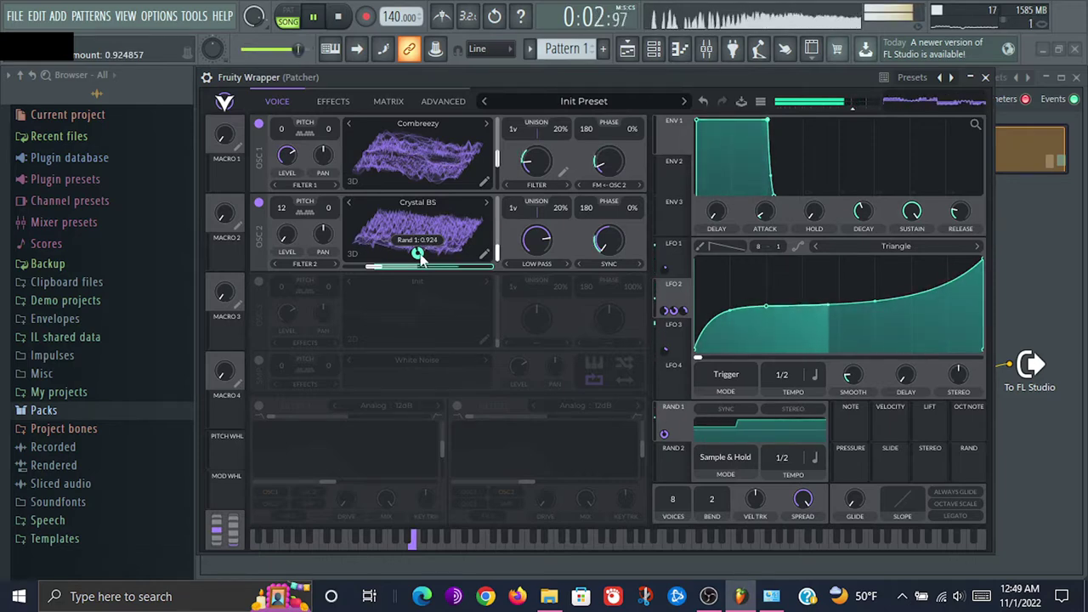
# Compare Rand 1's Lorenz Attractor, Sine Interpolate and Perlin modes during playback, and return the mode to Sample & Hold
pyautogui.click(722, 458)
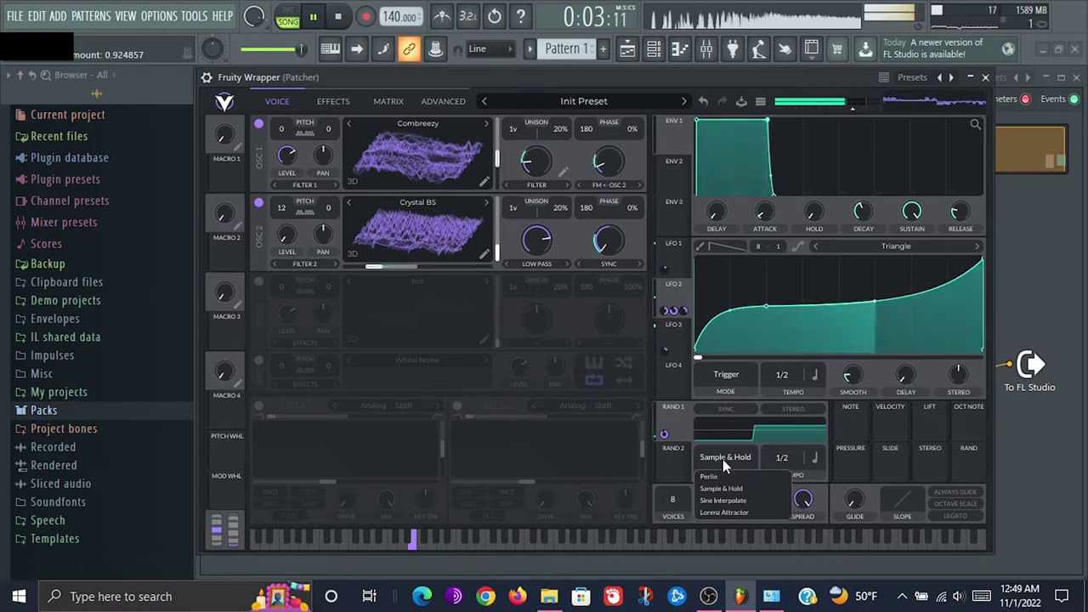
pyautogui.click(726, 510)
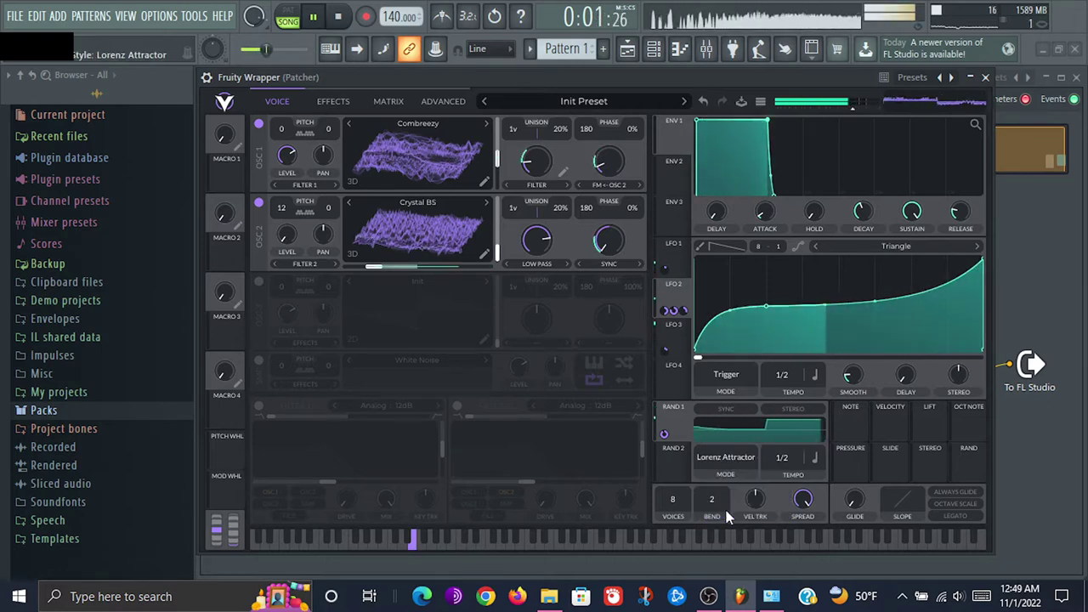
pyautogui.click(733, 463)
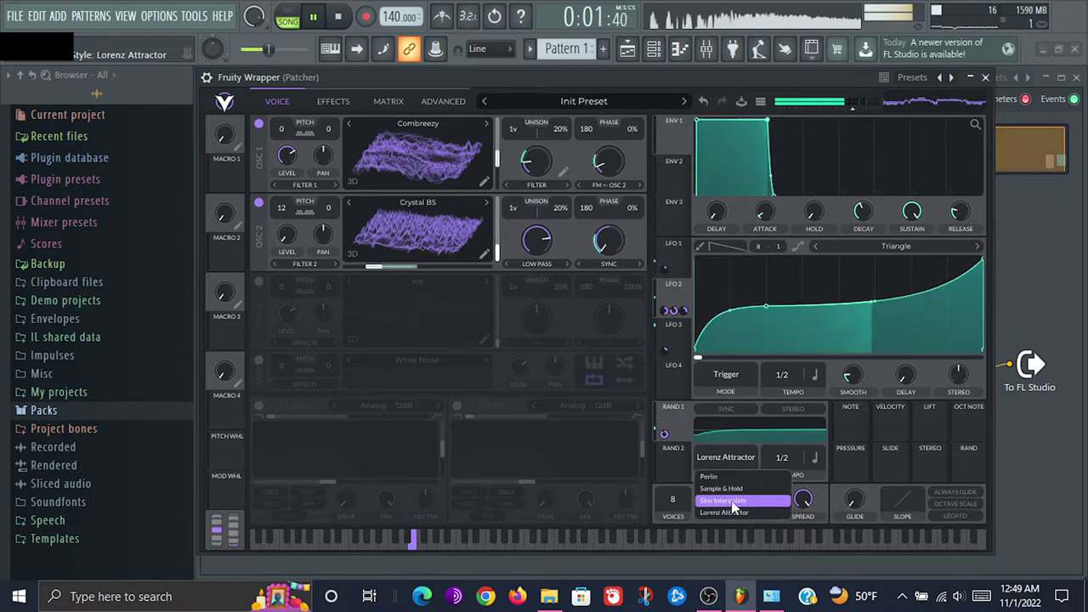
pyautogui.click(732, 503)
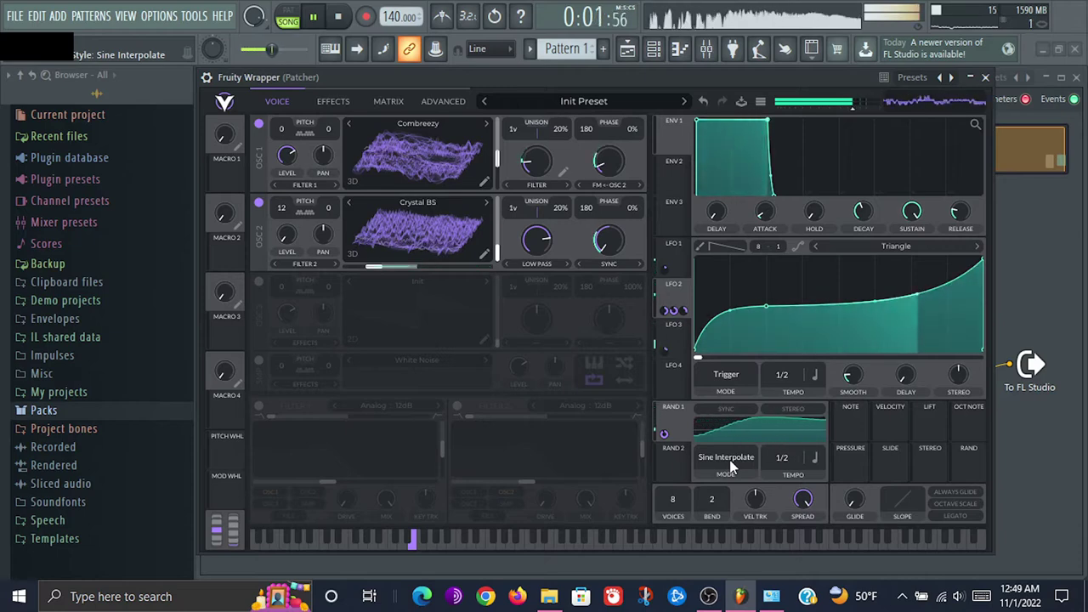
pyautogui.click(733, 466)
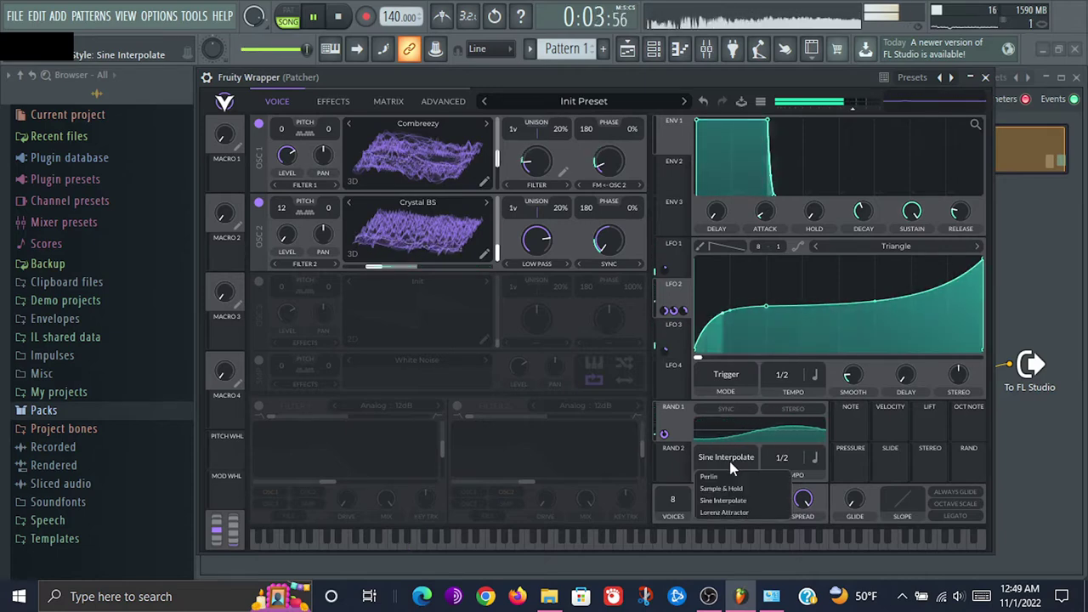
pyautogui.click(728, 478)
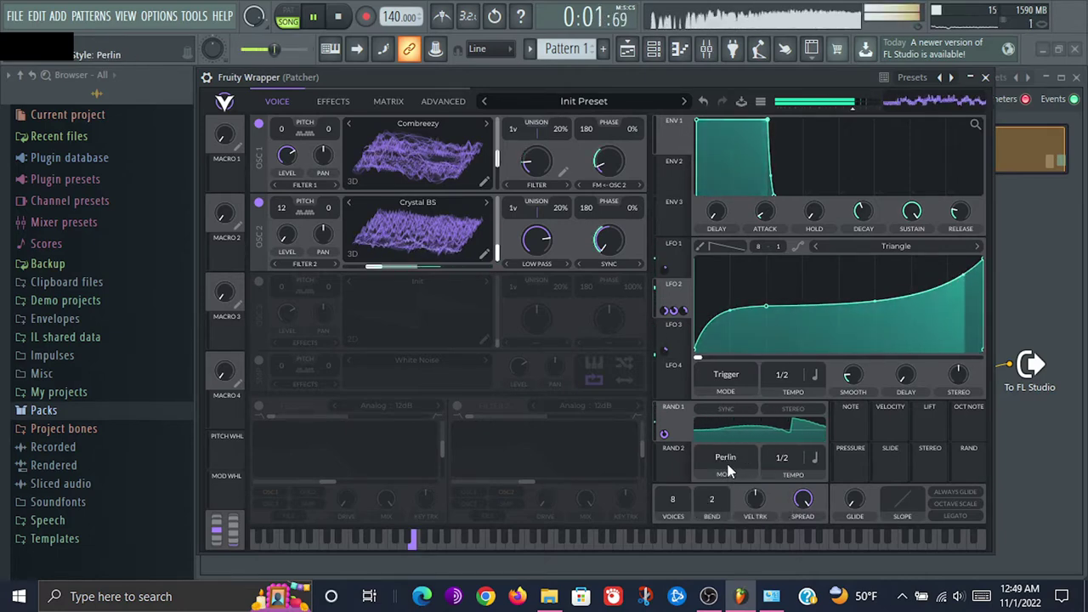
pyautogui.click(722, 489)
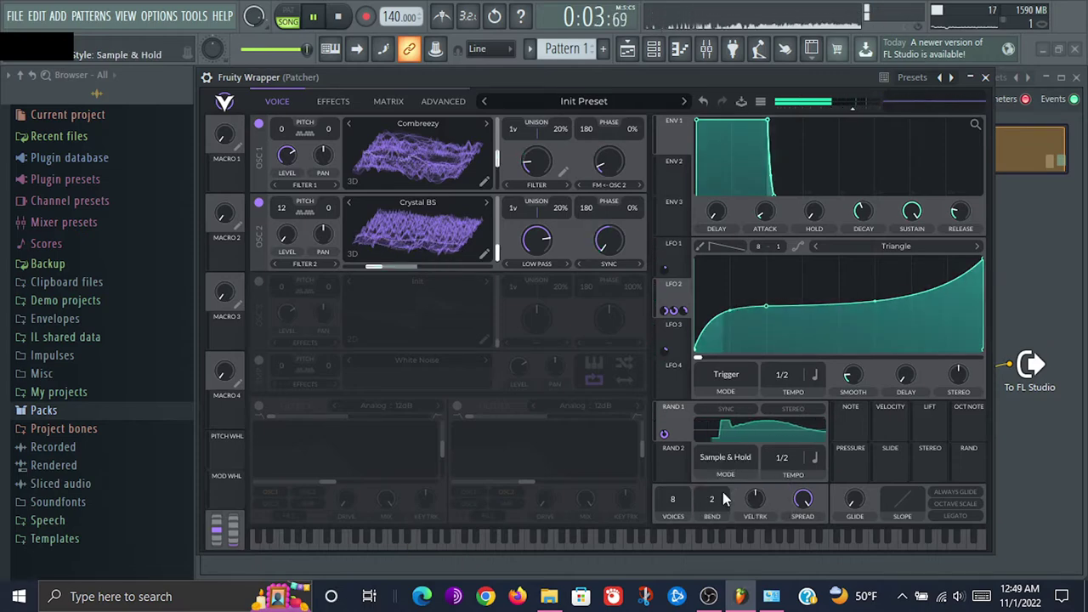
# Set Rand 1's tempo to 1/8 after trying 1/16, and audition the sound before stopping playback
pyautogui.scroll(1, 776, 449)
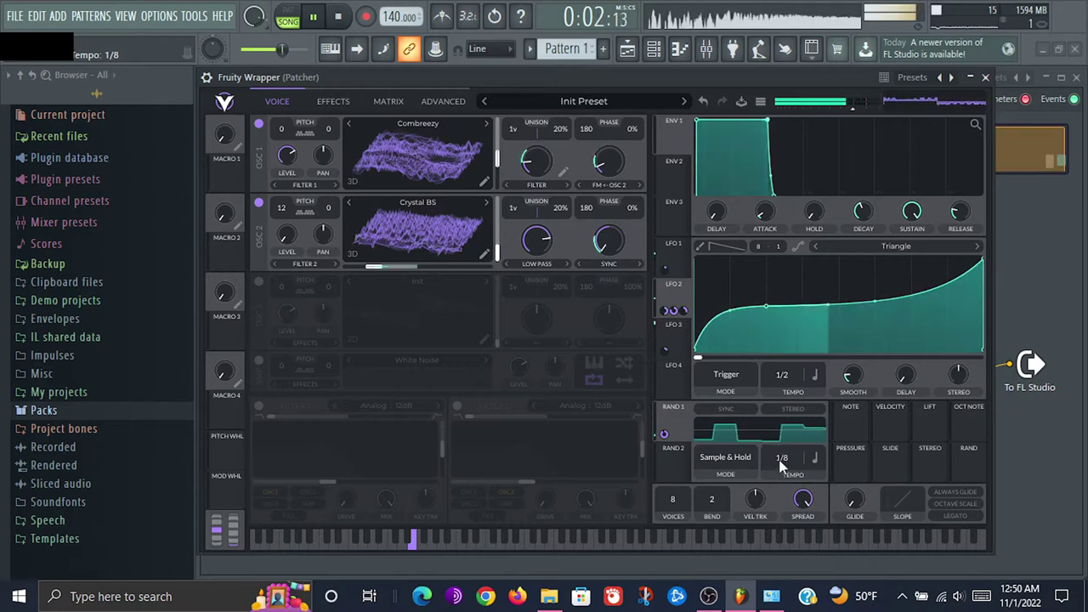
pyautogui.moveTo(780, 460); pyautogui.dragTo(779, 446)
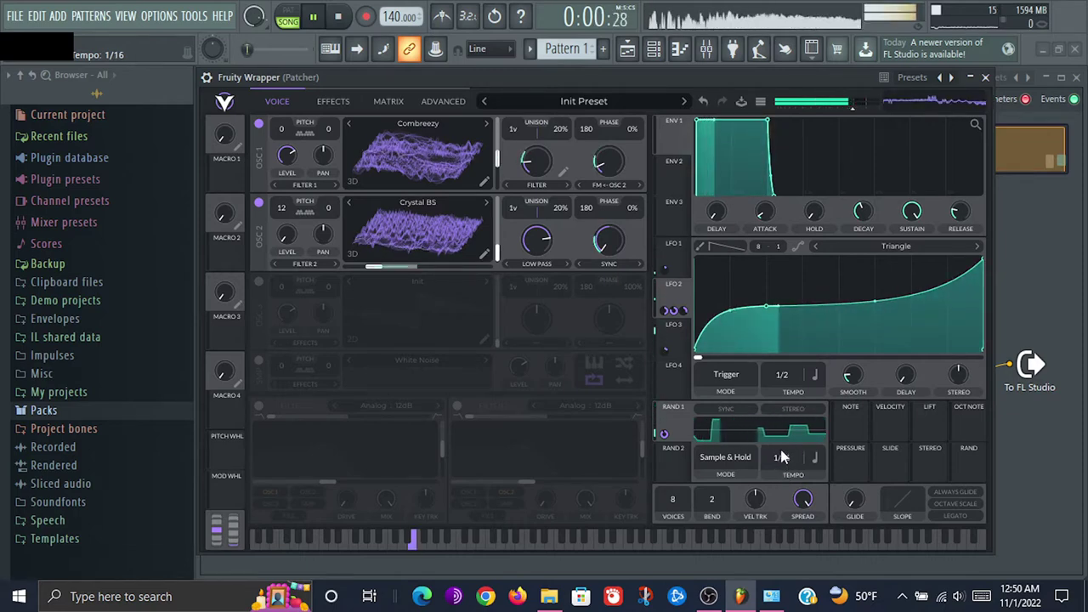
pyautogui.scroll(1, 782, 463)
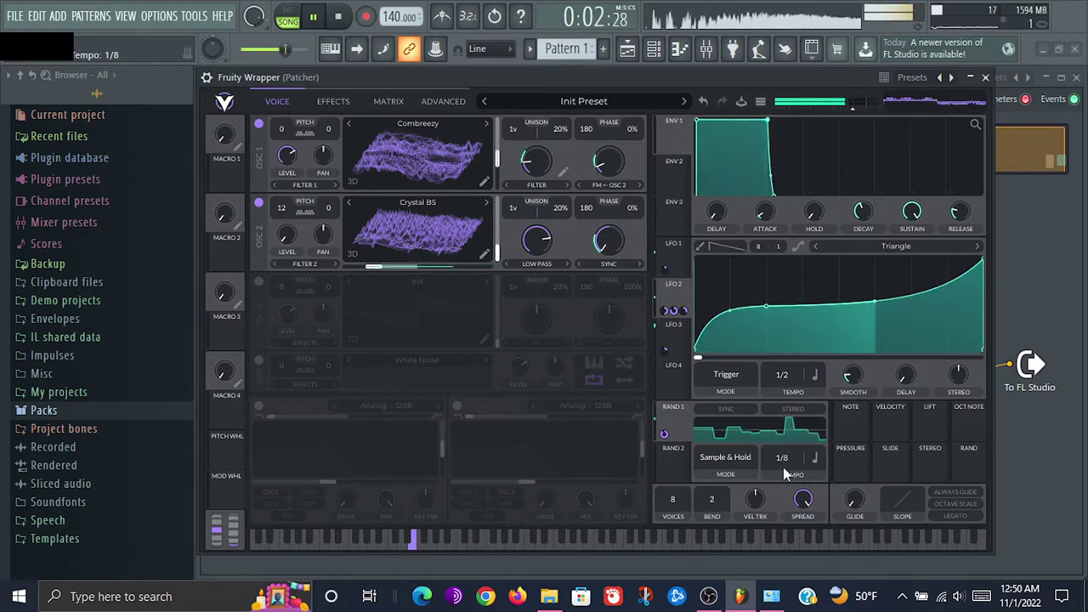
pyautogui.press('space')
pyautogui.press('space')
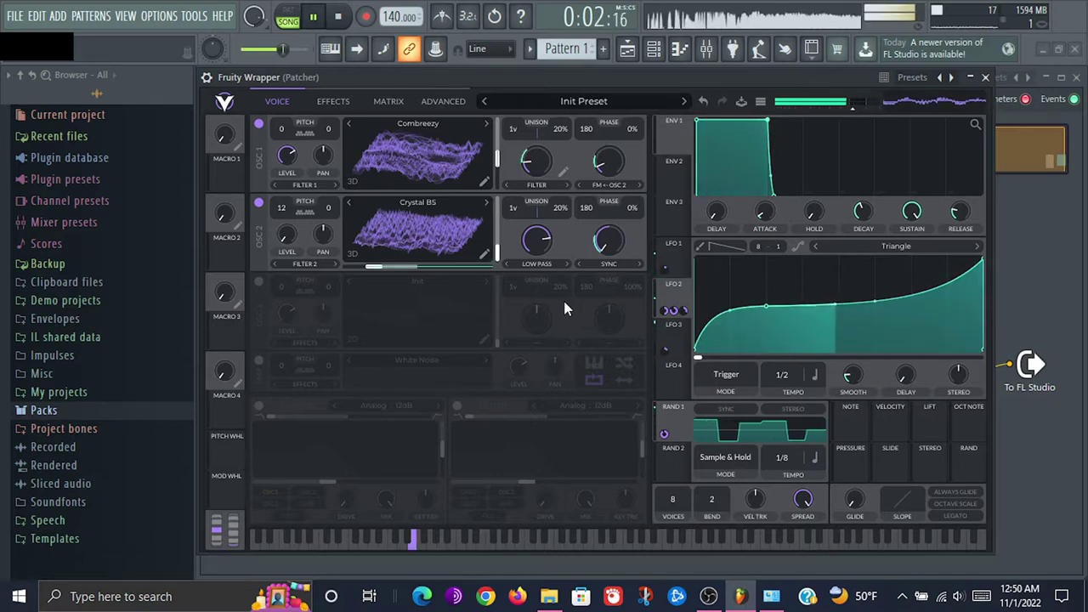
pyautogui.press('space')
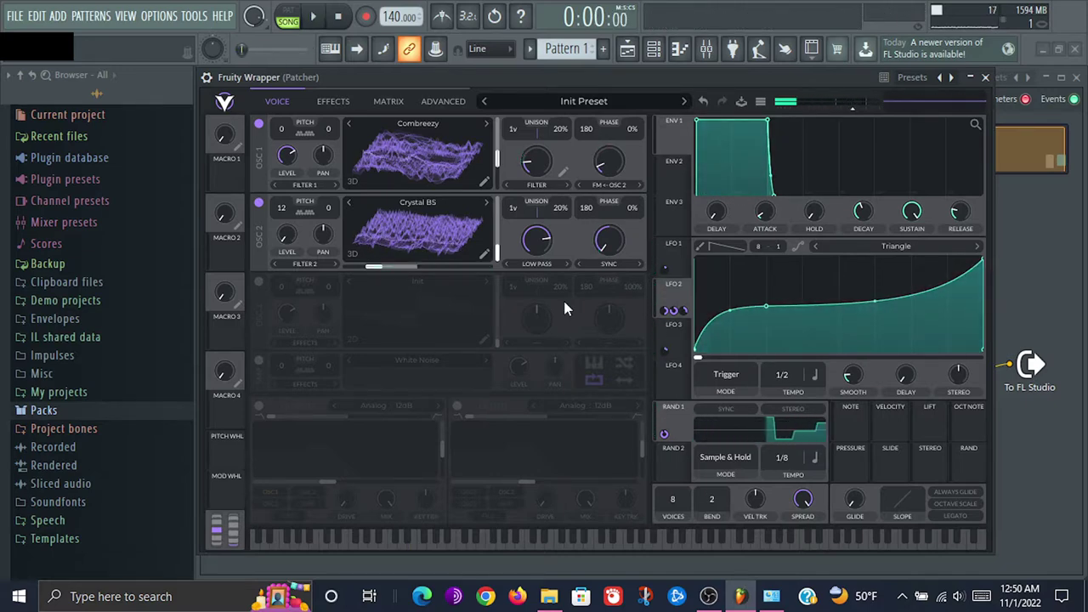
# Try modulating oscillator 1's level with LFO 3 by about 0.83, and audition it
pyautogui.click(683, 329)
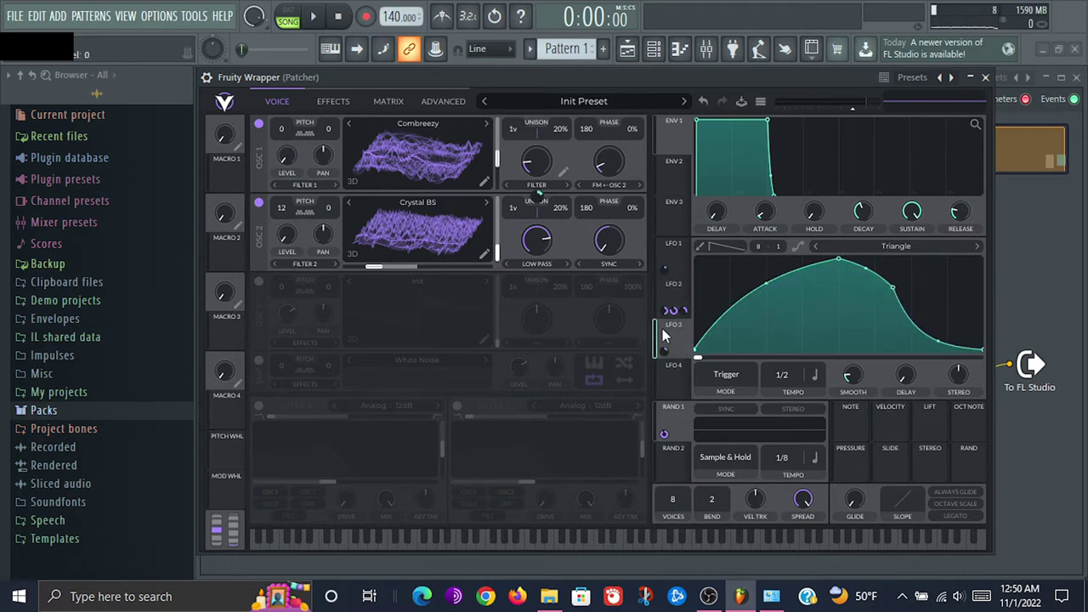
pyautogui.moveTo(664, 347); pyautogui.dragTo(287, 156)
pyautogui.press('space')
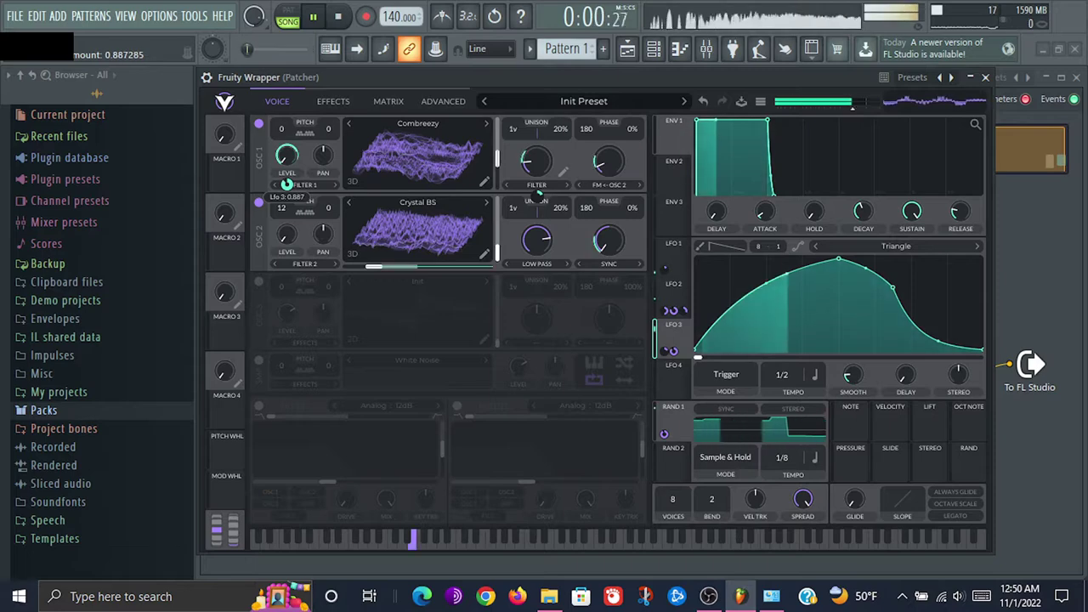
pyautogui.moveTo(287, 184); pyautogui.dragTo(290, 190)
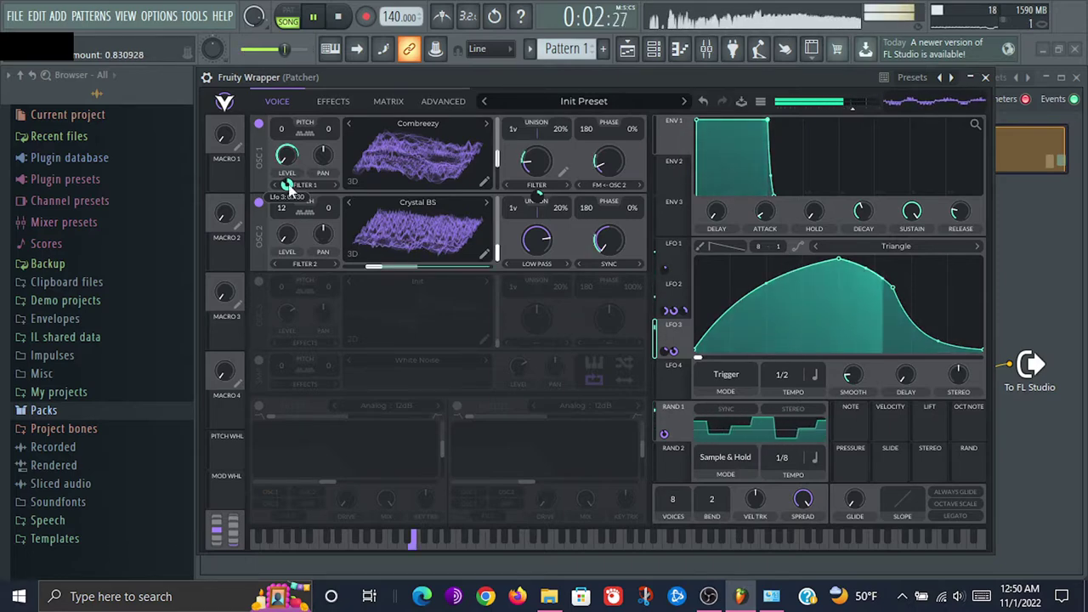
pyautogui.press('space')
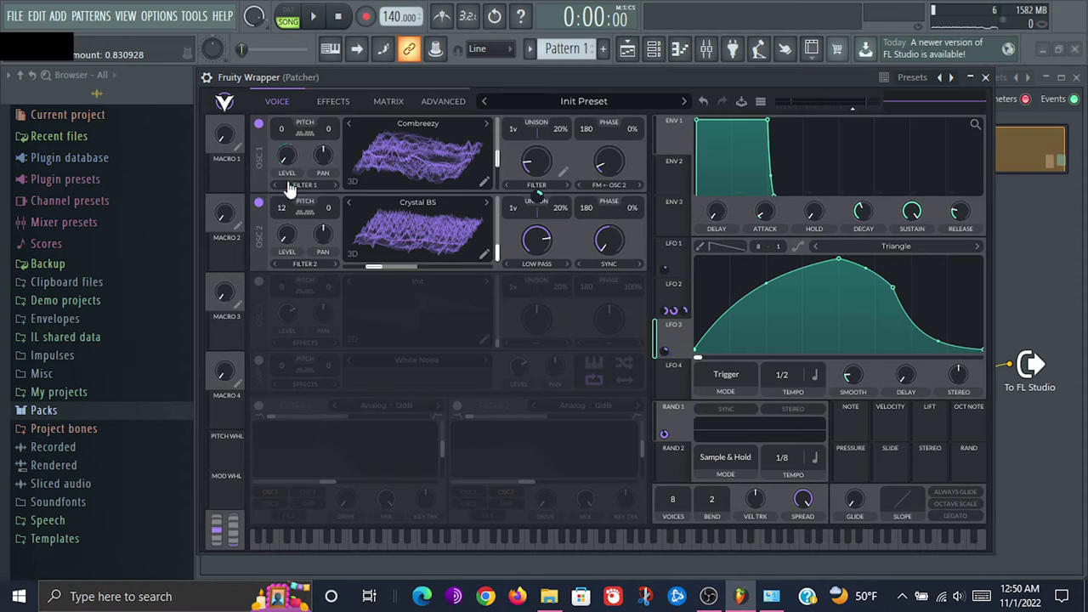
# Modulate oscillator 1's level with LFO 4 by about 0.81 while playing the pattern
pyautogui.click(678, 380)
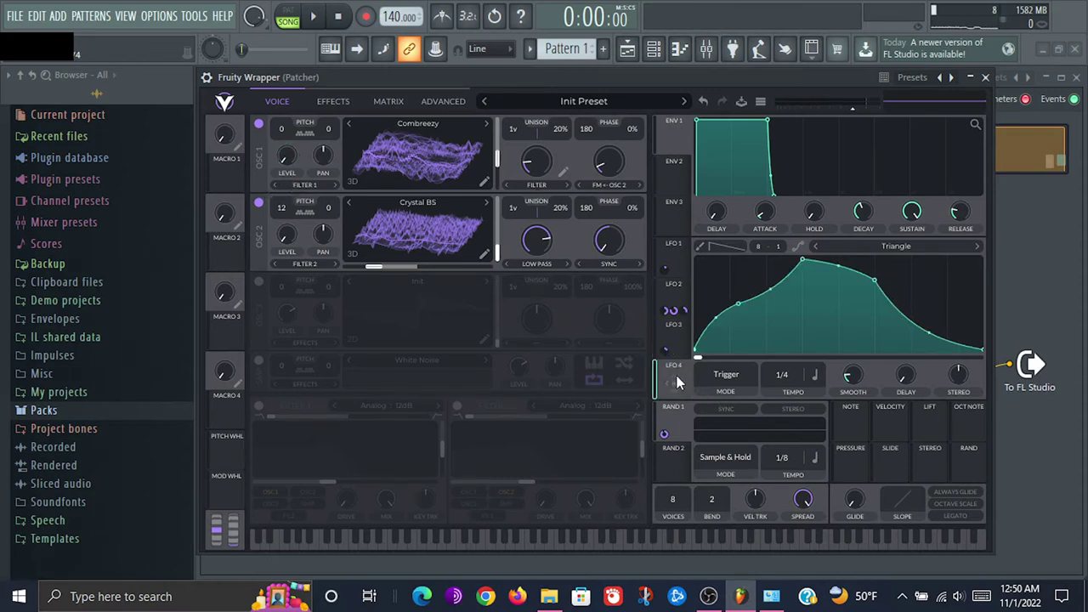
pyautogui.moveTo(676, 382); pyautogui.dragTo(287, 204)
pyautogui.press('space')
pyautogui.scroll(-2, 288, 185)
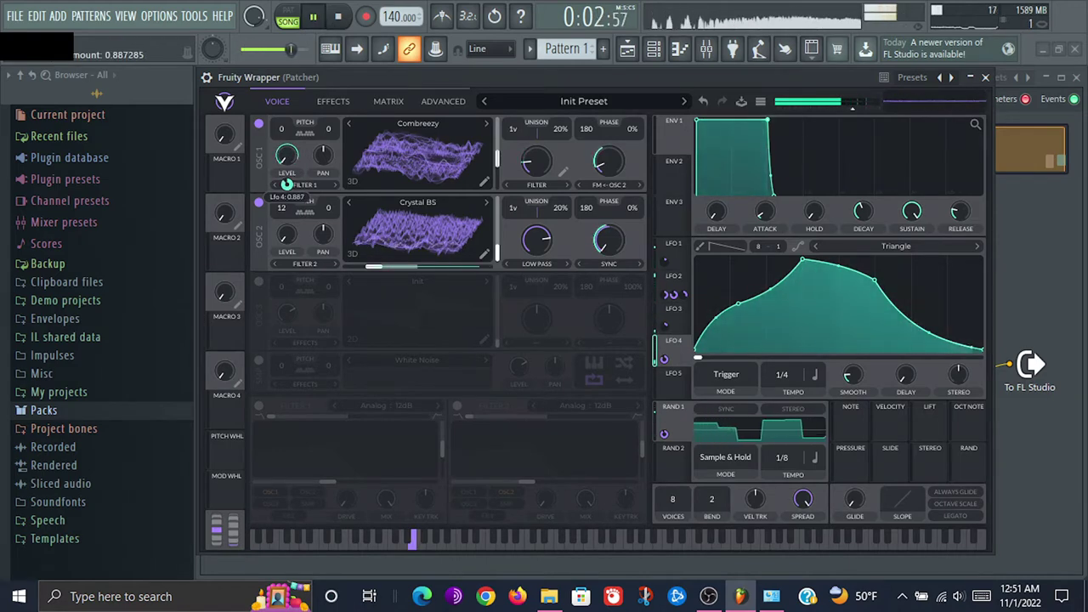
pyautogui.scroll(1, 287, 186)
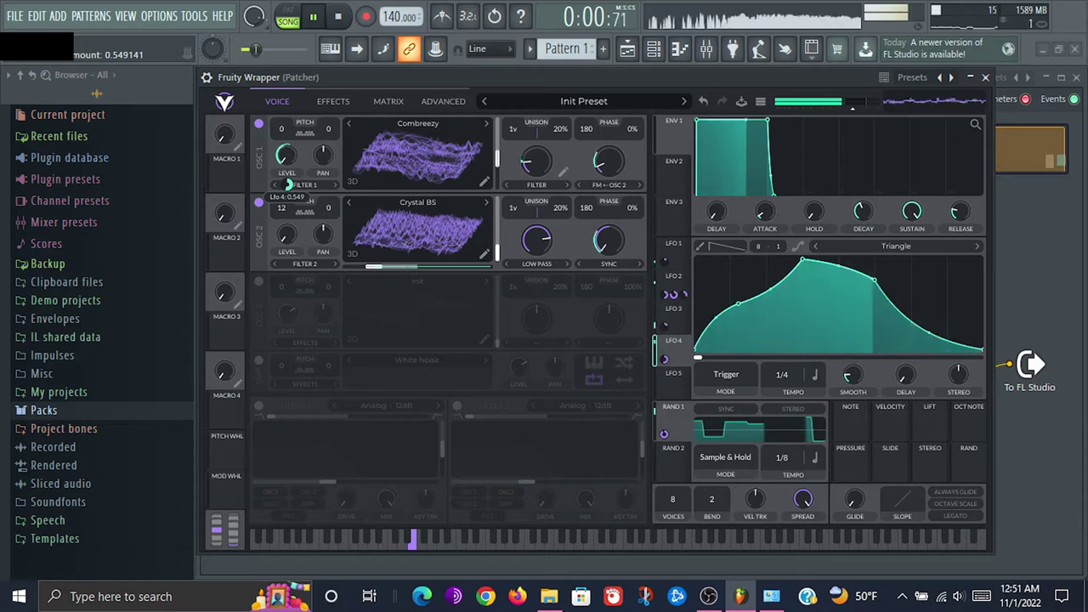
pyautogui.scroll(1, 287, 185)
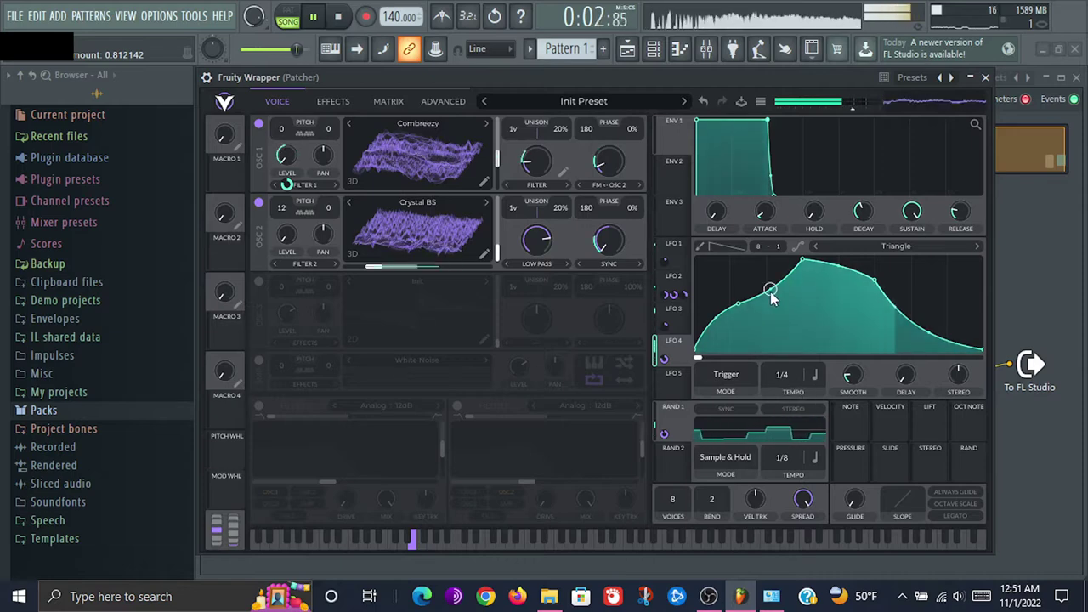
# Reshape LFO 4's curve into a smooth rounded rise with an earlier peak and a slightly higher shoulder
pyautogui.moveTo(770, 291); pyautogui.dragTo(773, 265)
pyautogui.moveTo(740, 307); pyautogui.dragTo(711, 332)
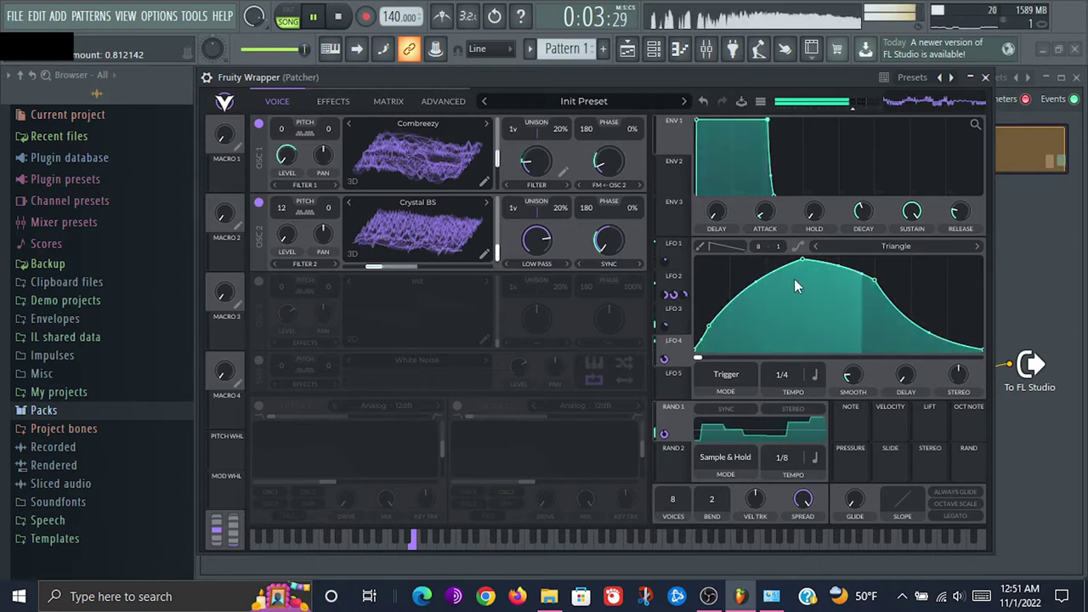
pyautogui.moveTo(803, 261)
pyautogui.mouseDown()
pyautogui.moveTo(756, 274)
pyautogui.moveTo(750, 258)
pyautogui.moveTo(801, 251)
pyautogui.moveTo(782, 259)
pyautogui.mouseUp()
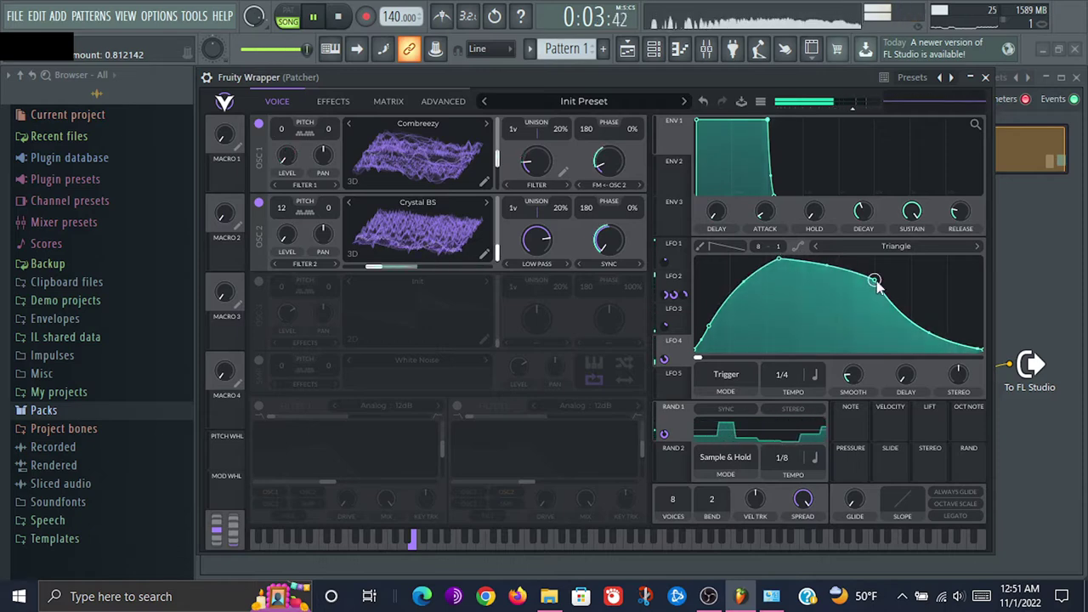
pyautogui.moveTo(874, 283)
pyautogui.mouseDown()
pyautogui.moveTo(858, 336)
pyautogui.moveTo(911, 334)
pyautogui.moveTo(903, 260)
pyautogui.moveTo(874, 278)
pyautogui.mouseUp()
# Add a point to LFO 4's falling tail, shape the tail into two curved drops, and restart playback
pyautogui.doubleClick(925, 329)
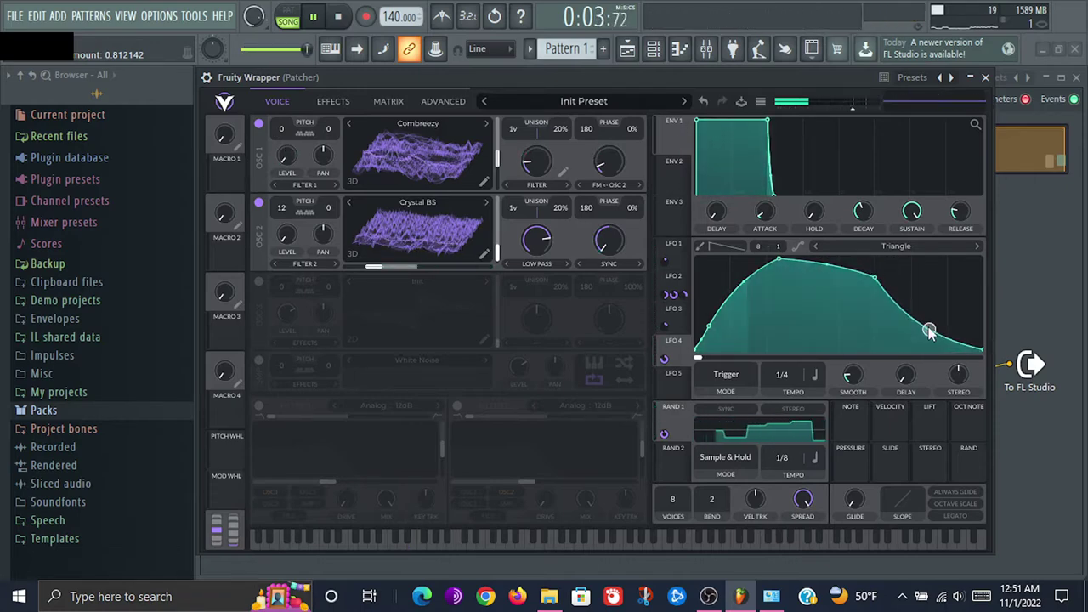
pyautogui.moveTo(925, 329); pyautogui.dragTo(963, 273)
pyautogui.moveTo(914, 314)
pyautogui.mouseDown()
pyautogui.moveTo(922, 335)
pyautogui.moveTo(913, 340)
pyautogui.moveTo(914, 328)
pyautogui.moveTo(952, 323)
pyautogui.moveTo(945, 411)
pyautogui.moveTo(911, 322)
pyautogui.moveTo(954, 331)
pyautogui.moveTo(938, 309)
pyautogui.moveTo(947, 306)
pyautogui.moveTo(949, 316)
pyautogui.moveTo(926, 317)
pyautogui.moveTo(933, 326)
pyautogui.mouseUp()
pyautogui.press('space')
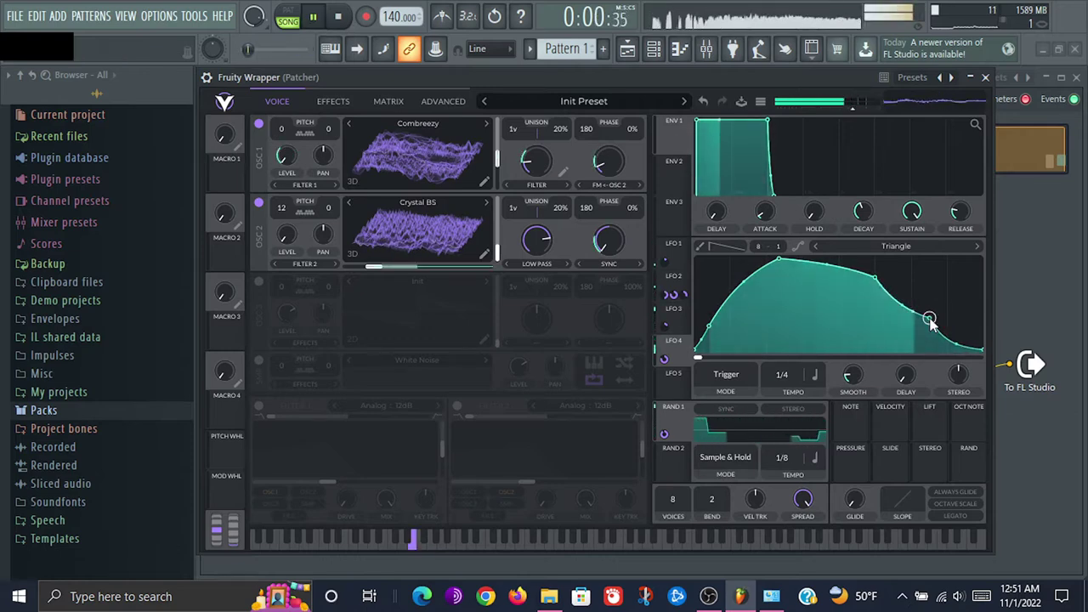
pyautogui.press('space')
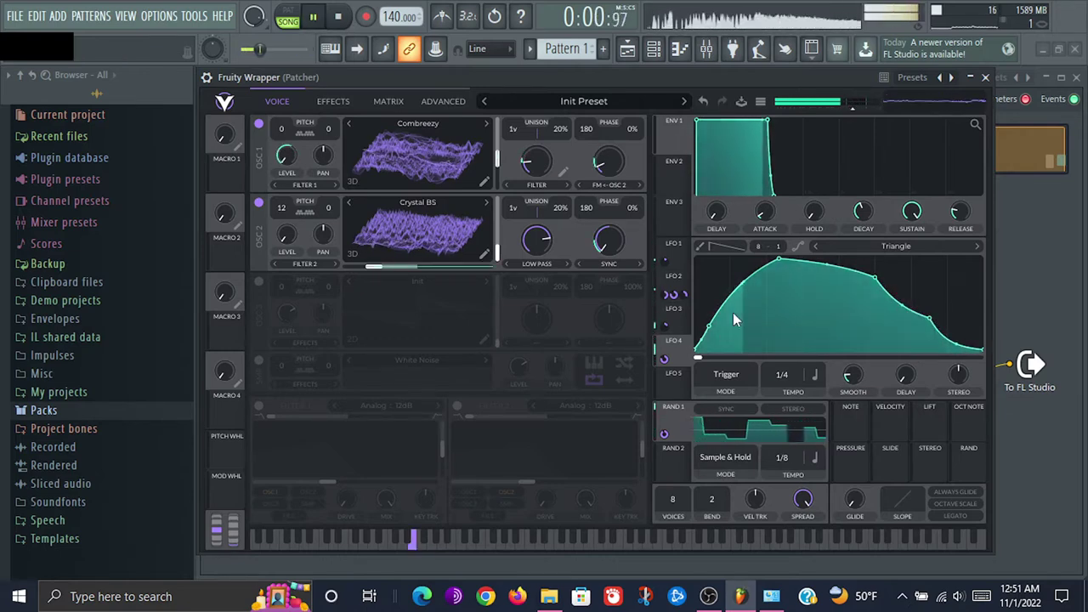
# Set oscillator 2's distortion phase to about 83 and LFO 2's modulation of its sync amount to about 0.51
pyautogui.moveTo(378, 267)
pyautogui.mouseDown()
pyautogui.moveTo(422, 272)
pyautogui.moveTo(383, 282)
pyautogui.moveTo(369, 274)
pyautogui.moveTo(380, 273)
pyautogui.mouseUp()
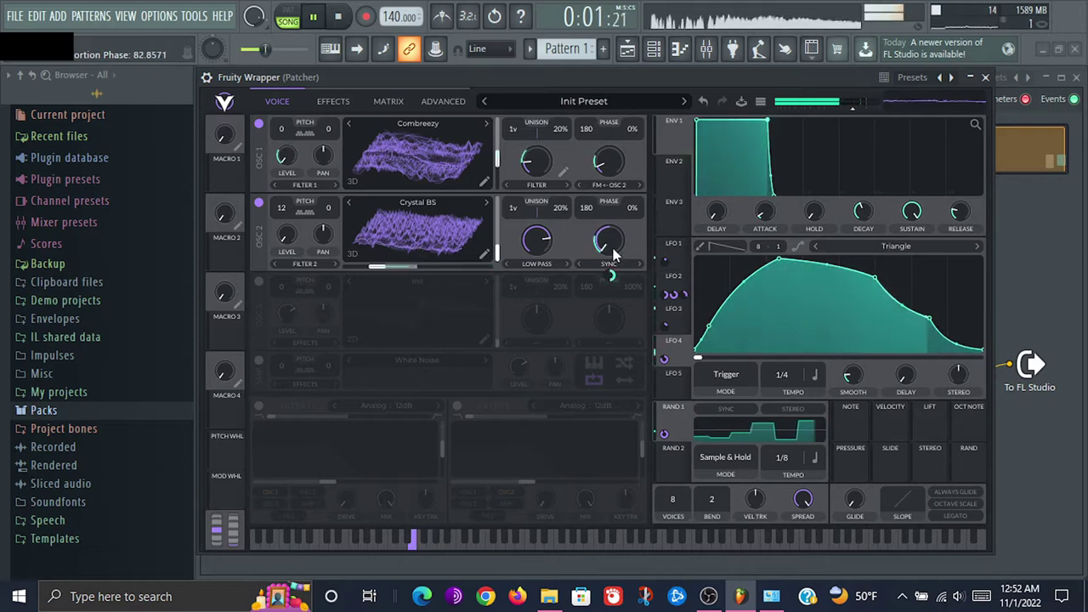
pyautogui.moveTo(610, 279); pyautogui.dragTo(610, 276)
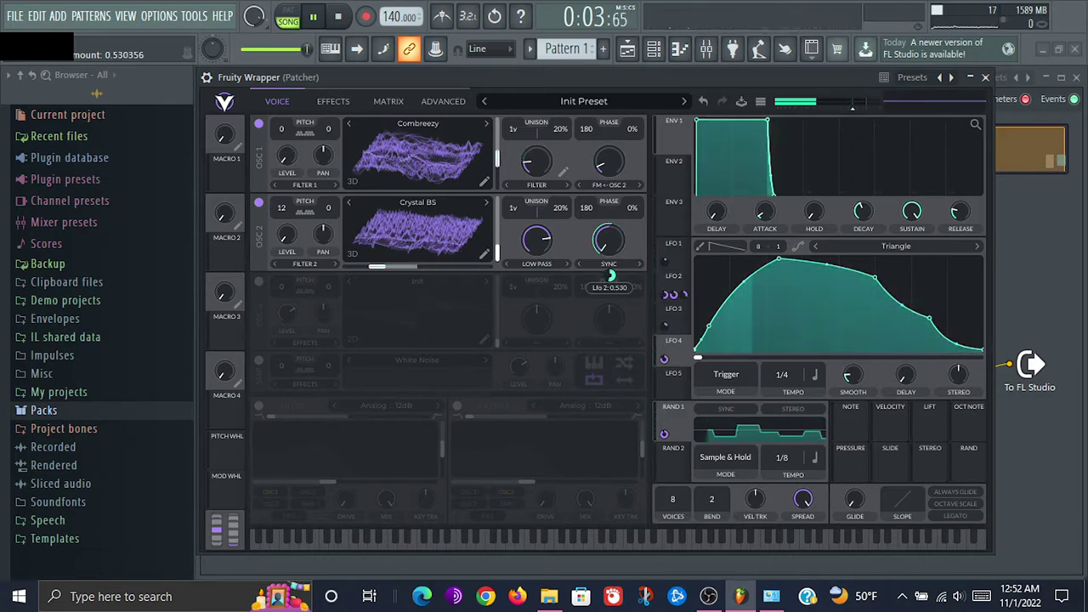
pyautogui.moveTo(610, 274); pyautogui.dragTo(610, 275)
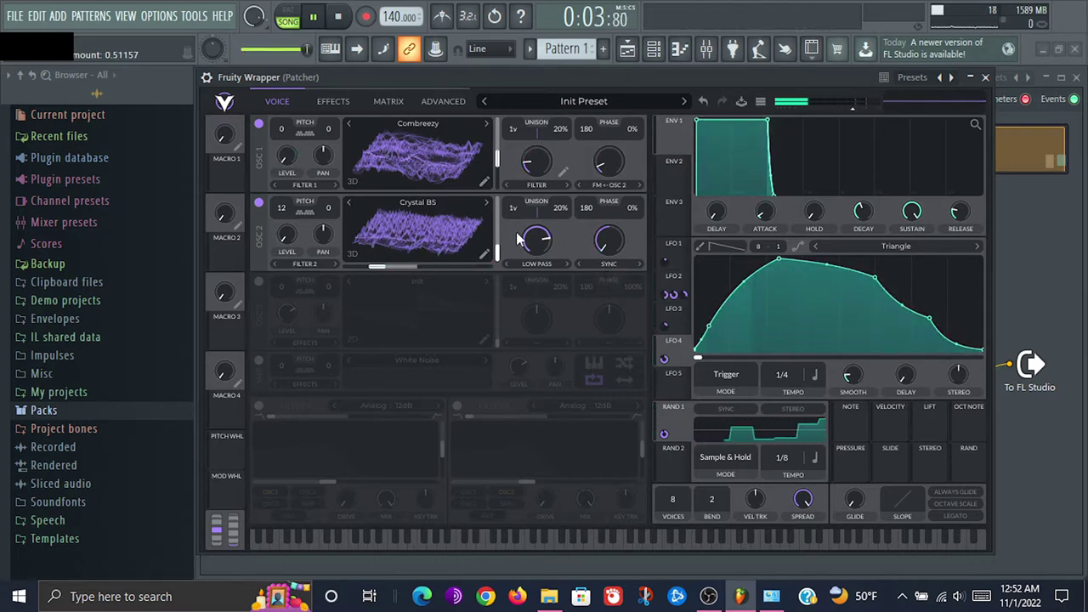
# Lower oscillator 2's low-pass spectral morph to about the middle of its range, and stop playback
pyautogui.moveTo(538, 247); pyautogui.dragTo(536, 230)
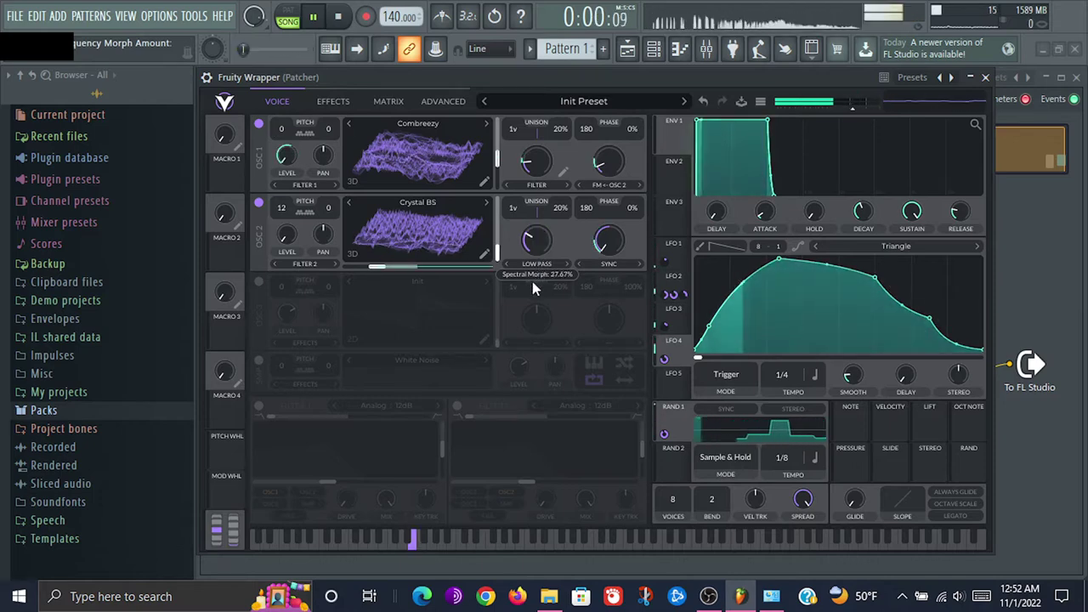
pyautogui.moveTo(532, 282)
pyautogui.mouseDown()
pyautogui.moveTo(546, 238)
pyautogui.moveTo(531, 284)
pyautogui.moveTo(544, 254)
pyautogui.moveTo(542, 270)
pyautogui.mouseUp()
pyautogui.press('space')
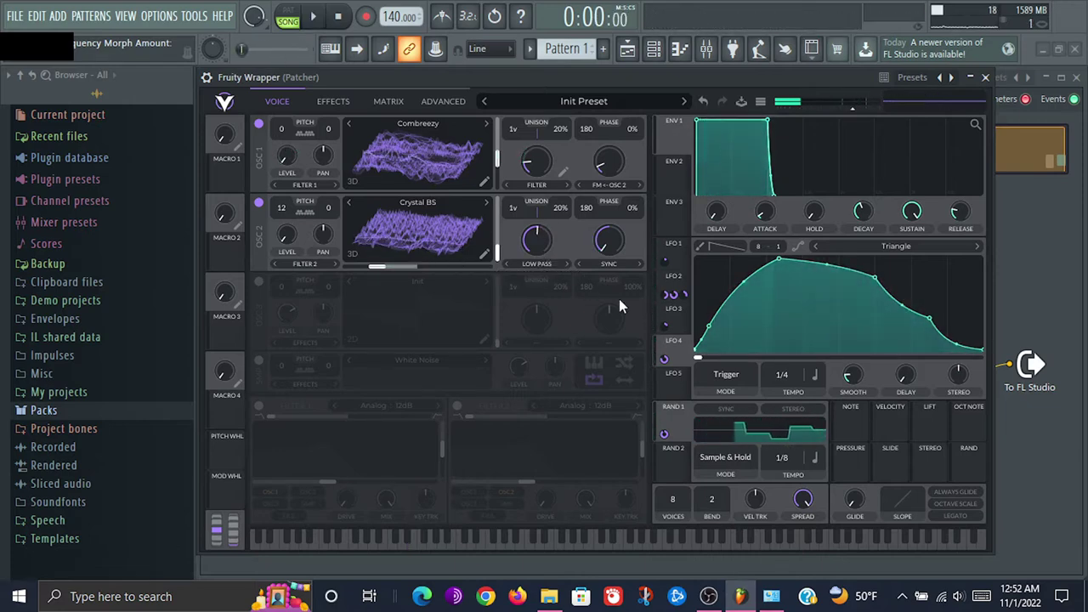
# Modulate oscillator 2's low-pass spectral morph with LFO 2 by about 0.26, and start playback
pyautogui.click(671, 277)
pyautogui.moveTo(671, 277); pyautogui.dragTo(536, 242)
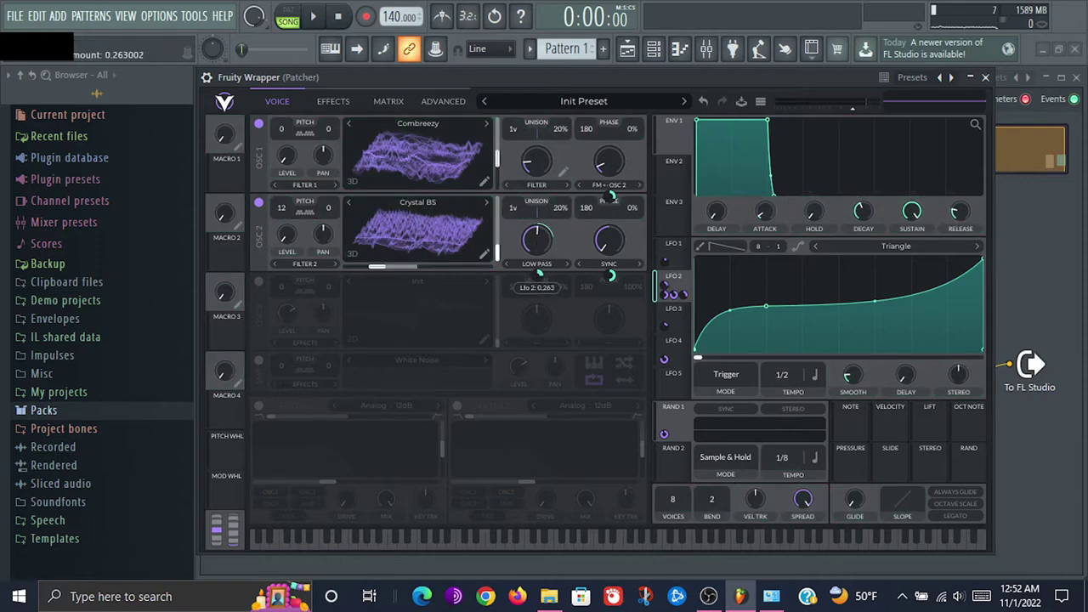
pyautogui.press('space')
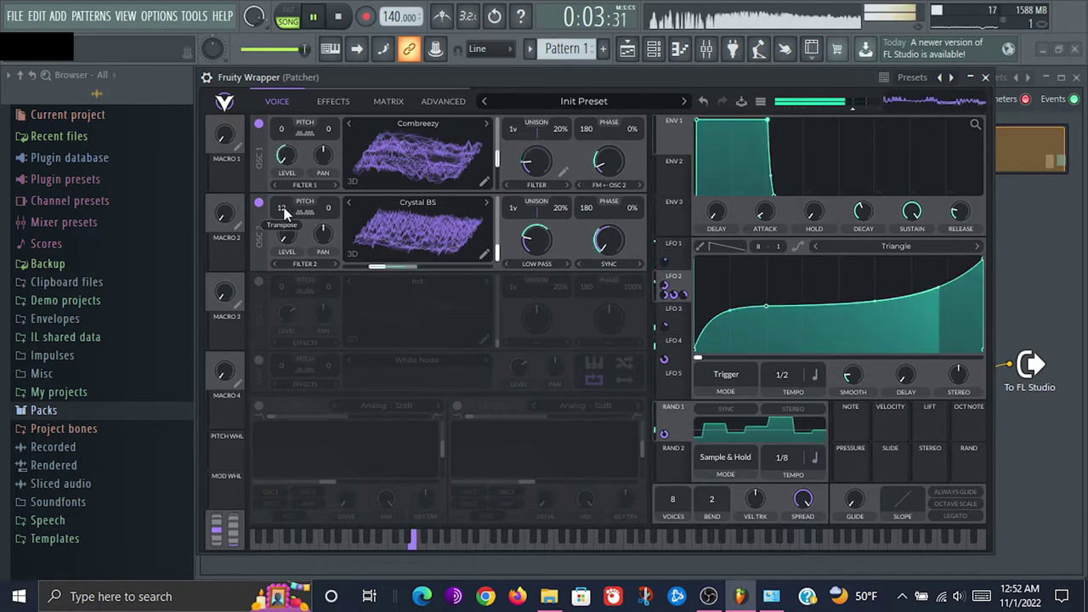
# Raise oscillator 2's transpose in stages to 16, 19 and 24 semitones while auditioning the sound
pyautogui.scroll(1, 285, 206)
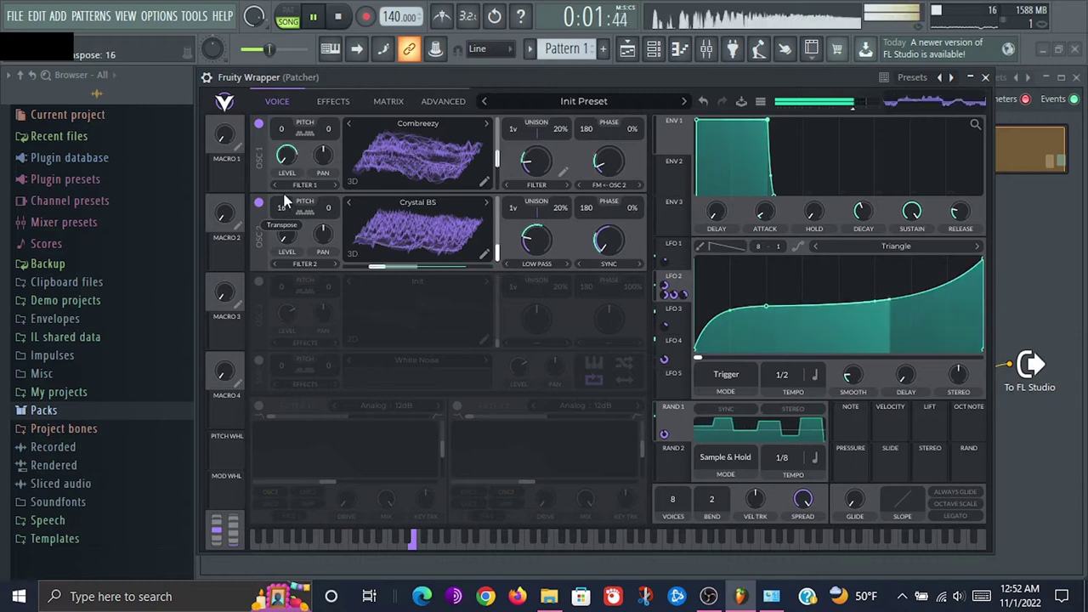
pyautogui.scroll(2, 286, 197)
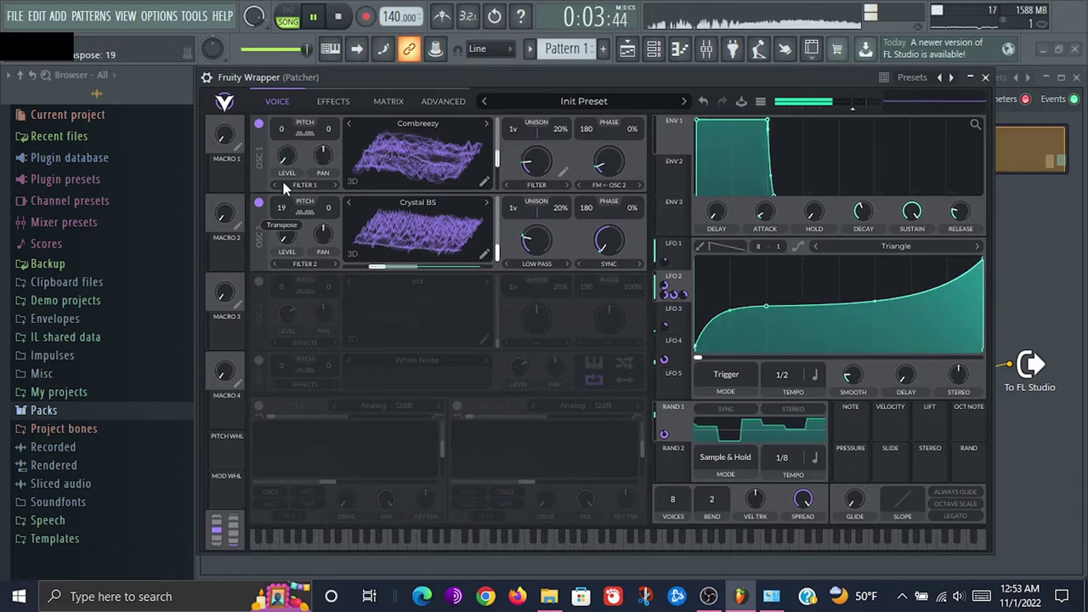
pyautogui.press('space')
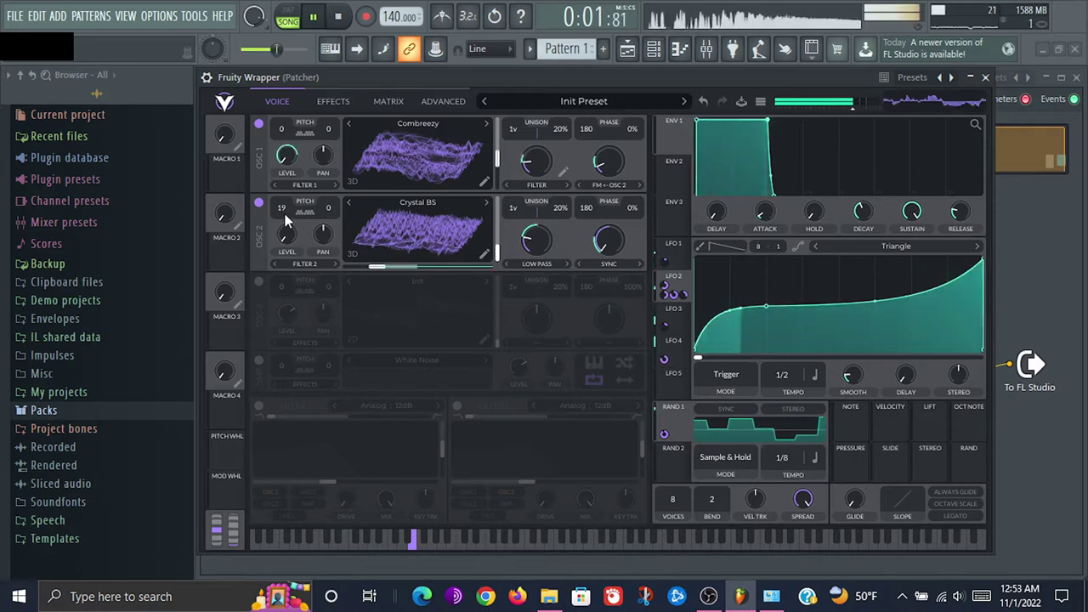
pyautogui.moveTo(286, 219); pyautogui.dragTo(281, 192)
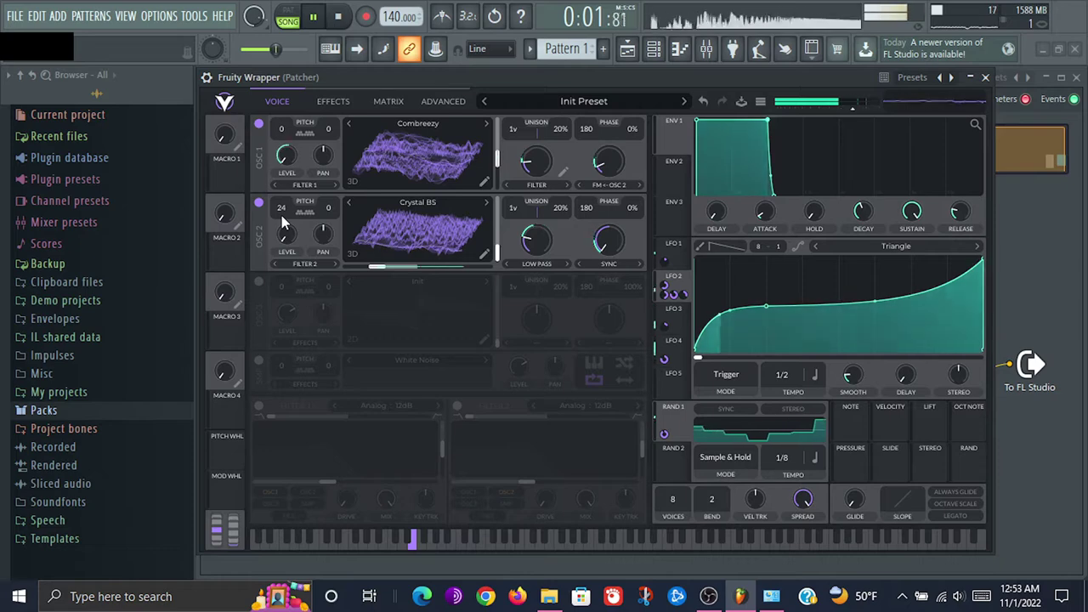
pyautogui.press('space')
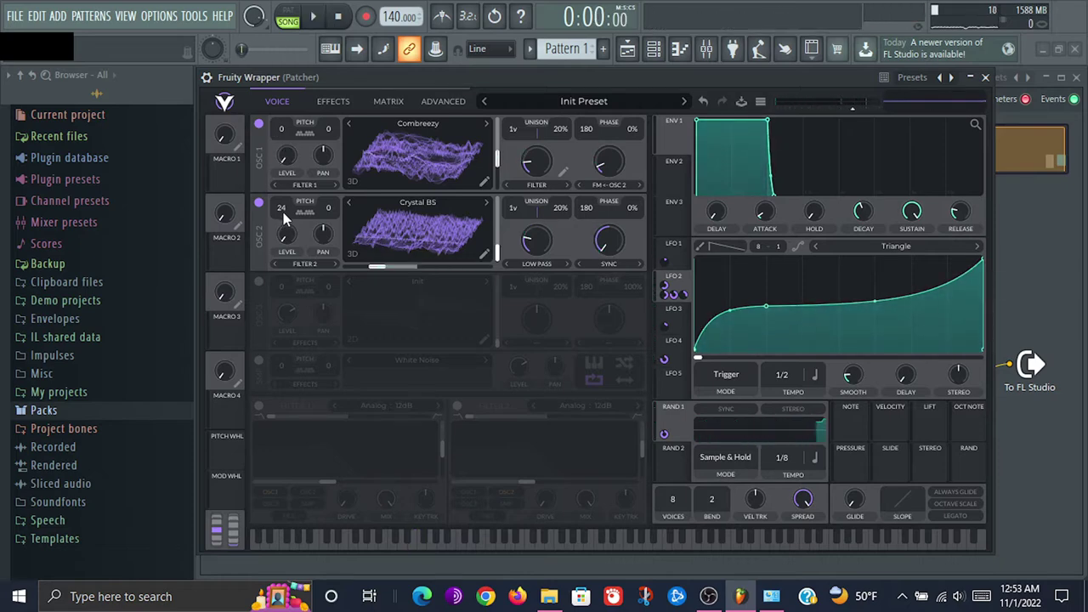
# Try higher transpose values of 27, 29 and 31 semitones on oscillator 2 during playback
pyautogui.scroll(1, 283, 206)
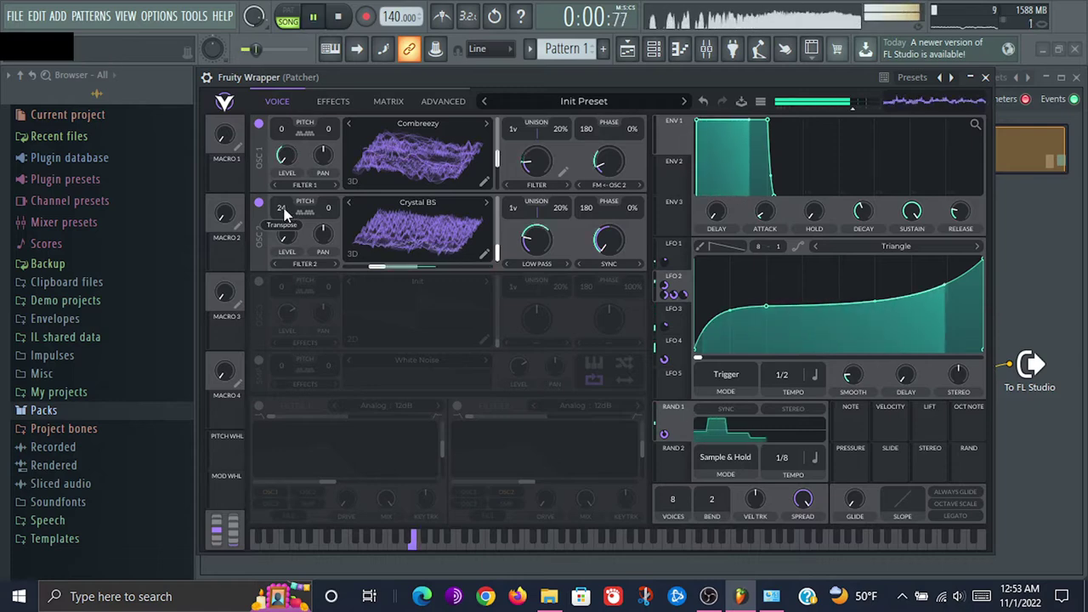
pyautogui.scroll(3, 287, 206)
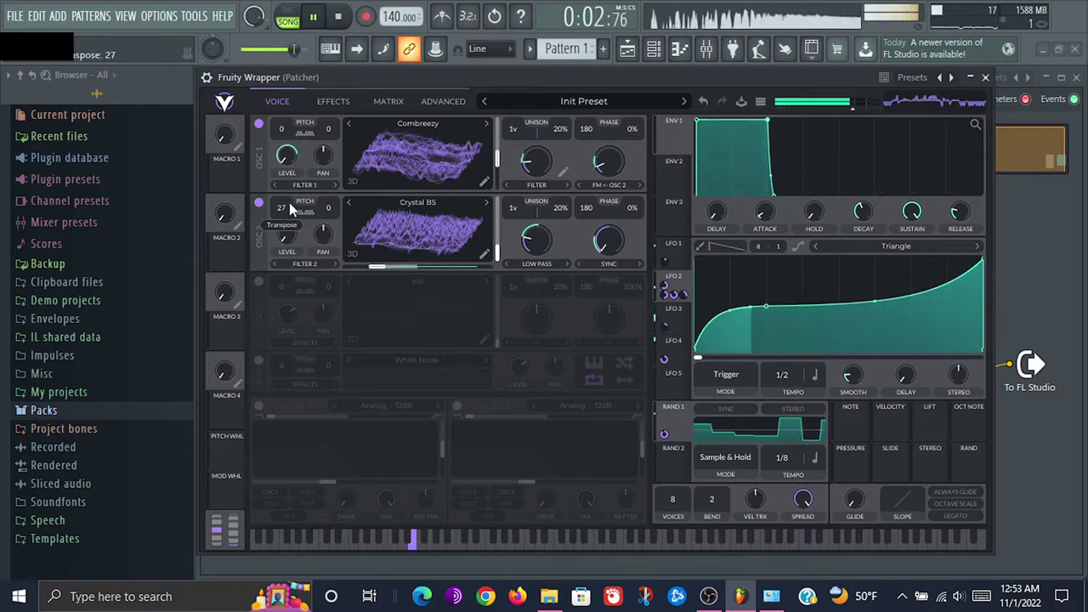
pyautogui.scroll(1, 289, 204)
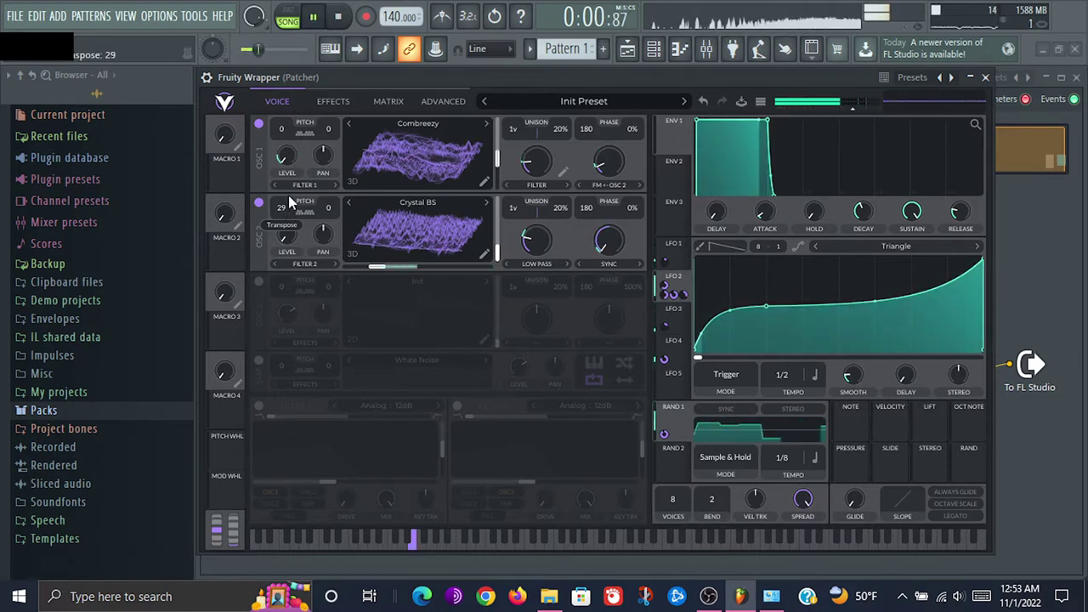
pyautogui.scroll(2, 288, 195)
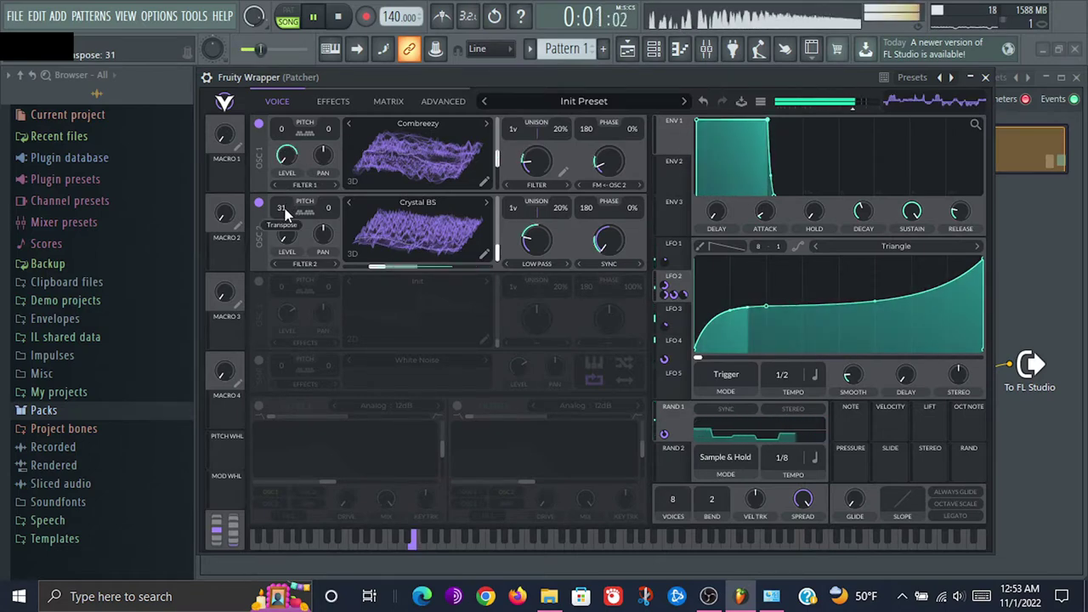
pyautogui.scroll(2, 284, 208)
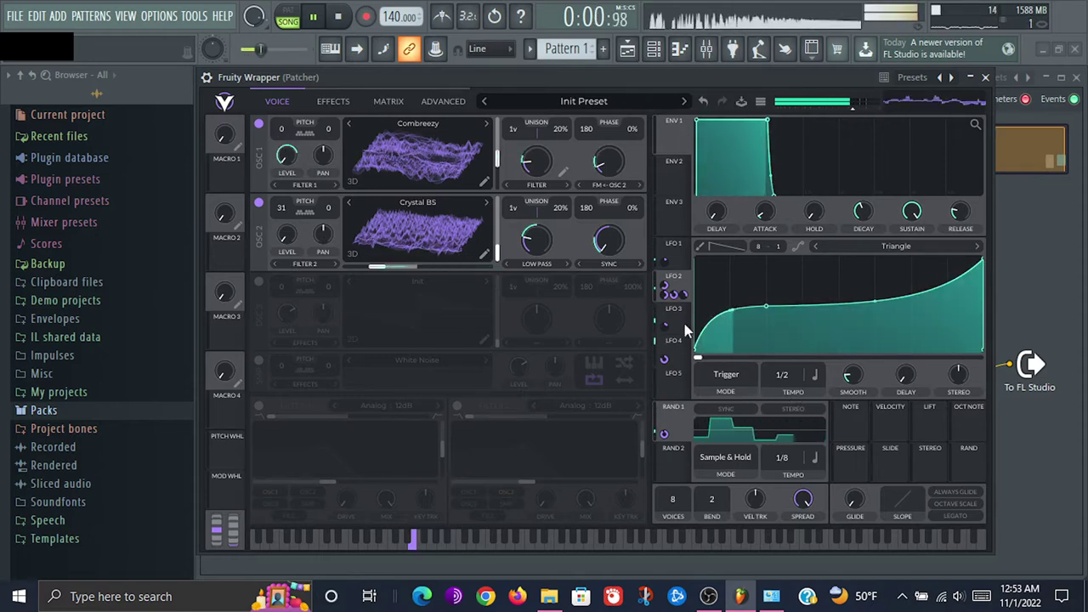
# Try LFO 4's tempo at 1/8 and 1/16, return it to 1/4, and stop playback
pyautogui.click(683, 350)
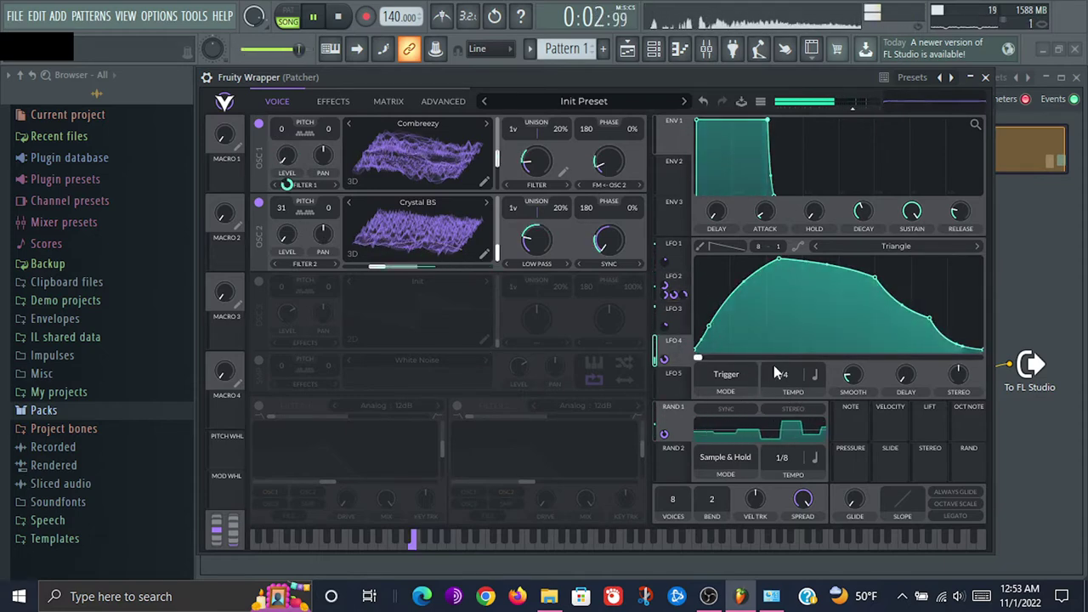
pyautogui.moveTo(780, 374)
pyautogui.mouseDown()
pyautogui.moveTo(780, 385)
pyautogui.moveTo(782, 357)
pyautogui.mouseUp()
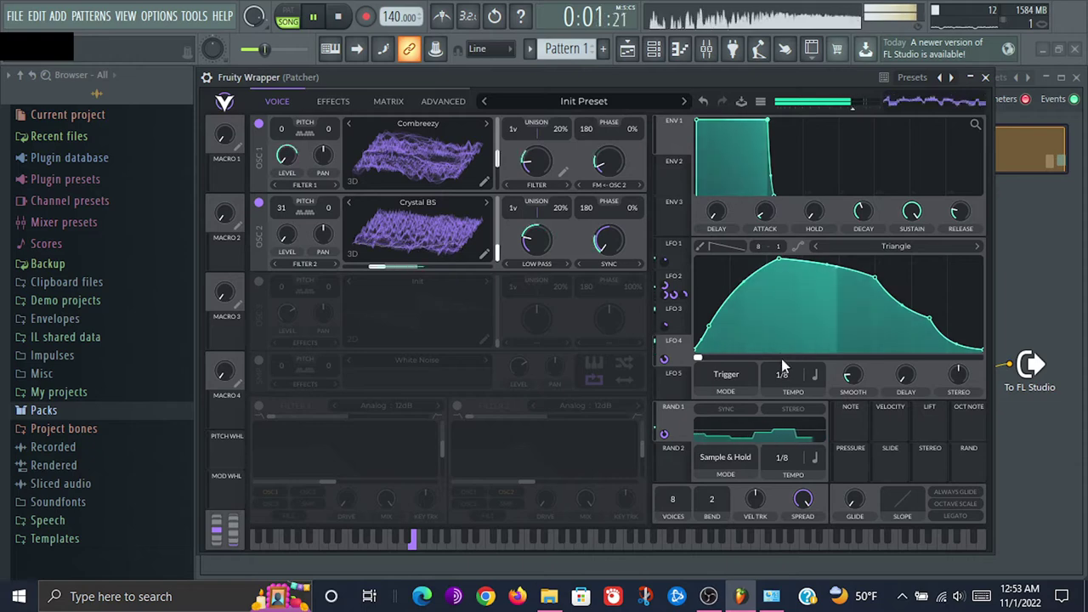
pyautogui.moveTo(786, 369)
pyautogui.mouseDown()
pyautogui.moveTo(788, 349)
pyautogui.moveTo(787, 357)
pyautogui.mouseUp()
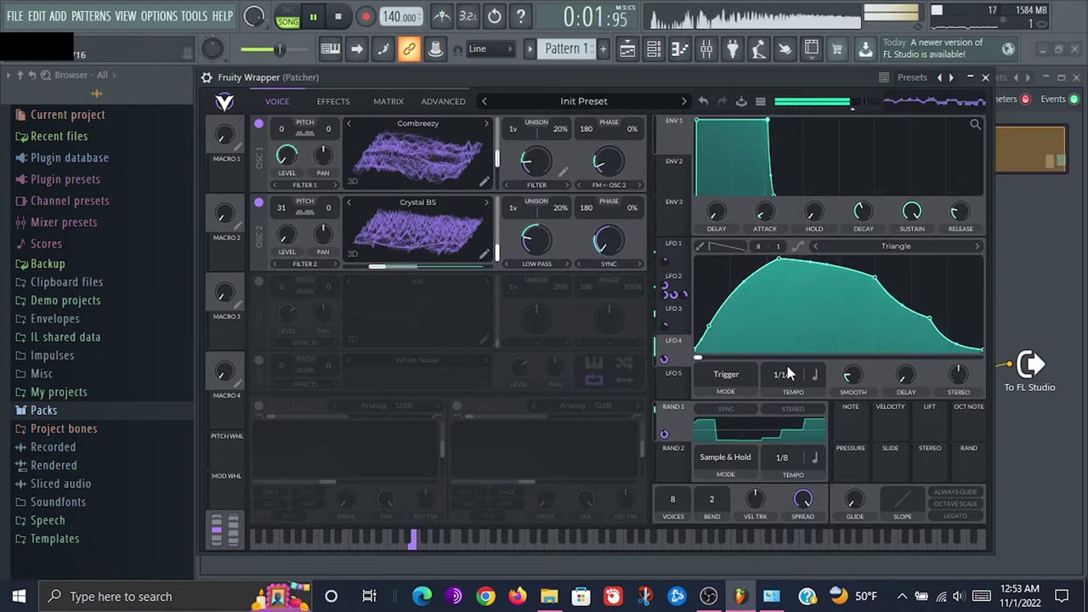
pyautogui.scroll(-2, 788, 374)
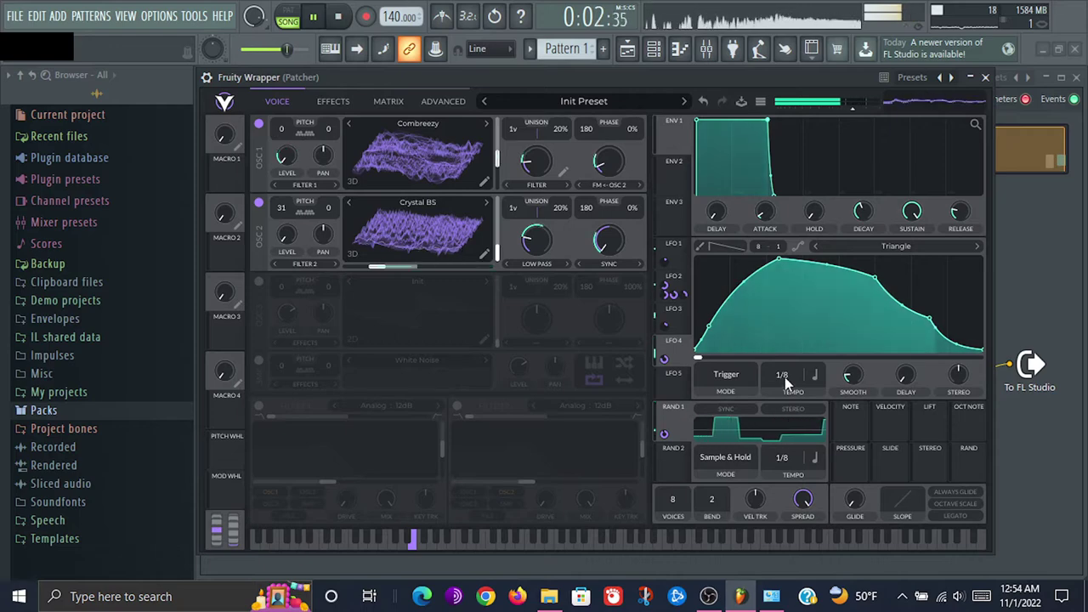
pyautogui.scroll(-1, 785, 380)
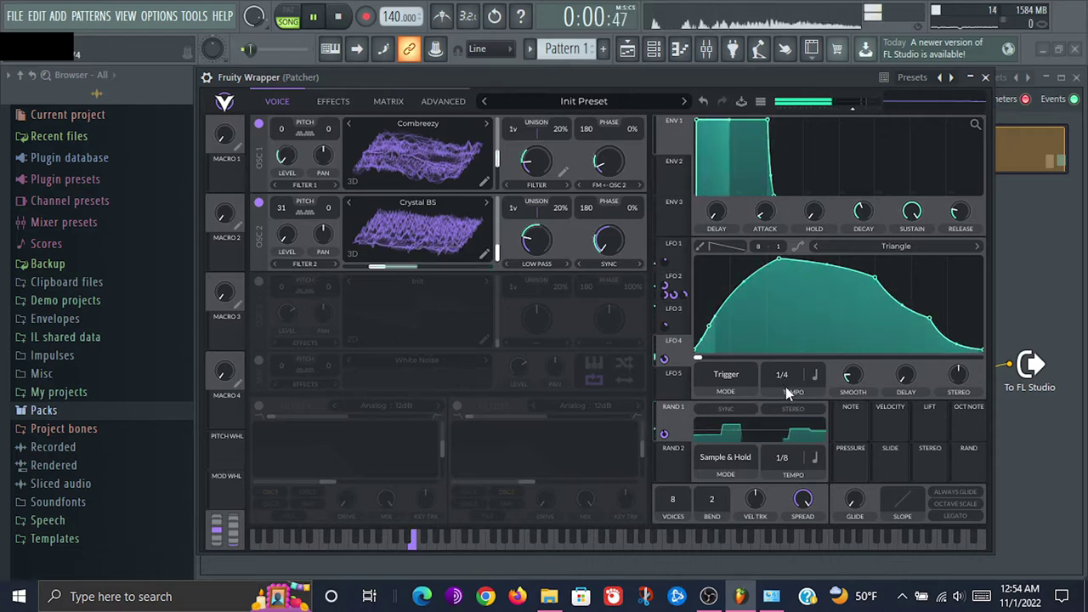
pyautogui.press('space')
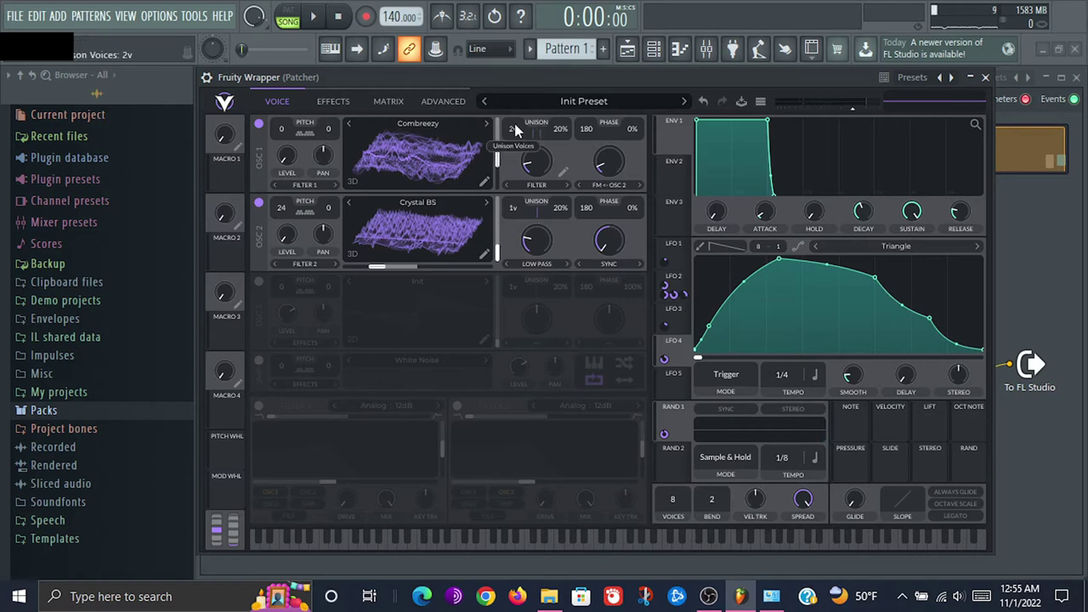
# Set oscillator 1's unison to 5 voices and its unison detune to about 0.65% while auditioning, and stop playback
pyautogui.press('space')
pyautogui.scroll(2, 516, 129)
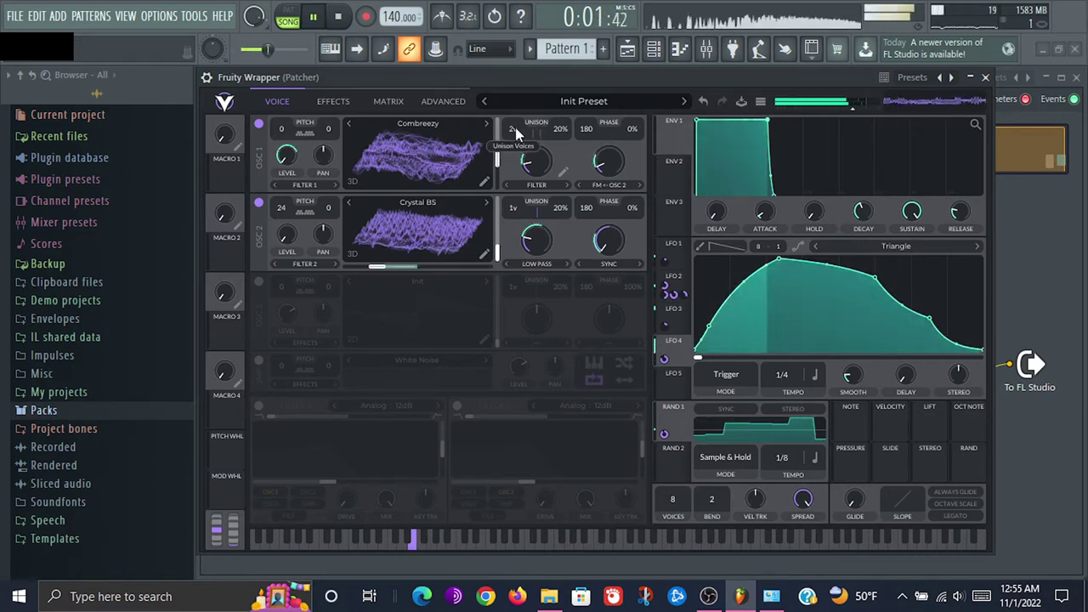
pyautogui.scroll(3, 516, 126)
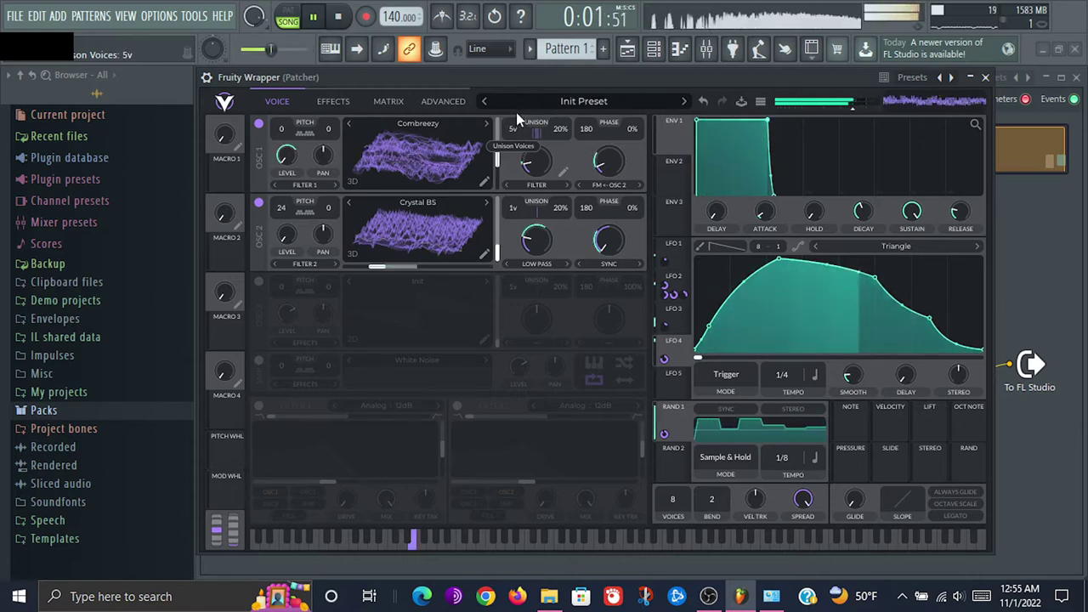
pyautogui.scroll(-2, 516, 119)
pyautogui.press('space')
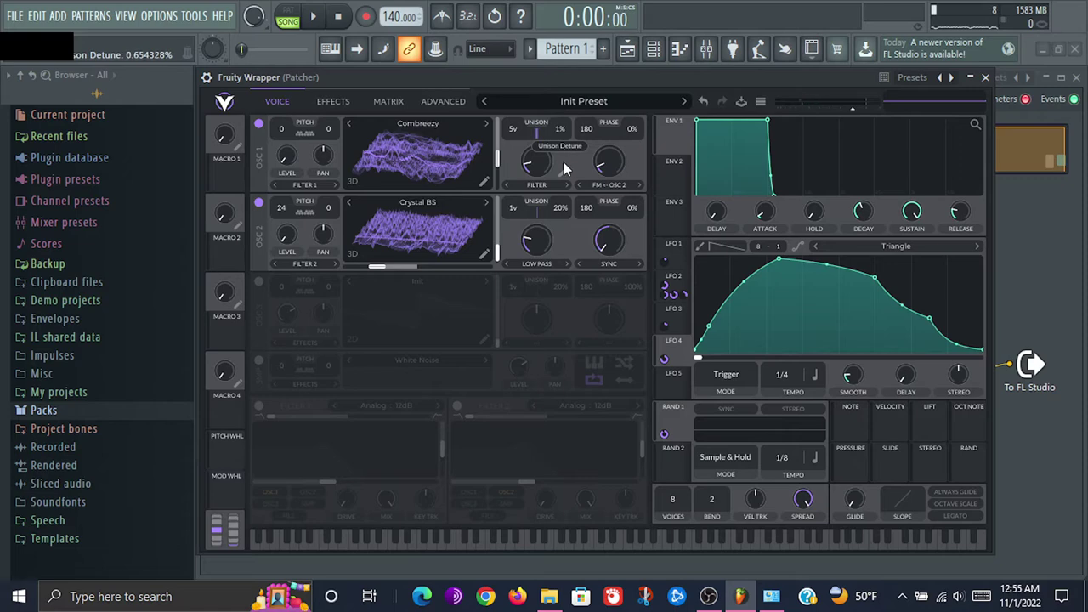
# Modulate oscillator 1's unison detune with LFO 4 by about 0.47, with the detune at 0% and 3 unison voices
pyautogui.press('space')
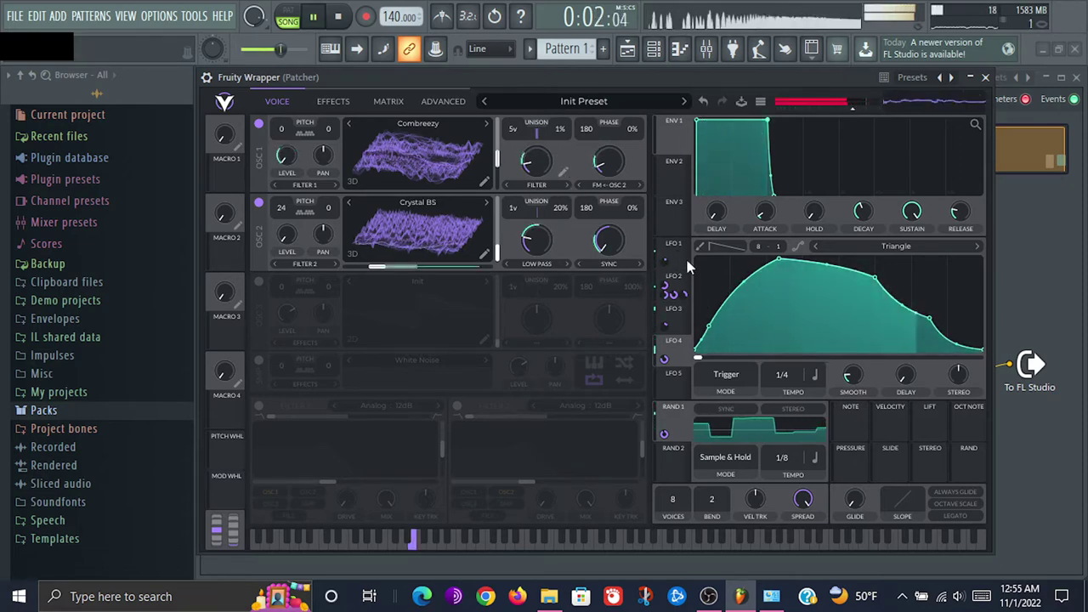
pyautogui.click(679, 283)
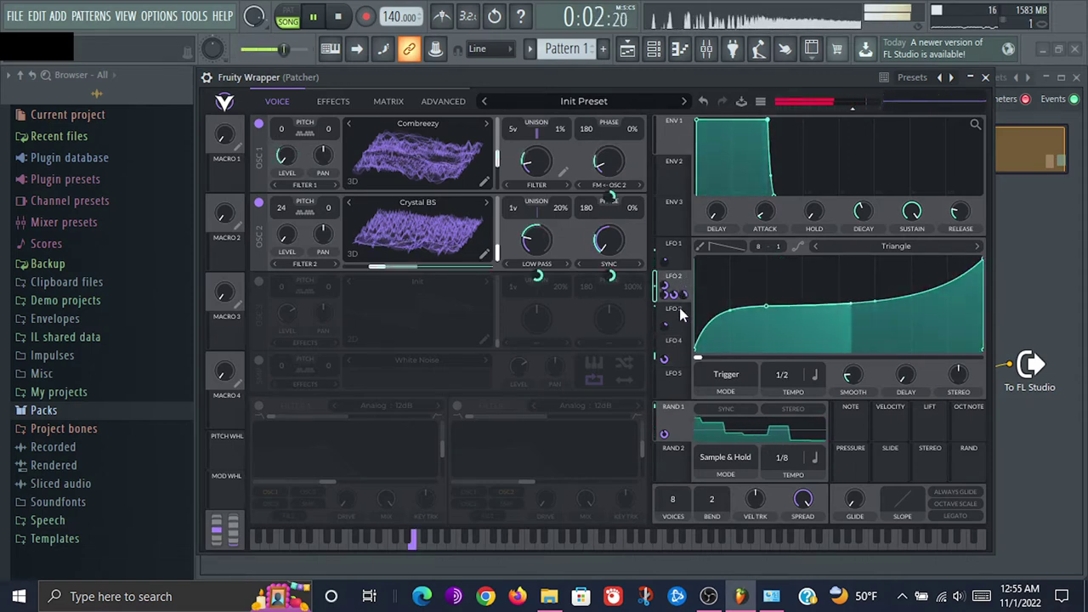
pyautogui.click(679, 311)
pyautogui.click(680, 351)
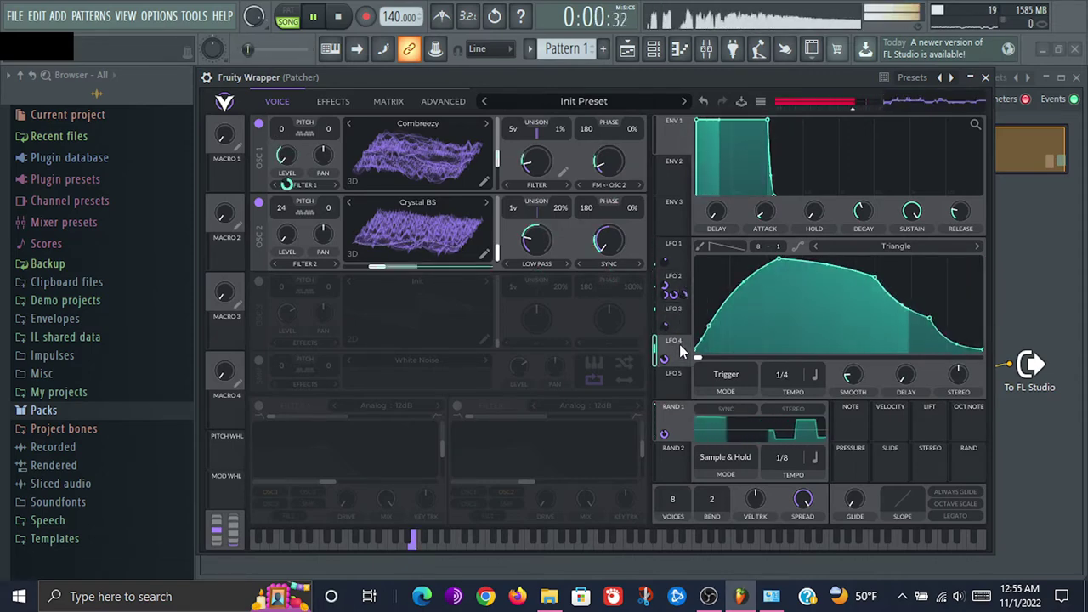
pyautogui.press('space')
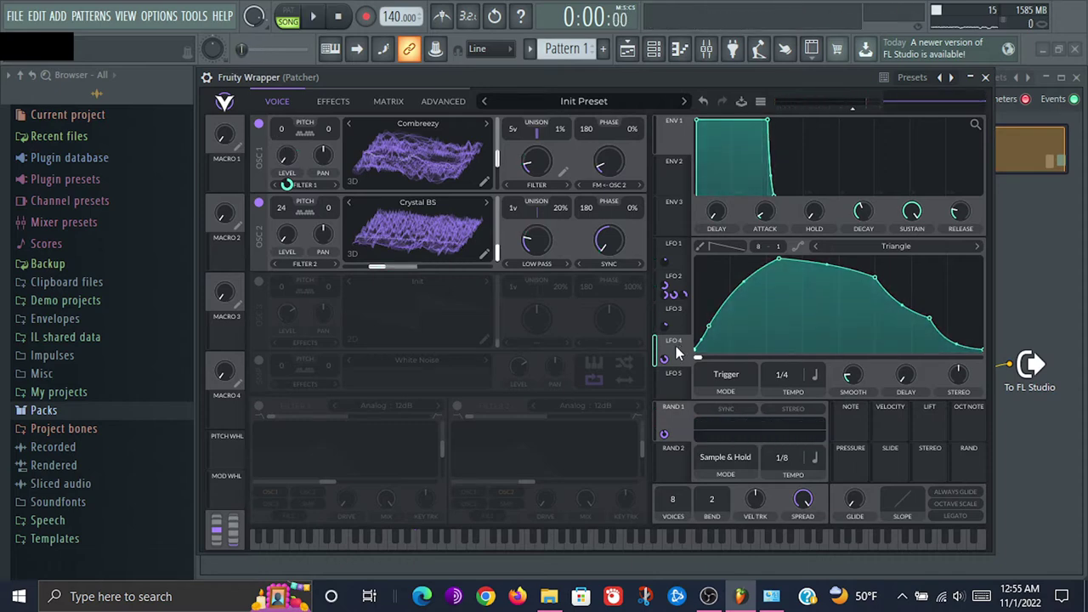
pyautogui.press('space')
pyautogui.moveTo(665, 357); pyautogui.dragTo(561, 158)
pyautogui.press('space')
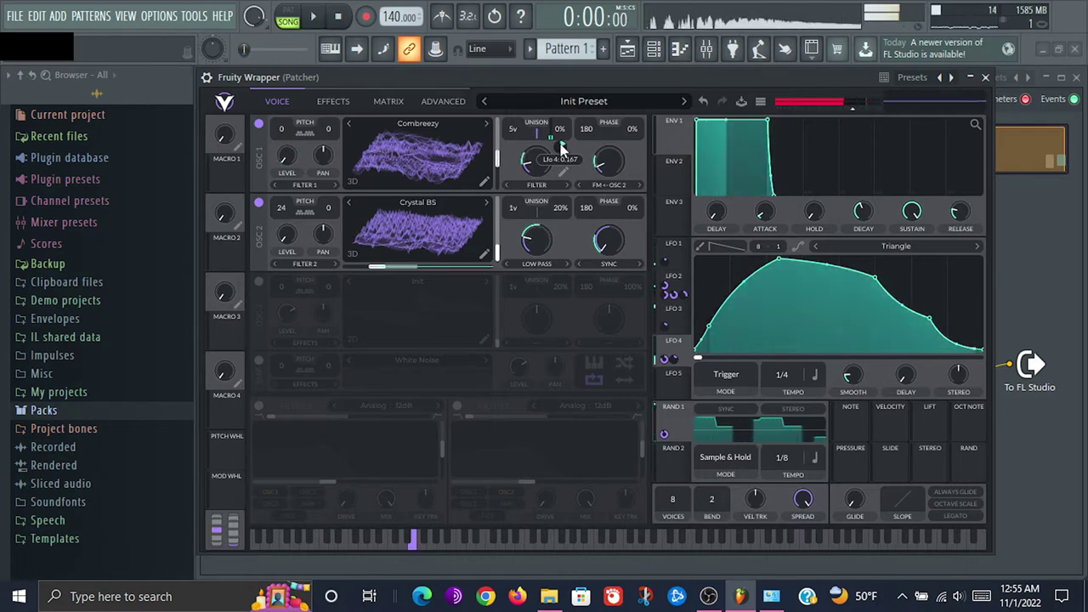
pyautogui.press('space')
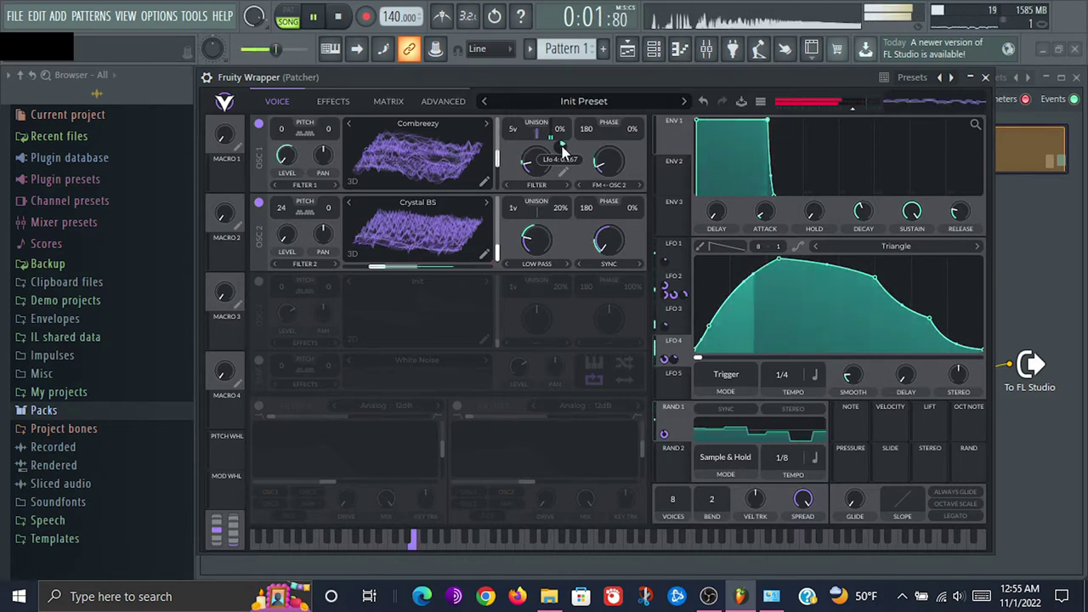
pyautogui.moveTo(562, 146); pyautogui.dragTo(562, 129)
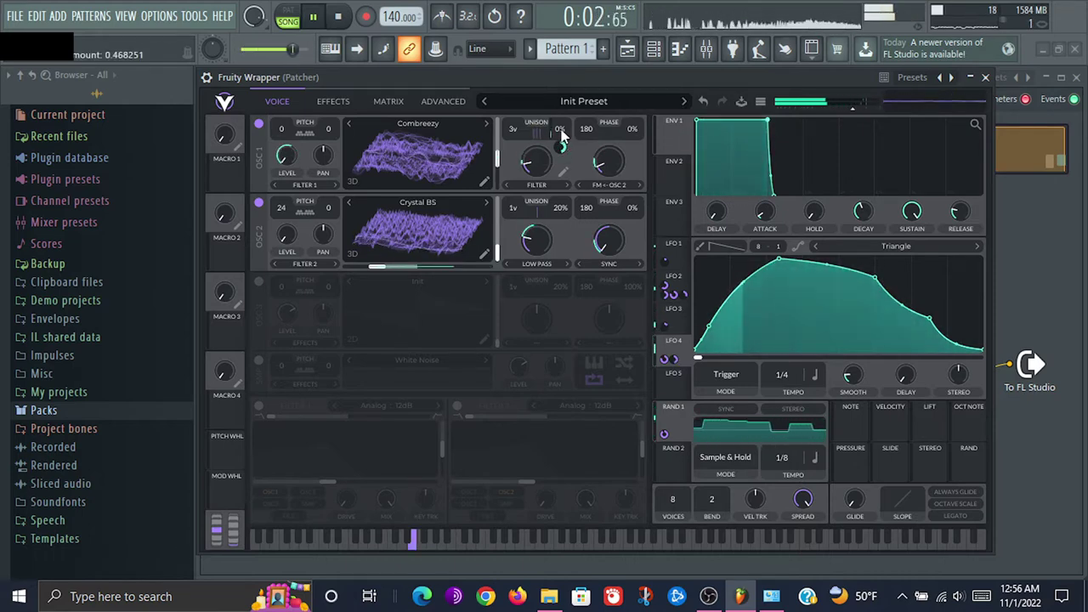
# Raise oscillator 1's phase randomization in stages to 62% and 100%, and lower it again during playback
pyautogui.moveTo(632, 141); pyautogui.dragTo(631, 104)
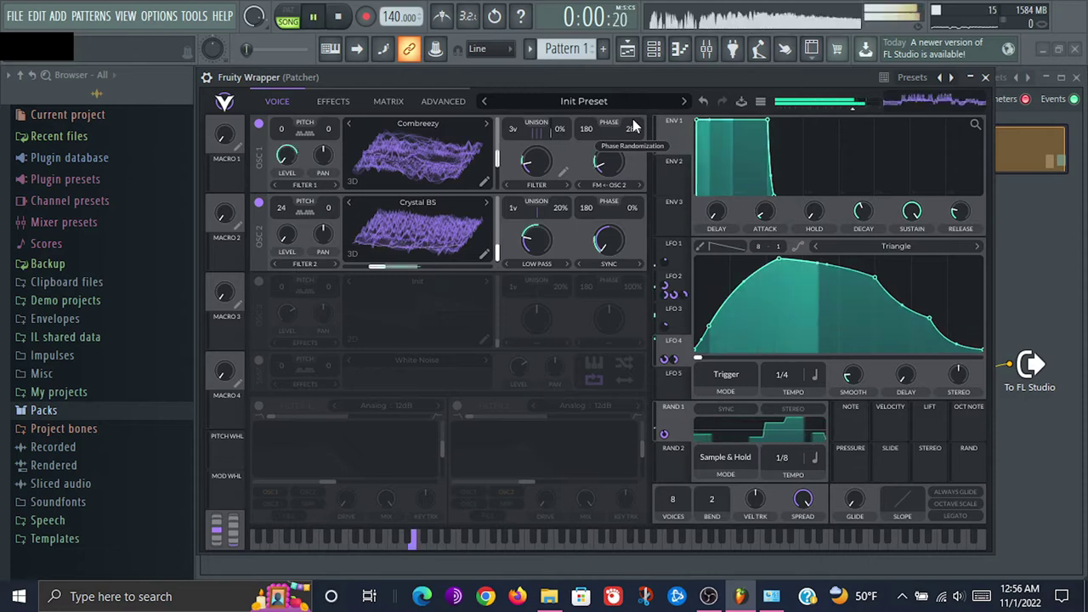
pyautogui.moveTo(637, 128); pyautogui.dragTo(639, 106)
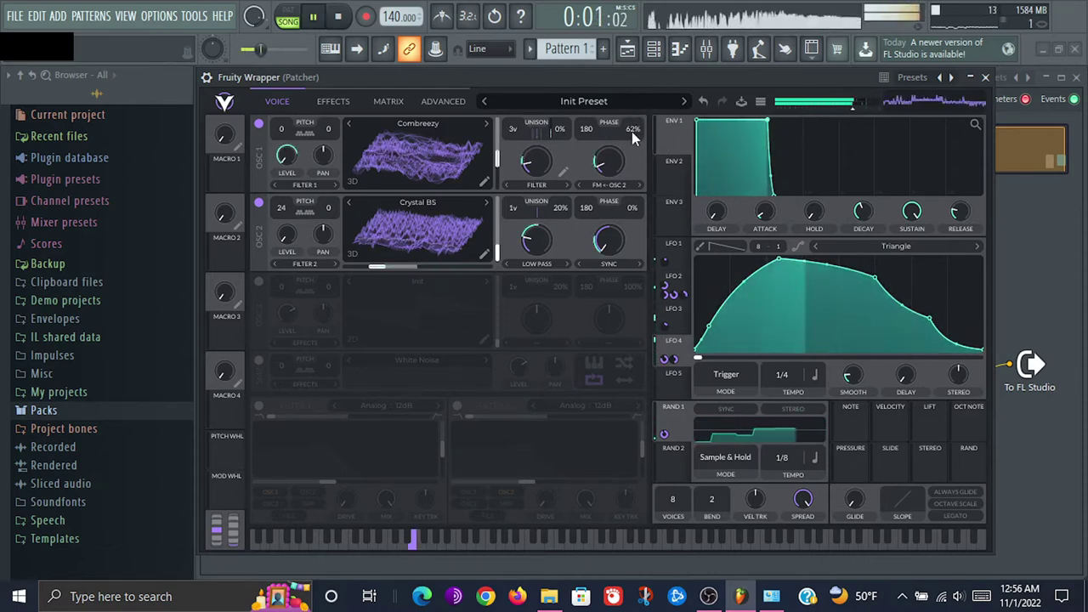
pyautogui.moveTo(632, 131); pyautogui.dragTo(631, 61)
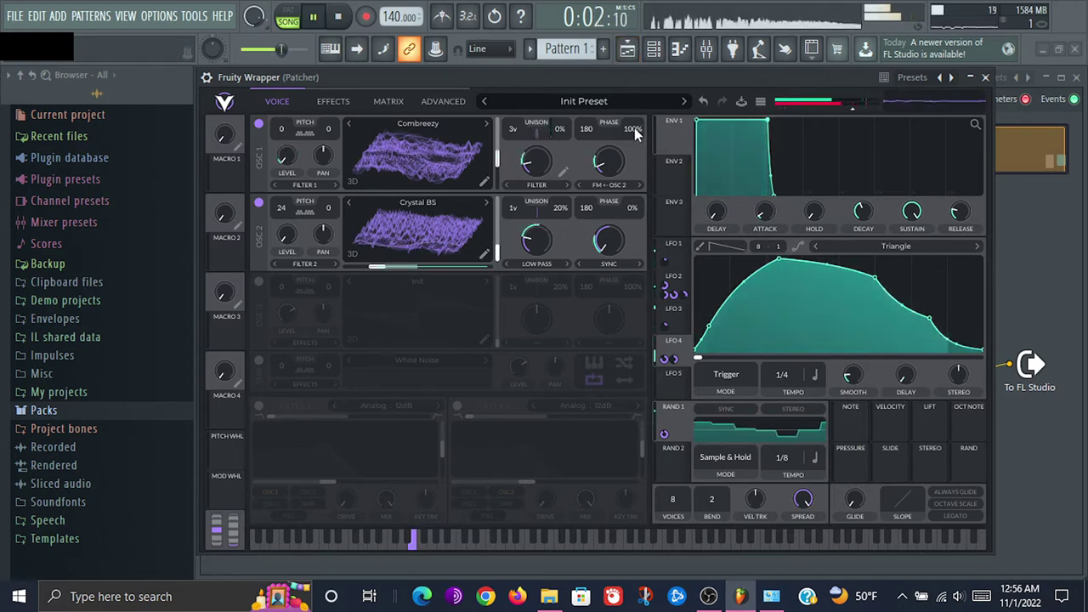
pyautogui.moveTo(634, 128); pyautogui.dragTo(630, 201)
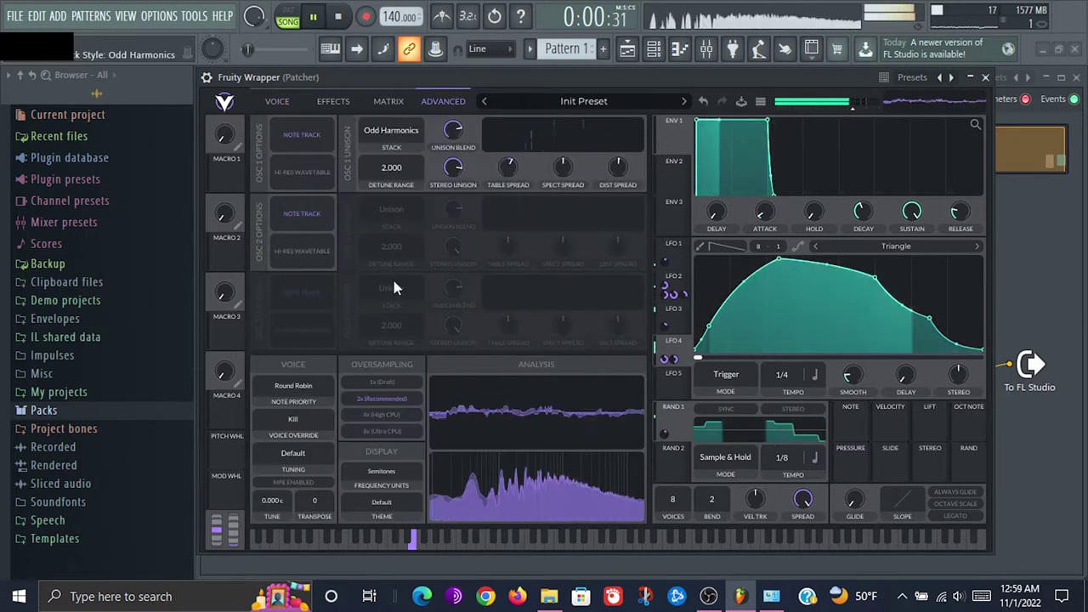
# Audition the Unison and Octave + 7 stack styles on oscillator 1, set the stack to Octave, and stop playback
pyautogui.click(396, 130)
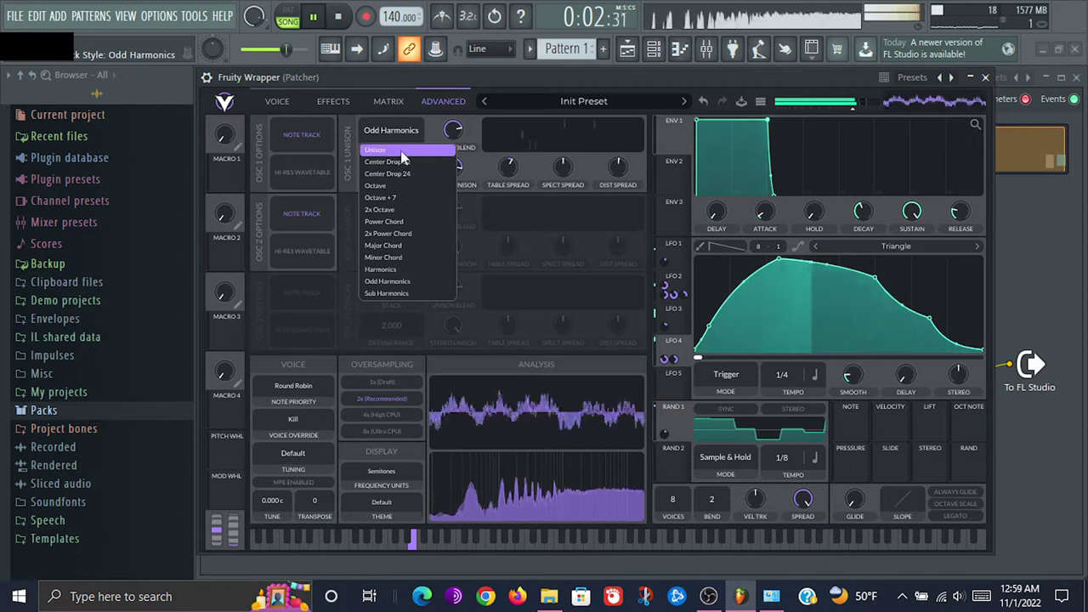
pyautogui.click(401, 149)
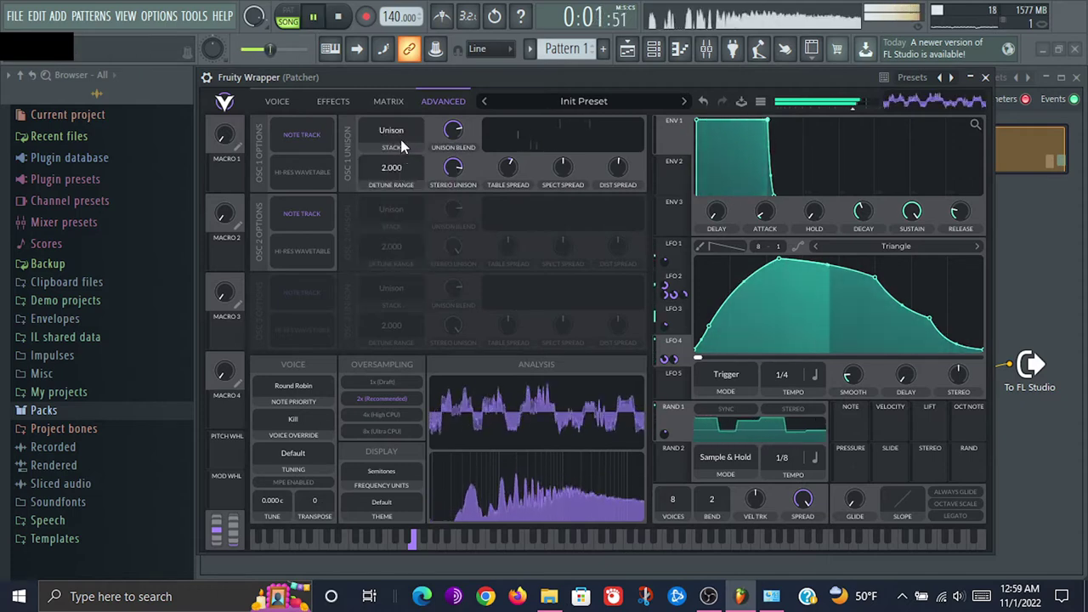
pyautogui.click(404, 140)
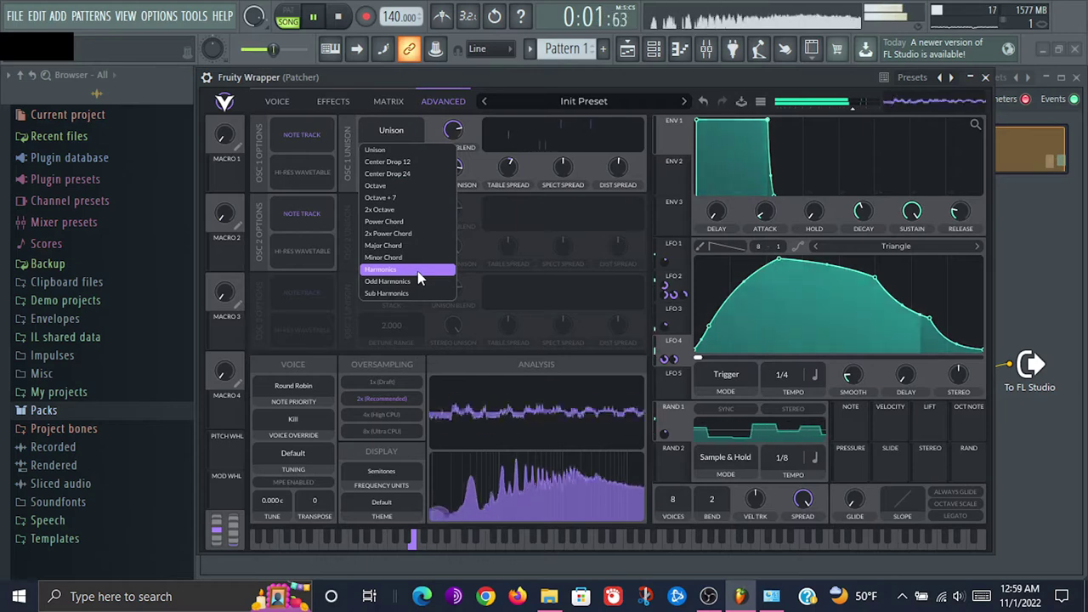
pyautogui.click(406, 199)
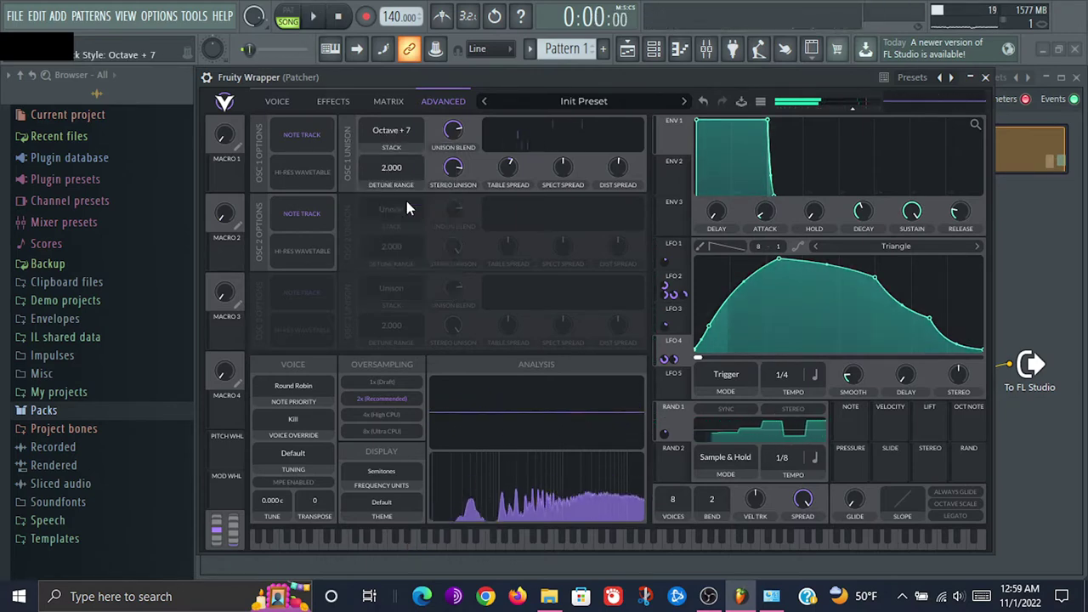
pyautogui.click(401, 133)
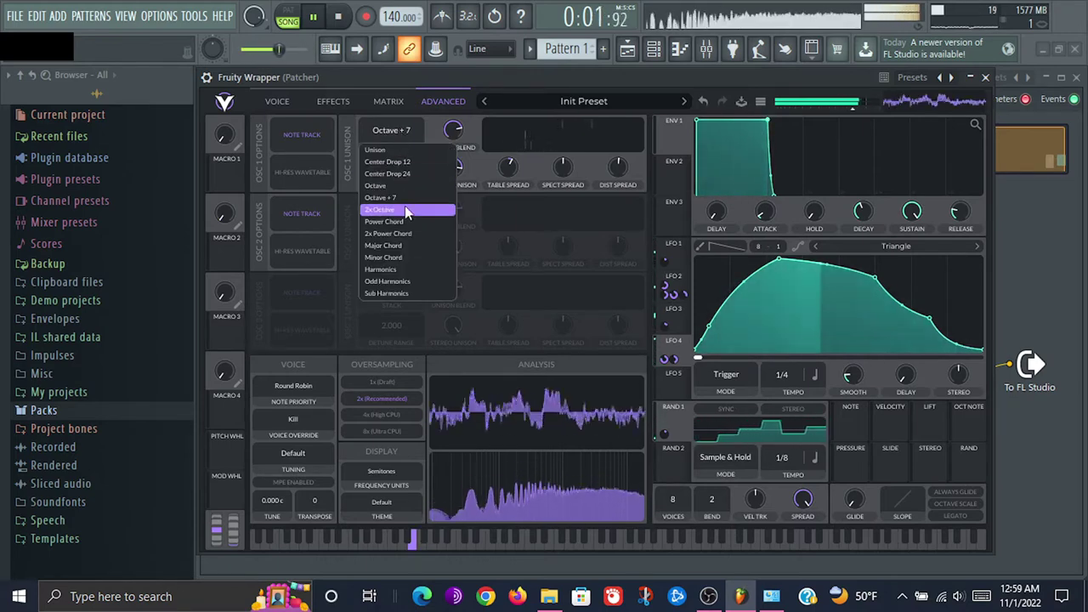
pyautogui.click(402, 186)
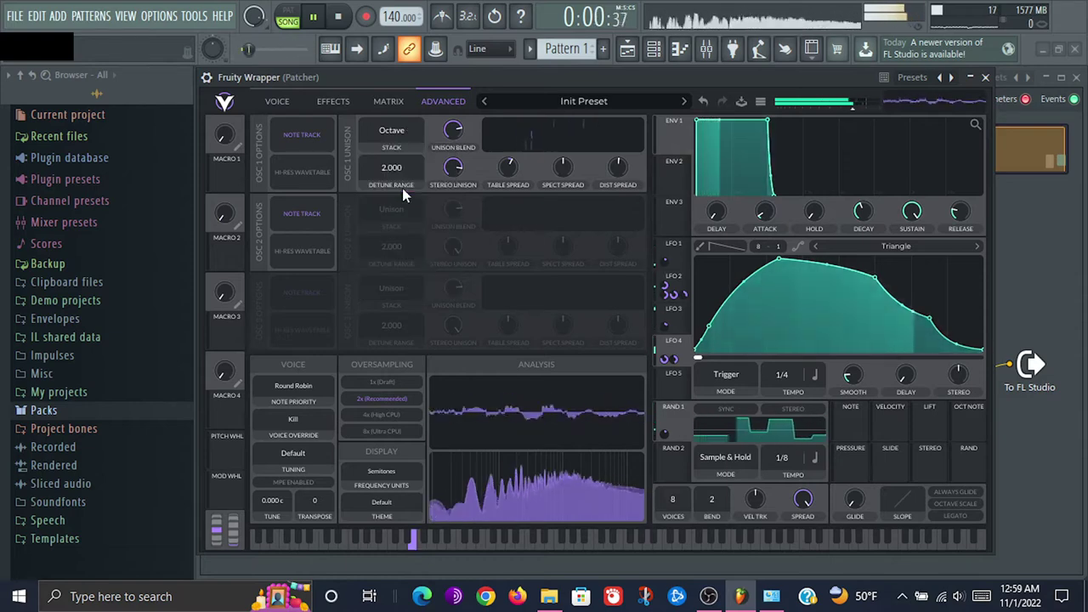
pyautogui.click(402, 134)
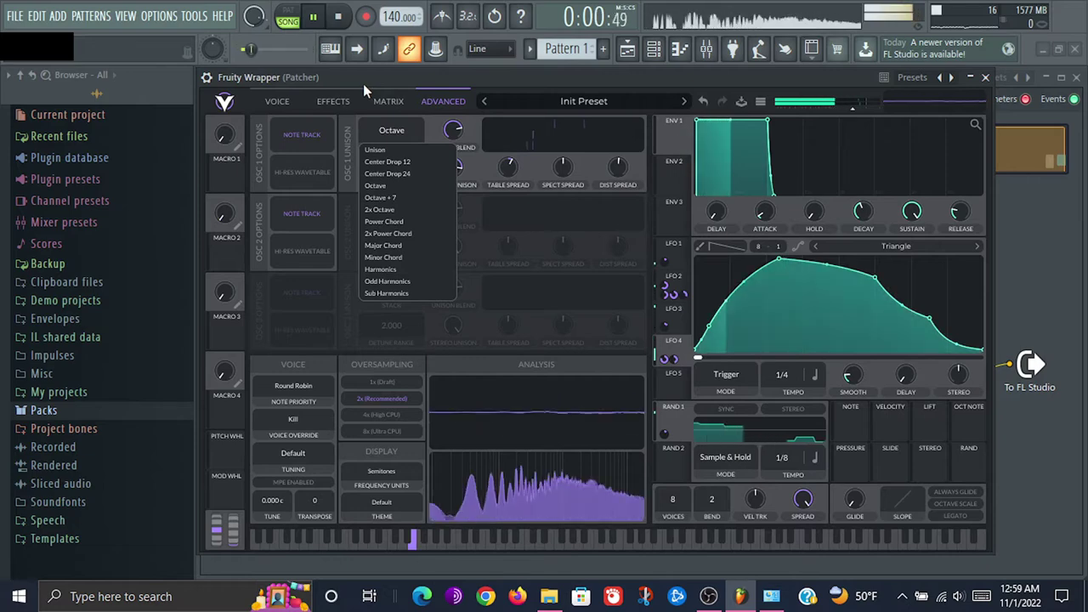
pyautogui.click(280, 103)
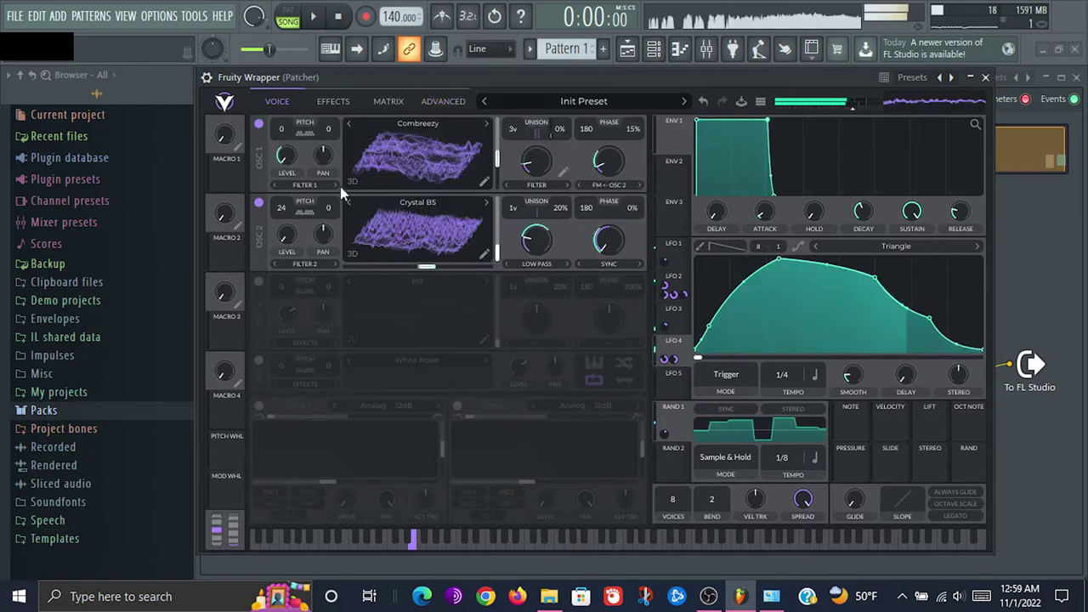
pyautogui.press('space')
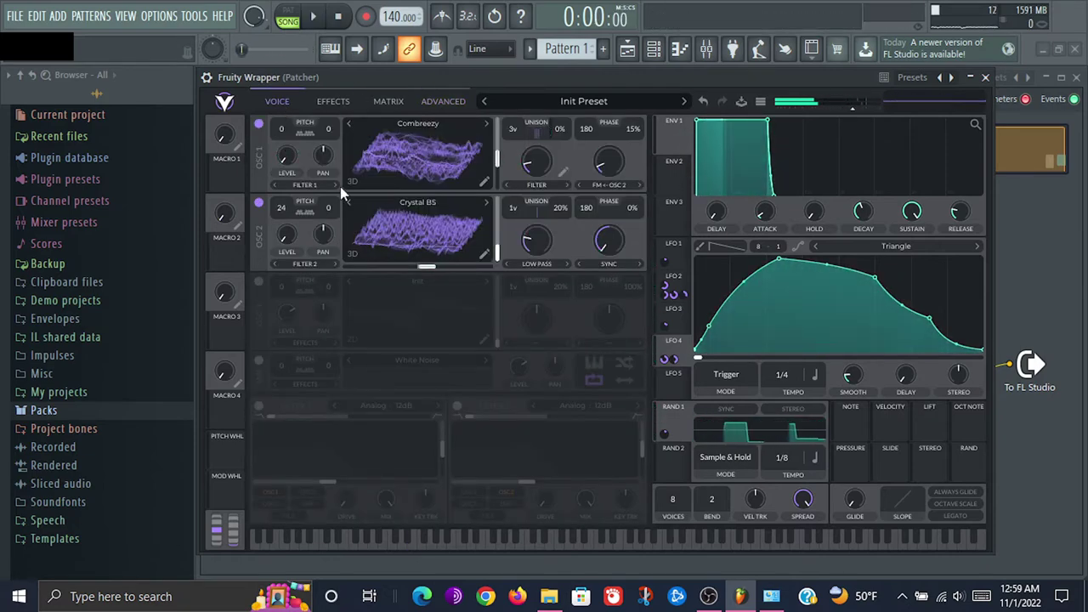
# Enable the Multiband compressor and move it to the end of the effects chain during playback
pyautogui.click(333, 103)
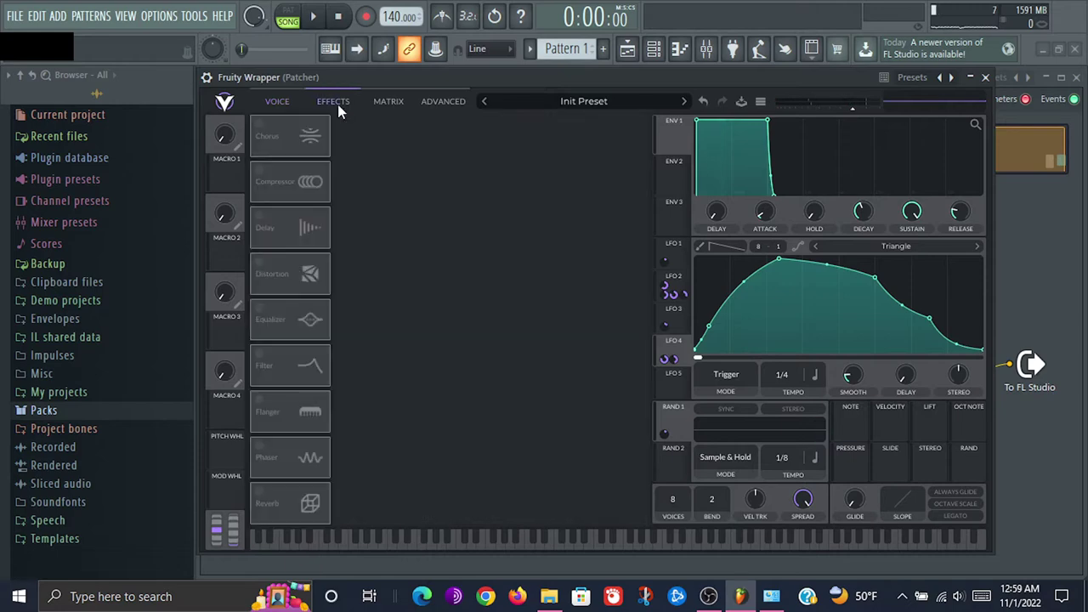
pyautogui.press('space')
pyautogui.click(264, 173)
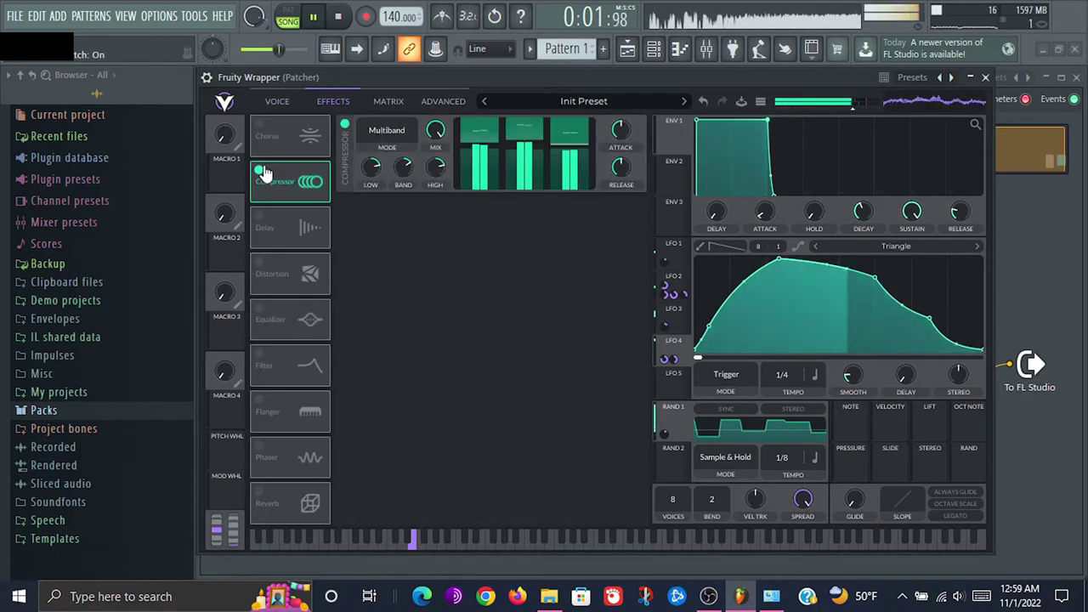
pyautogui.moveTo(283, 237); pyautogui.dragTo(276, 494)
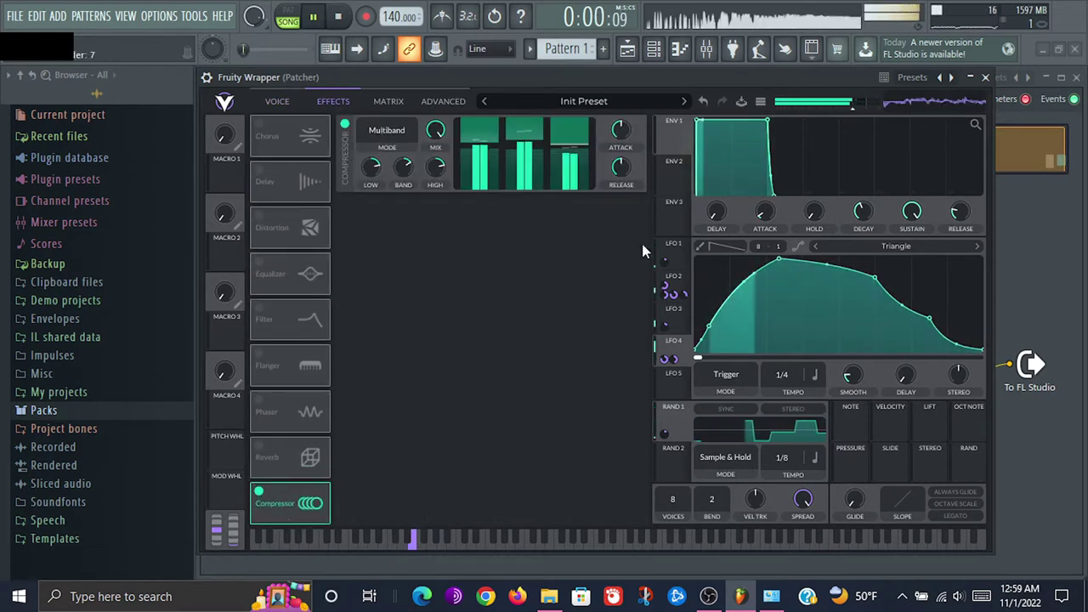
# Set the compressor's attack to about 43.4% and modulate it with LFO 4 by about 0.27 while auditioning
pyautogui.moveTo(622, 128)
pyautogui.mouseDown()
pyautogui.moveTo(630, 109)
pyautogui.moveTo(634, 133)
pyautogui.mouseUp()
pyautogui.press('space')
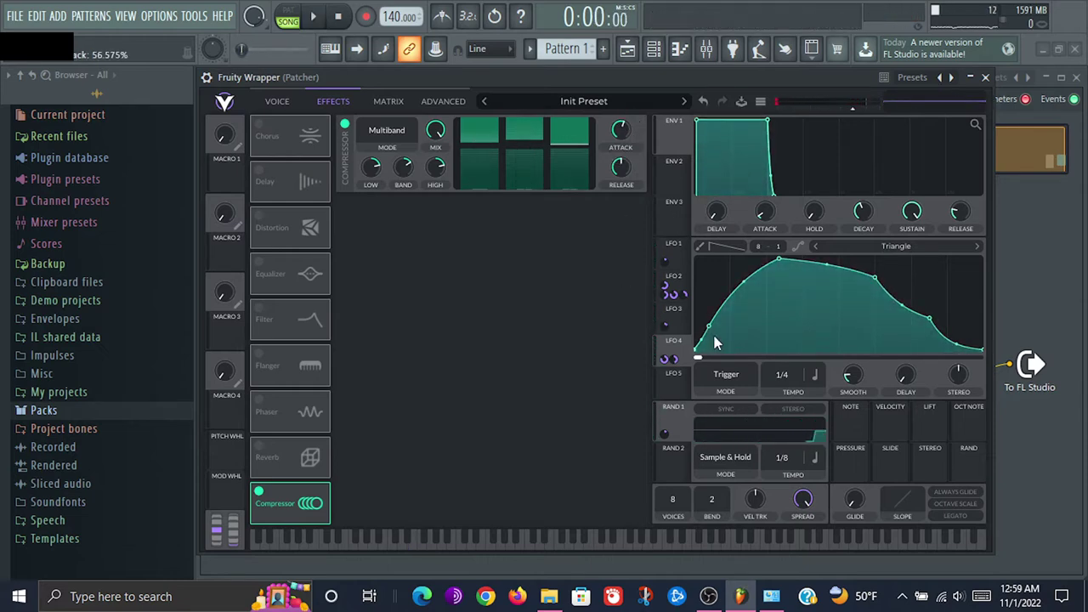
pyautogui.press('space')
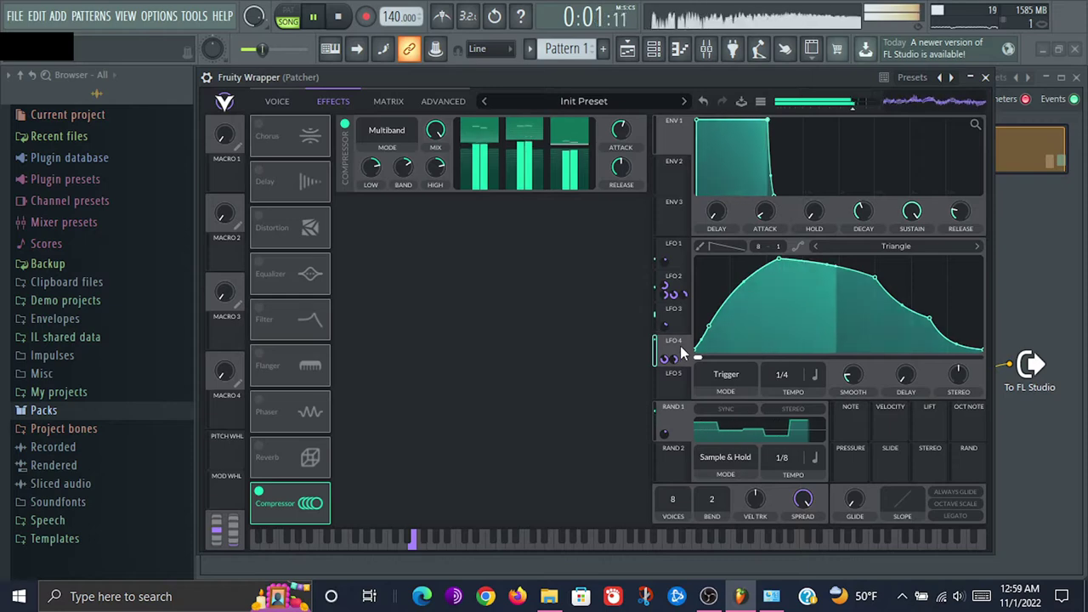
pyautogui.moveTo(661, 328); pyautogui.dragTo(623, 180)
pyautogui.moveTo(624, 149)
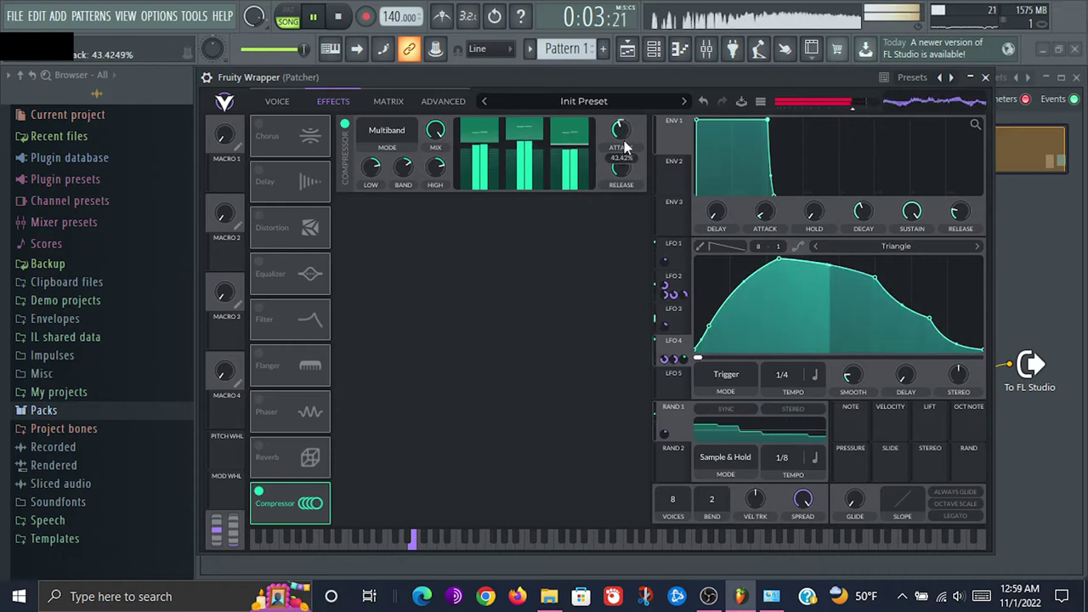
pyautogui.moveTo(623, 161)
pyautogui.mouseDown()
pyautogui.moveTo(623, 152)
pyautogui.moveTo(623, 166)
pyautogui.mouseUp()
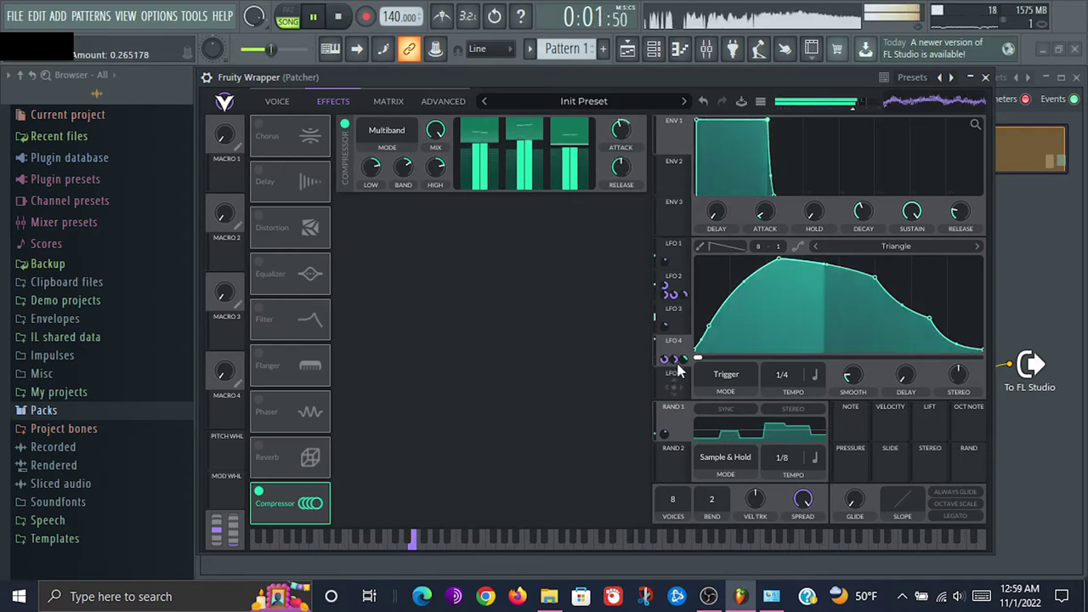
# Modulate the compressor's release with LFO 4, try the release at about 35.9%, and audition the sound
pyautogui.moveTo(677, 354); pyautogui.dragTo(625, 180)
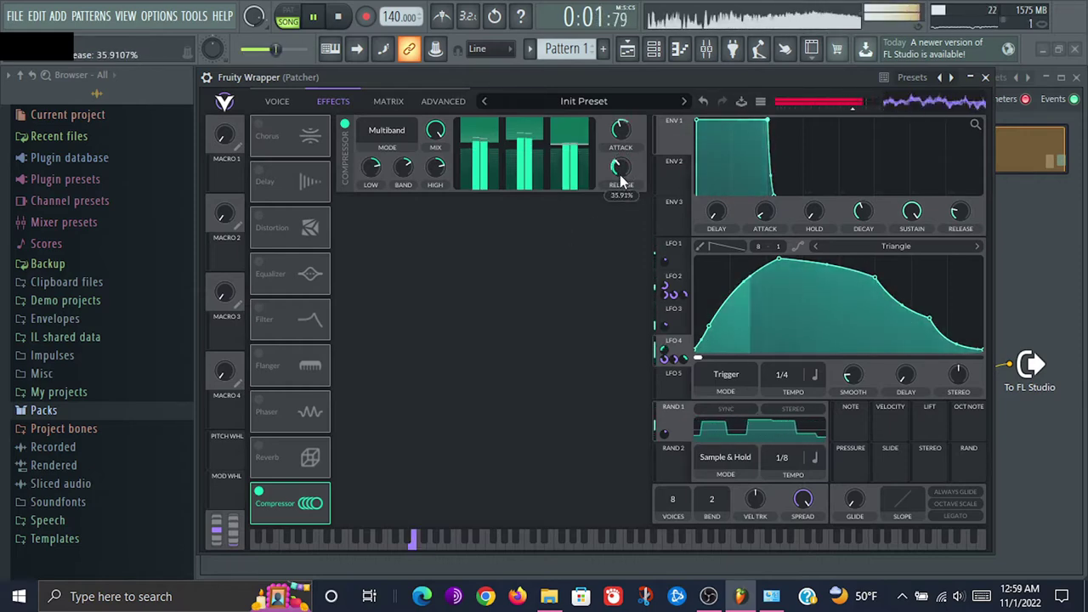
pyautogui.moveTo(620, 174); pyautogui.dragTo(621, 233)
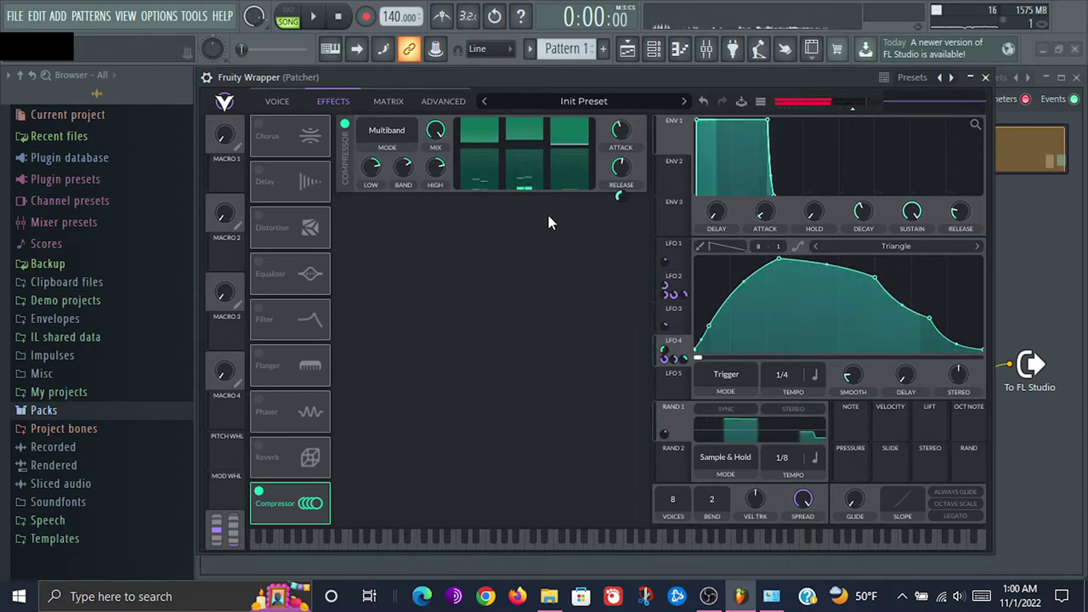
pyautogui.press('space')
pyautogui.press('space')
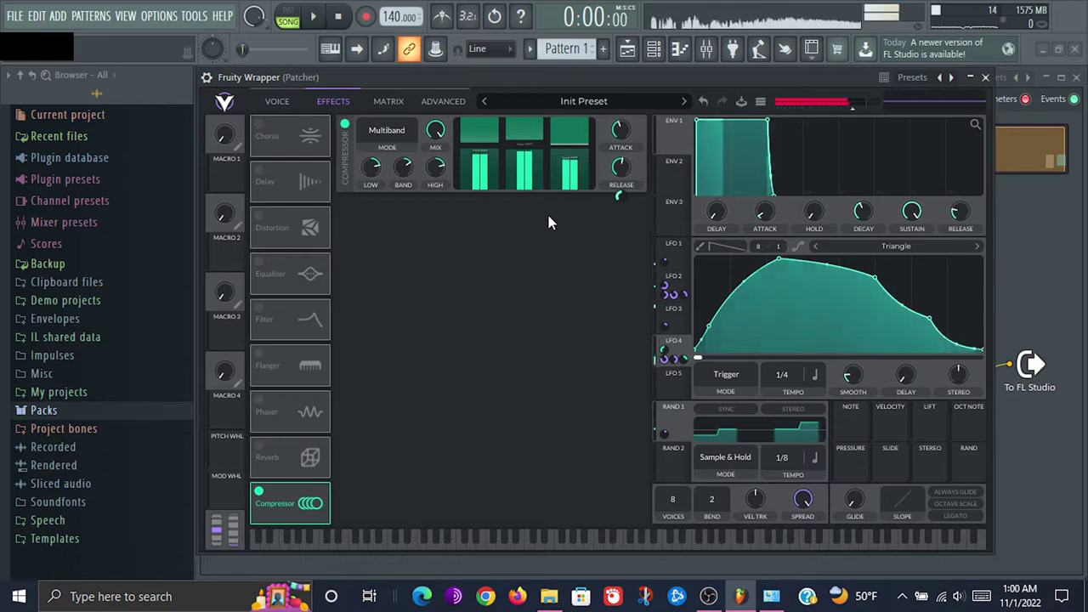
# Try oscillator 1's wavetable frame at about 126.6 and 104.1, and set it to about 109.7 during playback
pyautogui.click(278, 101)
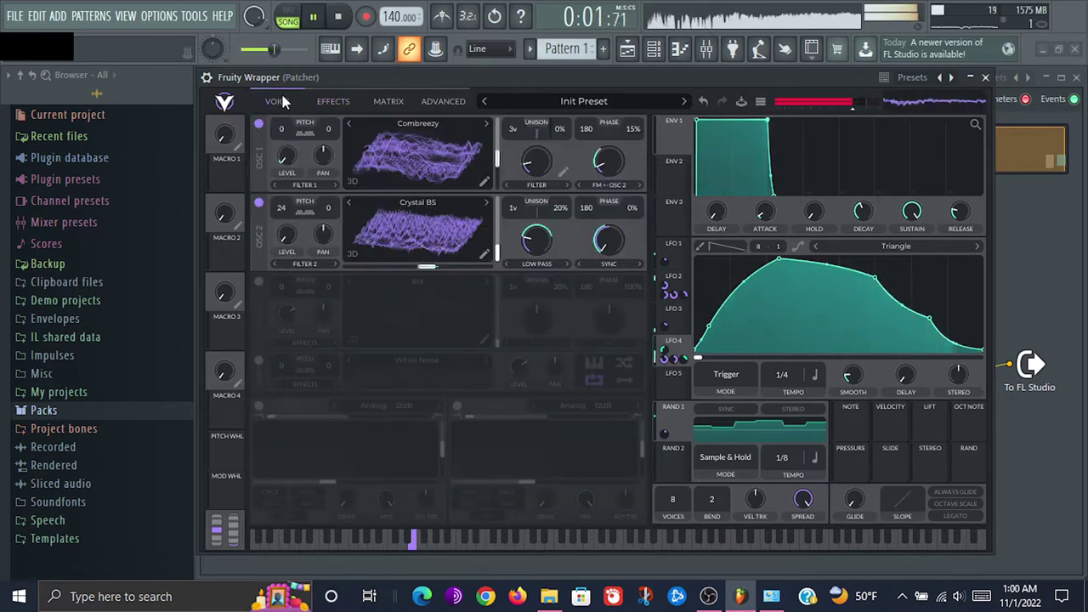
pyautogui.moveTo(498, 156); pyautogui.dragTo(497, 140)
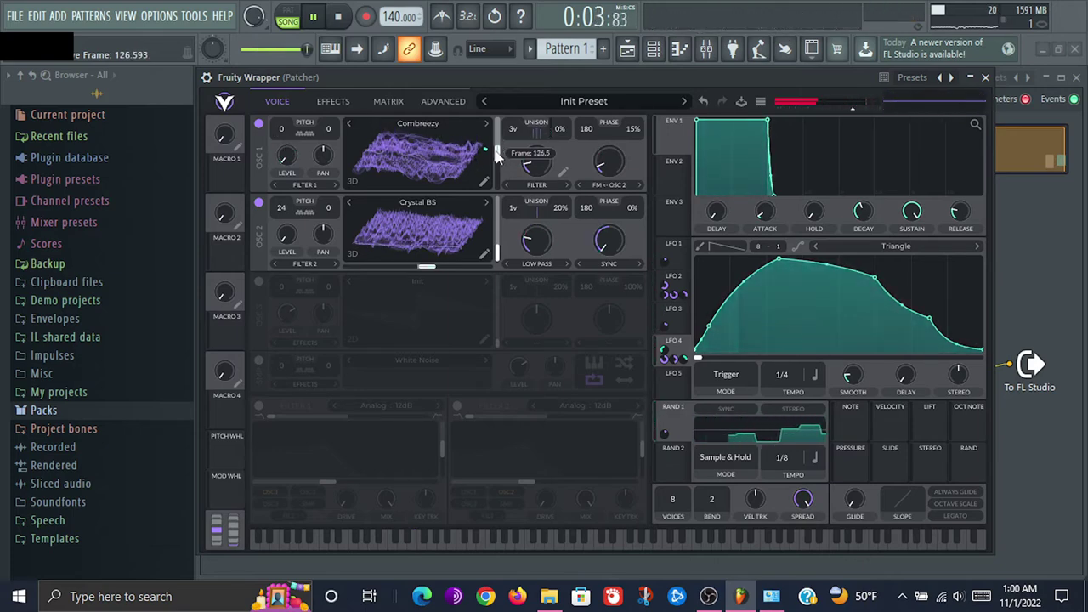
pyautogui.moveTo(498, 160)
pyautogui.mouseDown()
pyautogui.moveTo(491, 187)
pyautogui.moveTo(492, 151)
pyautogui.mouseUp()
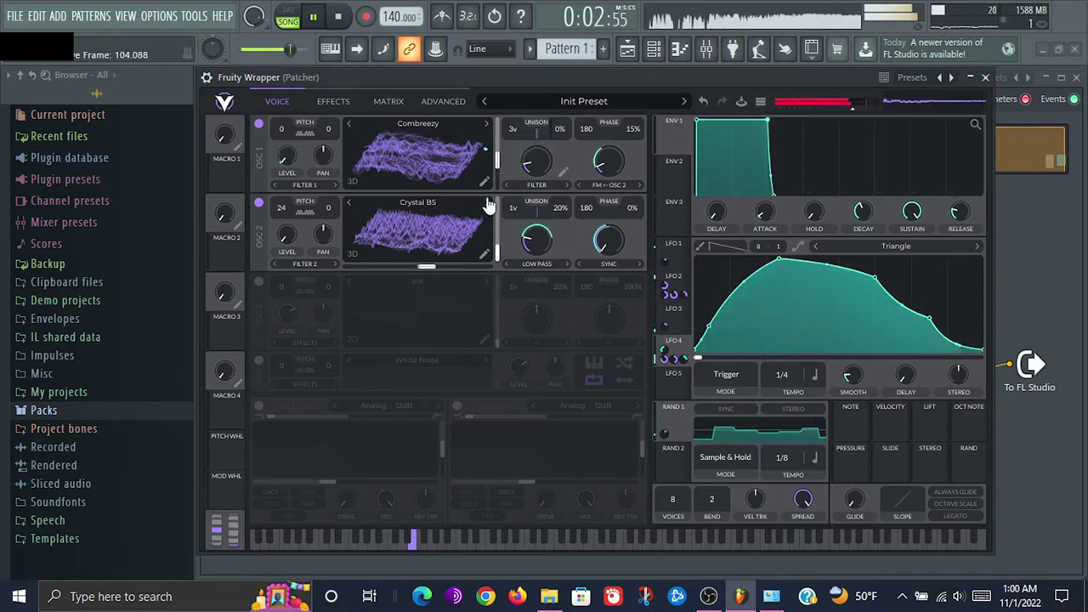
pyautogui.moveTo(498, 170)
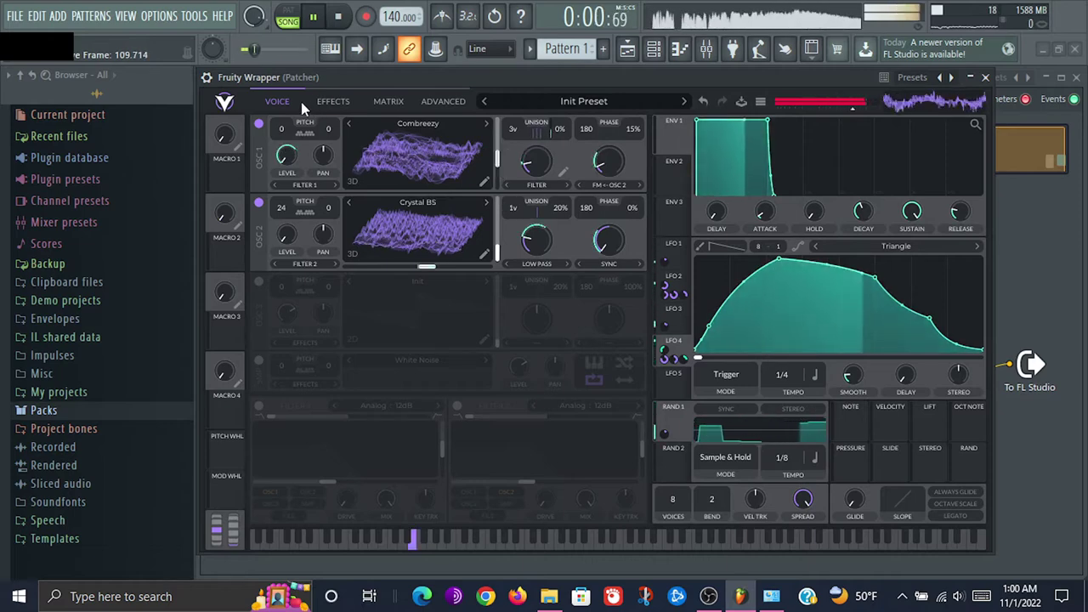
# Enable Sine Fold distortion with its mix at about 0.23, and modulate its drive and mix with LFO 4
pyautogui.click(332, 102)
pyautogui.press('space')
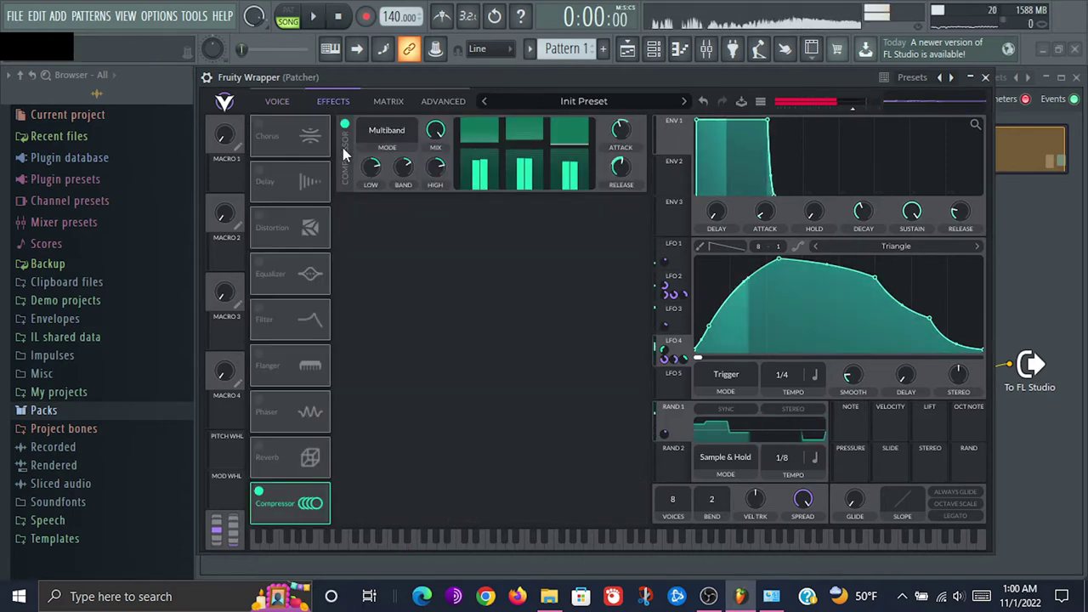
pyautogui.click(260, 215)
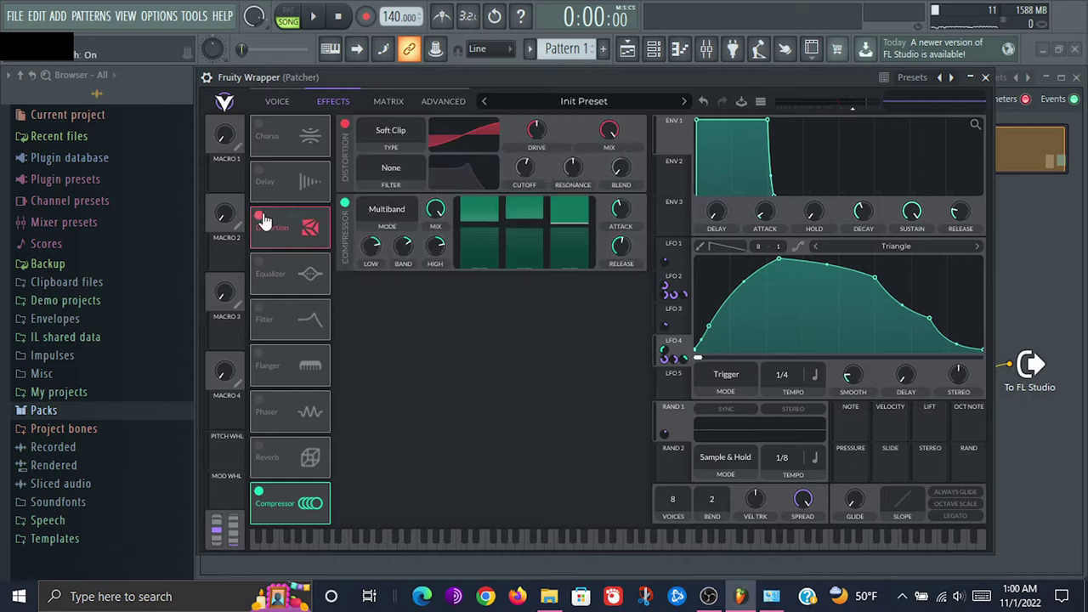
pyautogui.press('space')
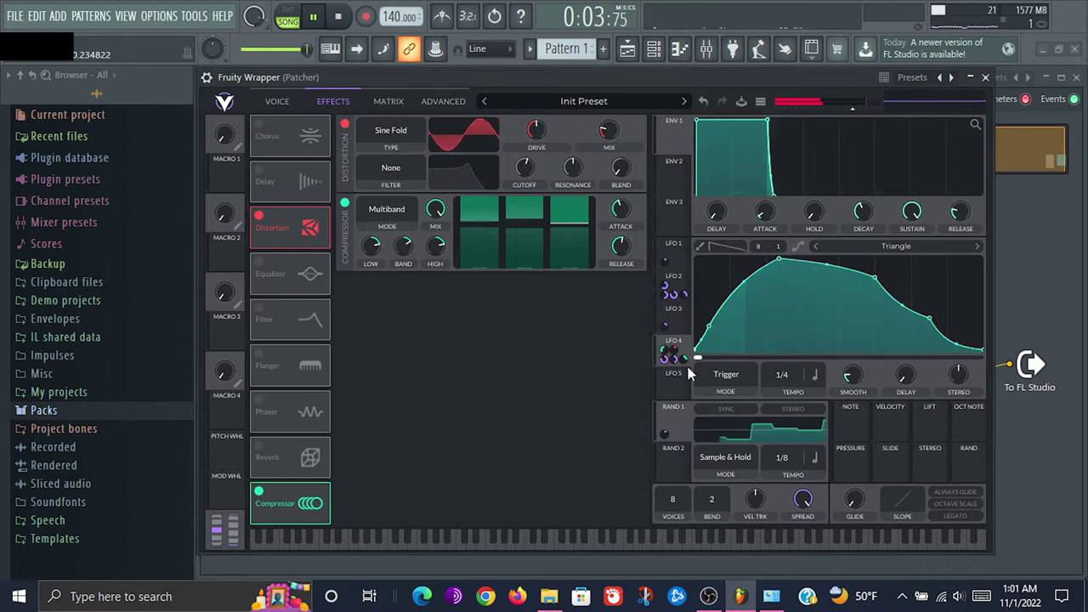
pyautogui.moveTo(680, 333); pyautogui.dragTo(612, 151)
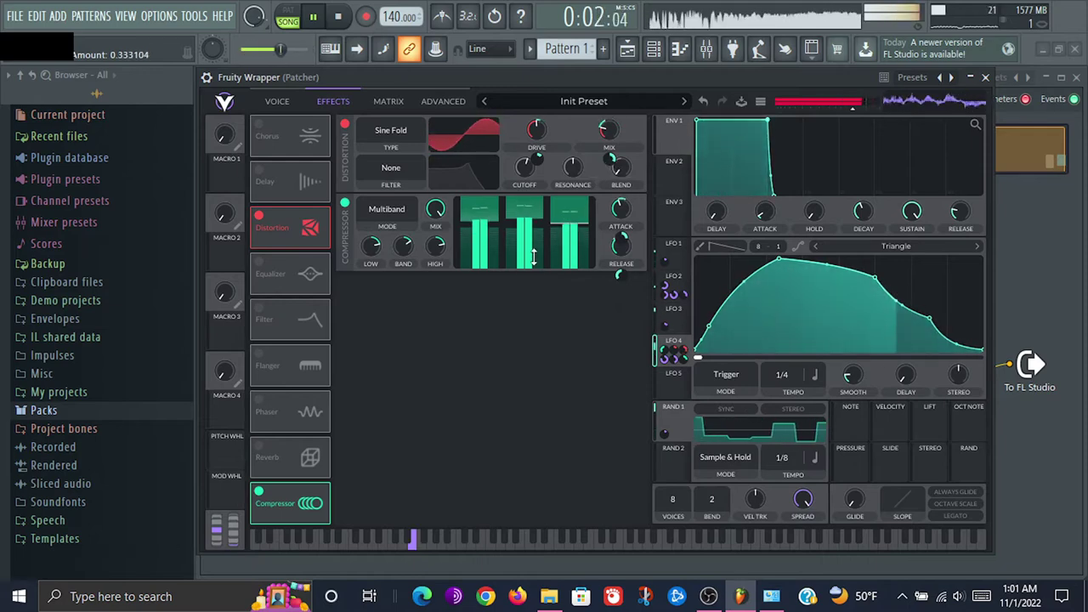
# Stop playback, enable Filter 1, and set its filter model to Diode
pyautogui.click(277, 101)
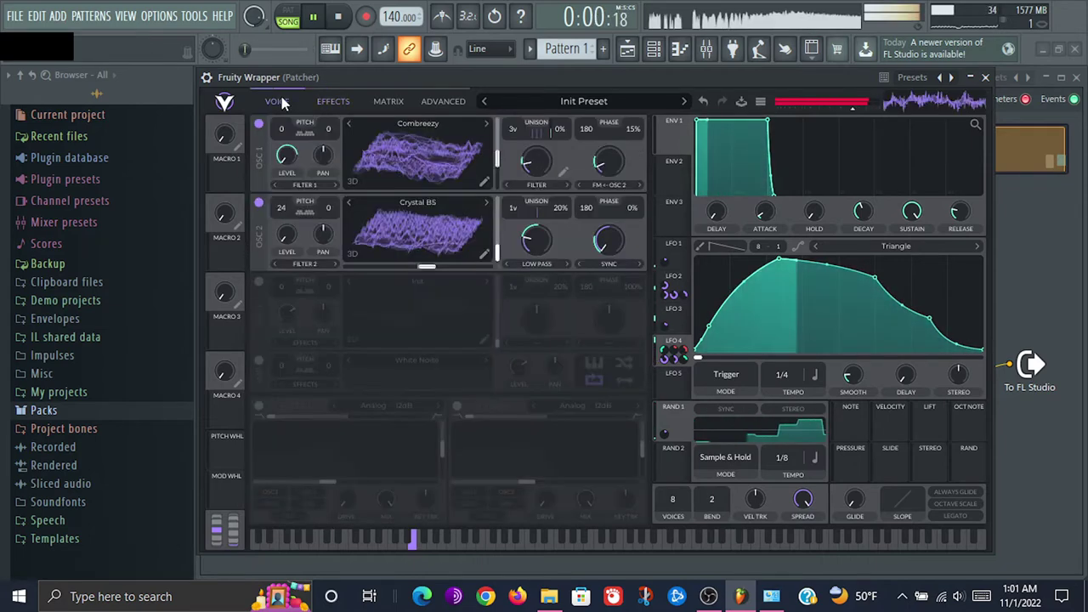
pyautogui.press('space')
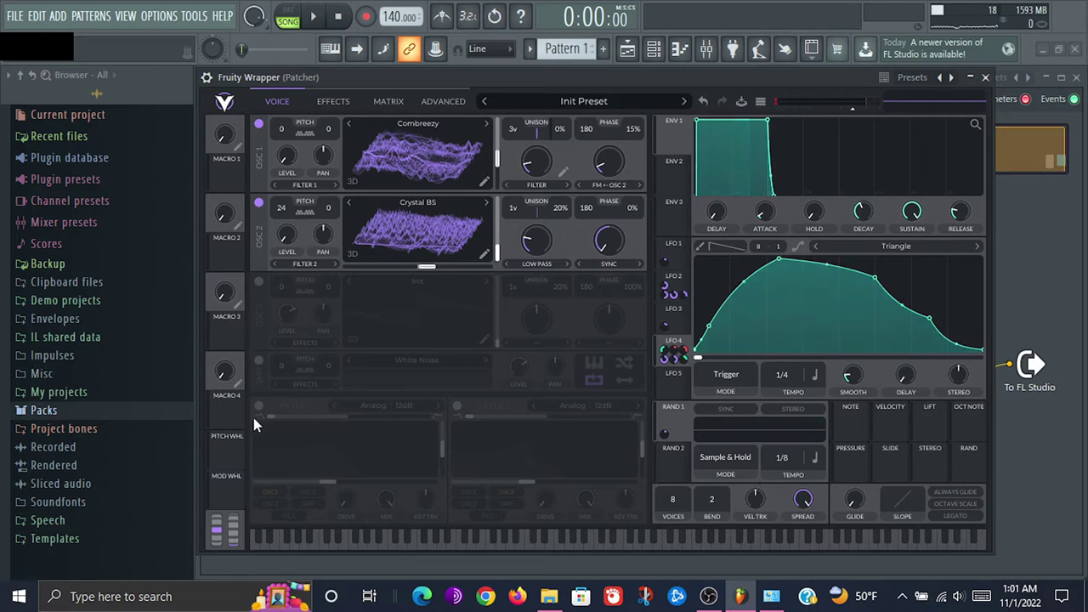
pyautogui.click(258, 407)
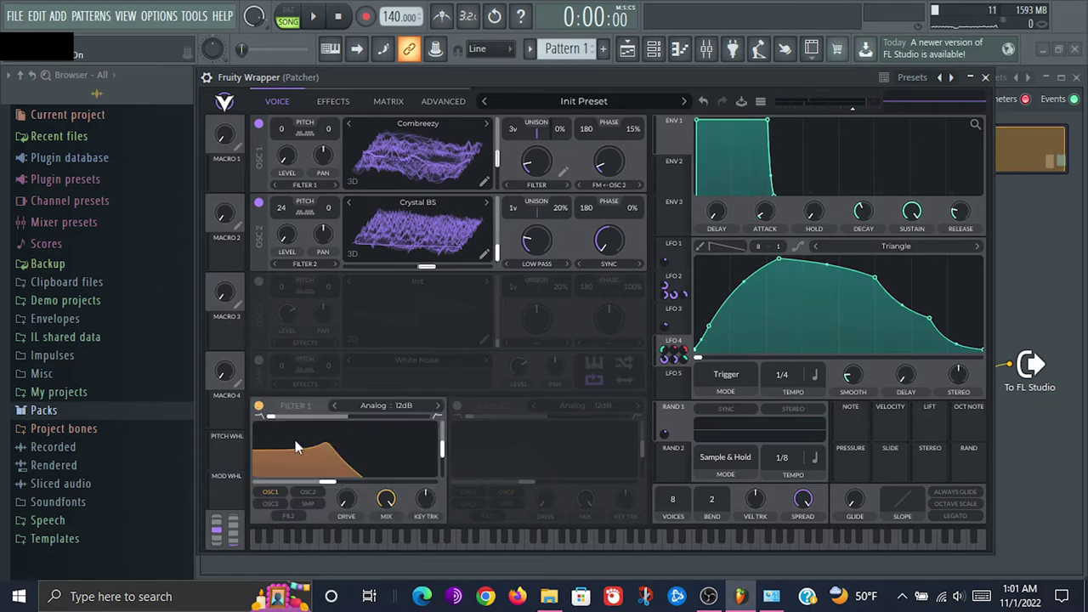
pyautogui.click(387, 406)
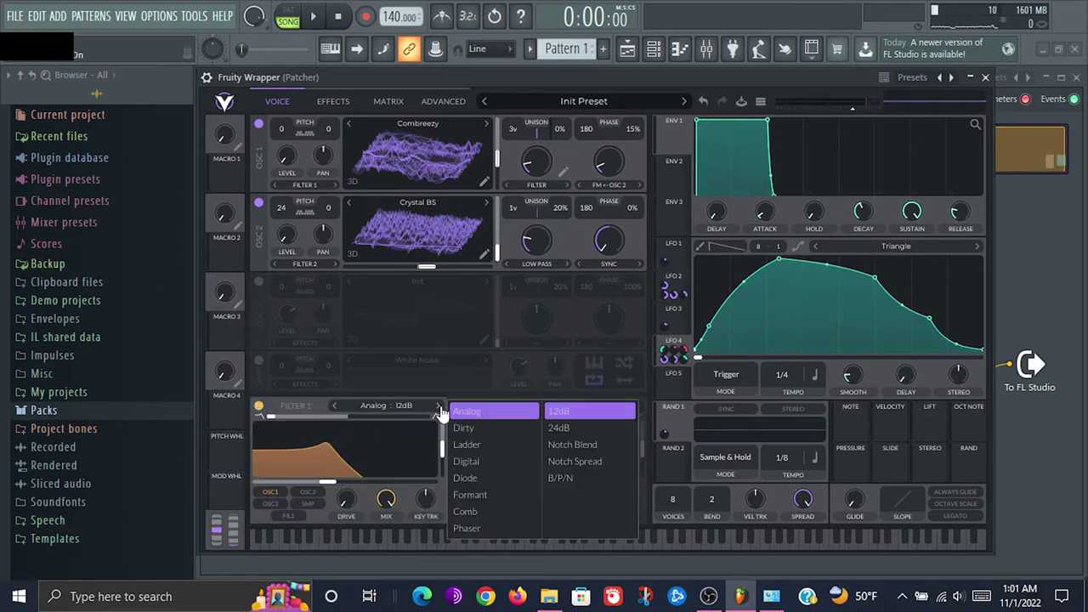
pyautogui.click(476, 481)
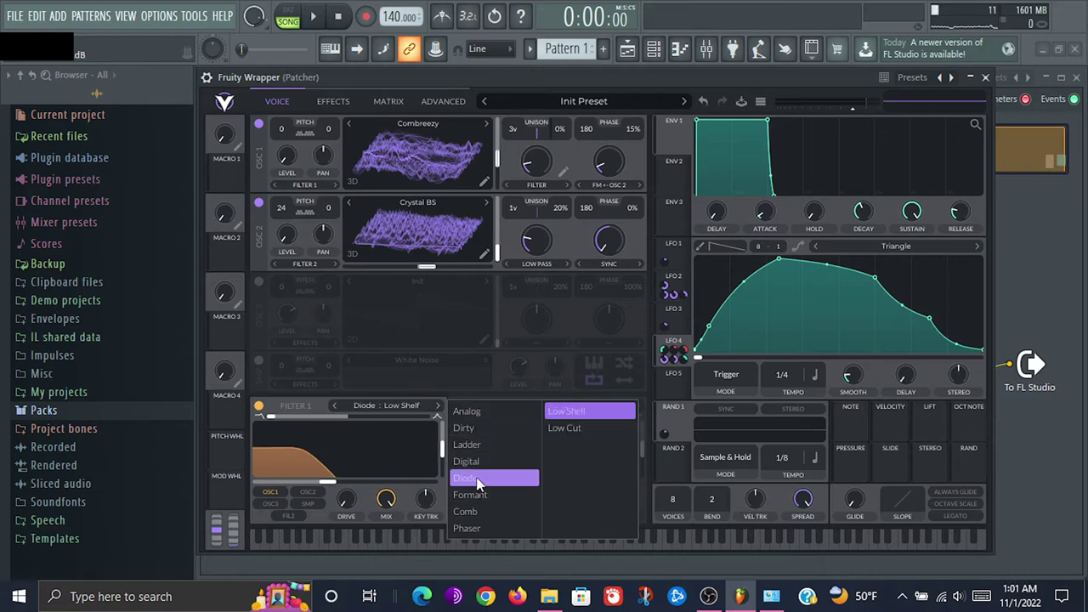
# Compare Filter 1's Low Cut style with Low Shelf, keep Low Shelf, and raise the filter blend almost to its maximum
pyautogui.press('space')
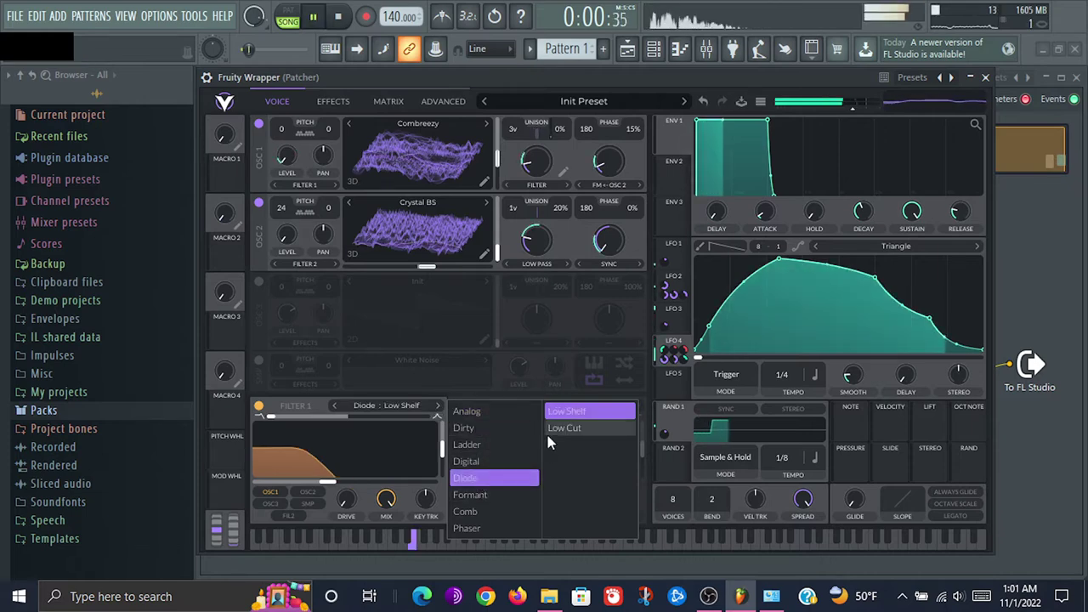
pyautogui.click(563, 430)
pyautogui.click(569, 413)
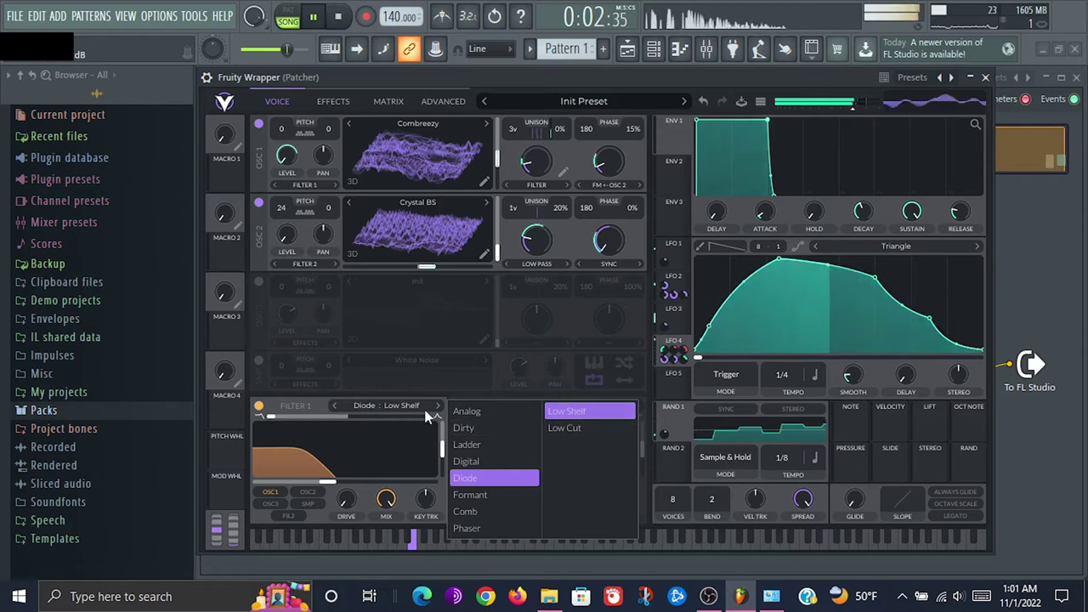
pyautogui.click(273, 425)
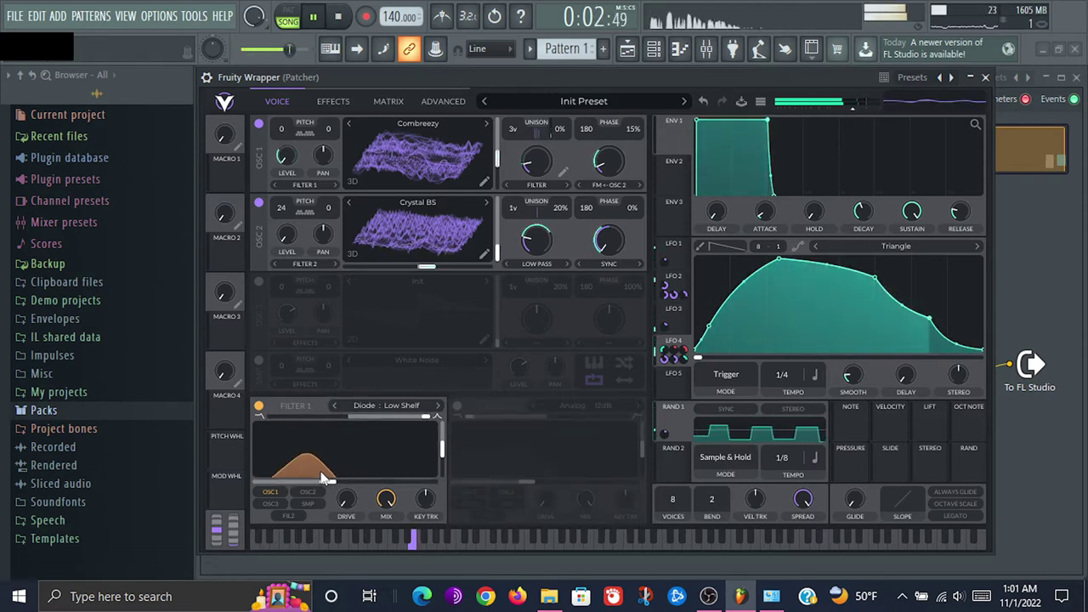
# Lower Filter 1's cutoff and modulate it with LFO 4 at about 0.24, raising the resonance slightly
pyautogui.moveTo(330, 486)
pyautogui.mouseDown()
pyautogui.moveTo(309, 483)
pyautogui.moveTo(322, 483)
pyautogui.mouseUp()
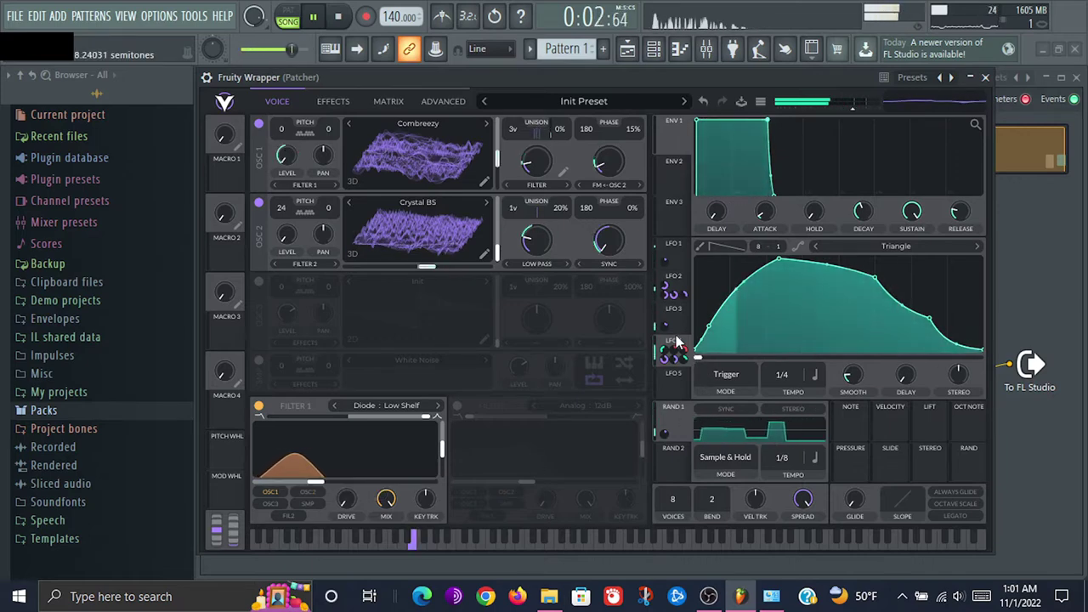
pyautogui.moveTo(671, 353); pyautogui.dragTo(346, 467)
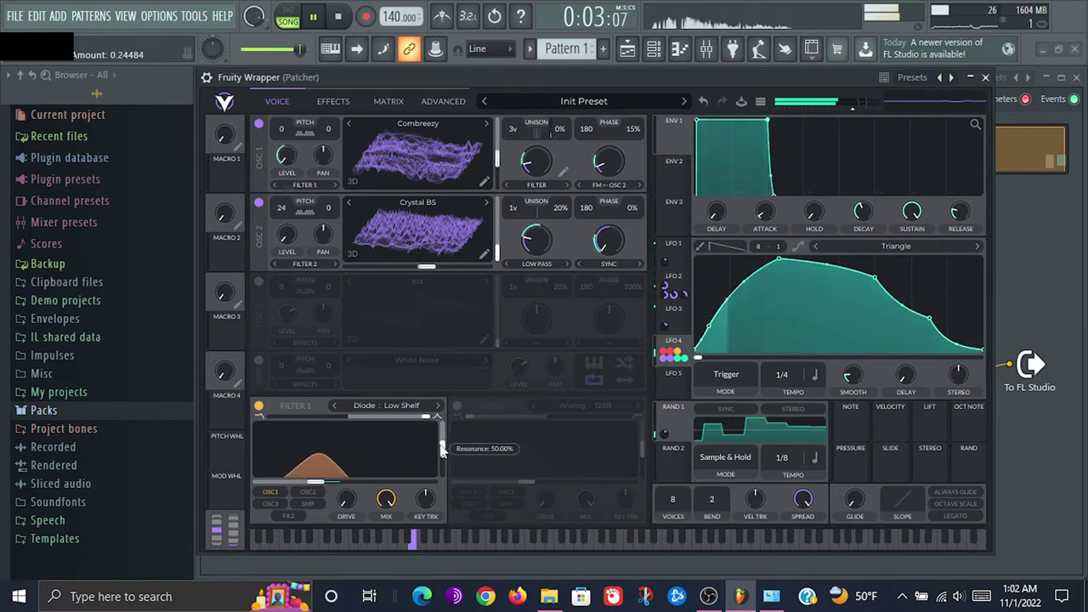
pyautogui.moveTo(441, 451); pyautogui.dragTo(448, 421)
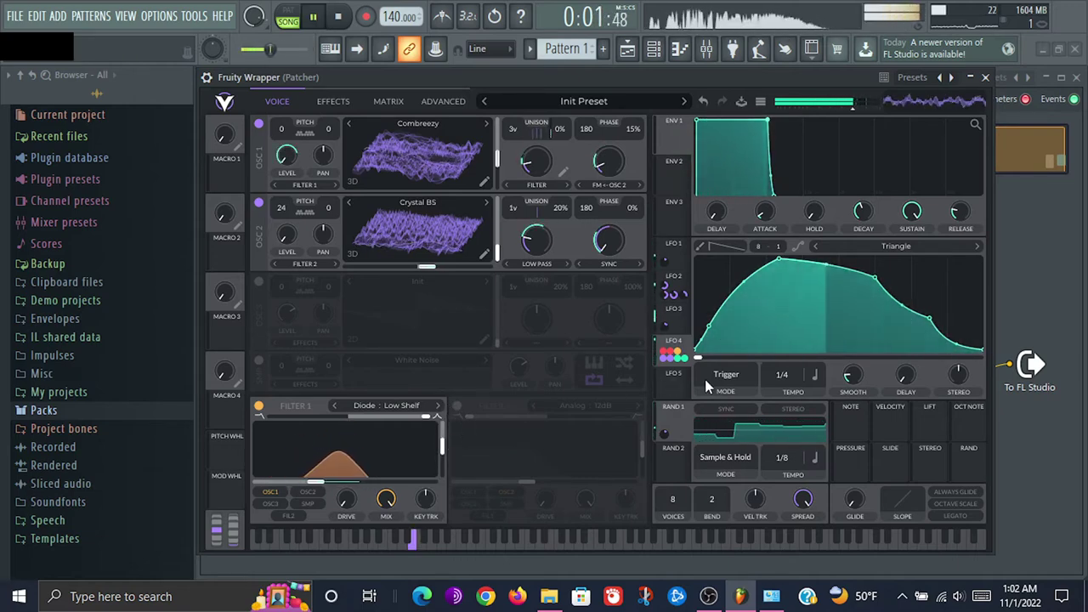
# Try modulating Filter 1's resonance with LFO 2 at about 0.62, remove that modulation, and restart playback
pyautogui.click(675, 281)
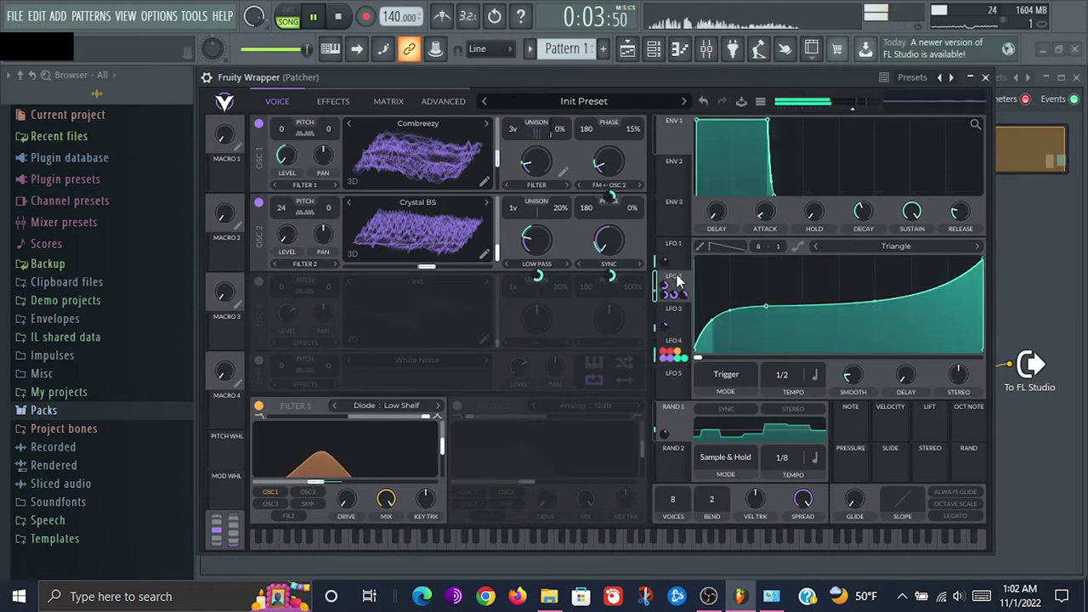
pyautogui.moveTo(677, 280); pyautogui.dragTo(437, 404)
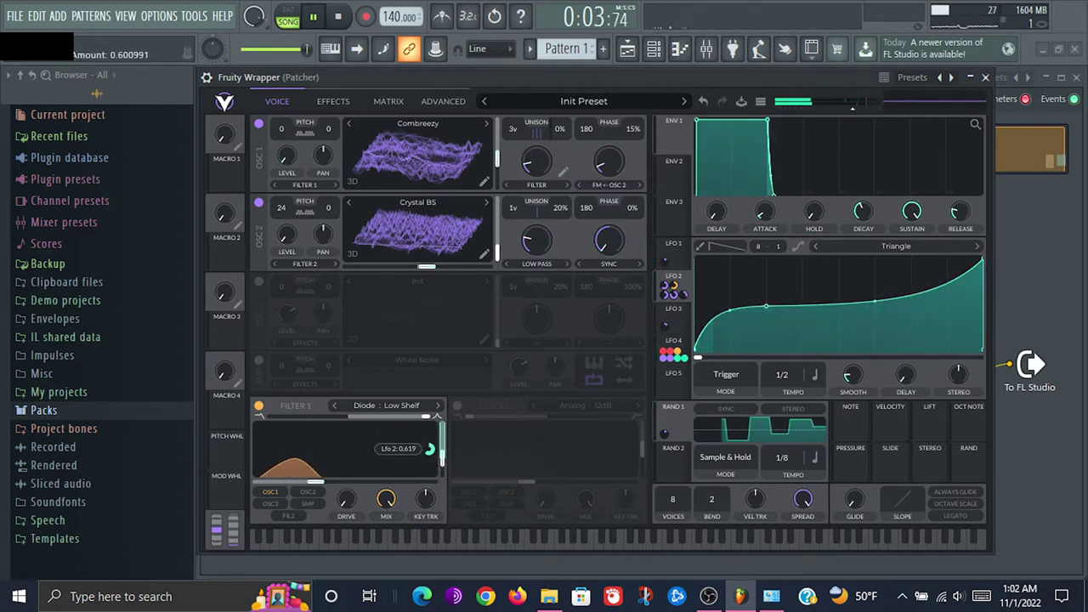
pyautogui.doubleClick(433, 451)
pyautogui.press('space')
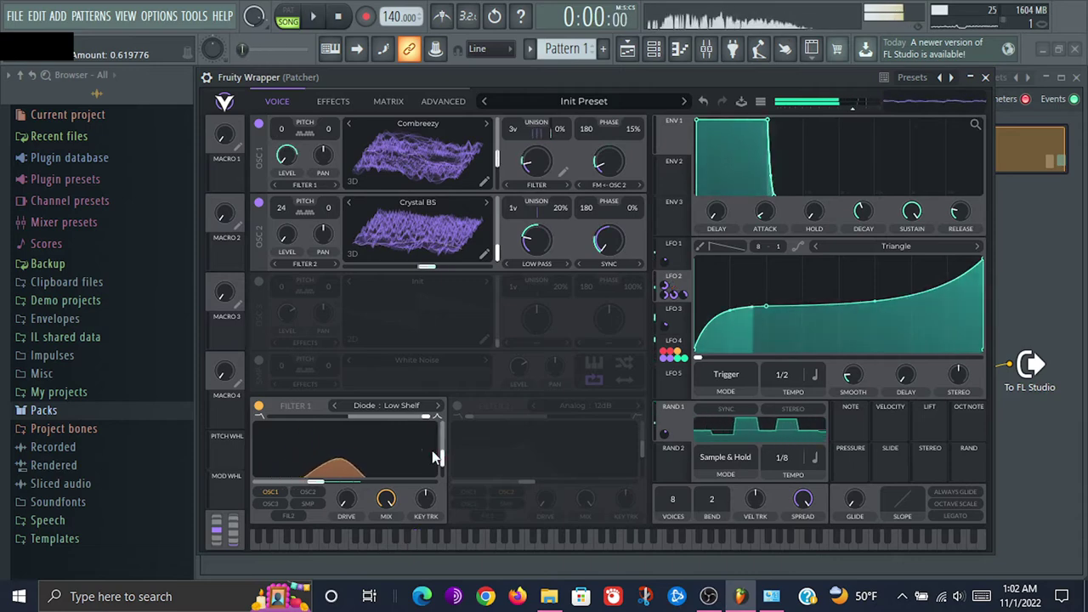
pyautogui.press('space')
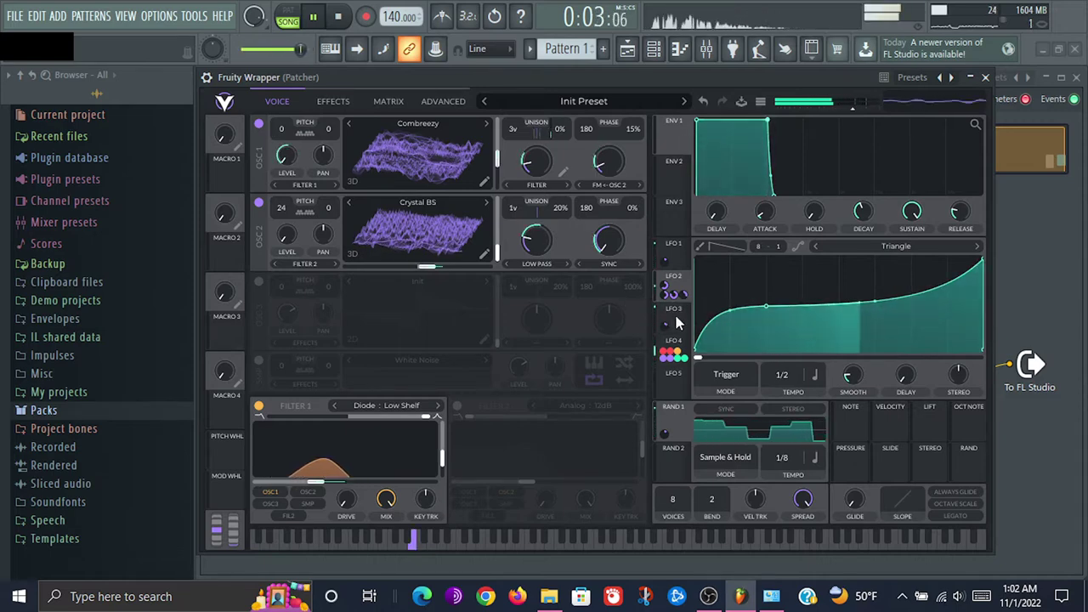
# Modulate Filter 1's resonance with LFO 3 at about -0.43 and set the resonance to about 87.3%
pyautogui.moveTo(678, 324); pyautogui.dragTo(433, 455)
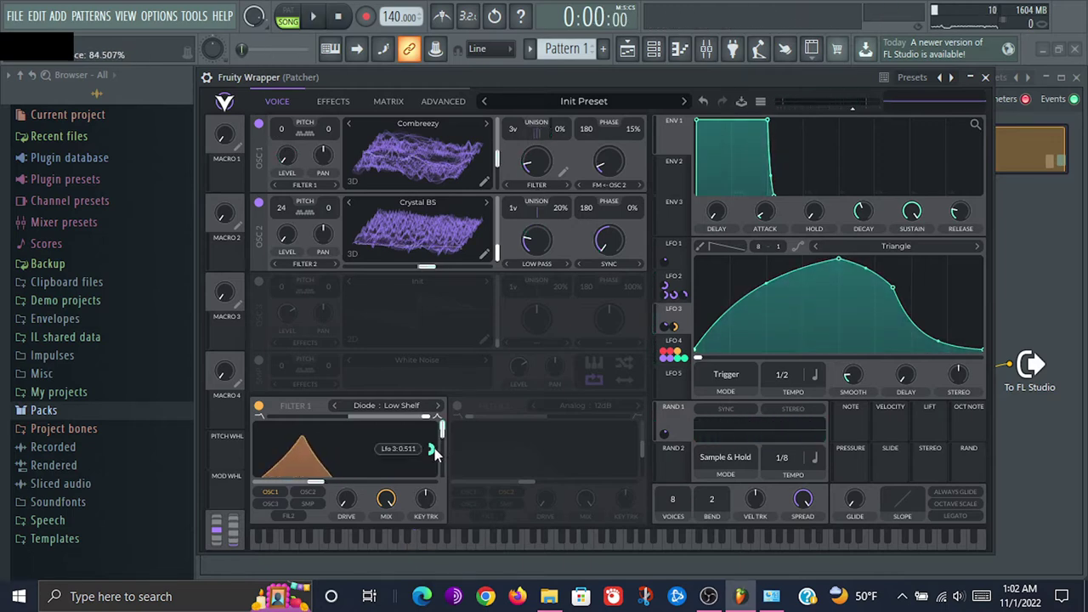
pyautogui.press('space')
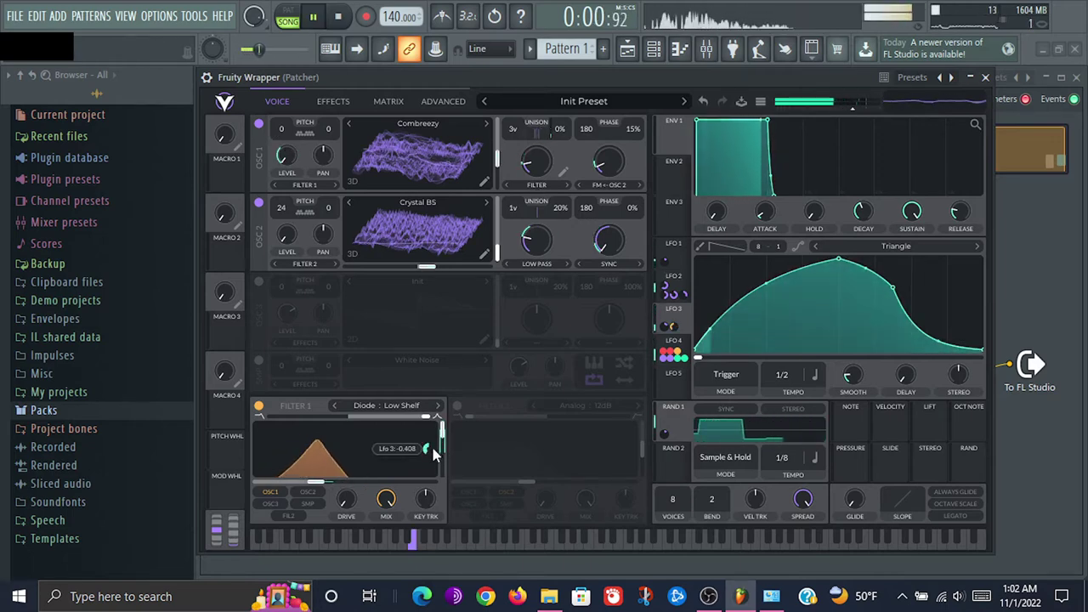
pyautogui.moveTo(431, 444)
pyautogui.mouseDown()
pyautogui.moveTo(431, 466)
pyautogui.moveTo(431, 454)
pyautogui.mouseUp()
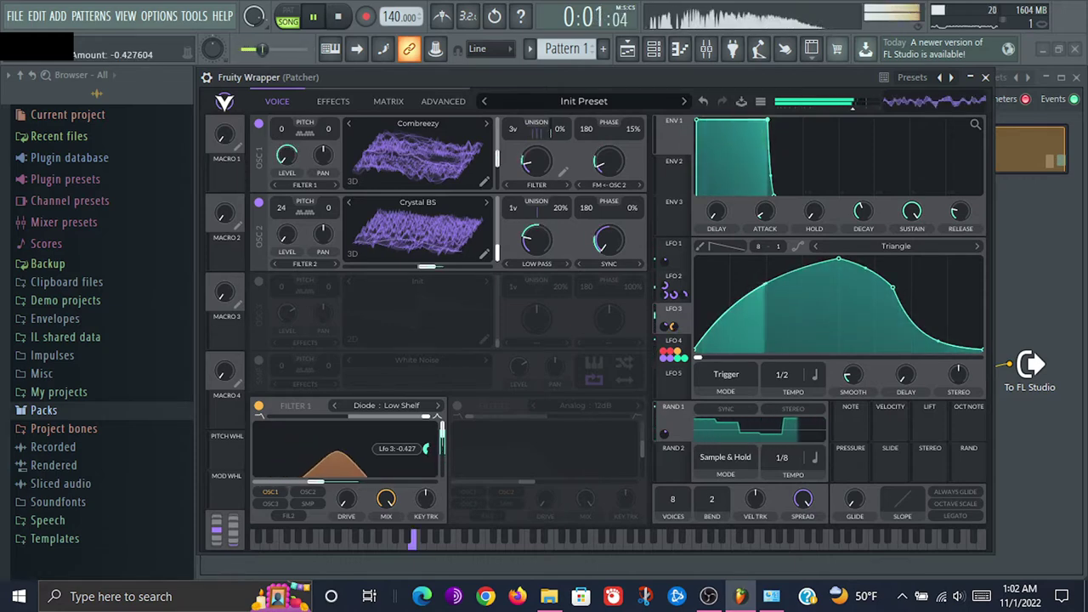
pyautogui.moveTo(428, 449); pyautogui.dragTo(441, 425)
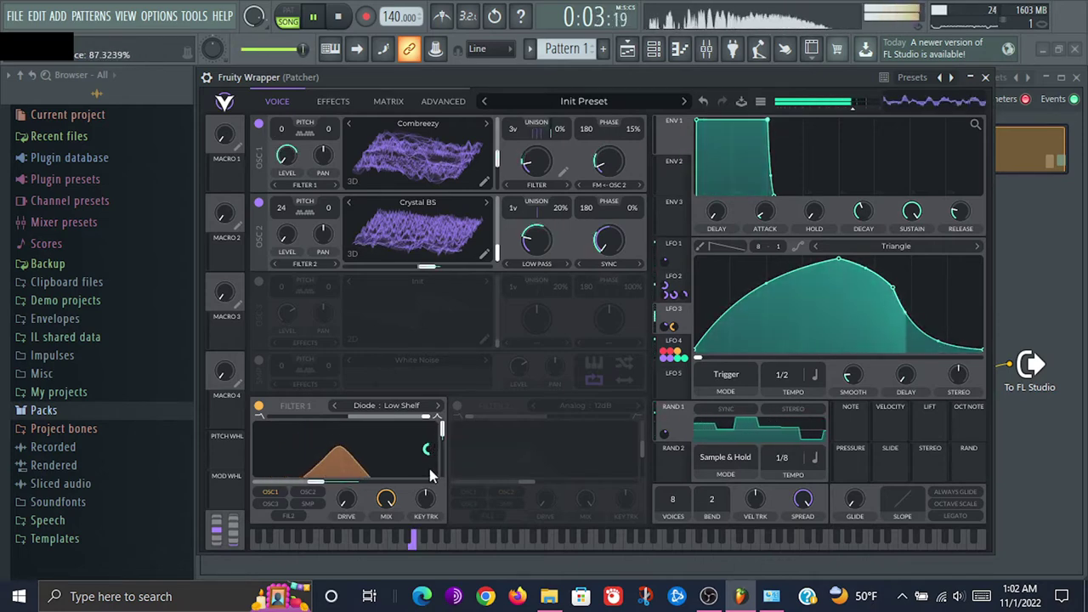
# Raise Filter 1's drive and modulate it with LFO 3 by a positive amount
pyautogui.moveTo(348, 503); pyautogui.dragTo(350, 477)
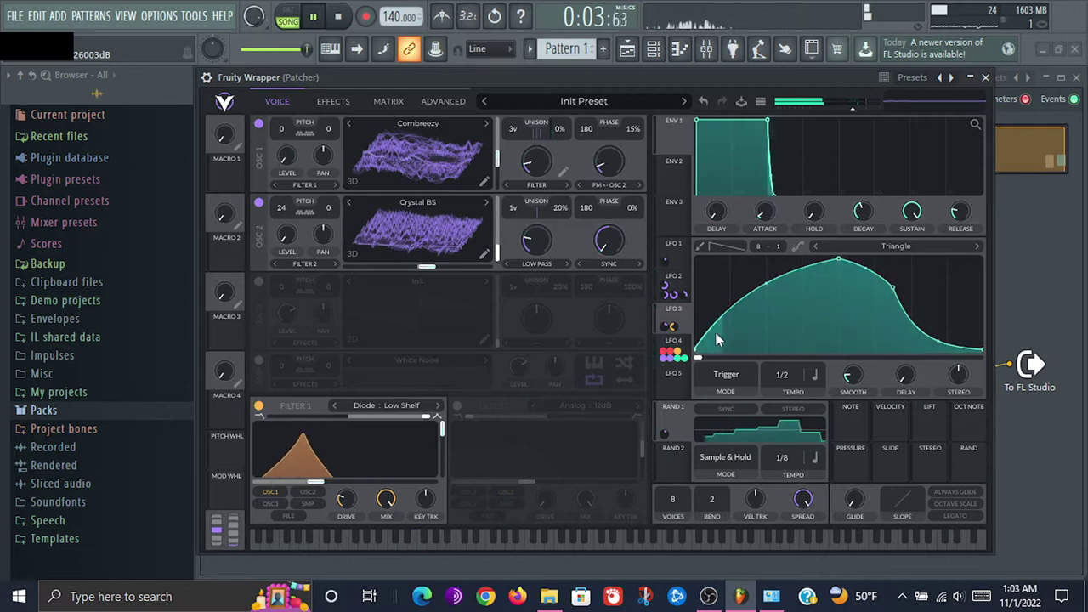
pyautogui.click(681, 340)
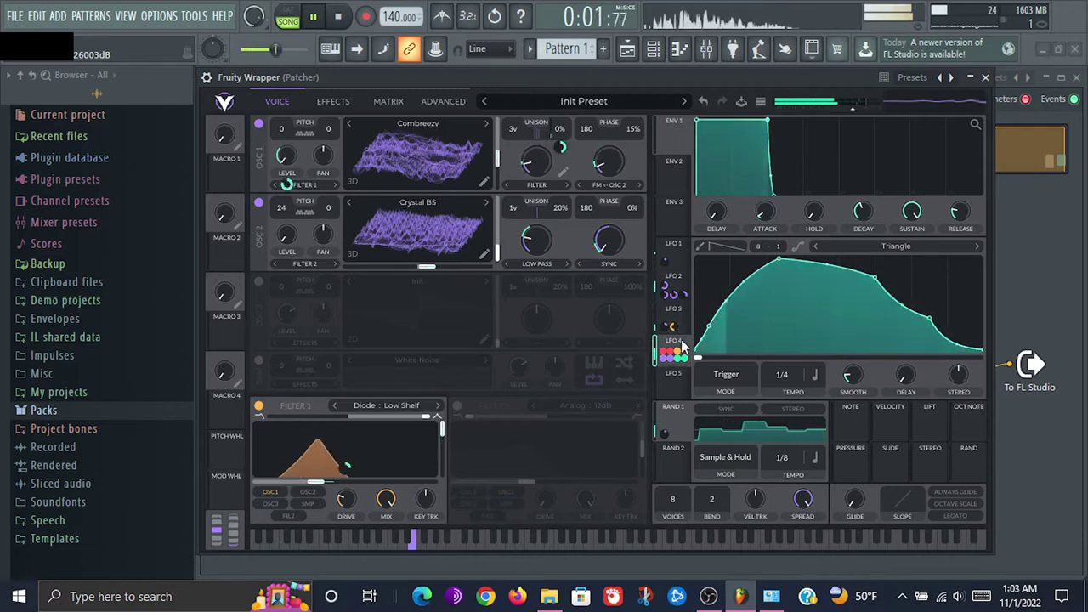
pyautogui.click(680, 319)
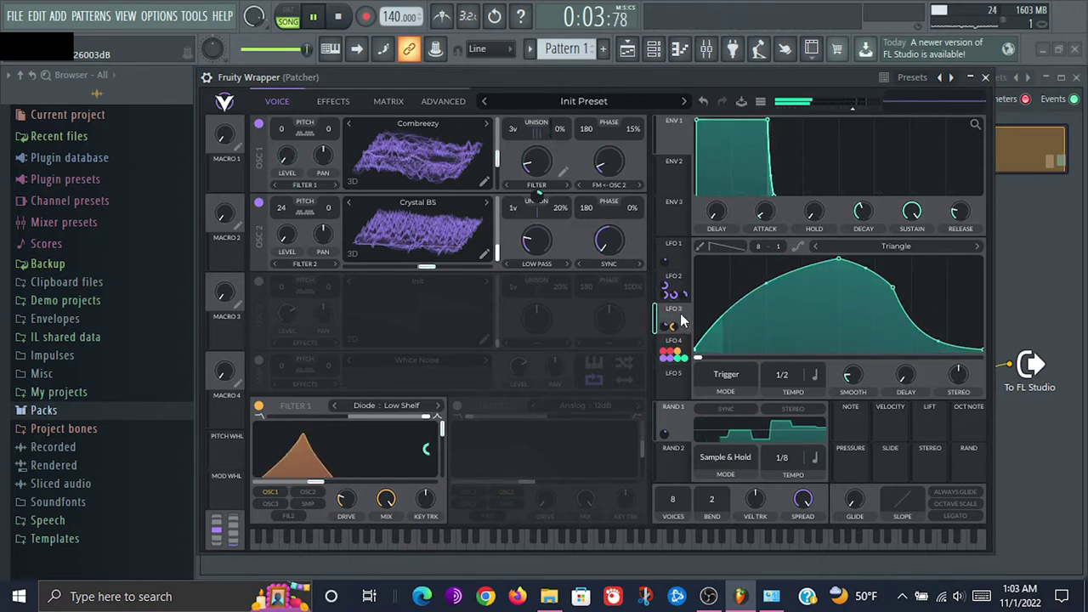
pyautogui.moveTo(673, 325); pyautogui.dragTo(349, 499)
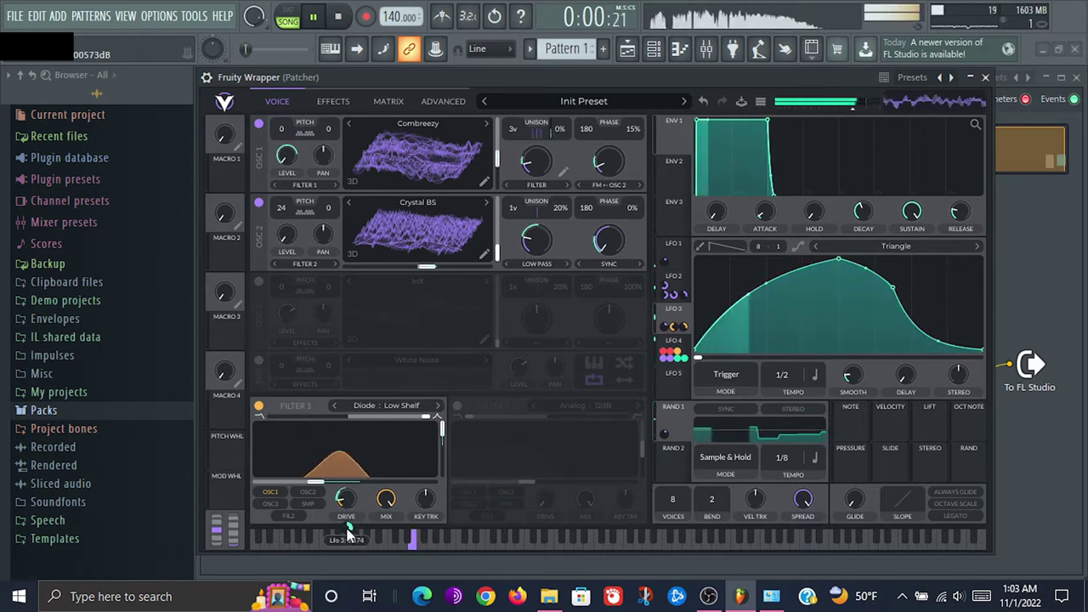
pyautogui.moveTo(349, 531)
pyautogui.mouseDown()
pyautogui.moveTo(349, 508)
pyautogui.moveTo(347, 527)
pyautogui.mouseUp()
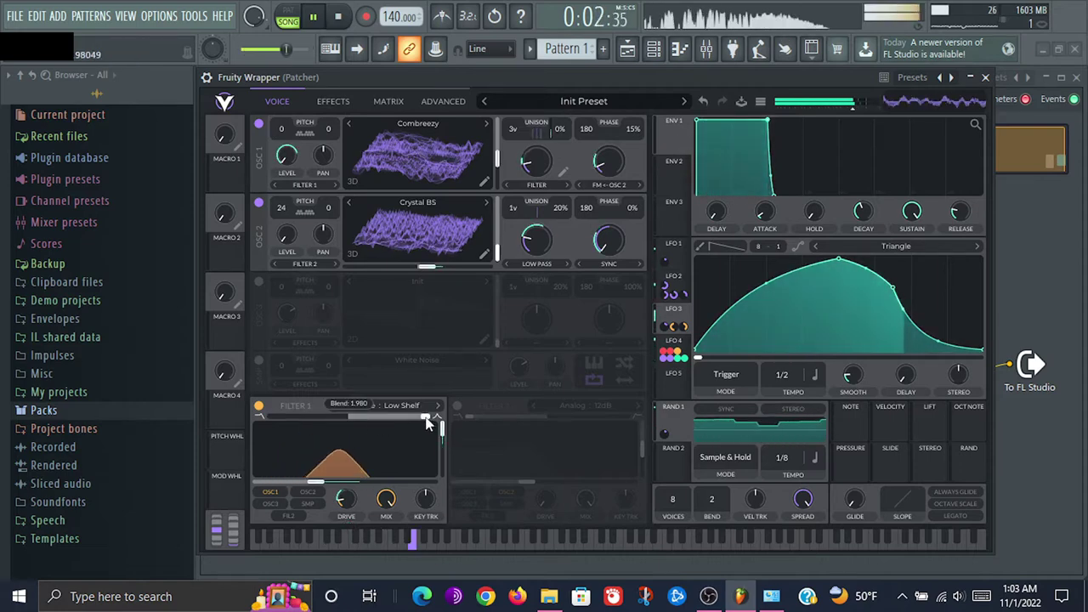
# Set Filter 1's blend to the middle and deepen LFO 4's cutoff modulation to about 79.9 semitones, then stop playback
pyautogui.moveTo(431, 416); pyautogui.dragTo(353, 424)
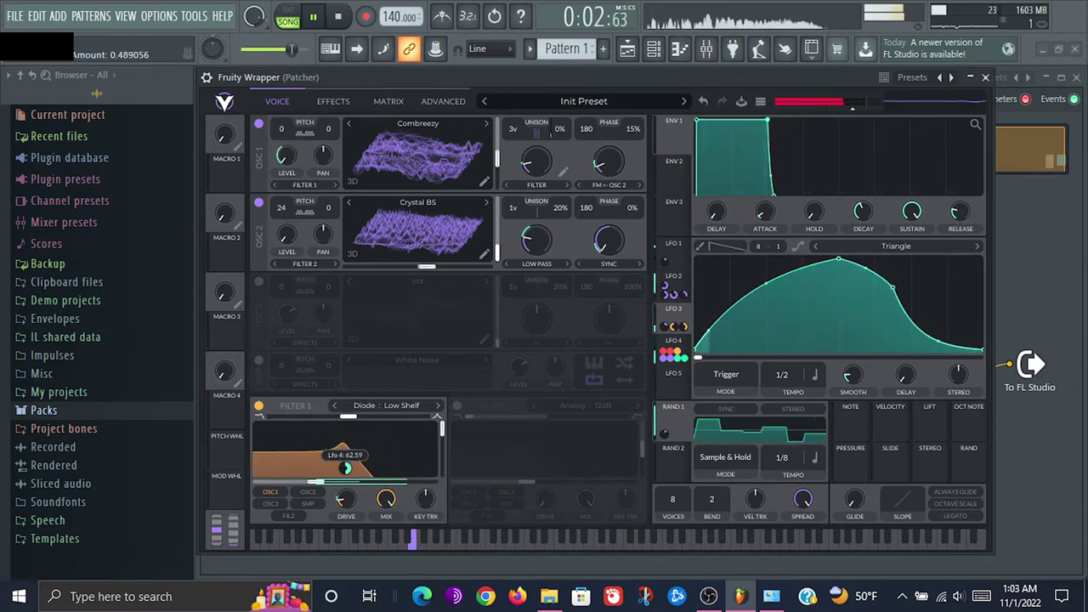
pyautogui.moveTo(345, 468); pyautogui.dragTo(345, 478)
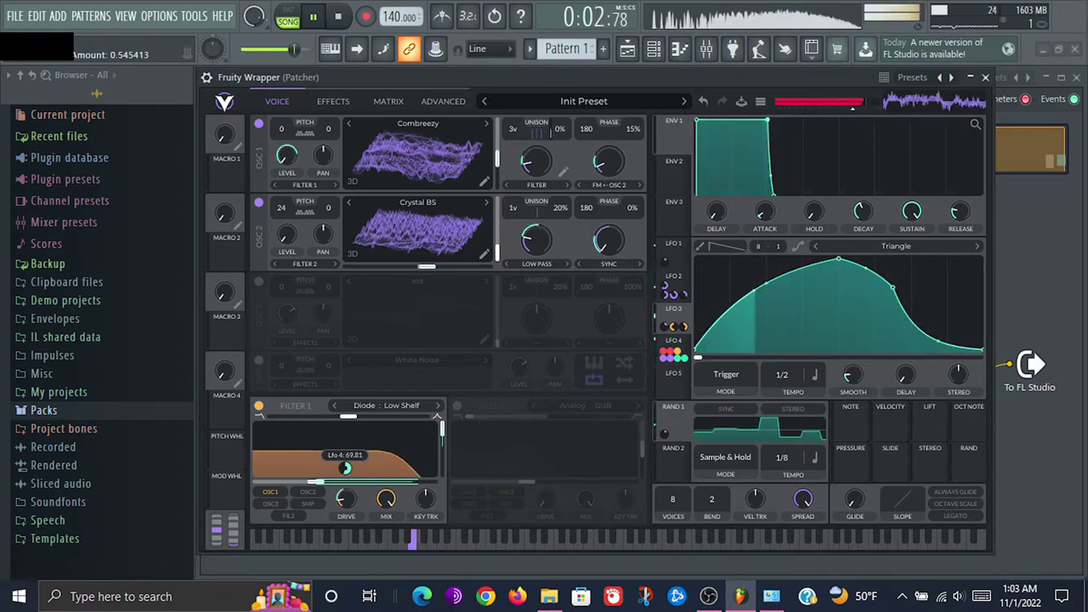
pyautogui.moveTo(345, 467); pyautogui.dragTo(345, 472)
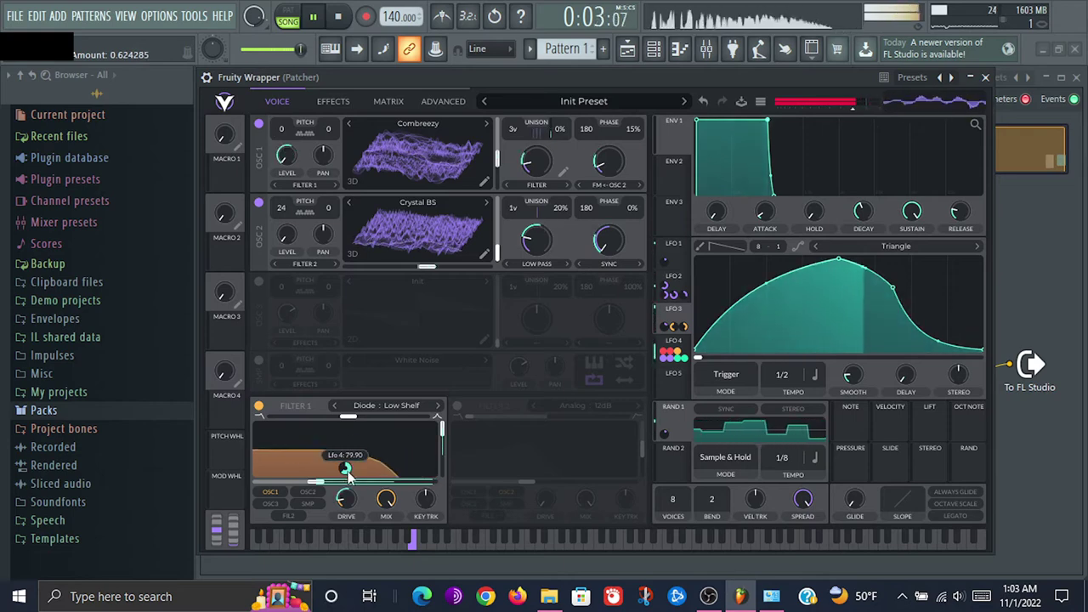
pyautogui.moveTo(384, 509); pyautogui.dragTo(338, 580)
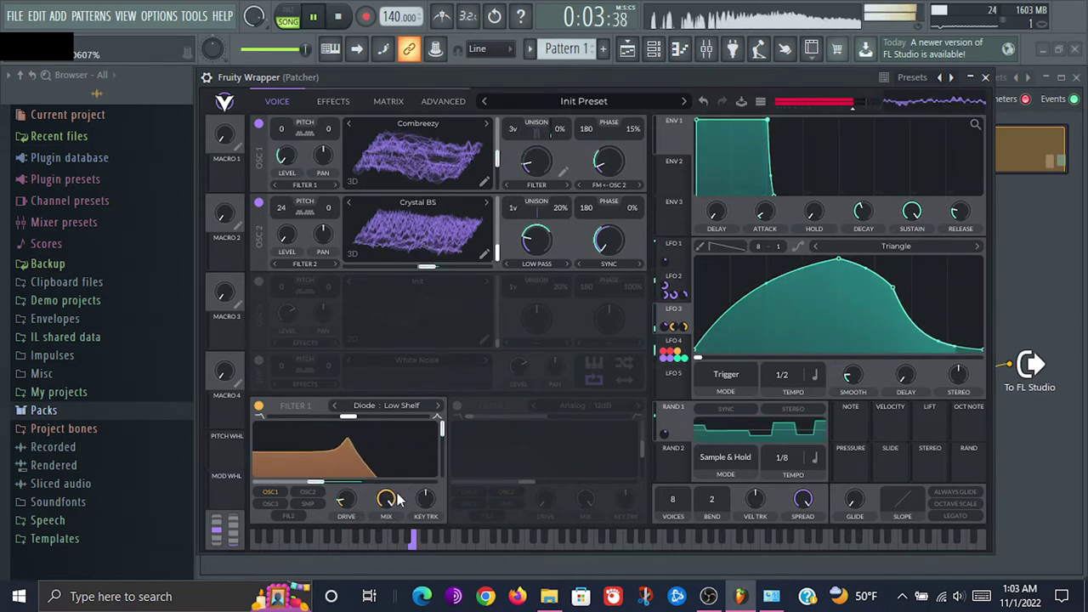
pyautogui.press('space')
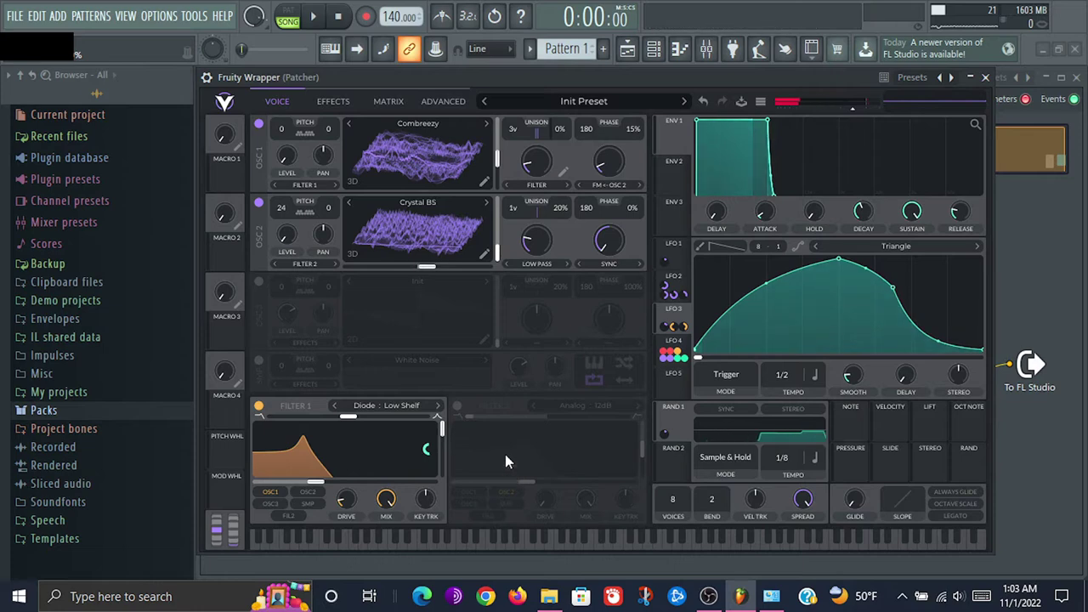
# Enable Filter 2 with resonance at about 36.6%, and modulate its cutoff with LFO 4 during playback
pyautogui.click(457, 406)
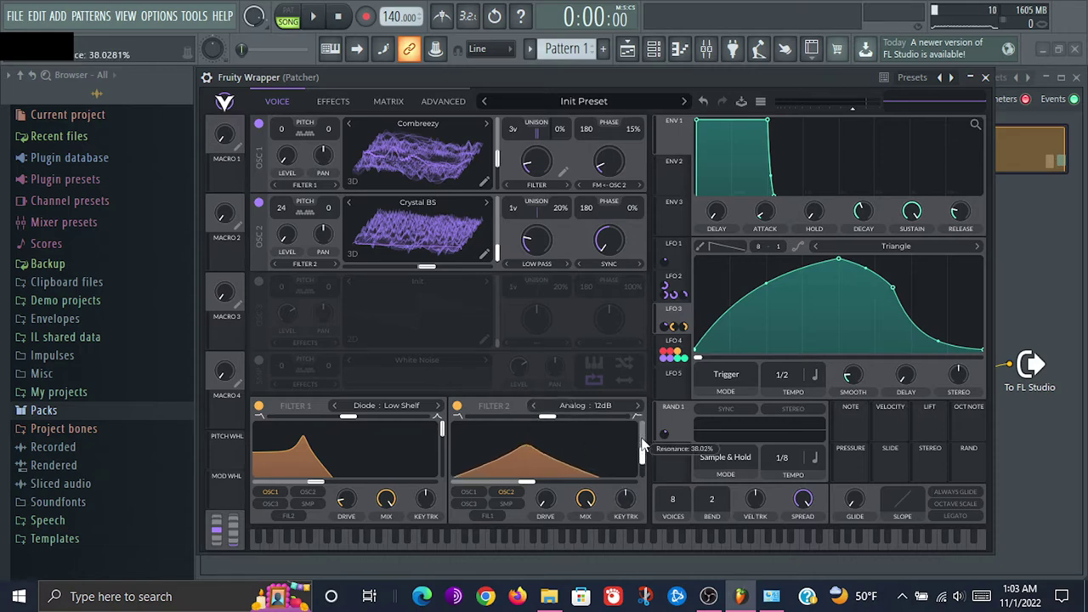
pyautogui.click(672, 340)
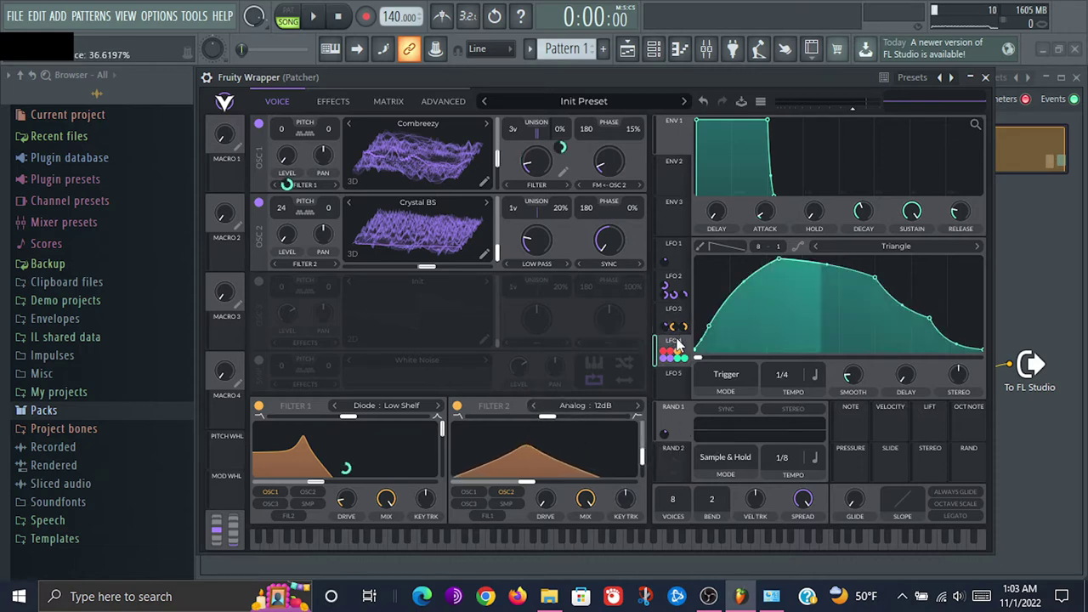
pyautogui.press('space')
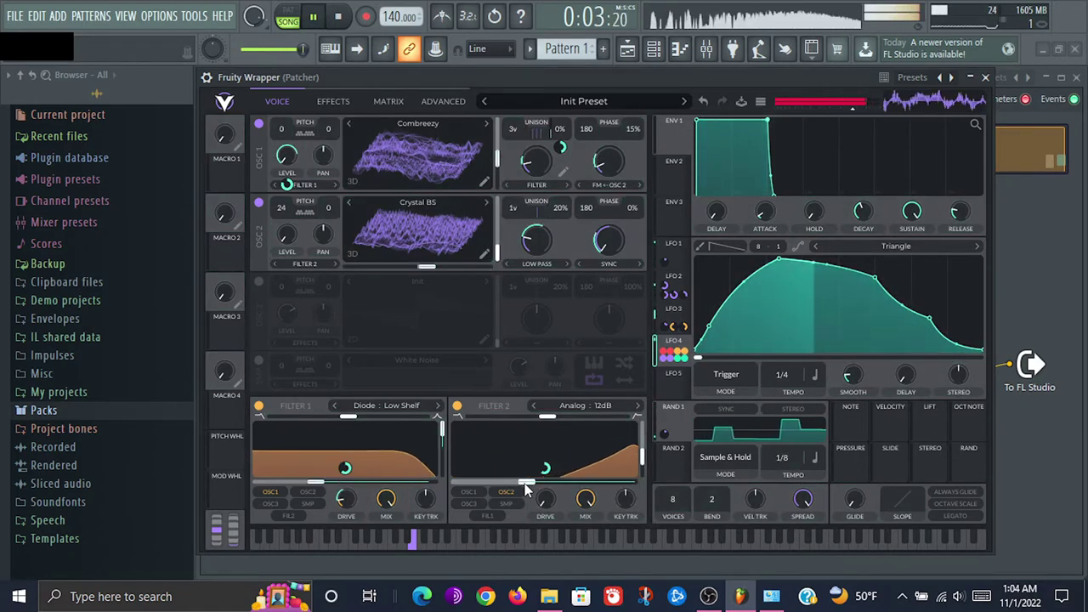
# Lower Filter 2's cutoff with LFO 4's amount at about 0.39, and feed it from Filter 1 instead of oscillator 2
pyautogui.moveTo(527, 482); pyautogui.dragTo(516, 484)
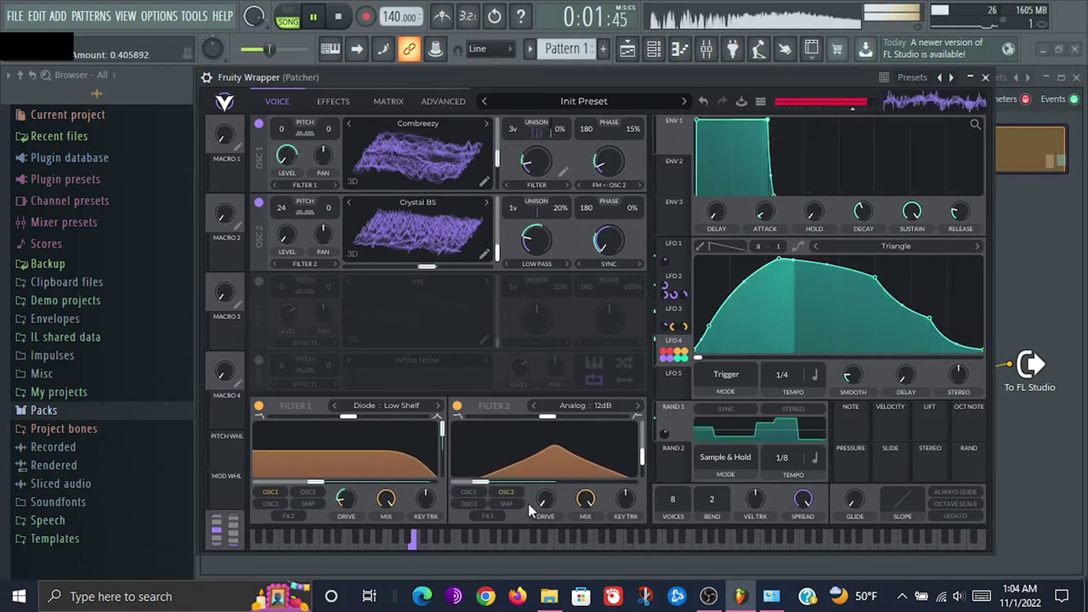
pyautogui.click(507, 494)
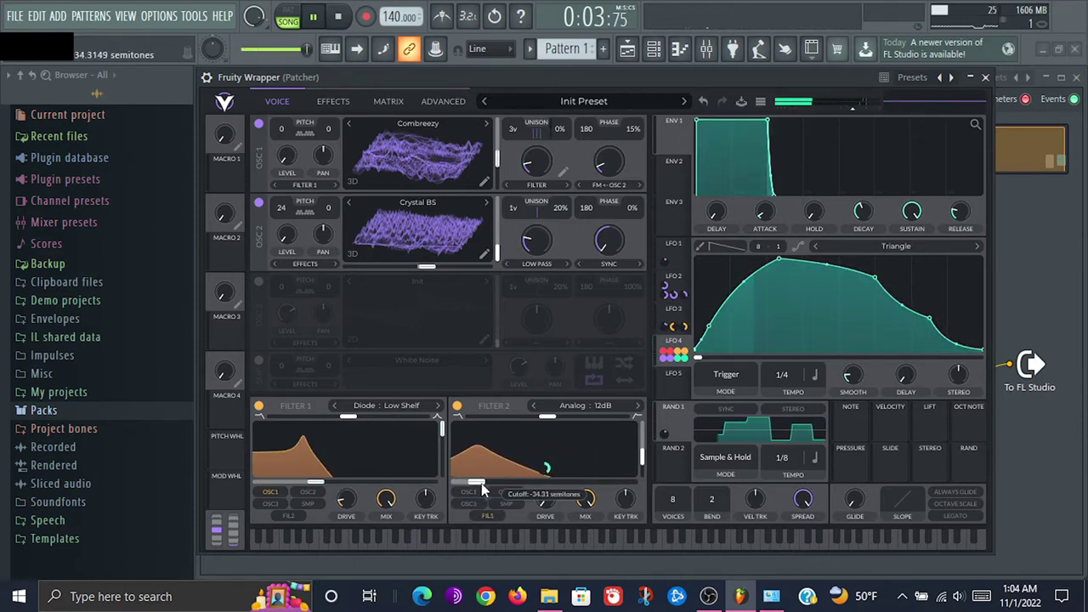
pyautogui.moveTo(481, 486); pyautogui.dragTo(486, 490)
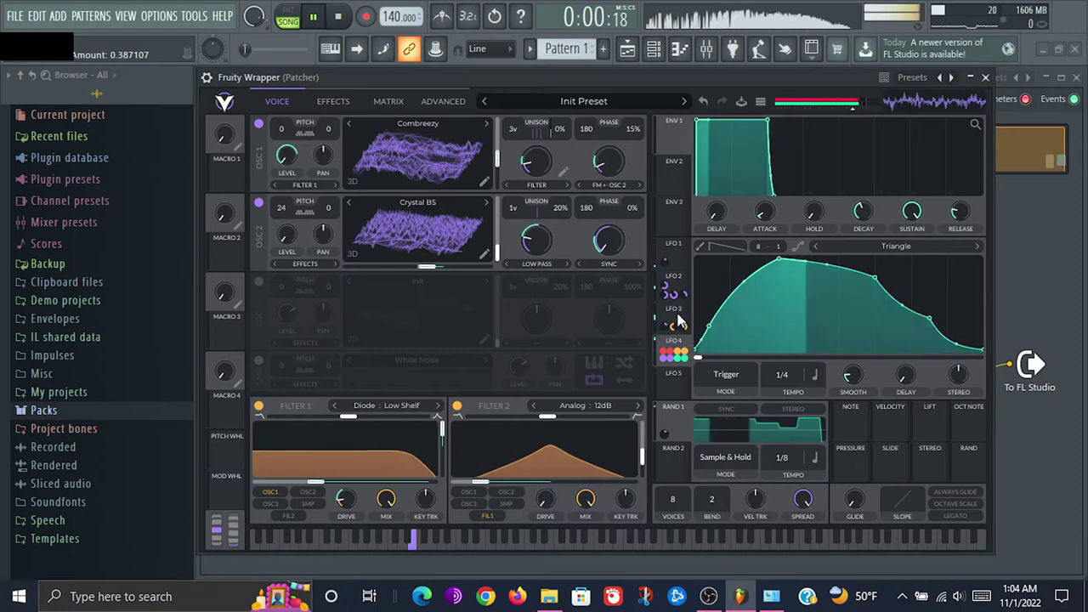
# Modulate Filter 2's resonance and drive with LFO 3, raising the resonance to about 88.7% and the drive to about 4.1 dB
pyautogui.moveTo(677, 324); pyautogui.dragTo(629, 574)
pyautogui.moveTo(639, 444); pyautogui.dragTo(643, 427)
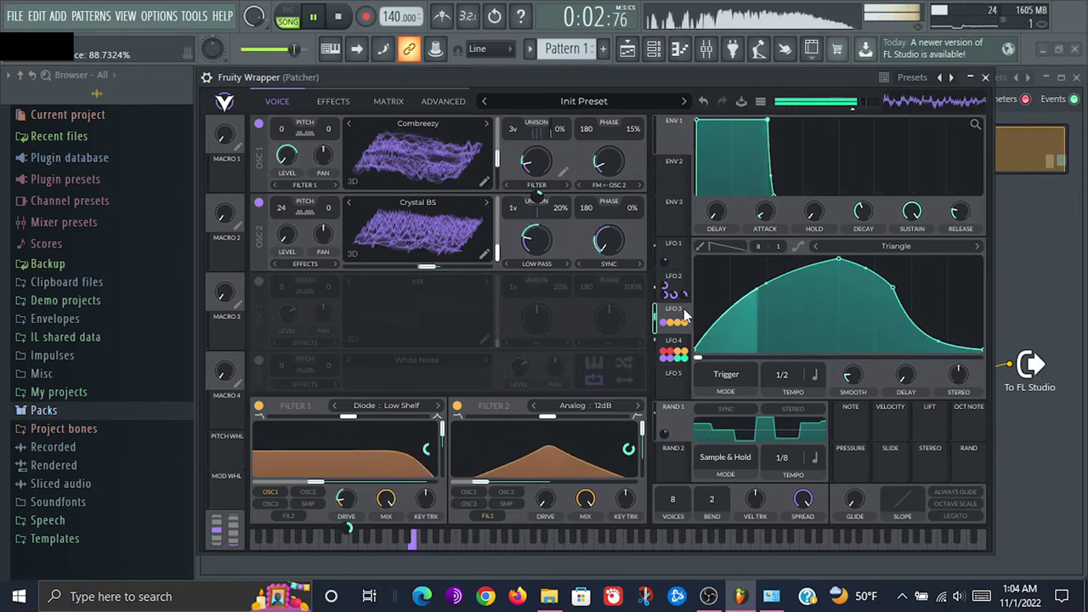
pyautogui.moveTo(672, 322); pyautogui.dragTo(547, 503)
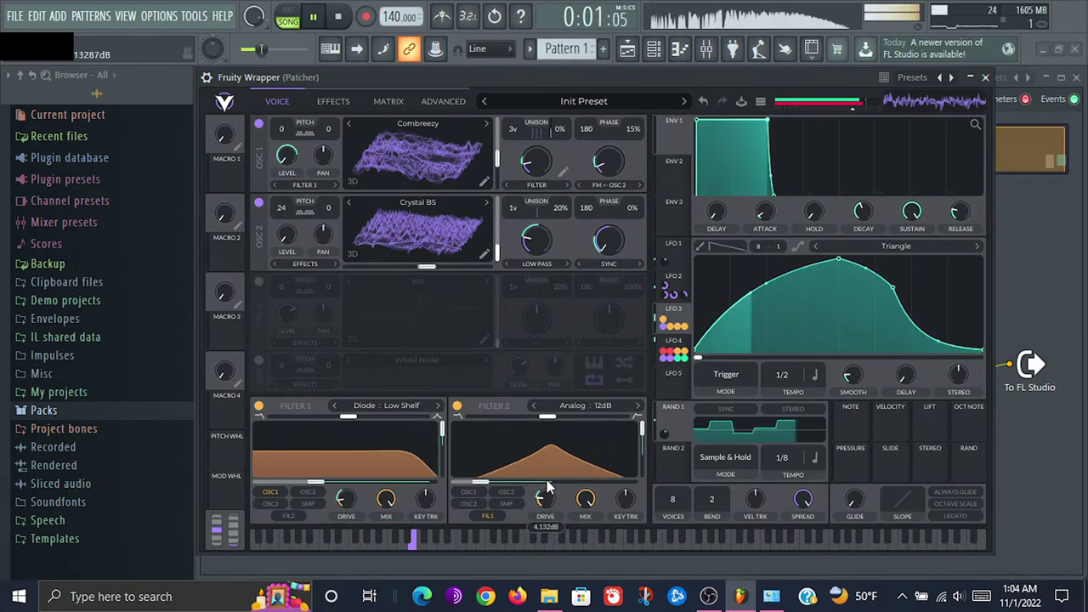
pyautogui.moveTo(548, 528); pyautogui.dragTo(548, 538)
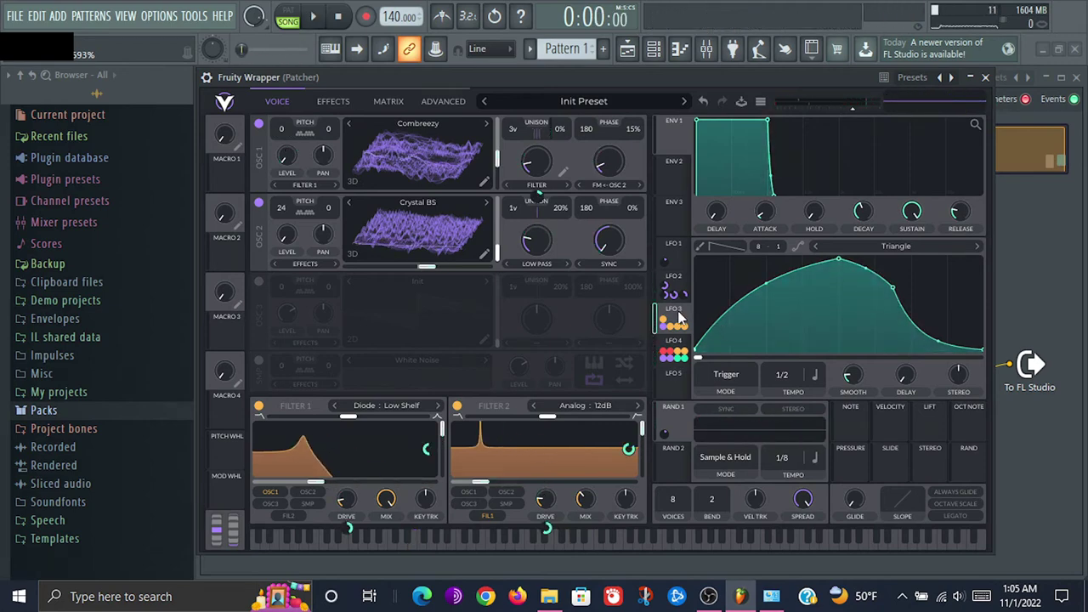
# Modulate Filter 2's mix with LFO 3 at about -0.75 and raise the mix to its maximum
pyautogui.moveTo(678, 318); pyautogui.dragTo(592, 506)
pyautogui.press('space')
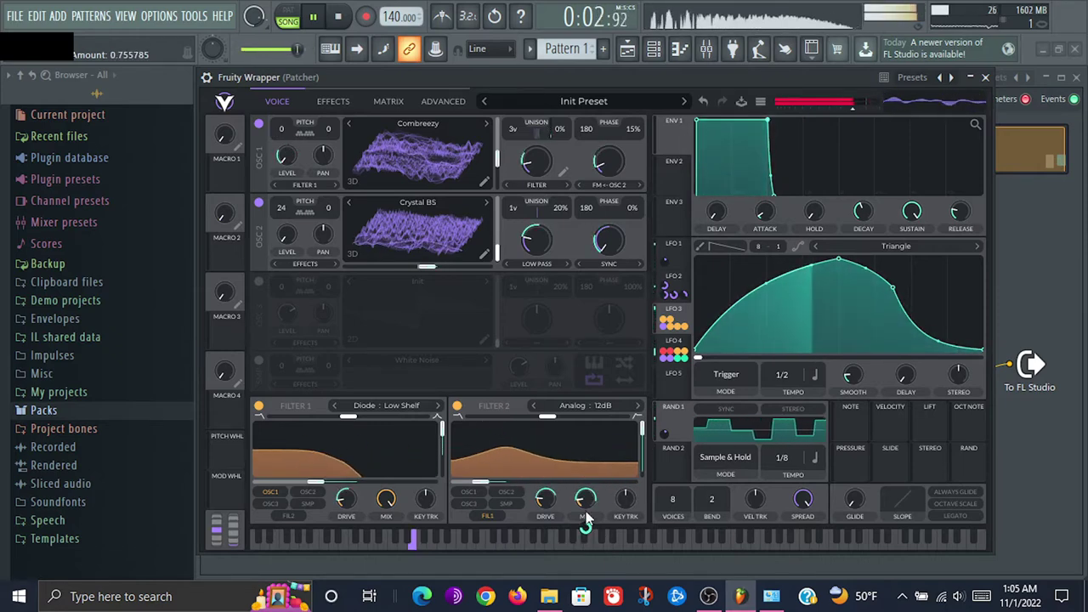
pyautogui.moveTo(585, 526)
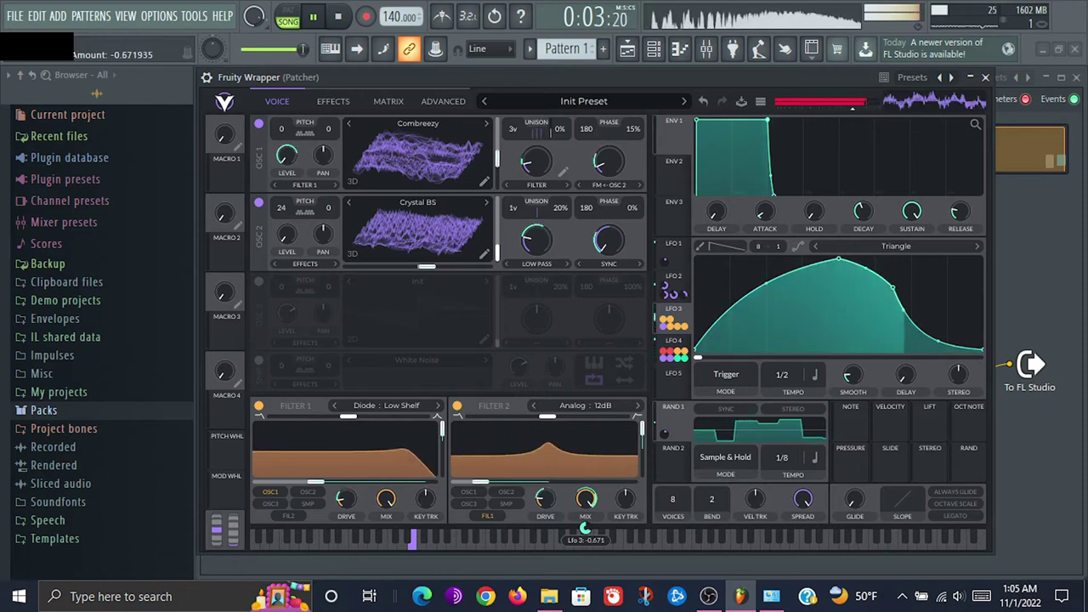
pyautogui.moveTo(584, 528); pyautogui.dragTo(585, 512)
pyautogui.scroll(3, 585, 529)
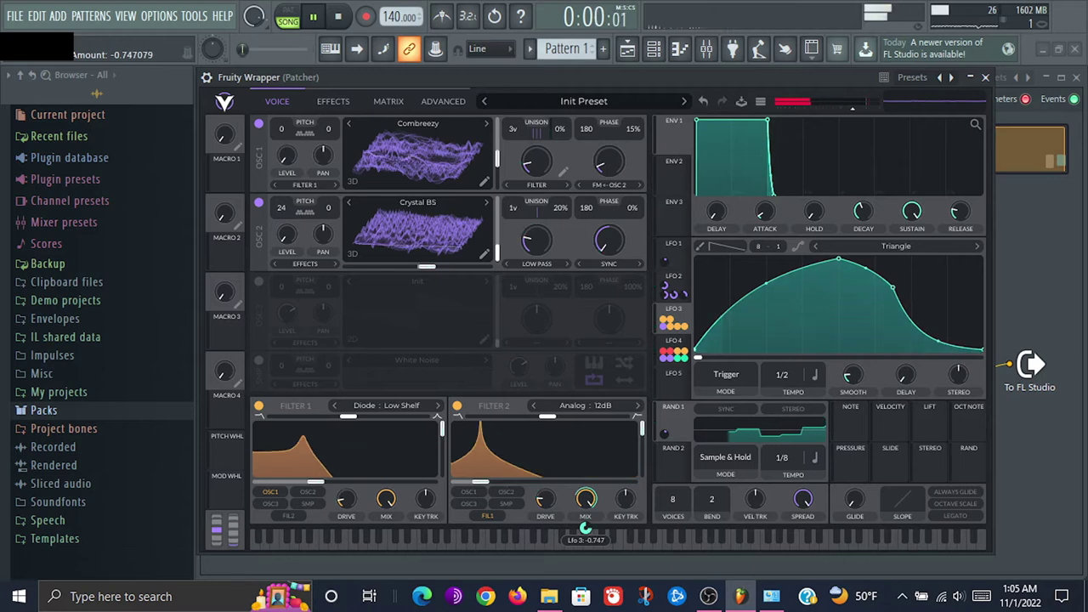
# Set LFO 3's tempo to 1/4 during playback
pyautogui.click(478, 495)
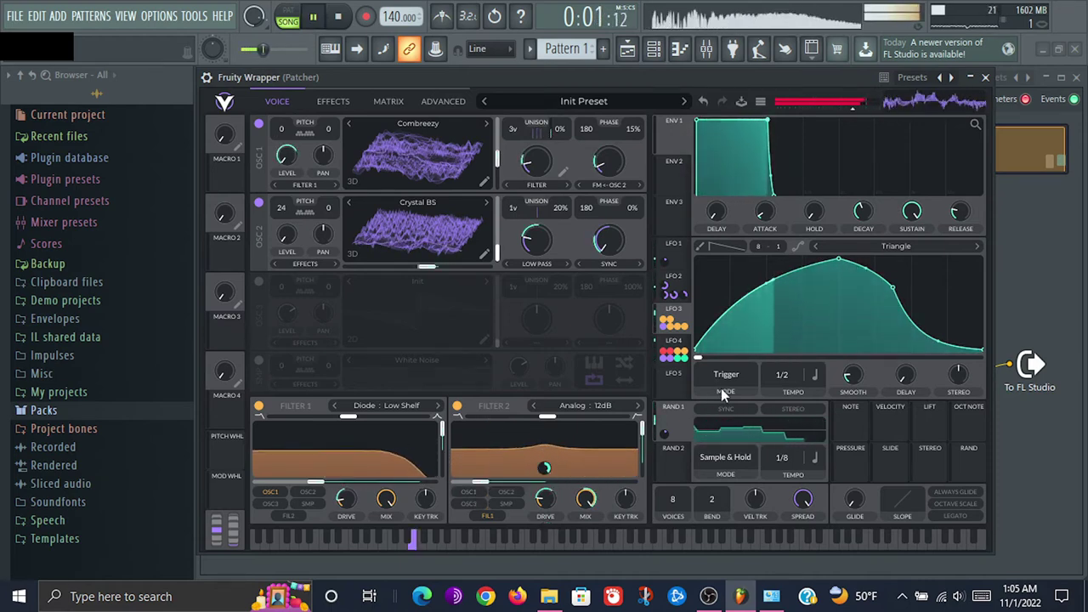
pyautogui.moveTo(776, 377); pyautogui.dragTo(775, 370)
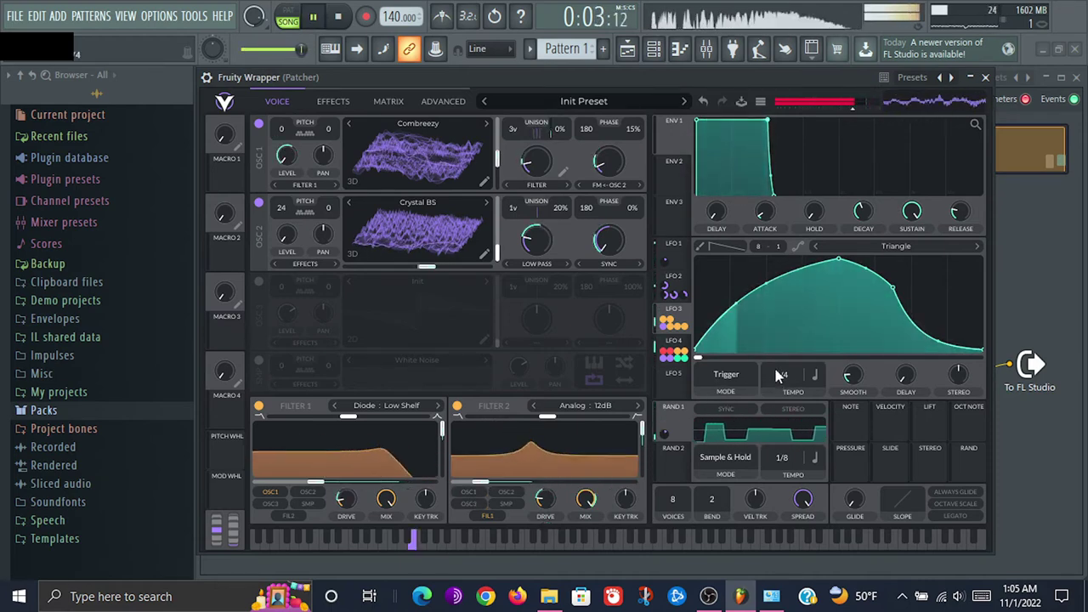
# Set LFO 3's tempo to 1/1 and restart playback to audition the slower modulation
pyautogui.scroll(1, 781, 375)
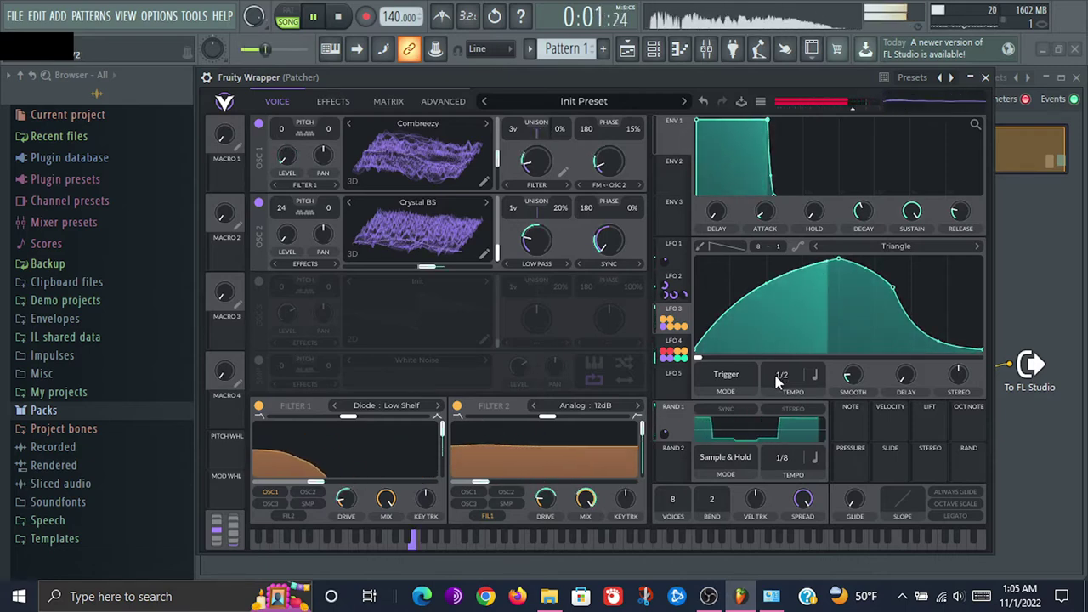
pyautogui.scroll(1, 780, 379)
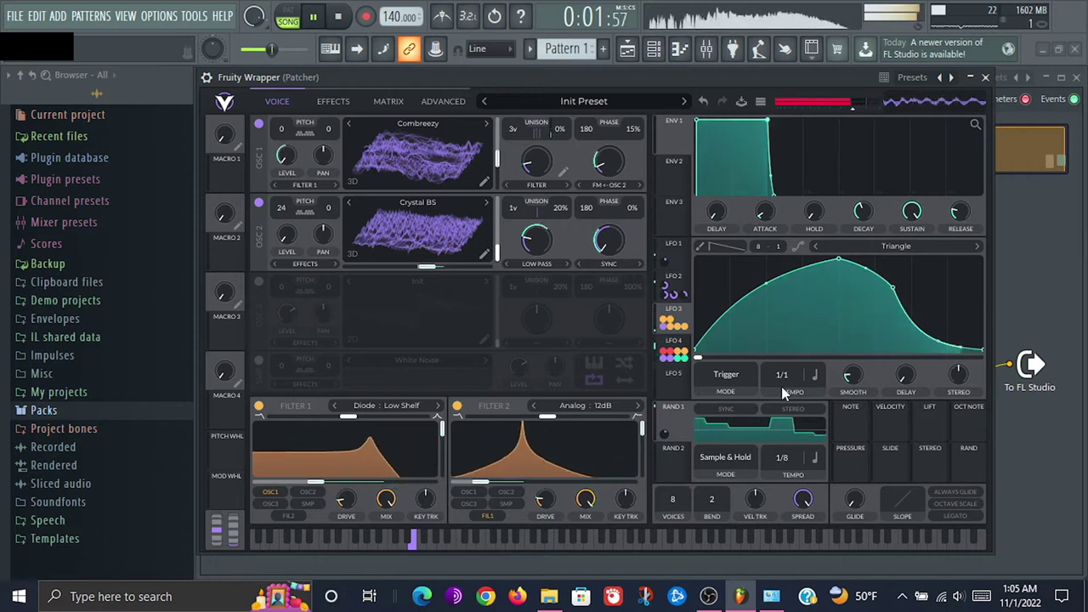
pyautogui.press('space')
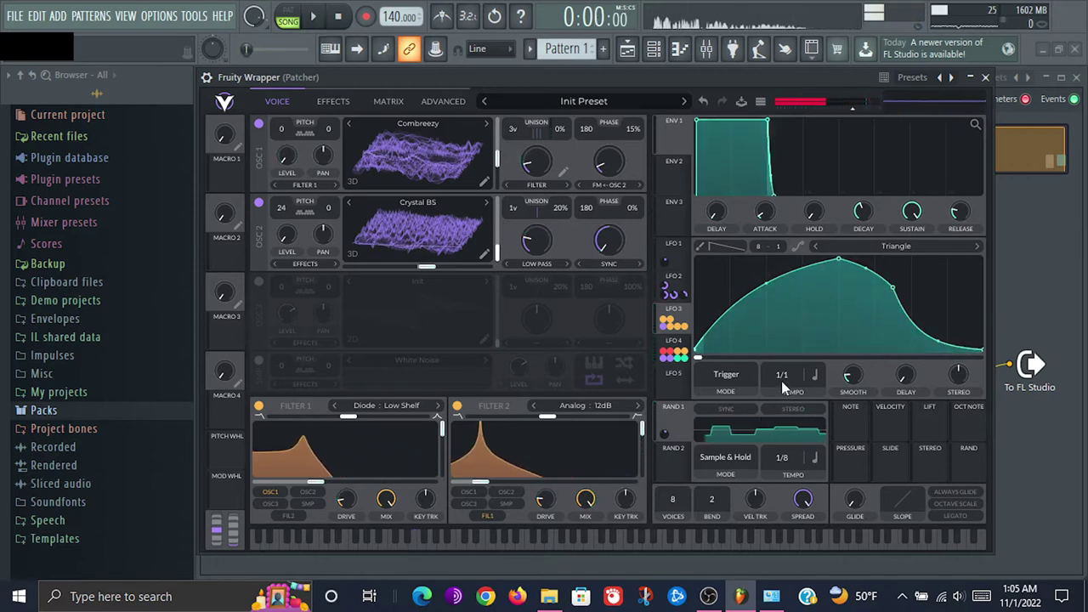
pyautogui.press('space')
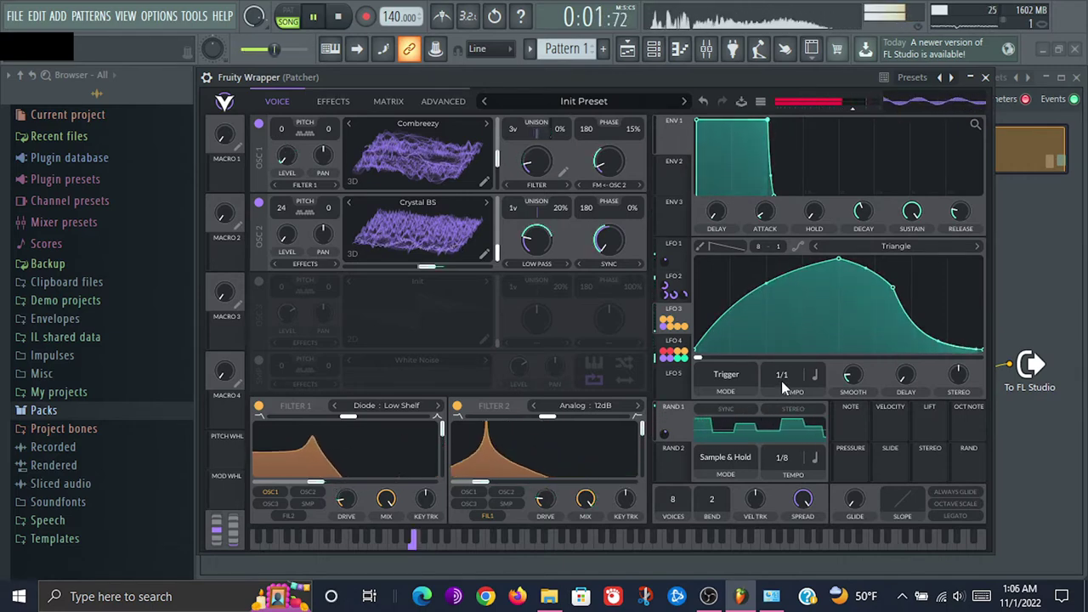
pyautogui.press('space')
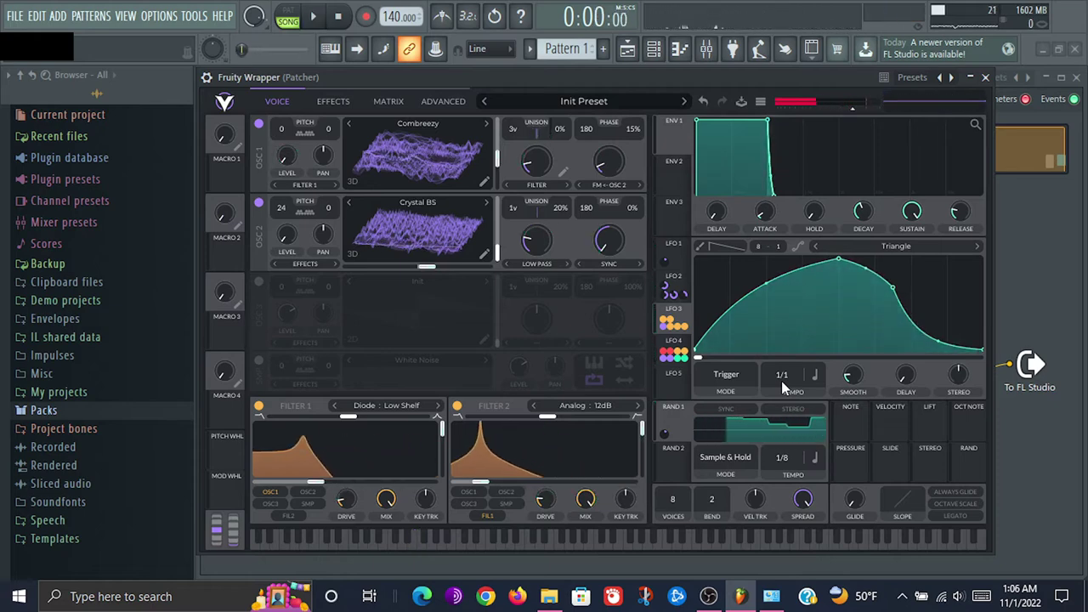
pyautogui.press('space')
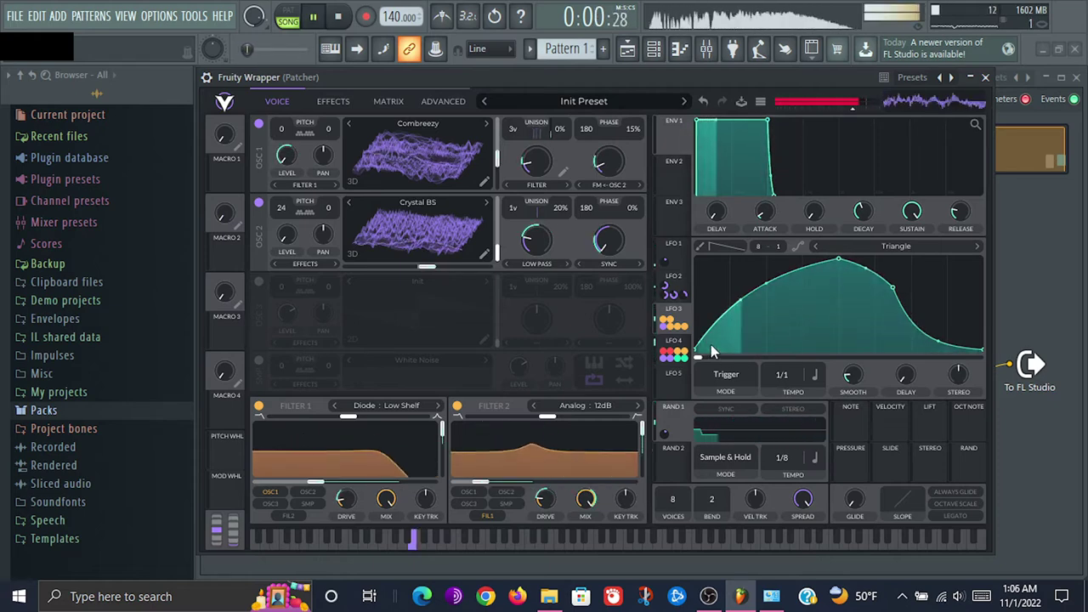
# Set LFO 2's tempo to 1/1 and LFO 1's tempo to 2/1 during playback
pyautogui.click(678, 281)
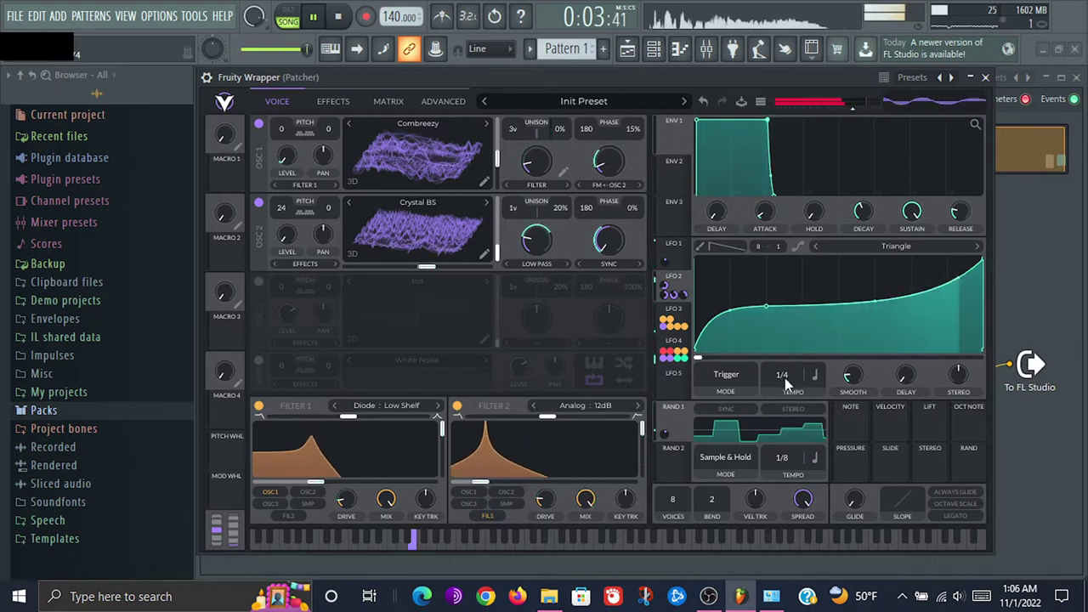
pyautogui.moveTo(784, 377); pyautogui.dragTo(785, 383)
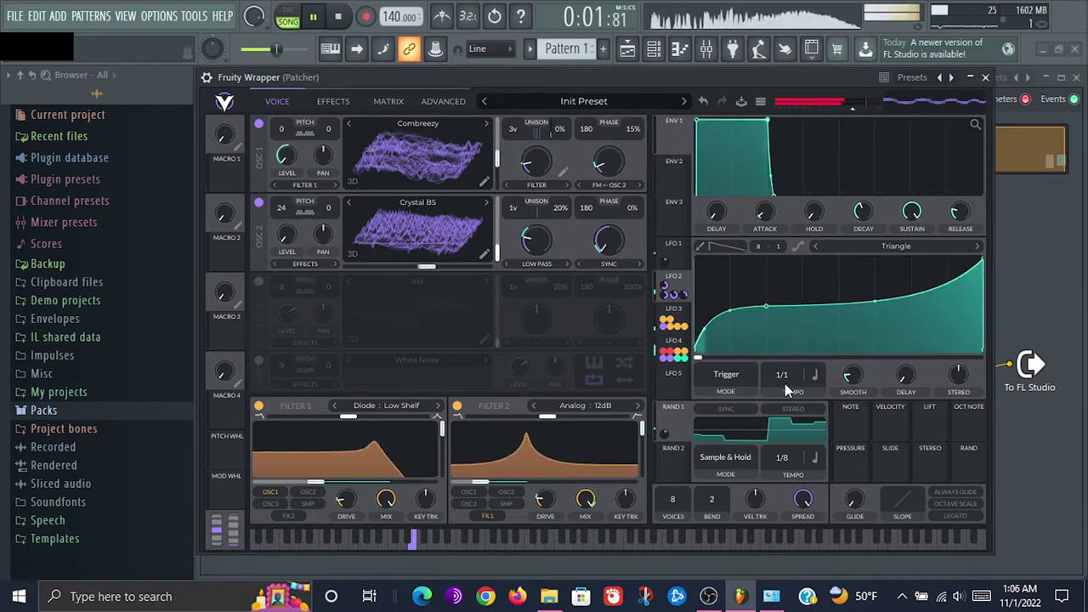
pyautogui.click(676, 245)
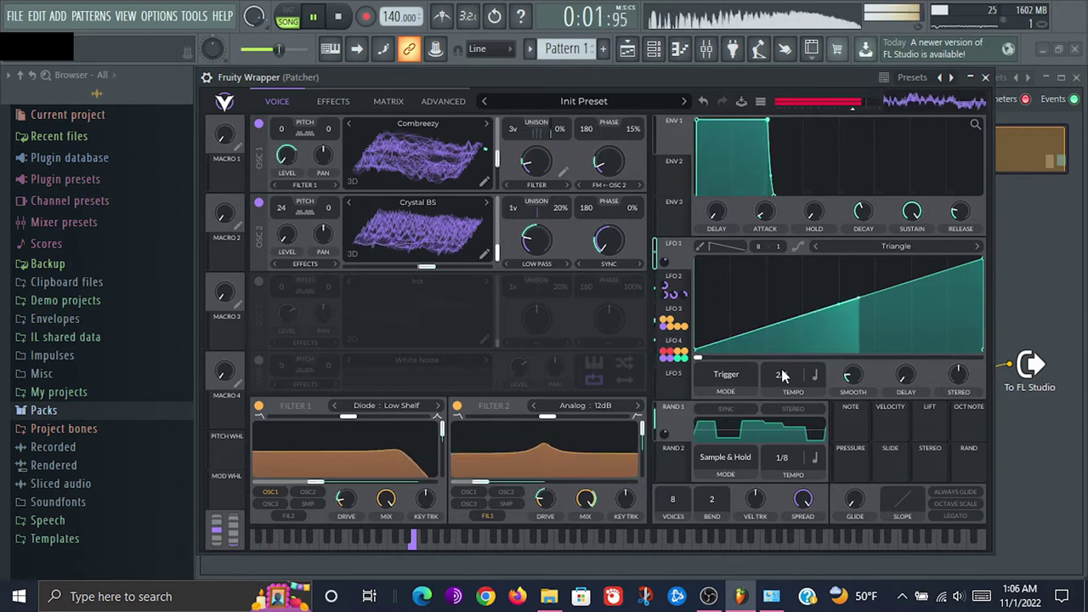
pyautogui.moveTo(782, 372); pyautogui.dragTo(780, 364)
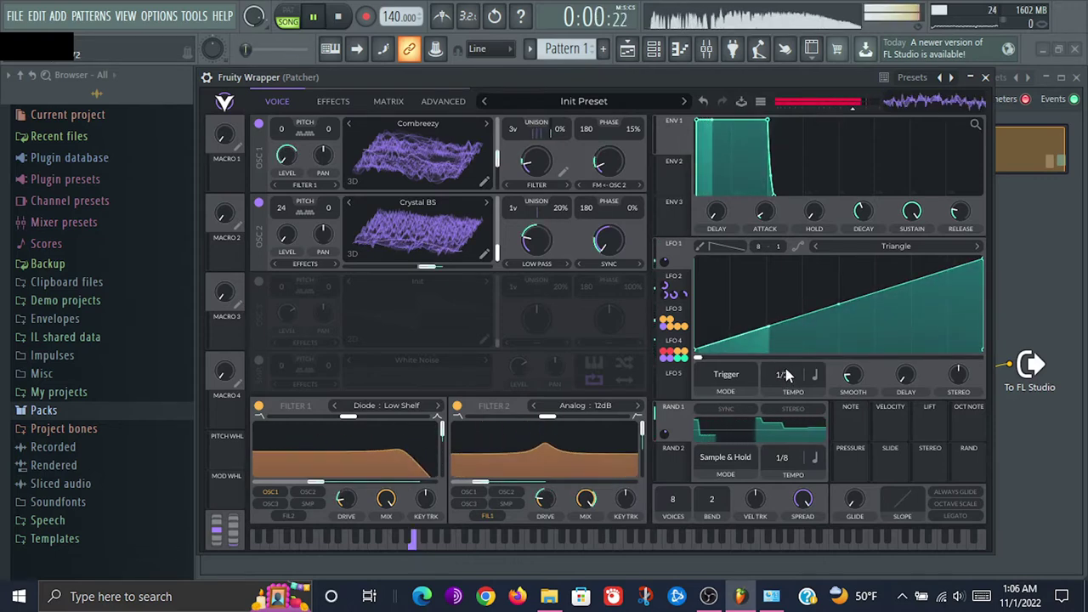
pyautogui.moveTo(785, 371); pyautogui.dragTo(786, 394)
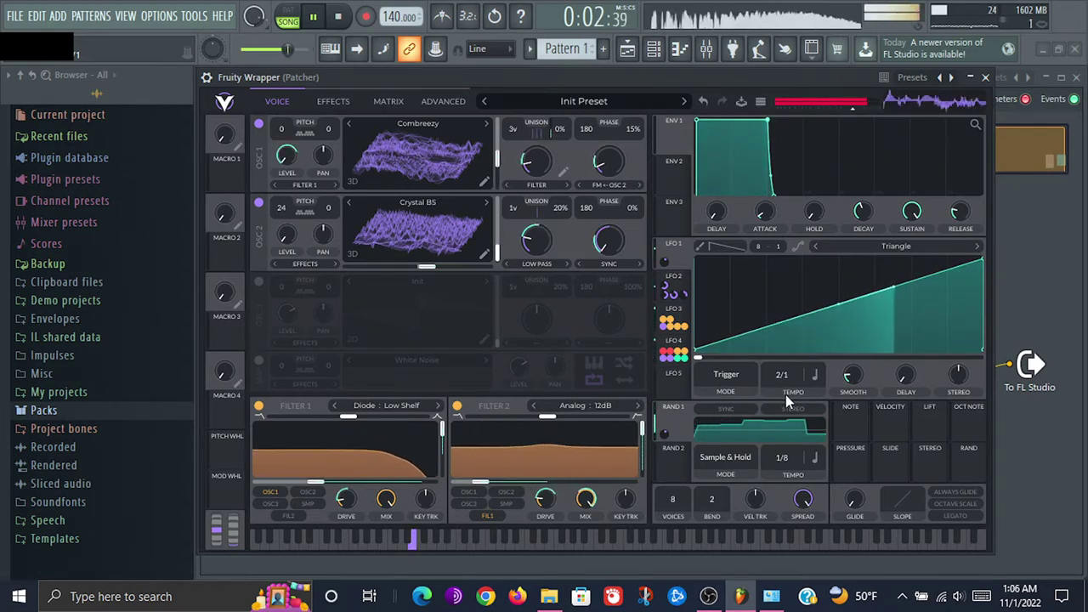
# Audition LFO 4 tempos between 1/1 and 1/64, settle on 1/4, and restart playback to hear it
pyautogui.click(676, 343)
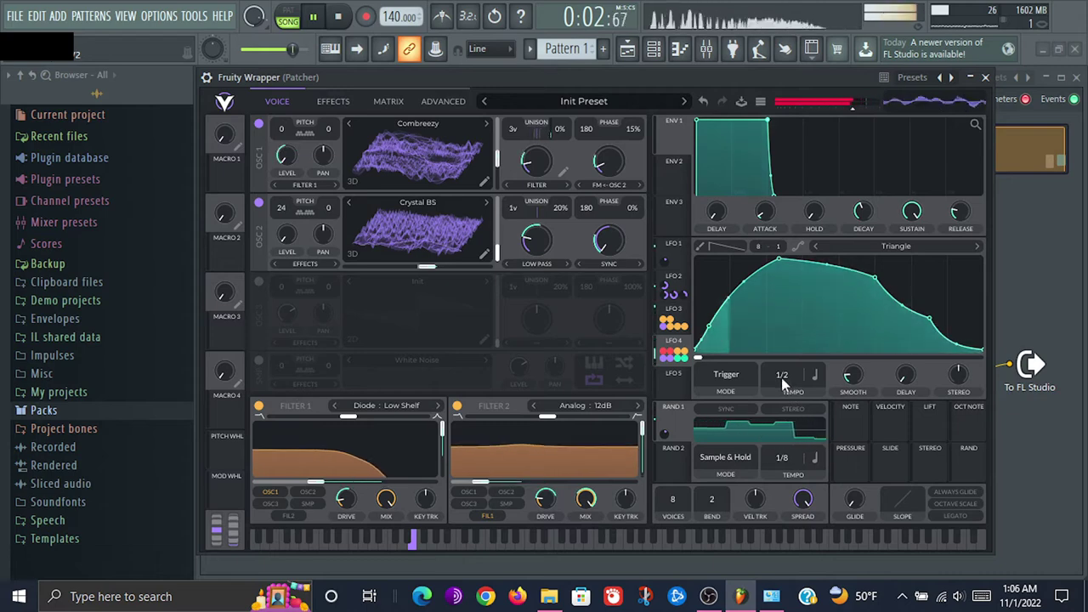
pyautogui.moveTo(781, 374); pyautogui.dragTo(781, 385)
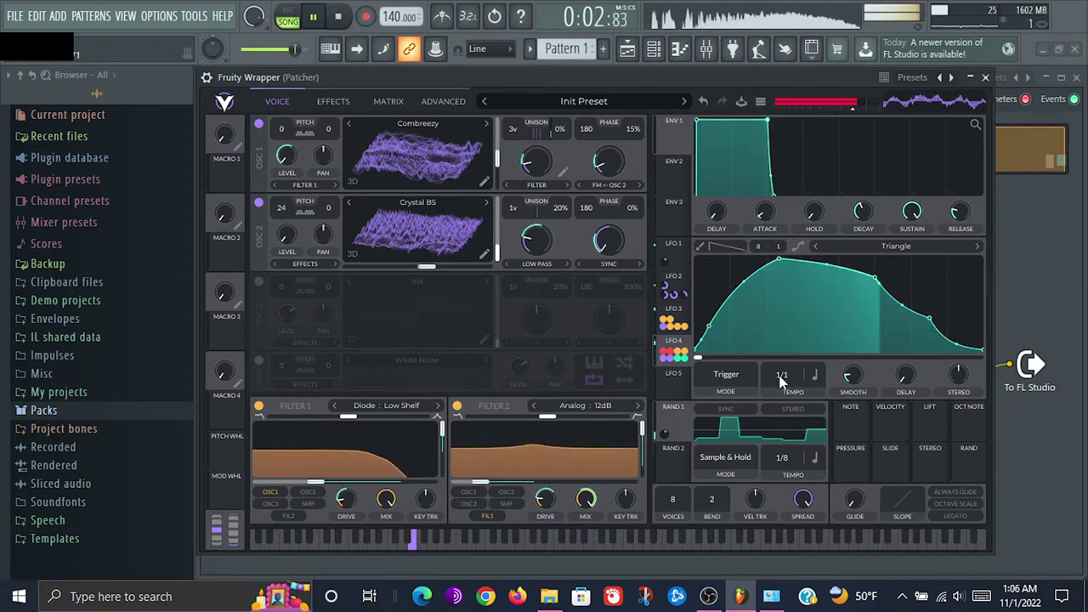
pyautogui.moveTo(781, 379); pyautogui.dragTo(781, 352)
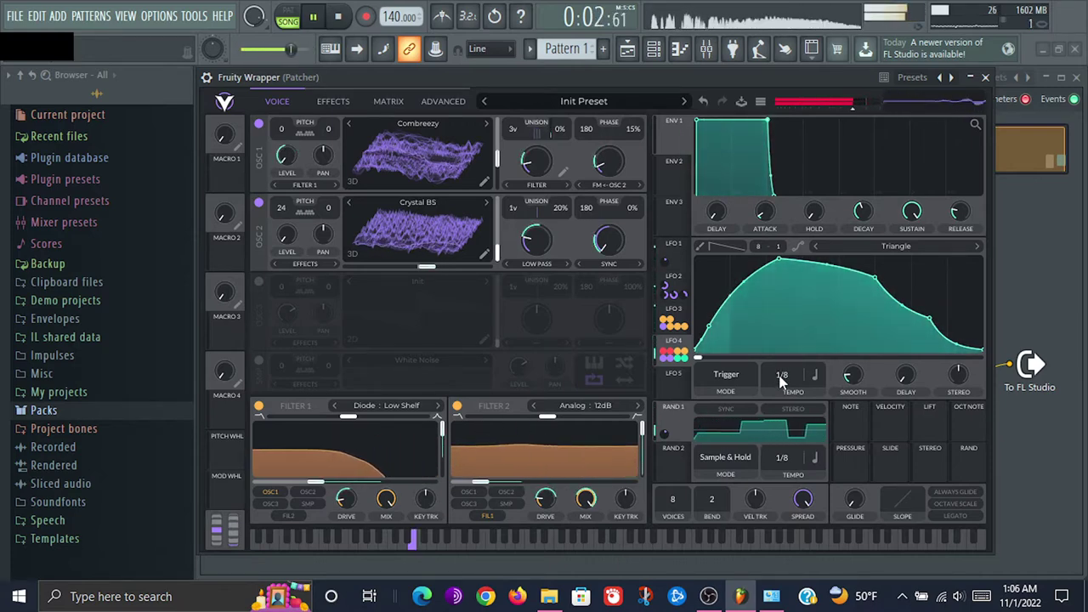
pyautogui.scroll(1, 782, 376)
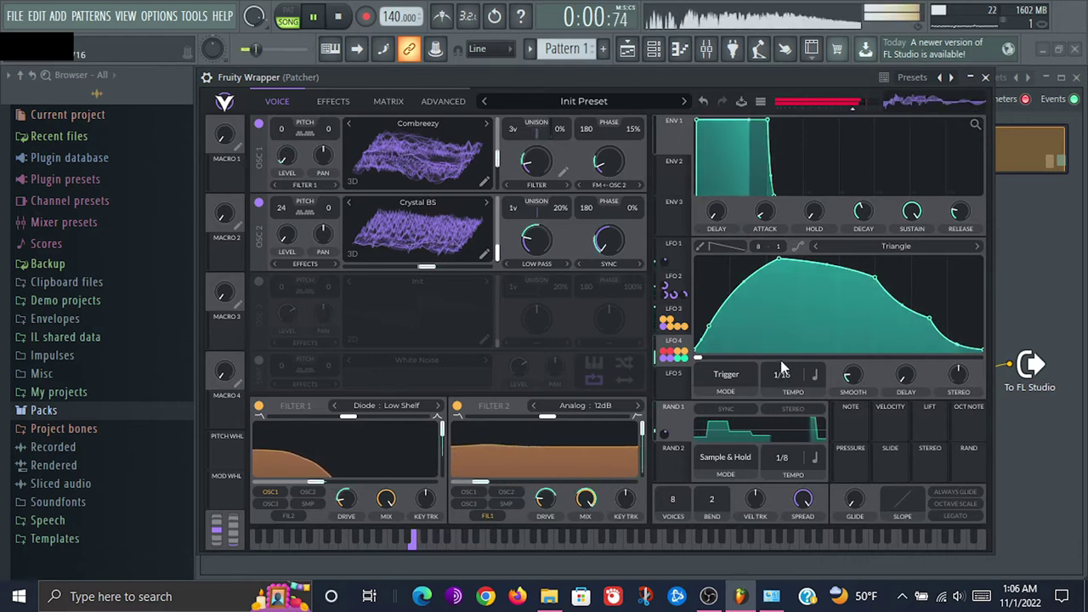
pyautogui.scroll(2, 782, 373)
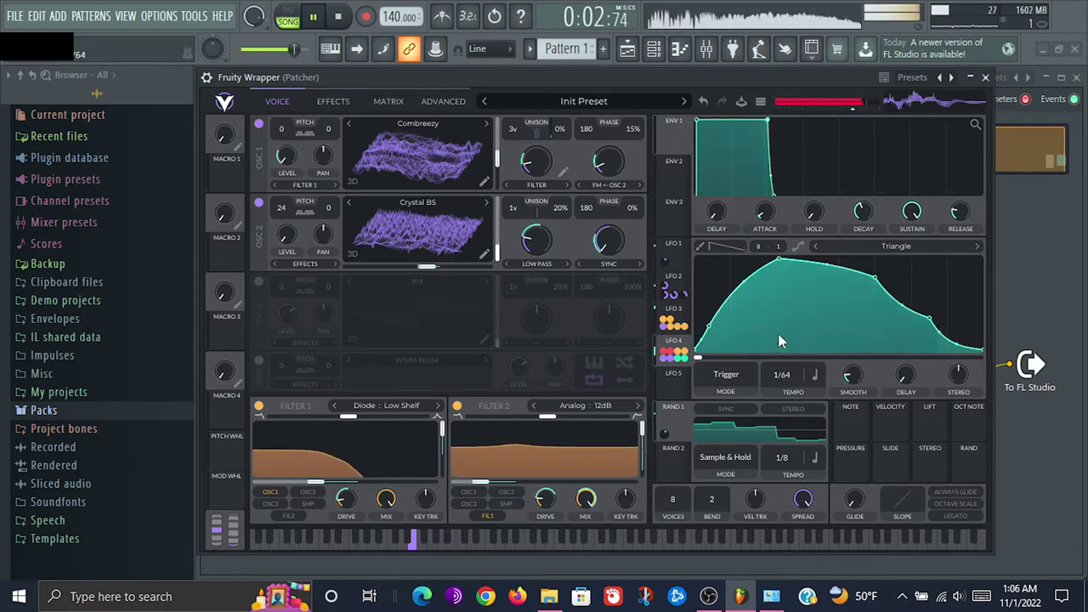
pyautogui.moveTo(779, 334)
pyautogui.mouseDown()
pyautogui.moveTo(780, 306)
pyautogui.moveTo(781, 351)
pyautogui.mouseUp()
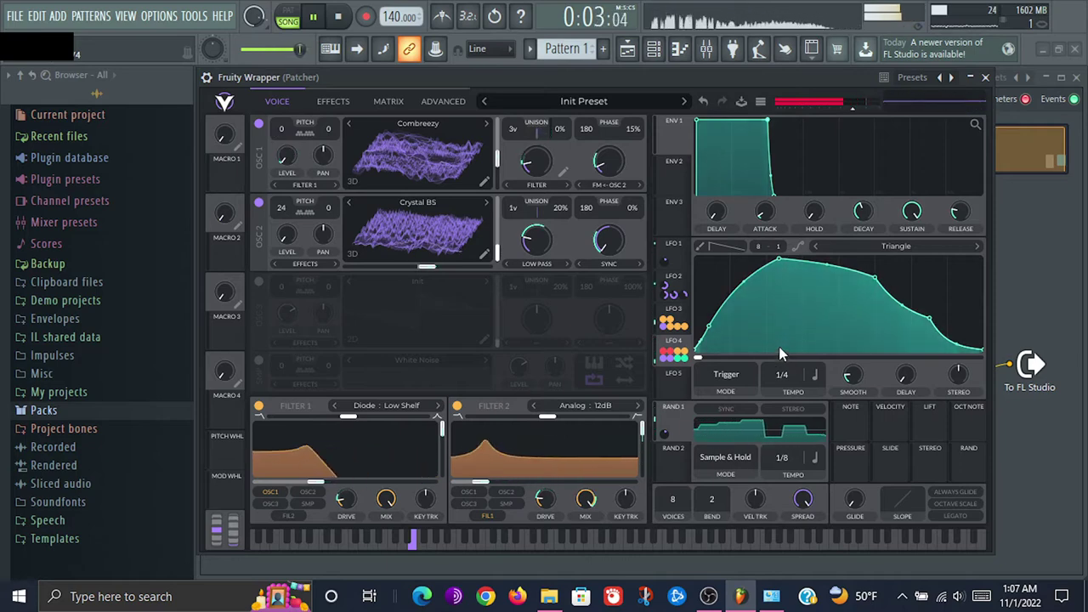
pyautogui.press('space')
pyautogui.press('space')
pyautogui.press('space')
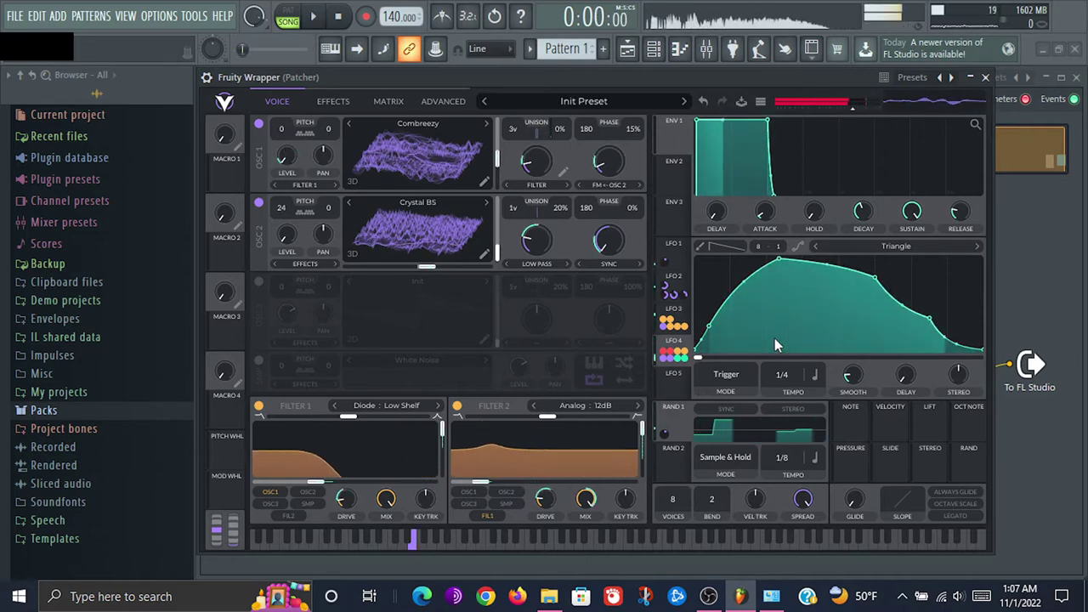
pyautogui.press('space')
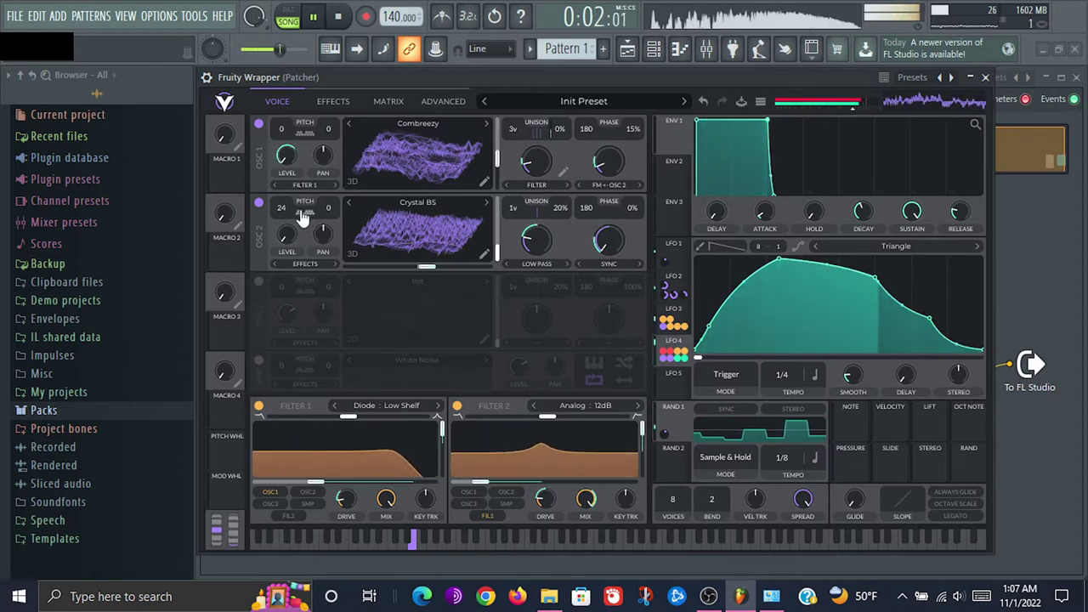
# Try lower transpositions for oscillator 2, down to 12, and return it to 24
pyautogui.moveTo(281, 213); pyautogui.dragTo(285, 233)
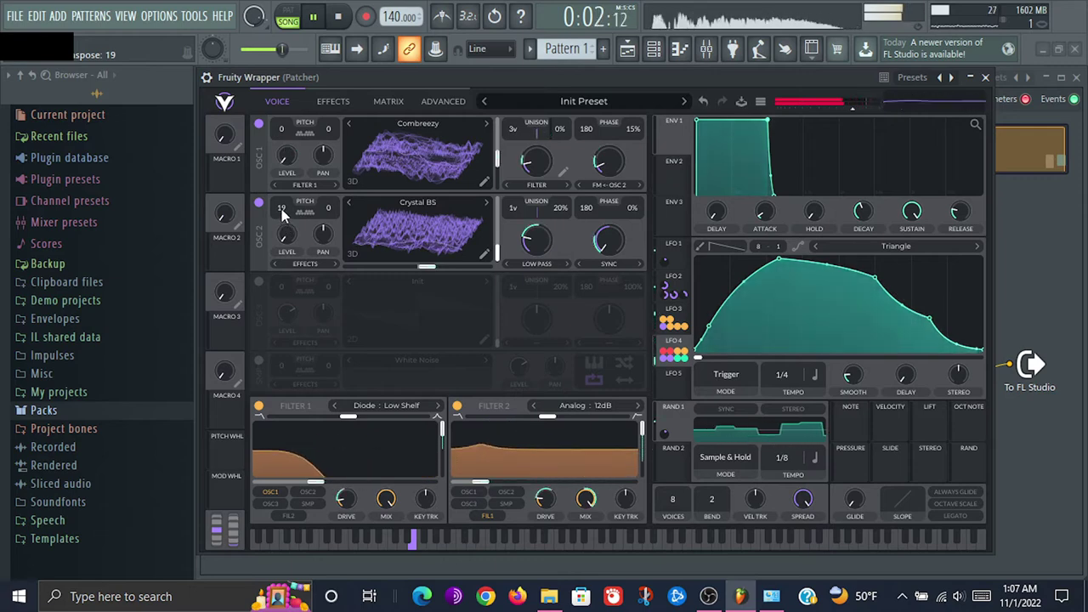
pyautogui.moveTo(280, 207); pyautogui.dragTo(284, 241)
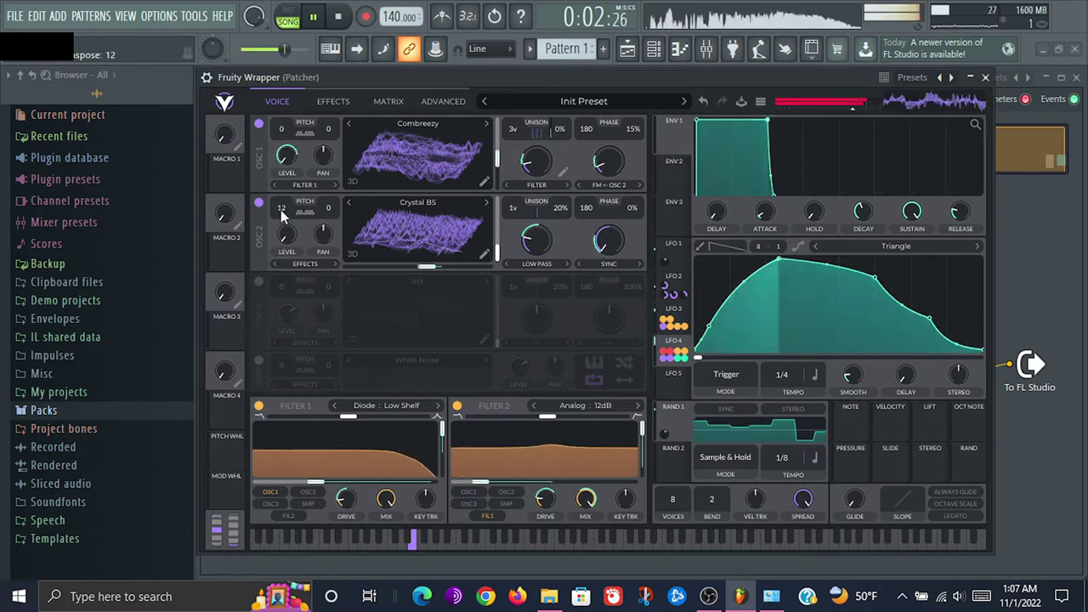
pyautogui.moveTo(281, 208); pyautogui.dragTo(287, 181)
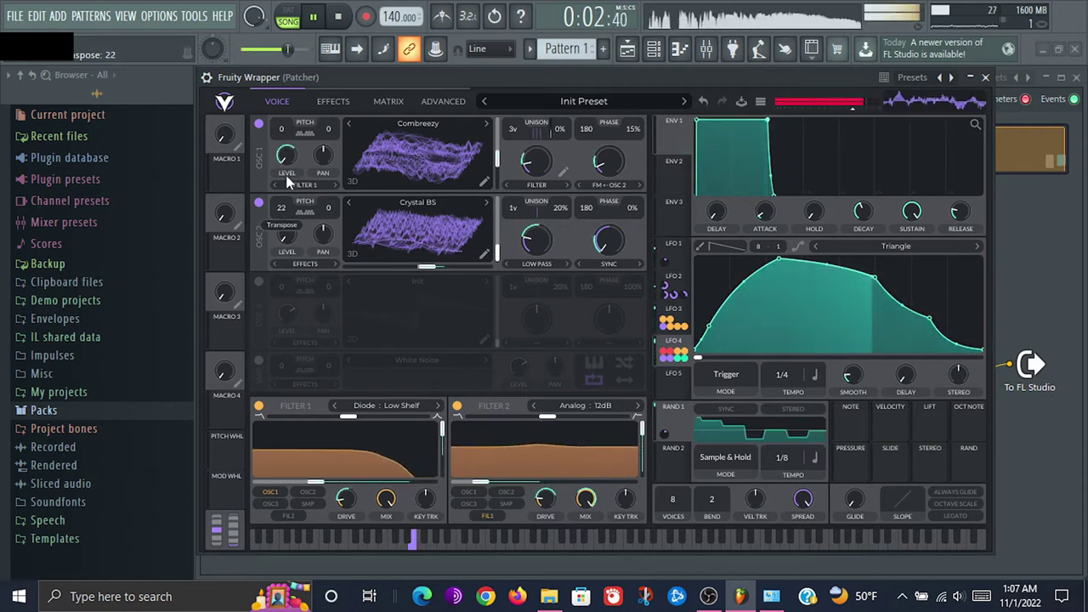
pyautogui.moveTo(286, 177); pyautogui.dragTo(285, 171)
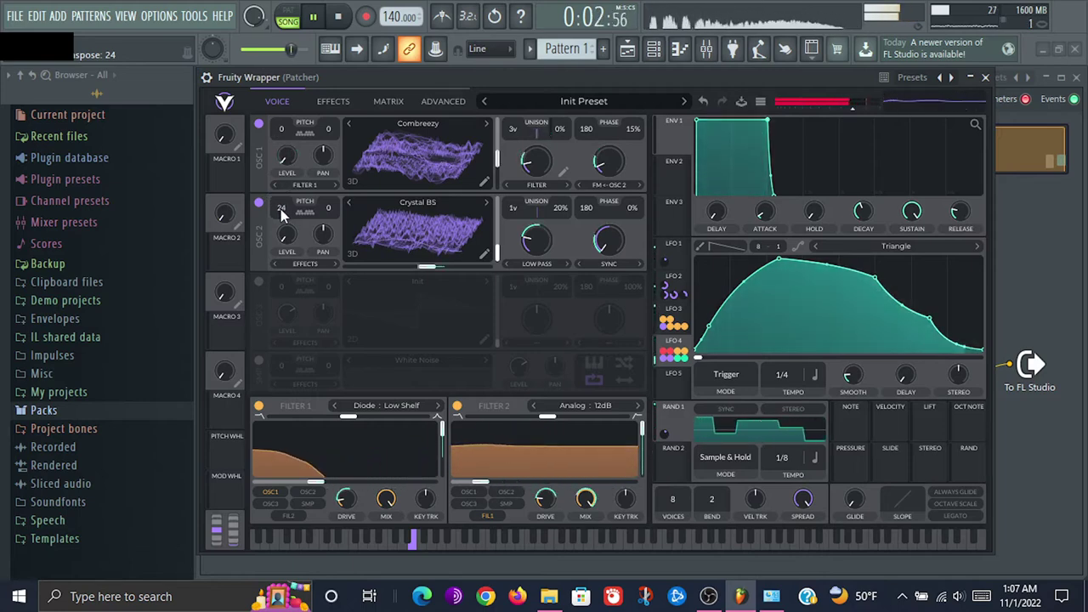
# Try higher transpositions for oscillator 2, up to 48, and return it to 24
pyautogui.moveTo(281, 209)
pyautogui.mouseDown()
pyautogui.moveTo(281, 199)
pyautogui.moveTo(287, 225)
pyautogui.mouseUp()
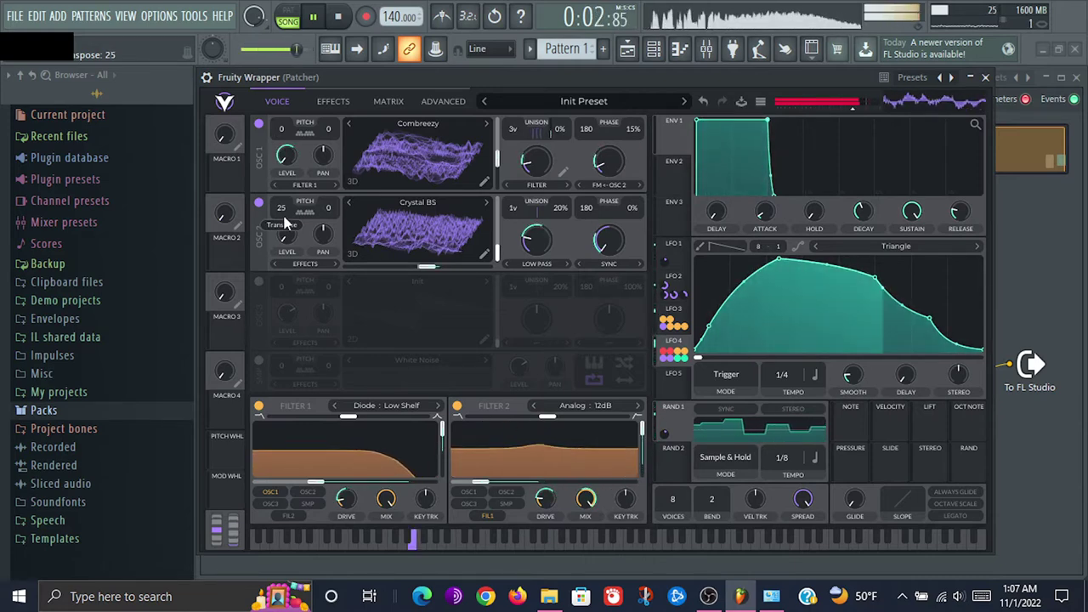
pyautogui.scroll(2, 286, 207)
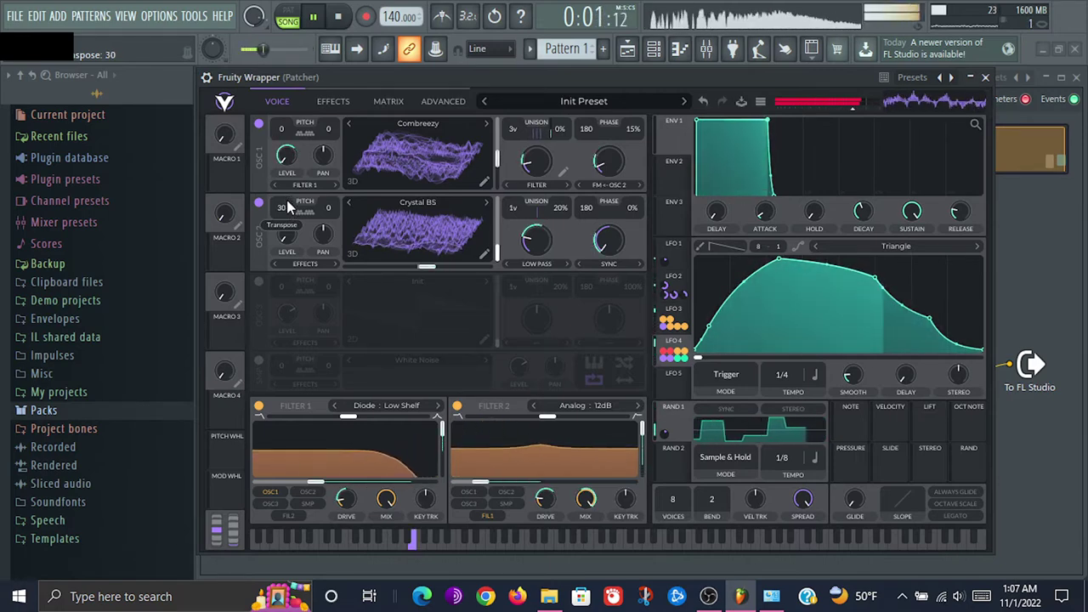
pyautogui.scroll(-1, 287, 202)
pyautogui.scroll(5, 286, 198)
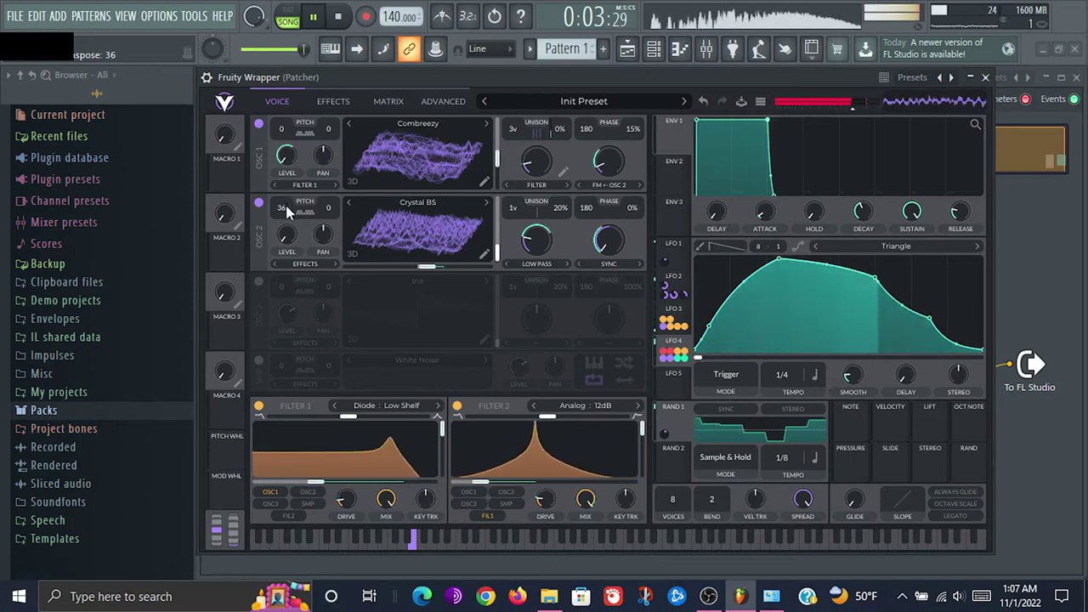
pyautogui.scroll(-1, 288, 214)
pyautogui.scroll(1, 286, 215)
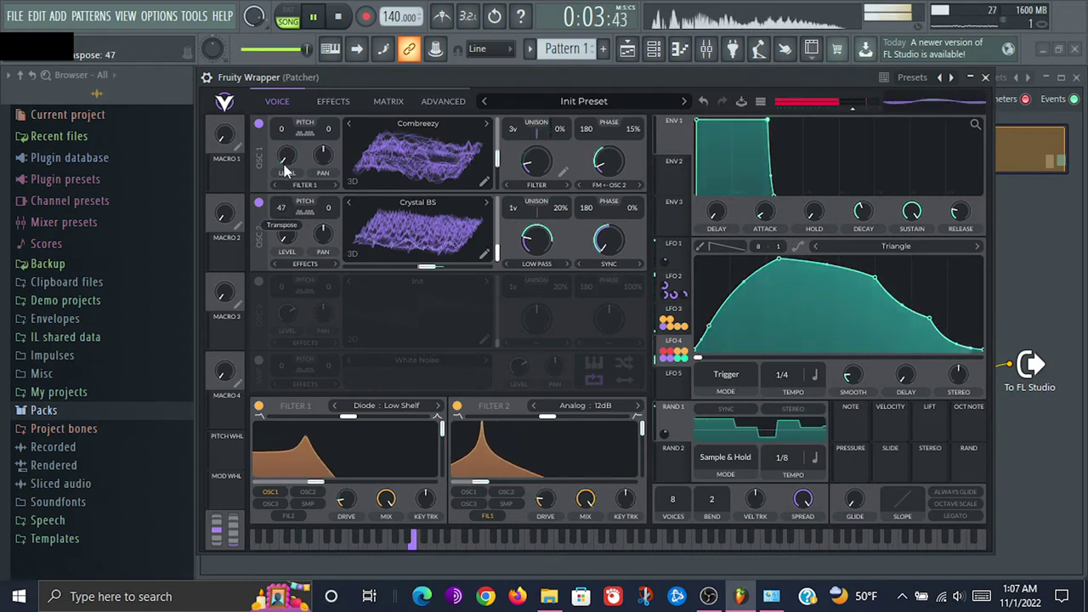
pyautogui.scroll(1, 280, 212)
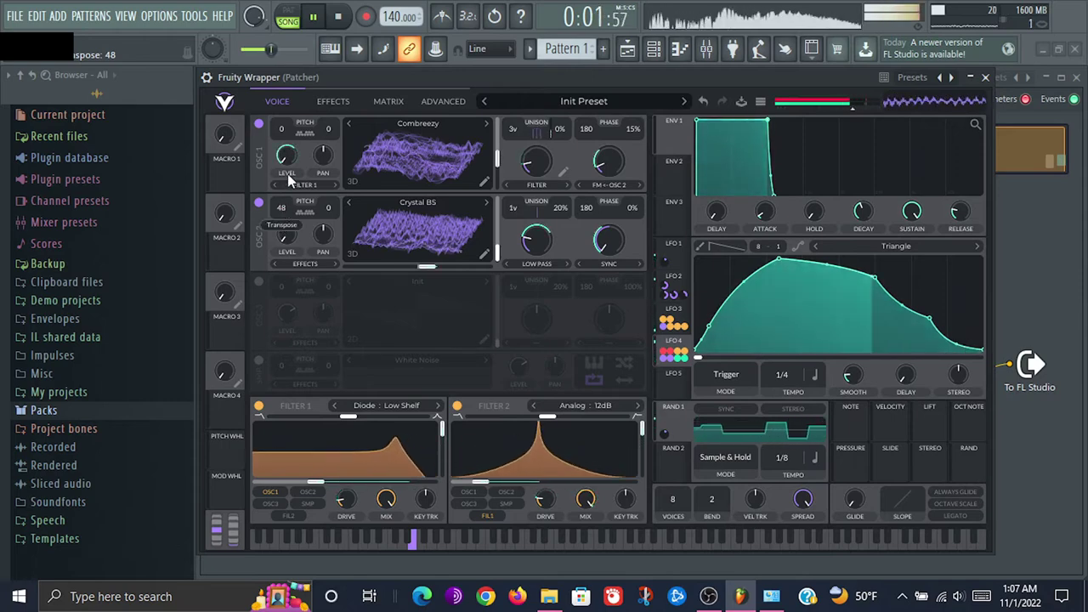
pyautogui.moveTo(285, 206); pyautogui.dragTo(280, 248)
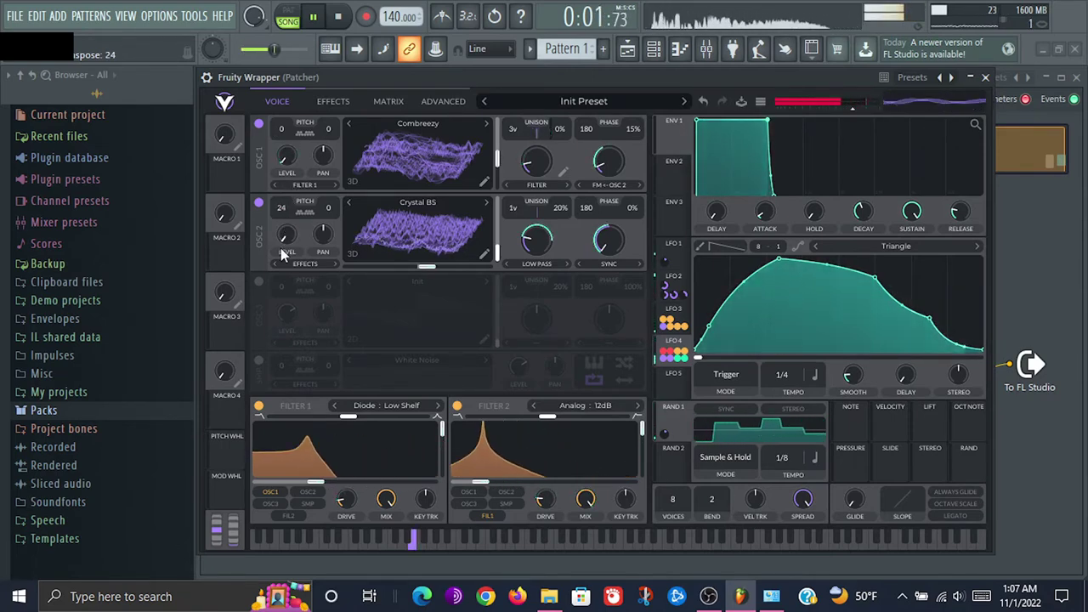
# Stop playback, enable the Chorus effect, and reorder the effects so Chorus and Distortion follow Filter, with Chorus first
pyautogui.click(336, 102)
pyautogui.press('space')
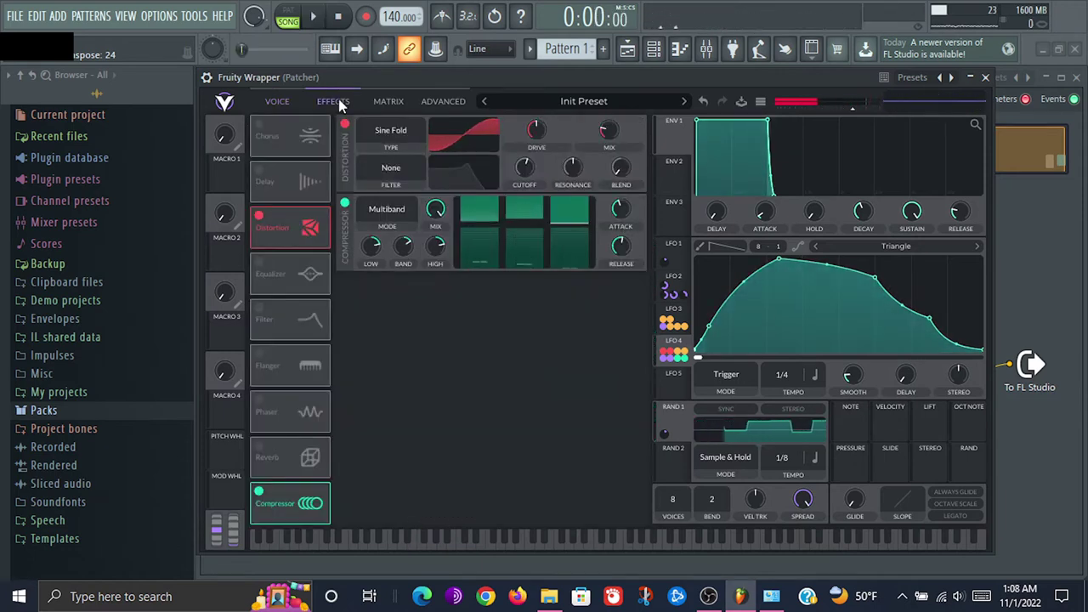
pyautogui.click(266, 135)
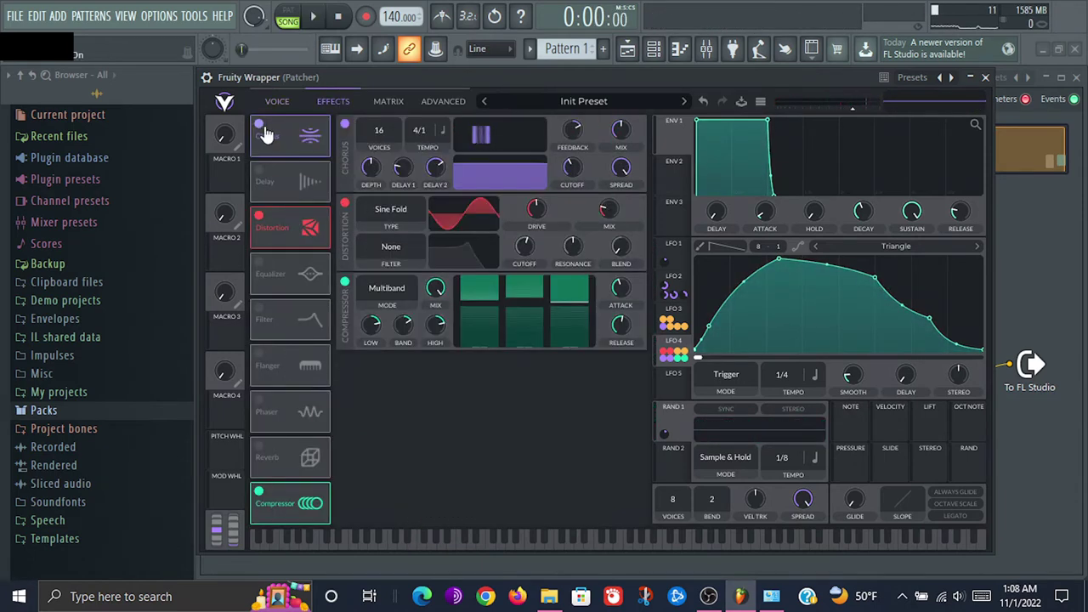
pyautogui.moveTo(284, 216); pyautogui.dragTo(273, 315)
pyautogui.moveTo(287, 136); pyautogui.dragTo(287, 264)
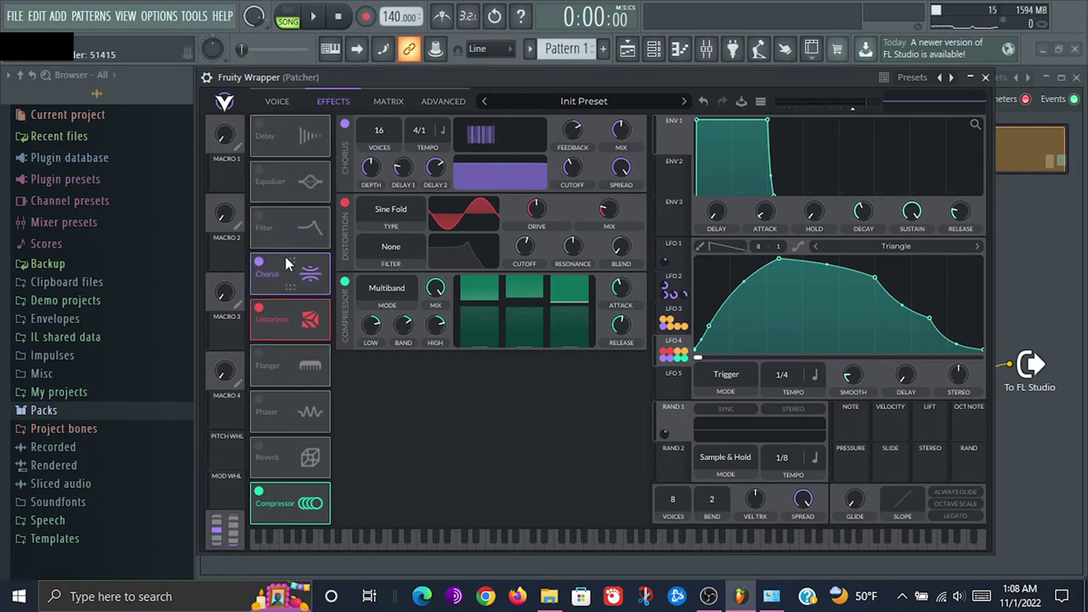
# Set the chorus tempo to Freeze and lower its depth to about 24.6% during playback
pyautogui.moveTo(418, 144); pyautogui.dragTo(394, 258)
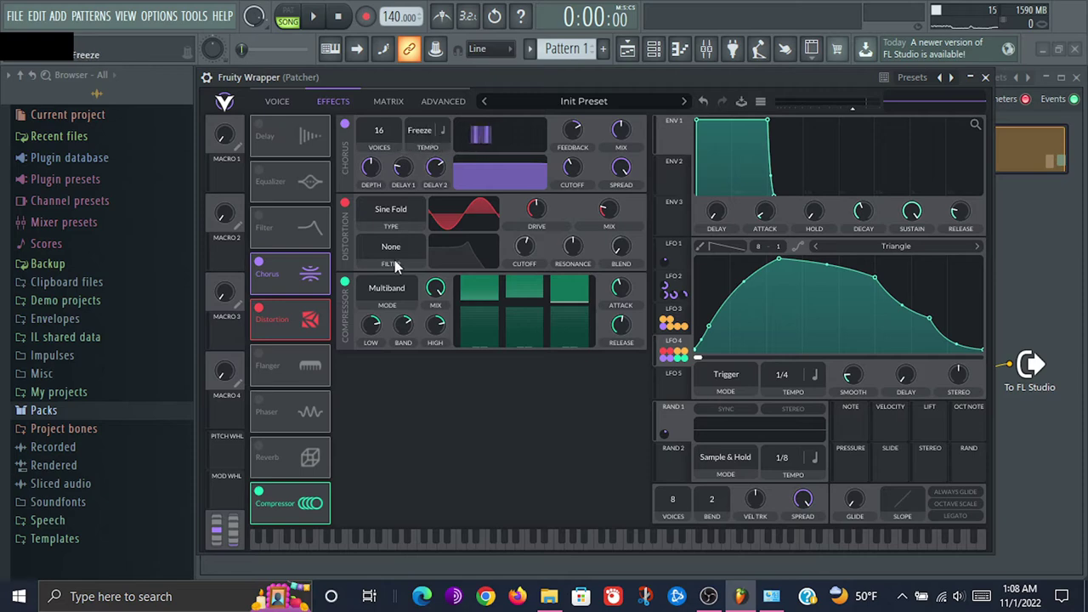
pyautogui.press('space')
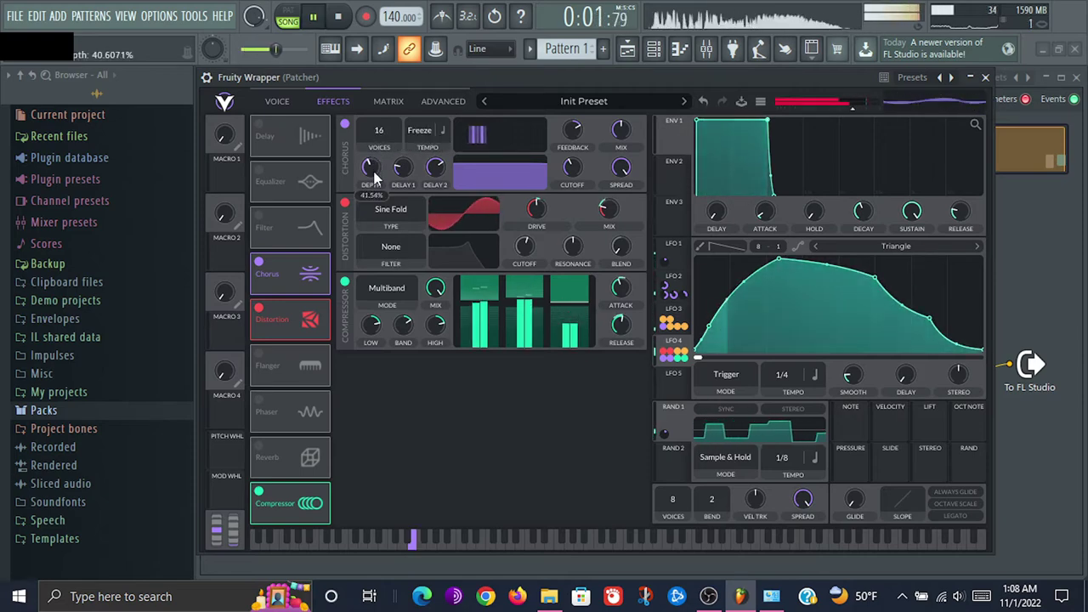
pyautogui.moveTo(380, 166); pyautogui.dragTo(380, 194)
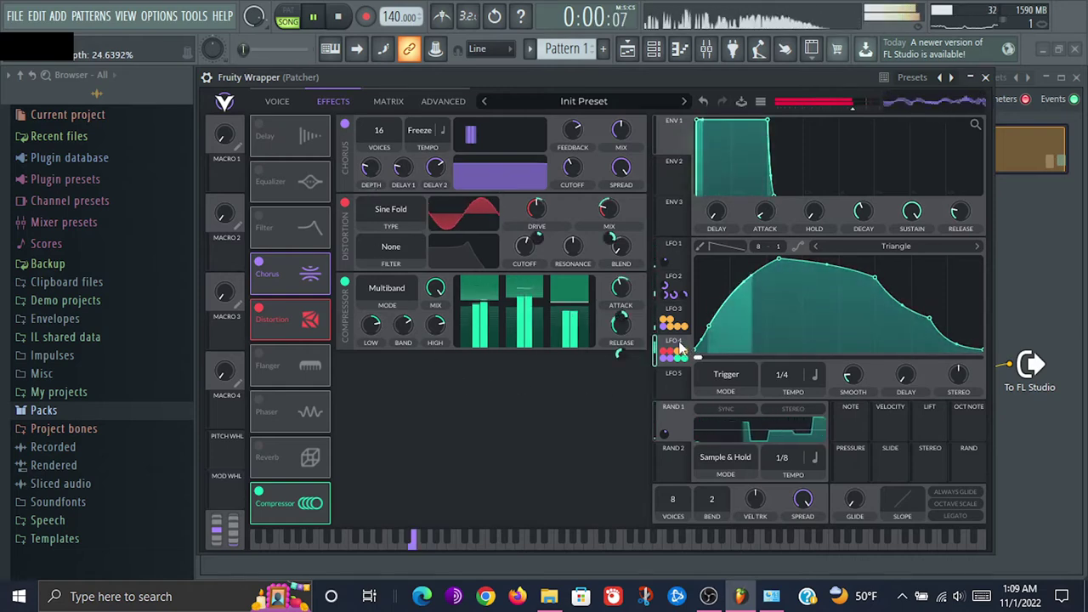
# Modulate the chorus depth with LFO 4 by about 0.02 and raise the depth to about 77.2%
pyautogui.moveTo(674, 348); pyautogui.dragTo(374, 241)
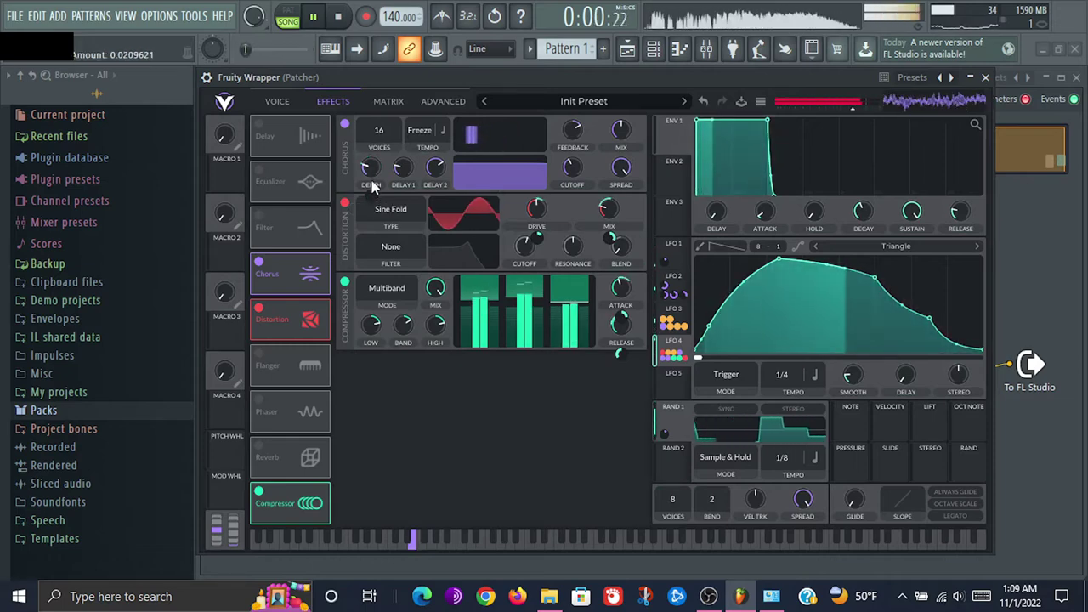
pyautogui.moveTo(374, 186); pyautogui.dragTo(380, 140)
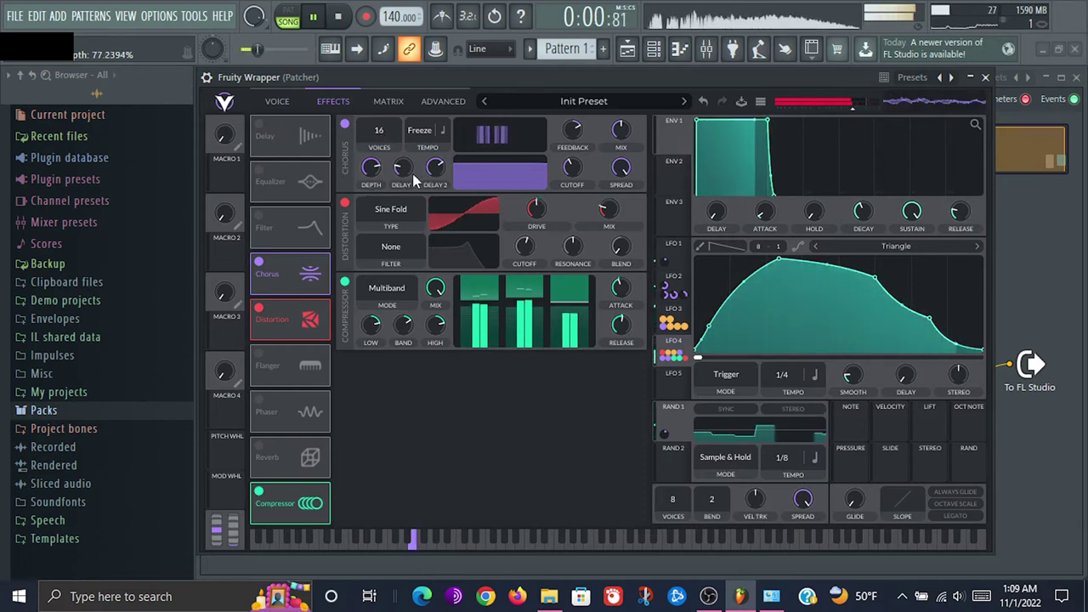
# Raise the chorus Delay 1, then modulate Delay 2 with LFO 3 and set Delay 2 to about 2.317 ms
pyautogui.moveTo(407, 172); pyautogui.dragTo(427, 219)
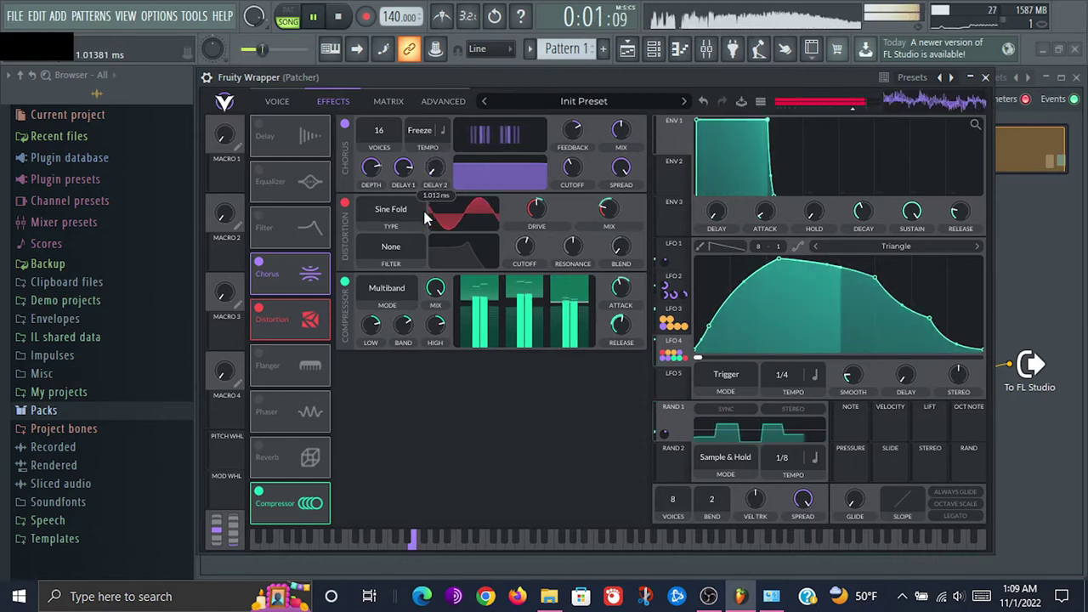
pyautogui.moveTo(426, 217); pyautogui.dragTo(461, 207)
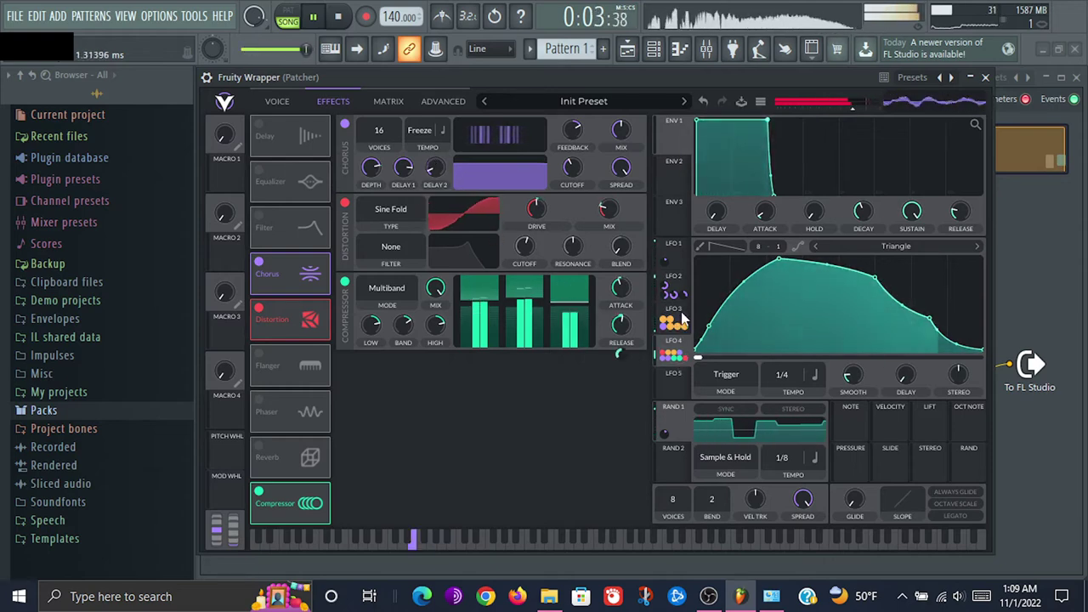
pyautogui.moveTo(681, 318); pyautogui.dragTo(434, 170)
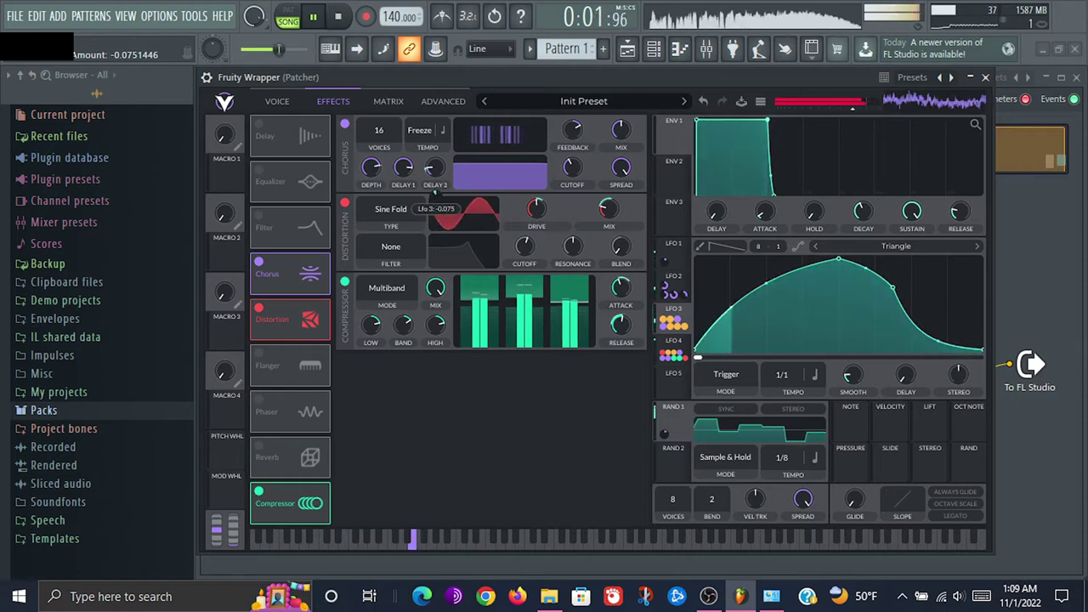
pyautogui.moveTo(435, 194); pyautogui.dragTo(435, 190)
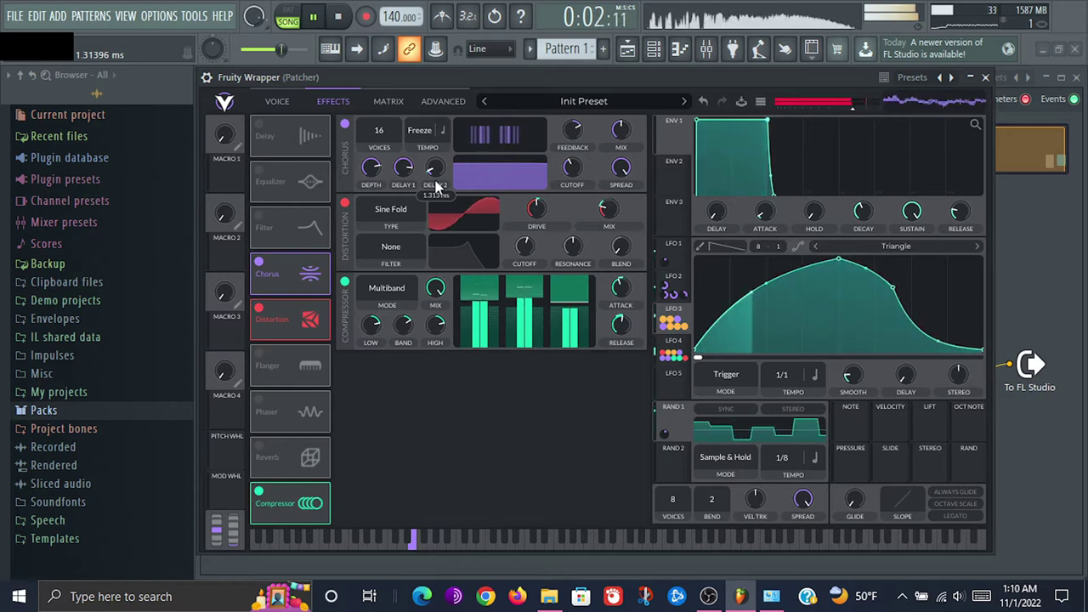
pyautogui.moveTo(435, 184); pyautogui.dragTo(440, 174)
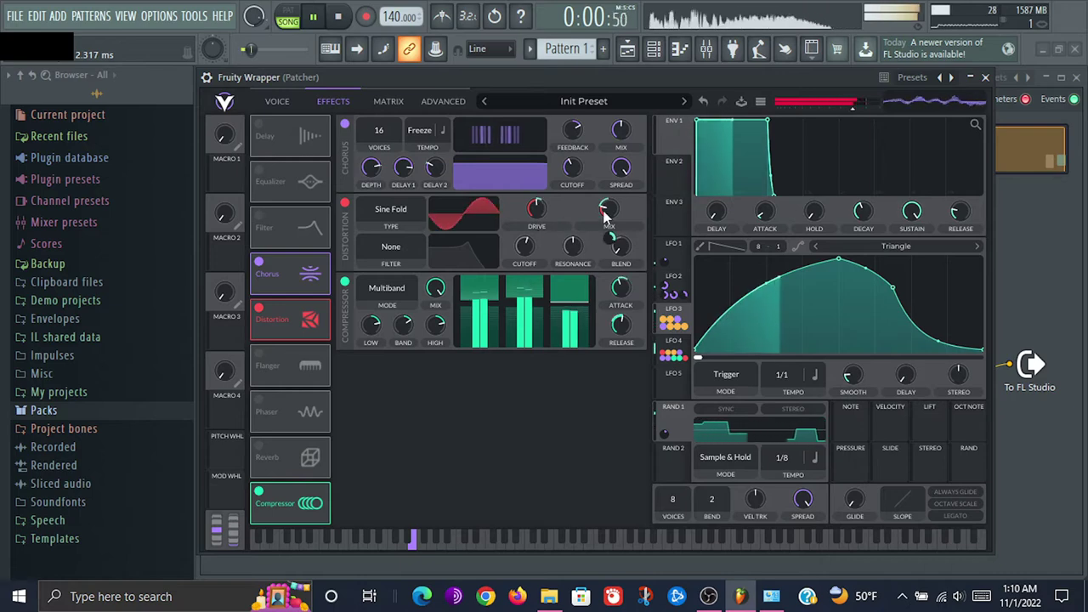
# Set the chorus feedback to about 47.1%, lower the chorus mix, and modulate both with LFO 4, using about 0.117 on the mix
pyautogui.moveTo(572, 134)
pyautogui.mouseDown()
pyautogui.moveTo(572, 112)
pyautogui.moveTo(568, 187)
pyautogui.moveTo(573, 128)
pyautogui.mouseUp()
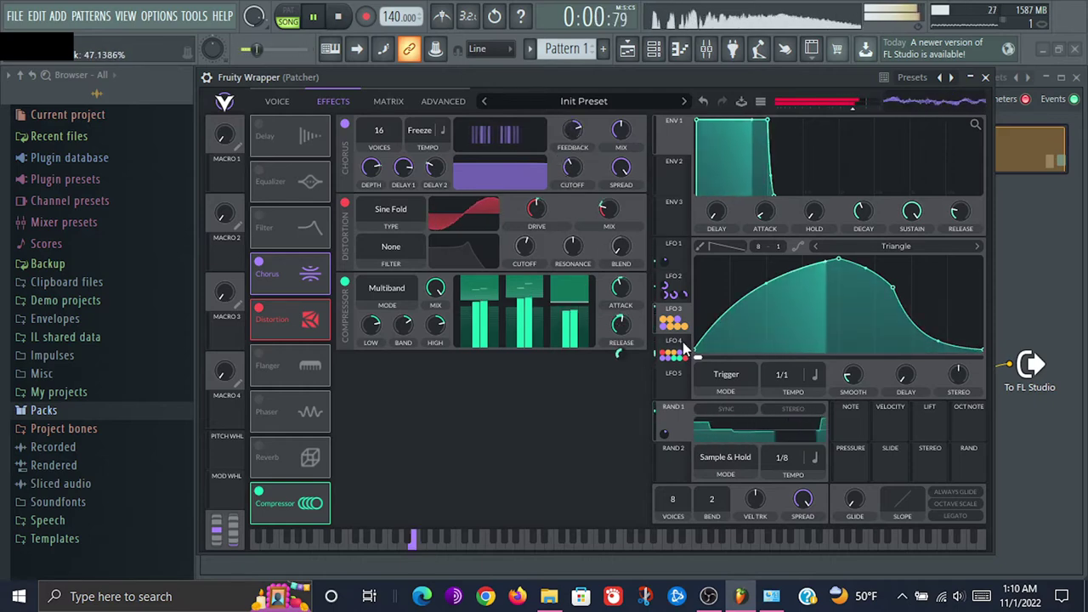
pyautogui.moveTo(681, 339); pyautogui.dragTo(576, 135)
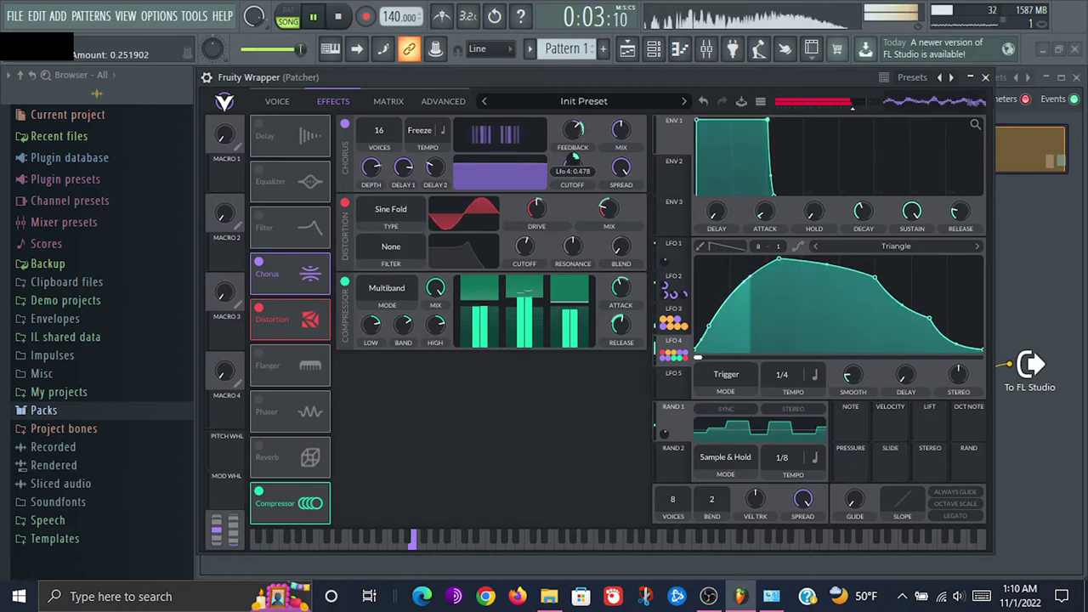
pyautogui.moveTo(626, 129); pyautogui.dragTo(612, 166)
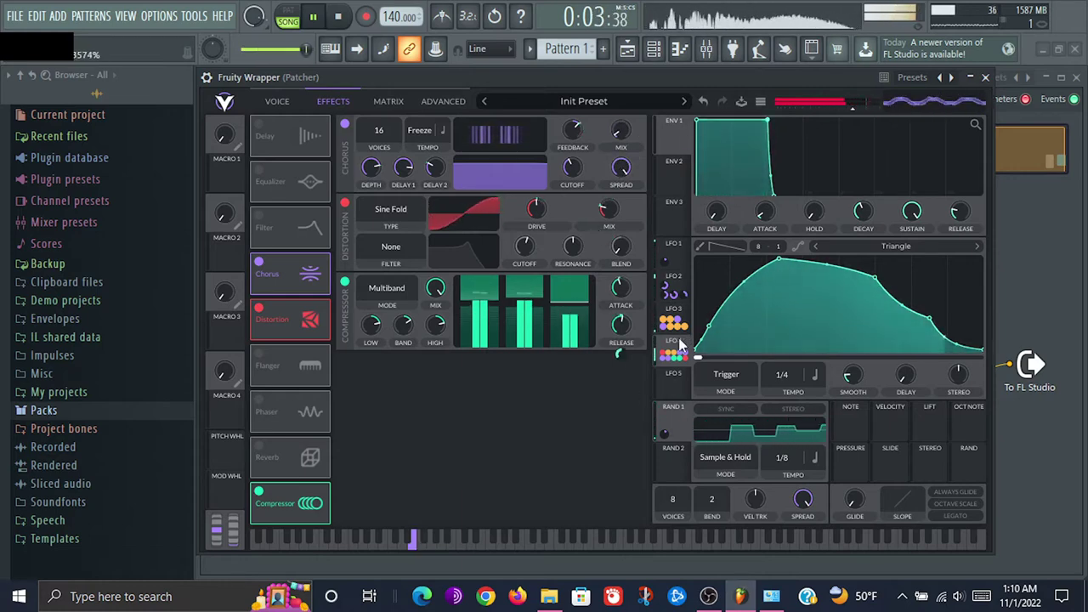
pyautogui.moveTo(680, 344); pyautogui.dragTo(623, 141)
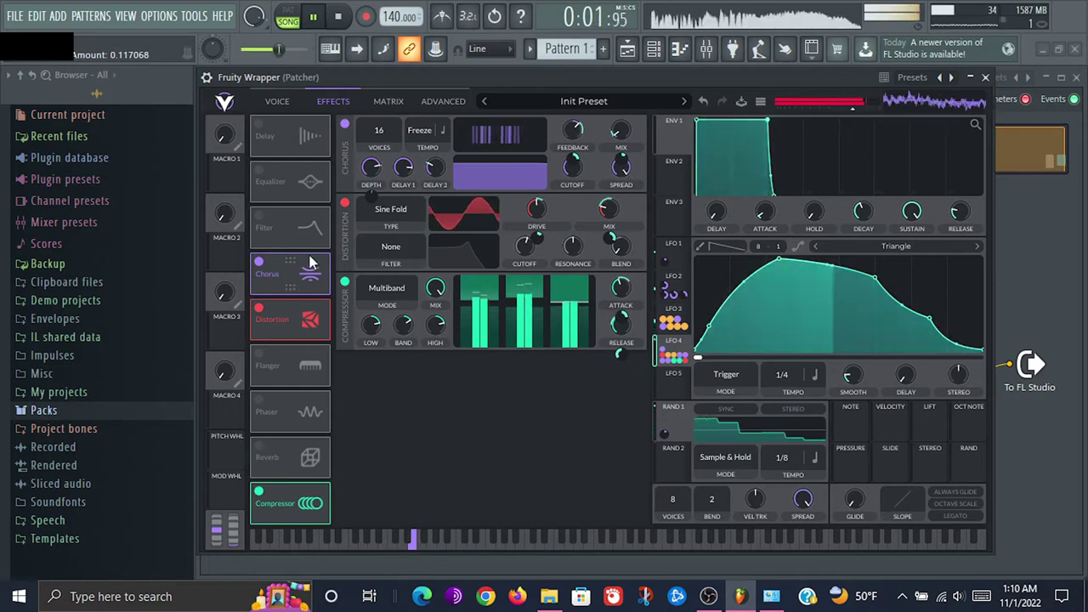
# Enable the Flanger ahead of Chorus with its tempo at Freeze, and set its offset to about 123.4 with LFO 3 modulation
pyautogui.moveTo(287, 381); pyautogui.dragTo(266, 272)
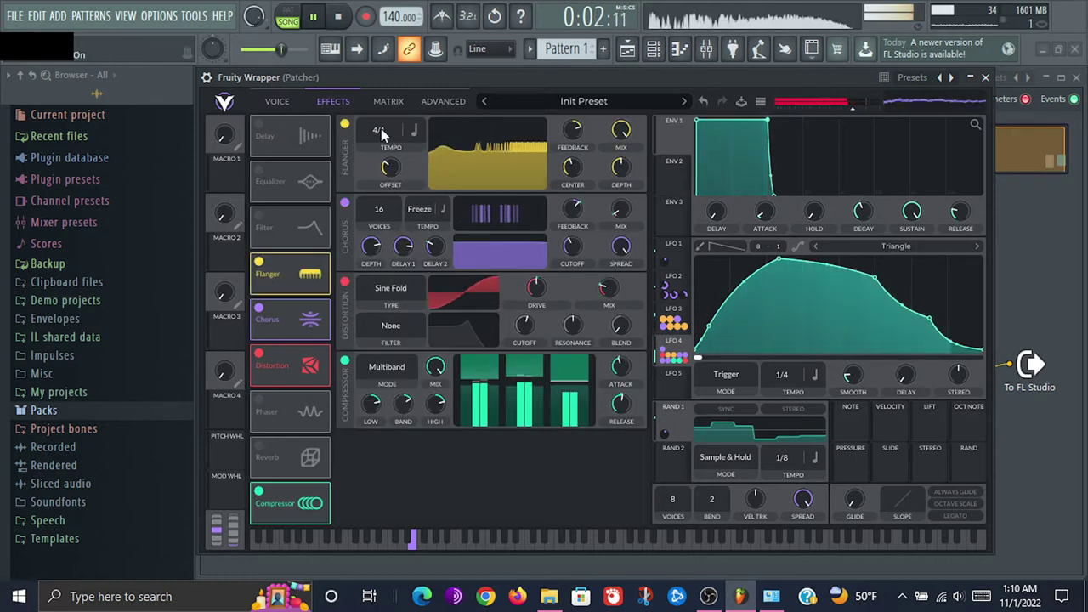
pyautogui.moveTo(381, 128); pyautogui.dragTo(399, 163)
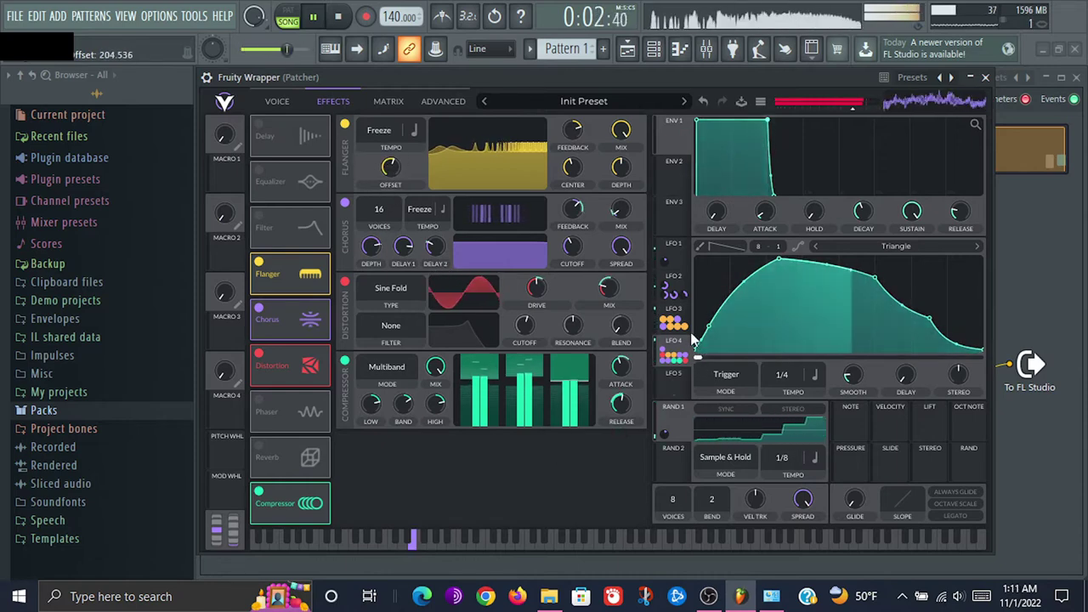
pyautogui.moveTo(673, 321); pyautogui.dragTo(394, 194)
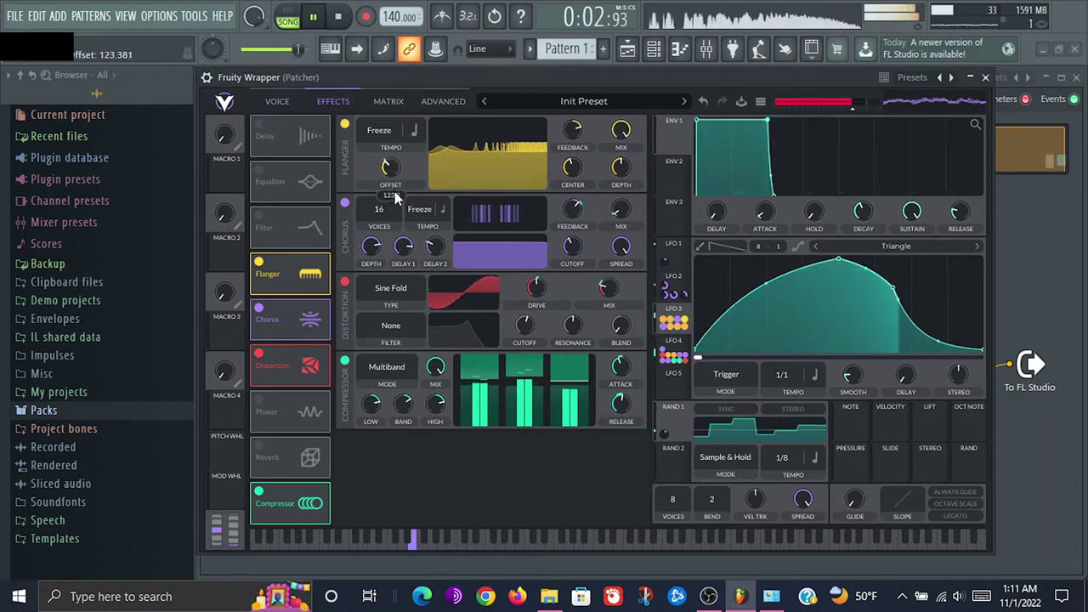
pyautogui.moveTo(395, 191)
pyautogui.mouseDown()
pyautogui.moveTo(395, 201)
pyautogui.moveTo(403, 159)
pyautogui.moveTo(402, 199)
pyautogui.mouseUp()
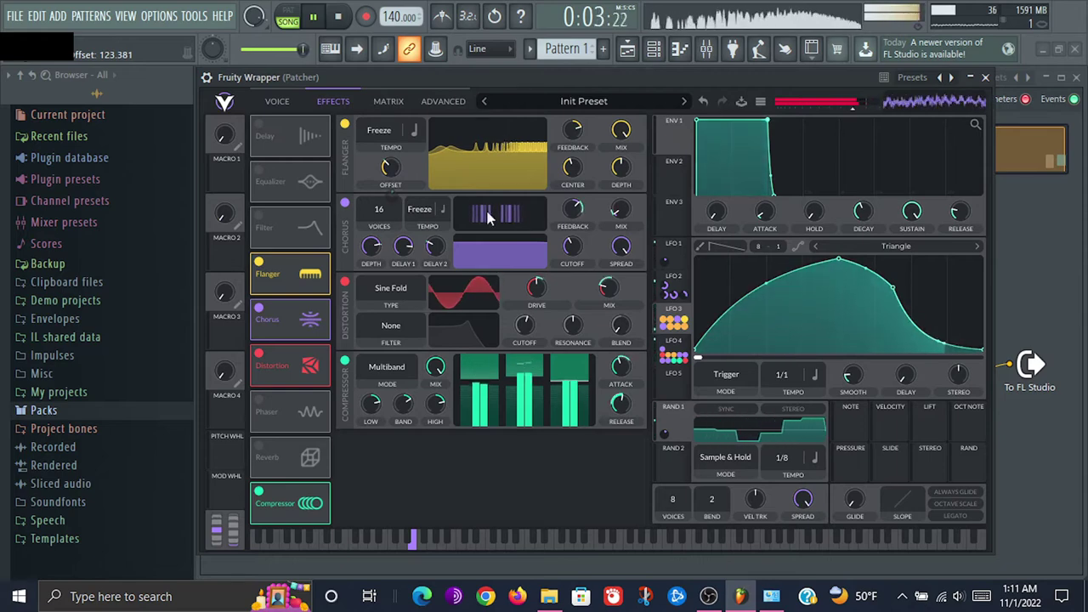
# Modulate the flanger's center with LFO 3 by about -0.076 and set the center to about 46 semitones
pyautogui.moveTo(570, 176); pyautogui.dragTo(569, 204)
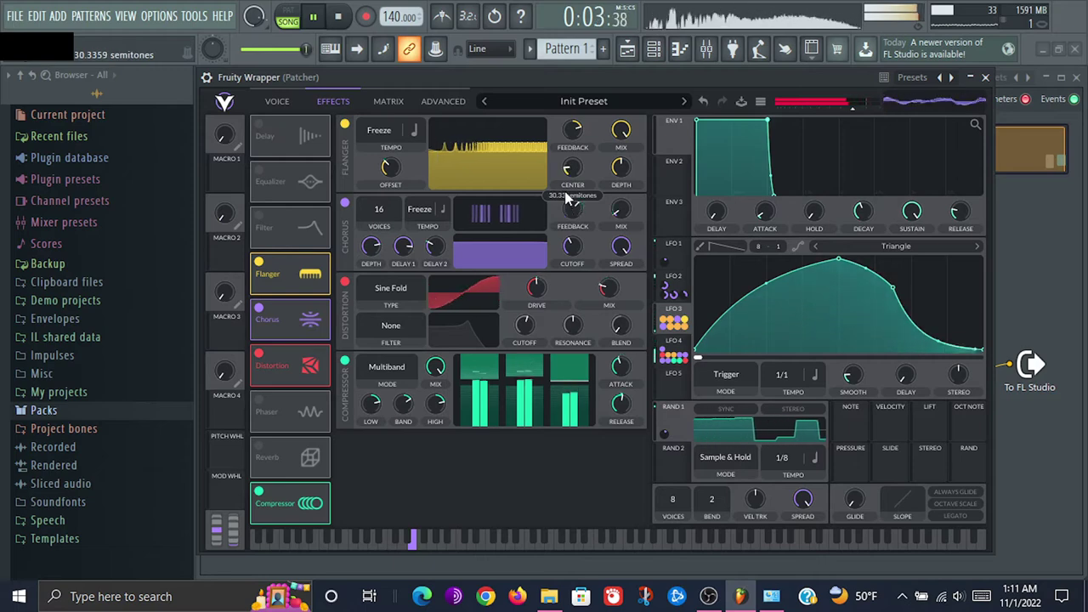
pyautogui.moveTo(572, 132); pyautogui.dragTo(574, 185)
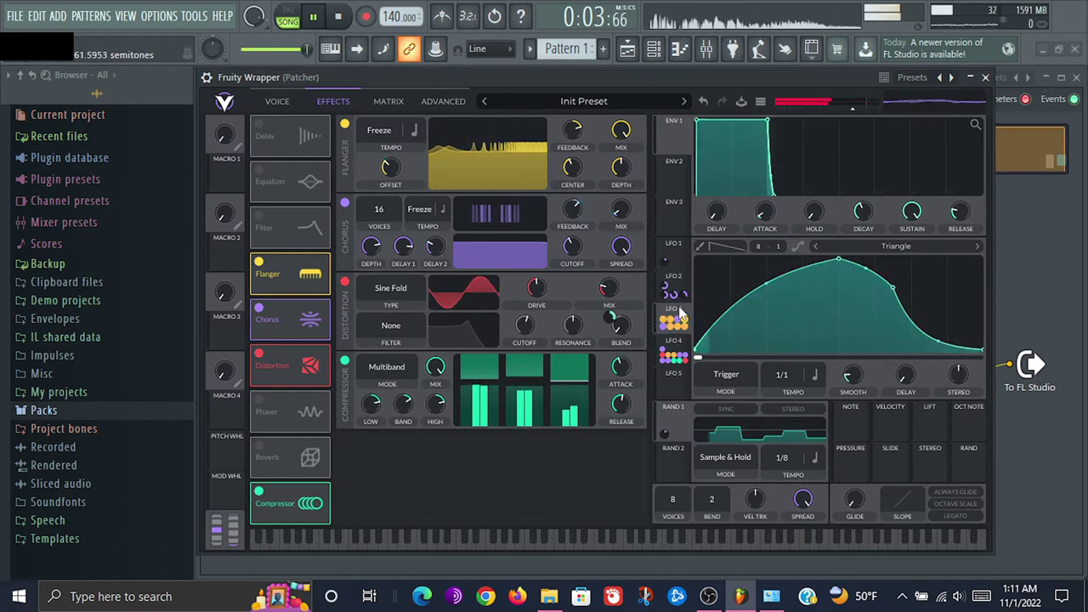
pyautogui.moveTo(679, 315); pyautogui.dragTo(575, 200)
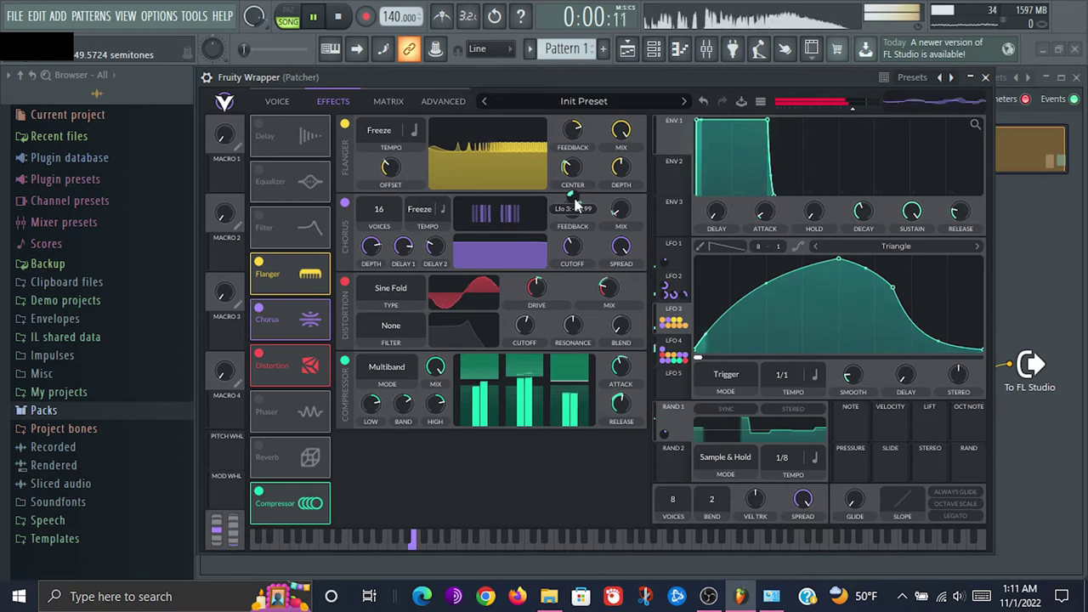
pyautogui.moveTo(575, 204); pyautogui.dragTo(575, 192)
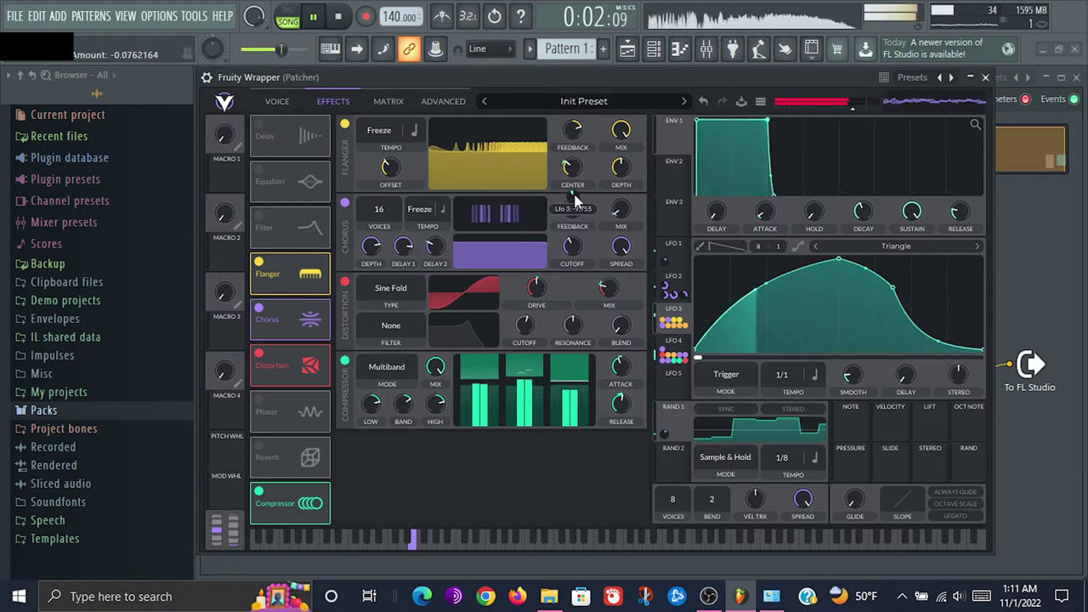
pyautogui.moveTo(574, 181)
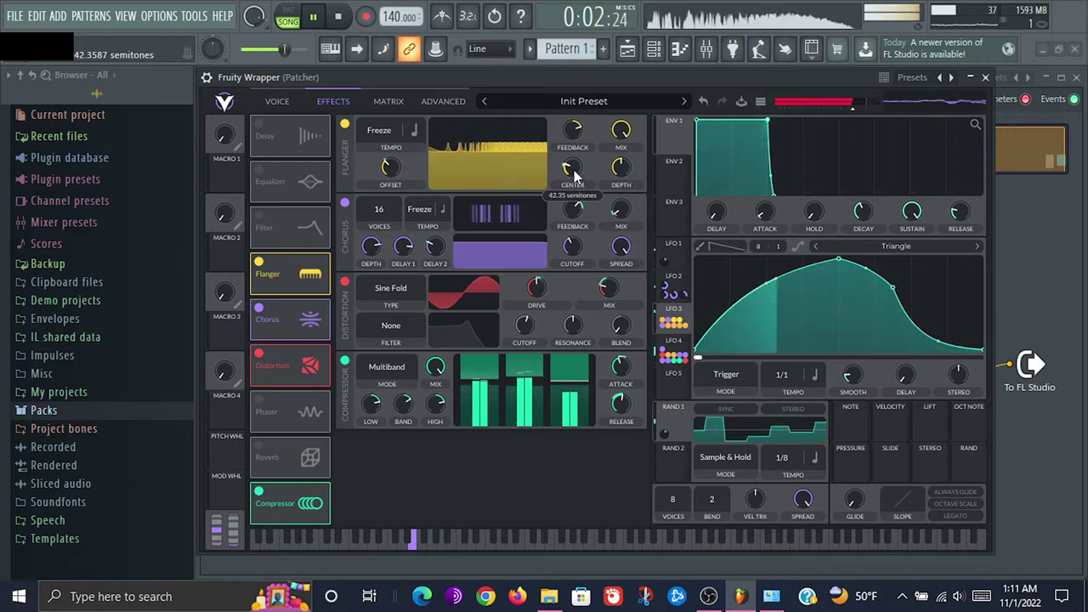
pyautogui.doubleClick(574, 170)
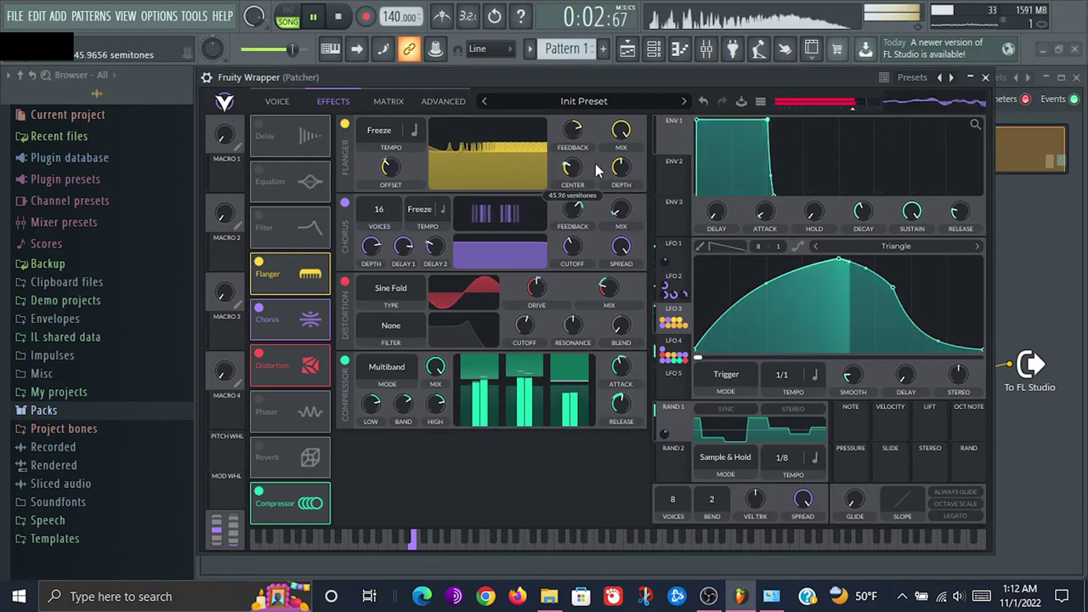
# Modulate the flanger's depth with LFO 4 by about -0.094, lower the depth, and set the center to about 53.2 semitones
pyautogui.moveTo(622, 179); pyautogui.dragTo(621, 196)
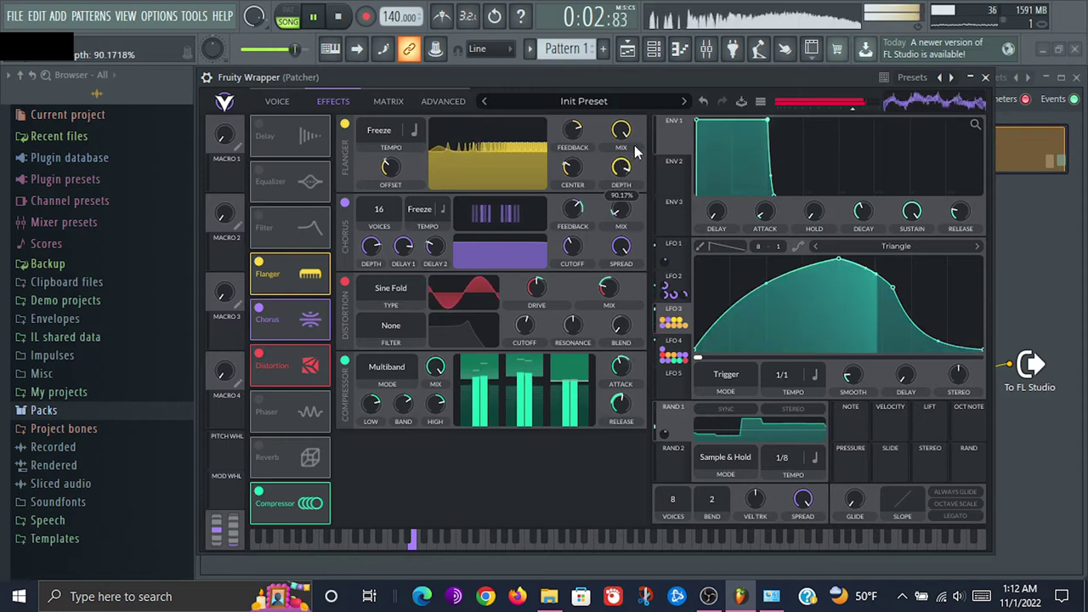
pyautogui.moveTo(634, 145); pyautogui.dragTo(634, 178)
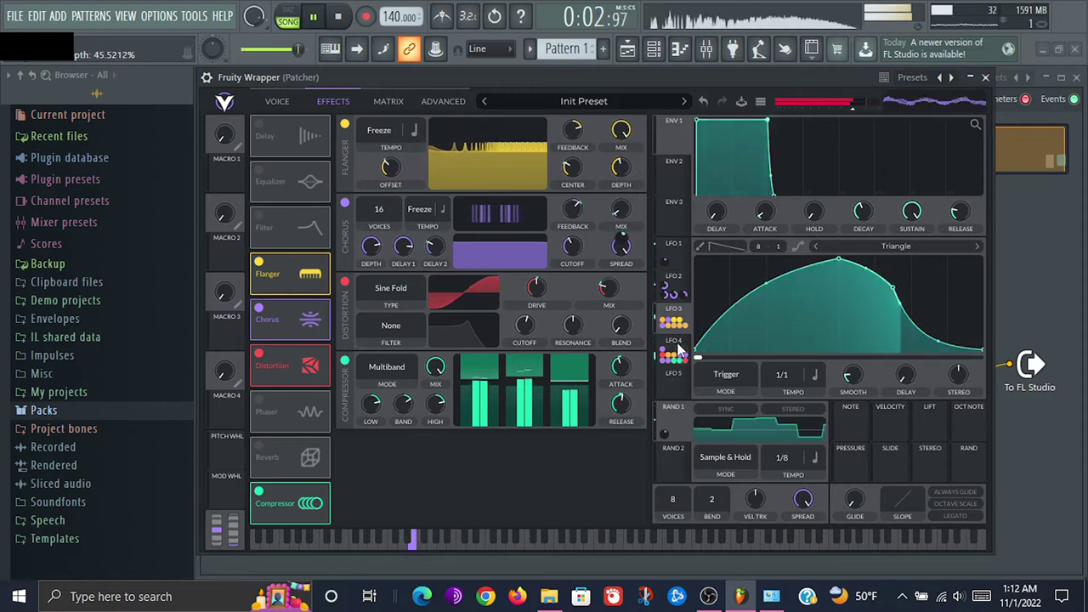
pyautogui.moveTo(678, 343); pyautogui.dragTo(621, 177)
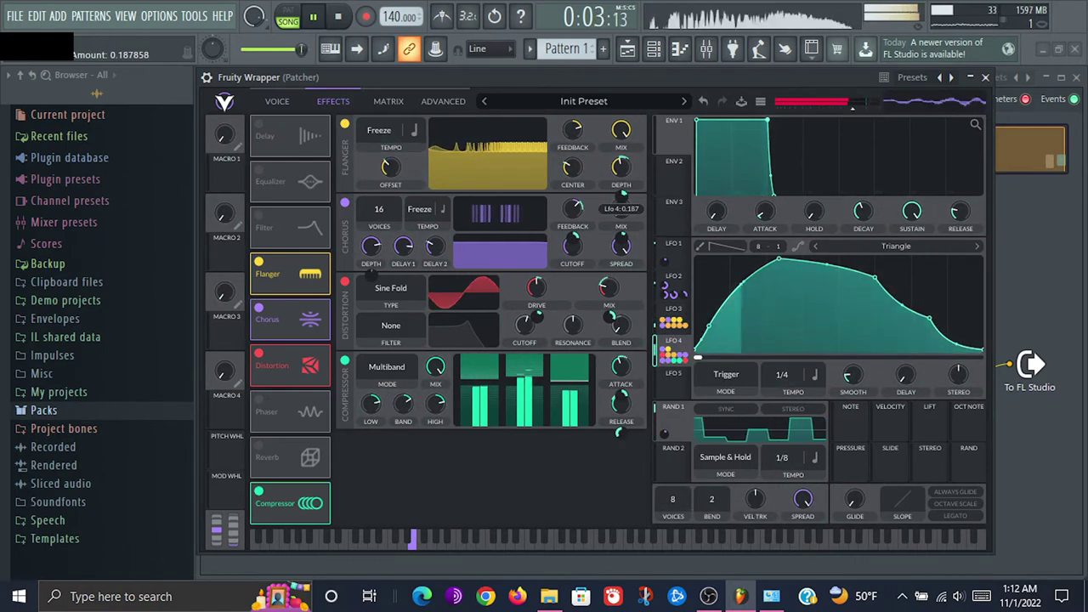
pyautogui.moveTo(623, 182); pyautogui.dragTo(629, 150)
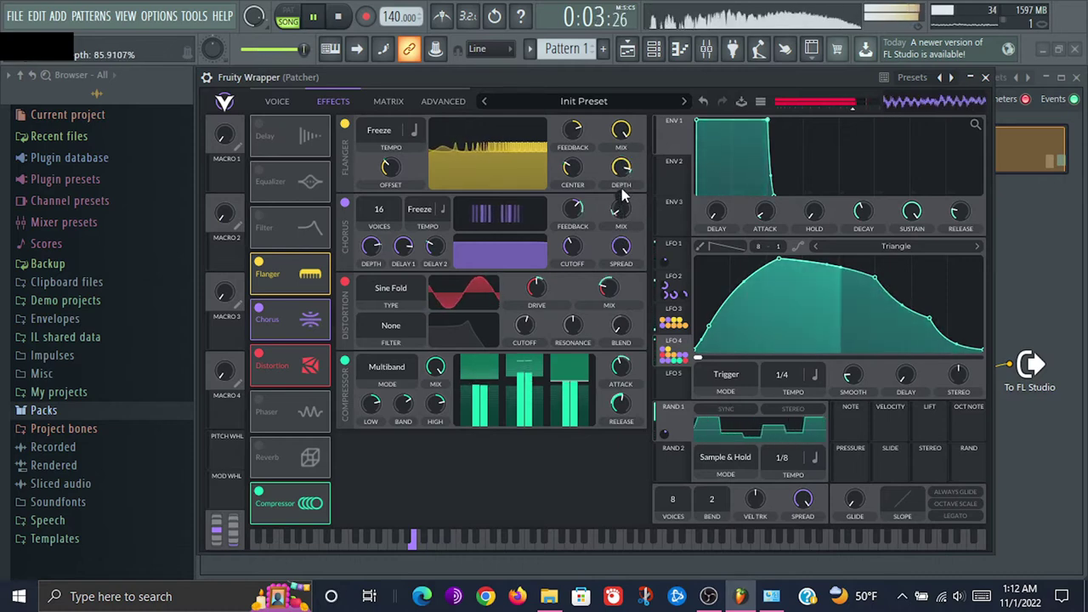
pyautogui.moveTo(621, 196); pyautogui.dragTo(622, 270)
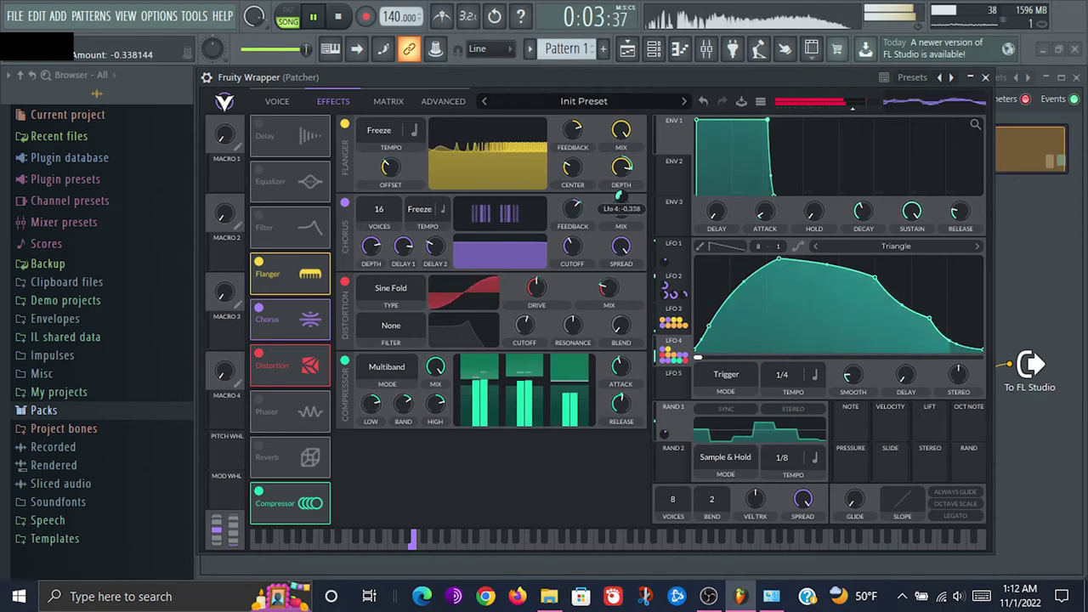
pyautogui.moveTo(619, 195); pyautogui.dragTo(620, 193)
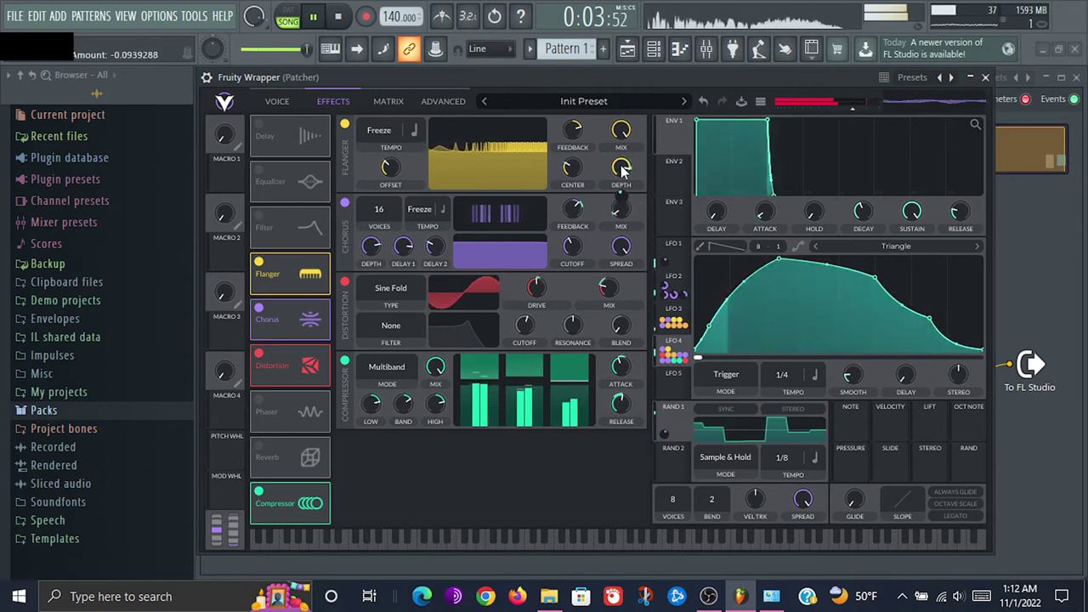
pyautogui.moveTo(621, 169); pyautogui.dragTo(622, 211)
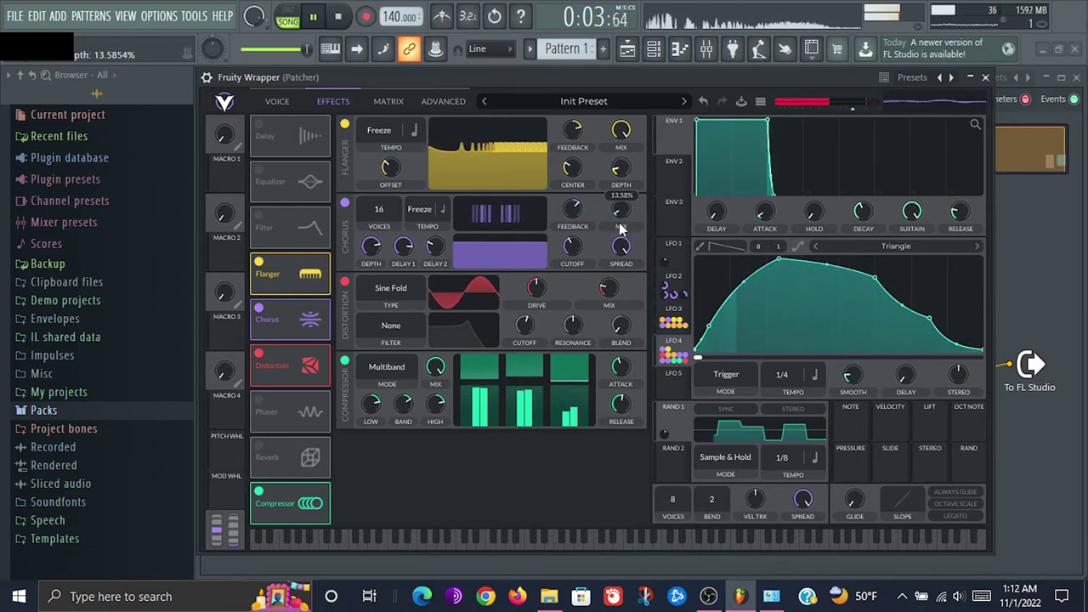
pyautogui.moveTo(619, 228); pyautogui.dragTo(579, 165)
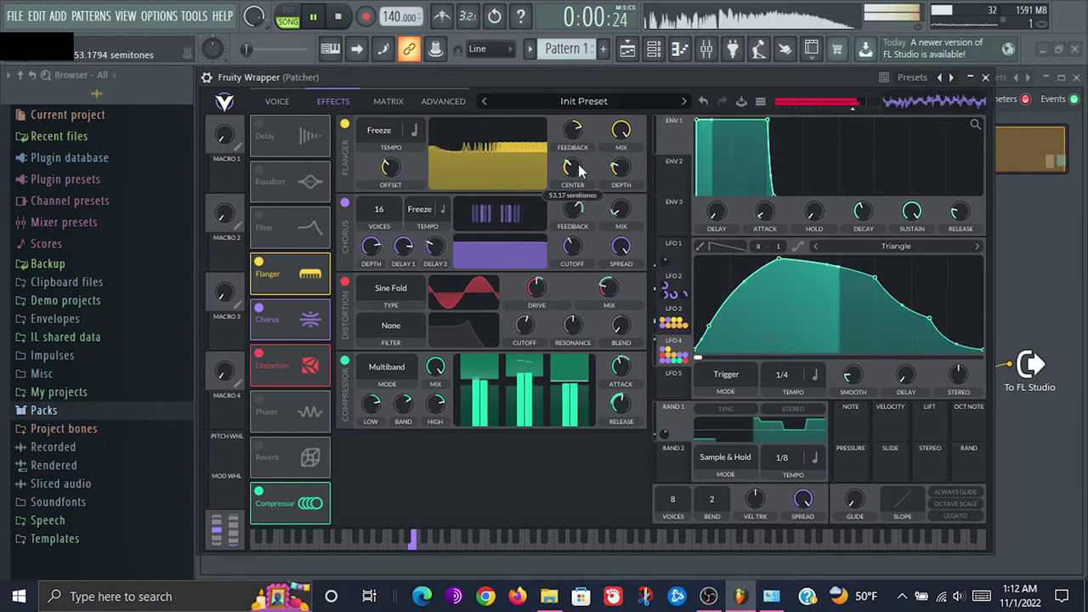
# Lower the flanger's mix, modulate it with LFO 4, and restart playback
pyautogui.moveTo(610, 170)
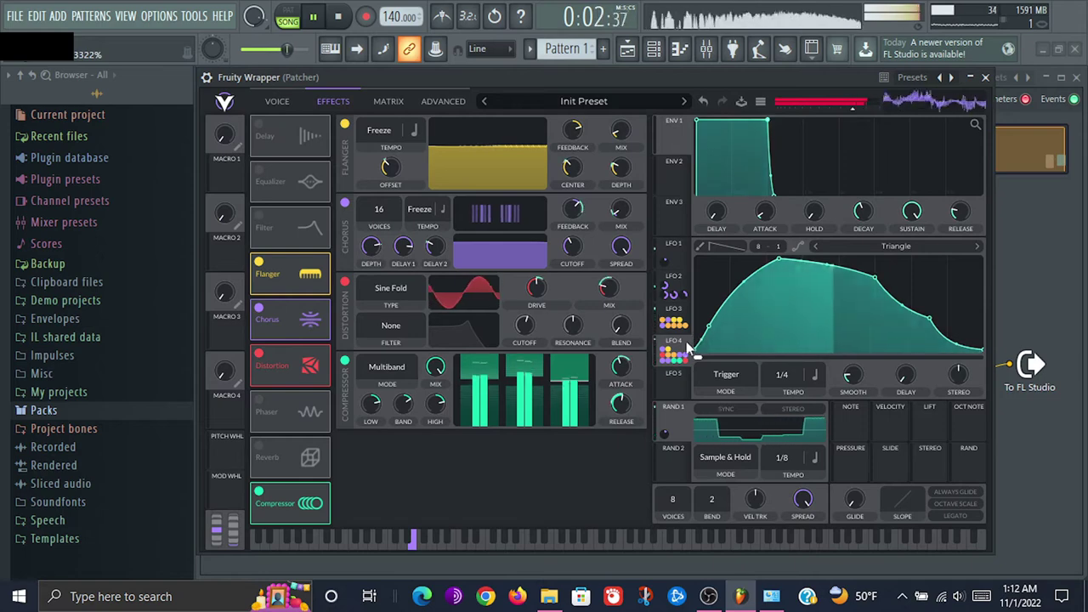
pyautogui.moveTo(690, 350); pyautogui.dragTo(622, 161)
pyautogui.press('space')
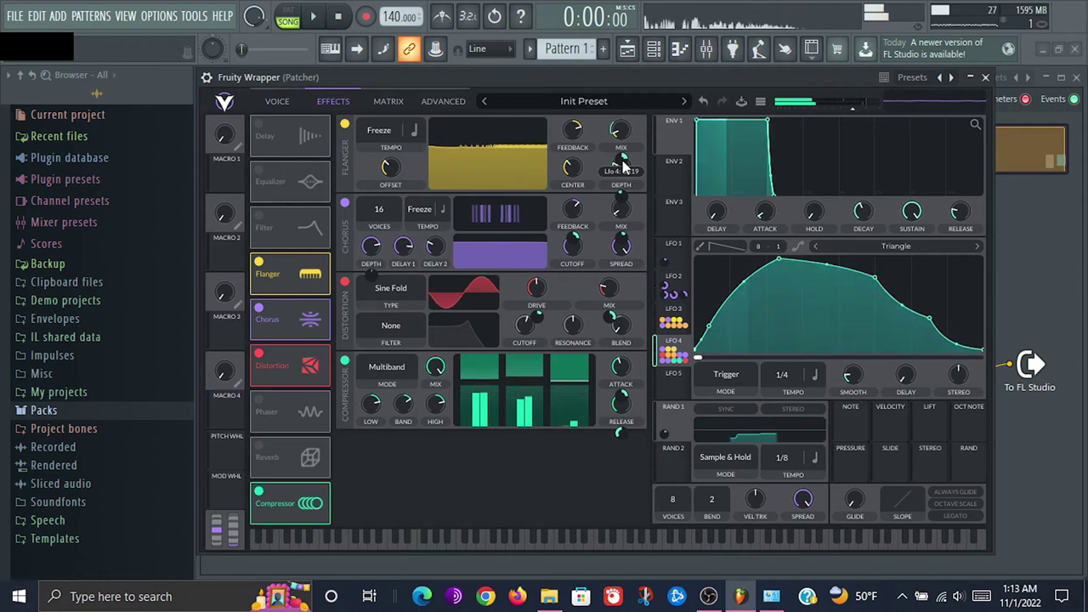
pyautogui.press('space')
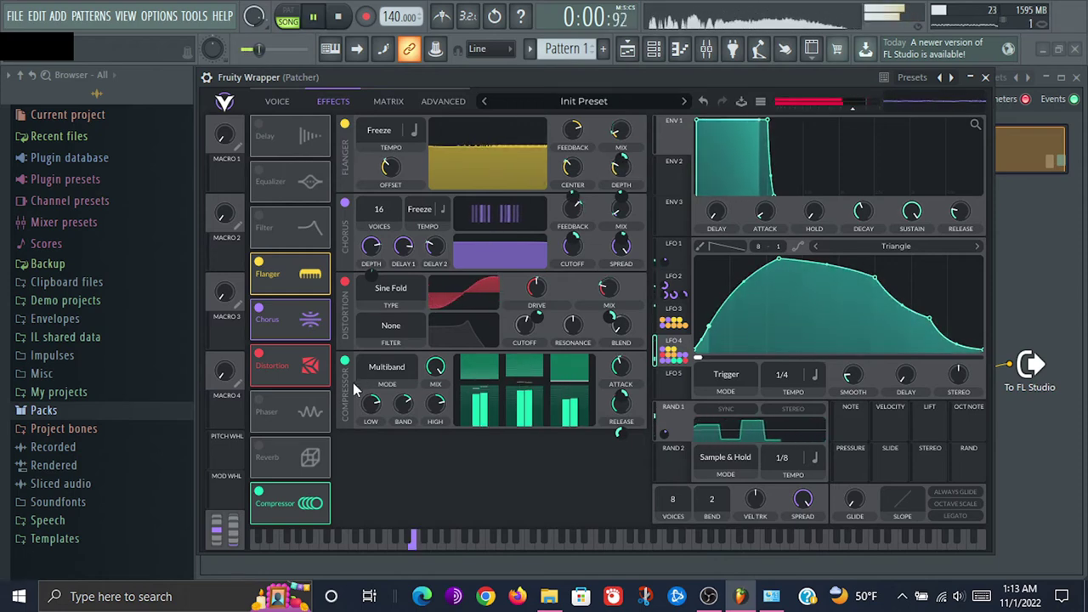
# Enable the Phaser ahead of Flanger with its tempo at Freeze, and modulate its lowered blend with LFO 2 by about 0.54
pyautogui.moveTo(297, 411); pyautogui.dragTo(265, 272)
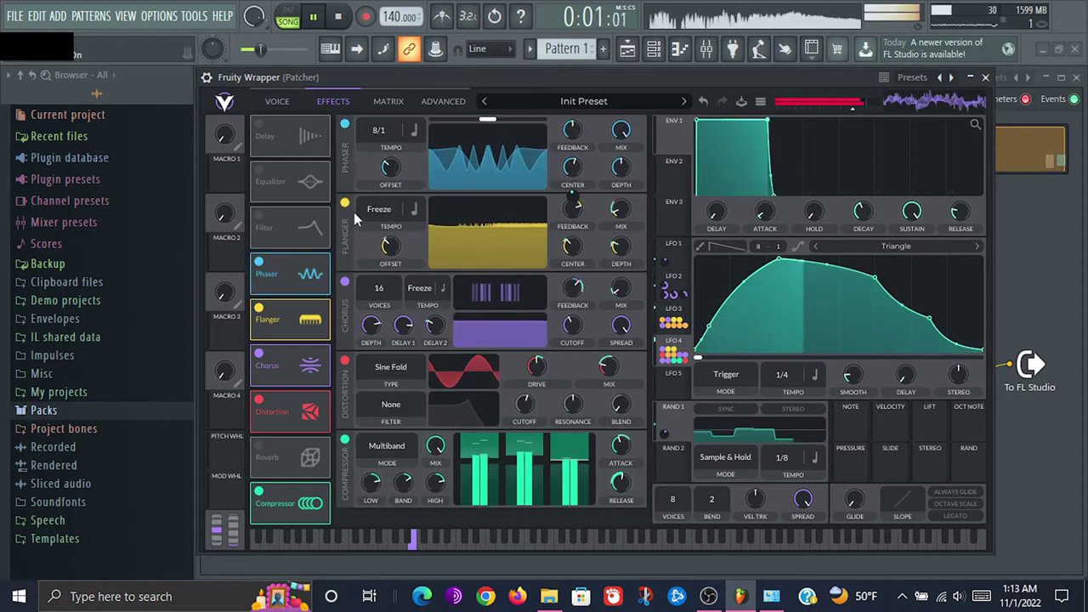
pyautogui.moveTo(490, 120)
pyautogui.mouseDown()
pyautogui.moveTo(477, 121)
pyautogui.moveTo(548, 118)
pyautogui.moveTo(470, 119)
pyautogui.moveTo(481, 121)
pyautogui.mouseUp()
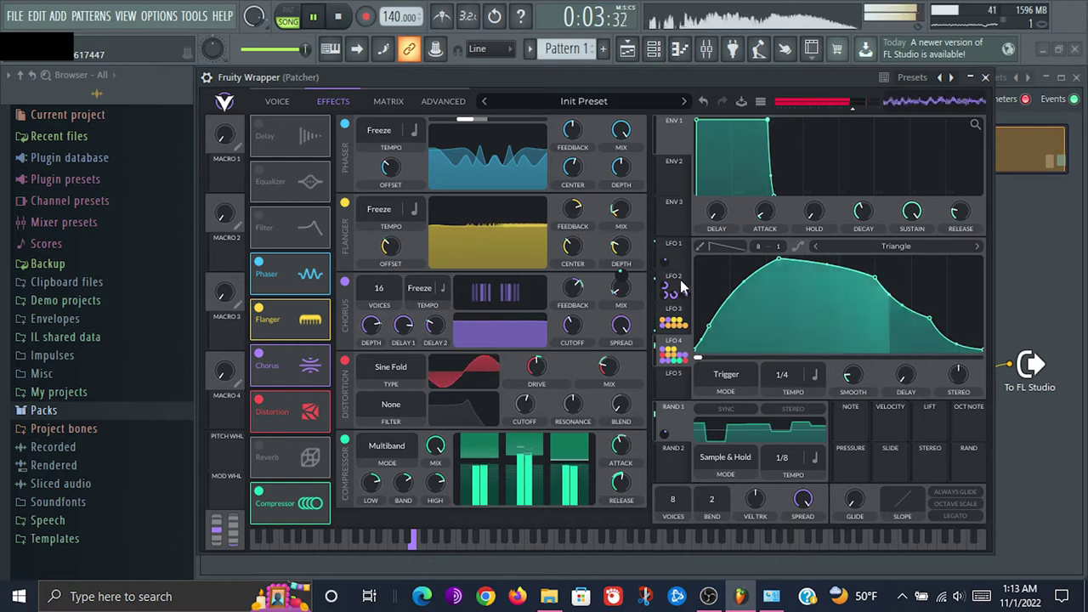
pyautogui.moveTo(677, 285); pyautogui.dragTo(491, 121)
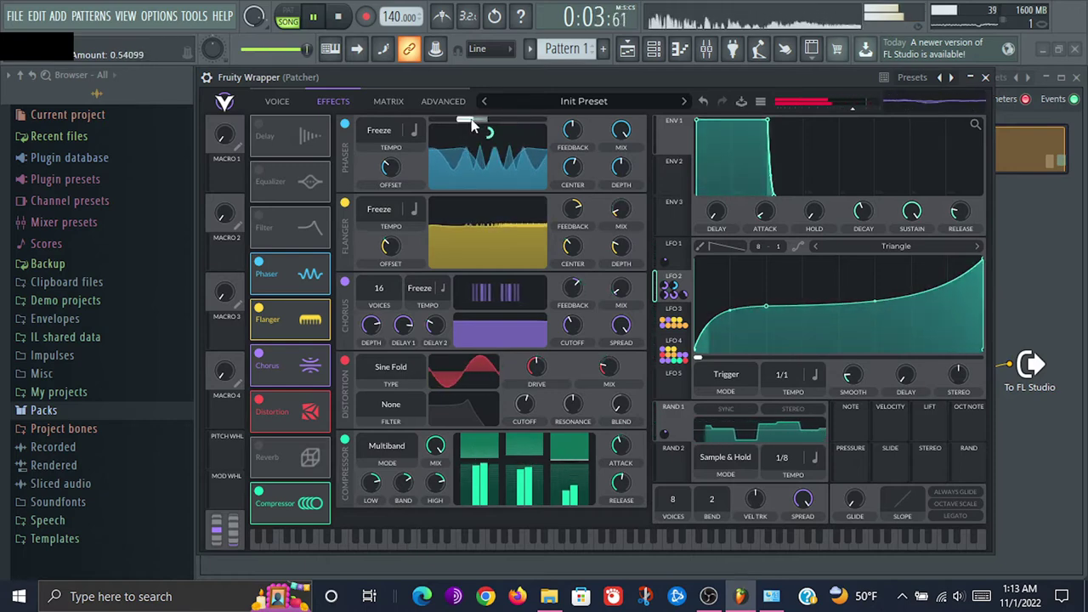
# Raise the phaser's blend to its midpoint and reduce the blend's LFO 2 modulation amount to about 0.26
pyautogui.moveTo(472, 119); pyautogui.dragTo(494, 121)
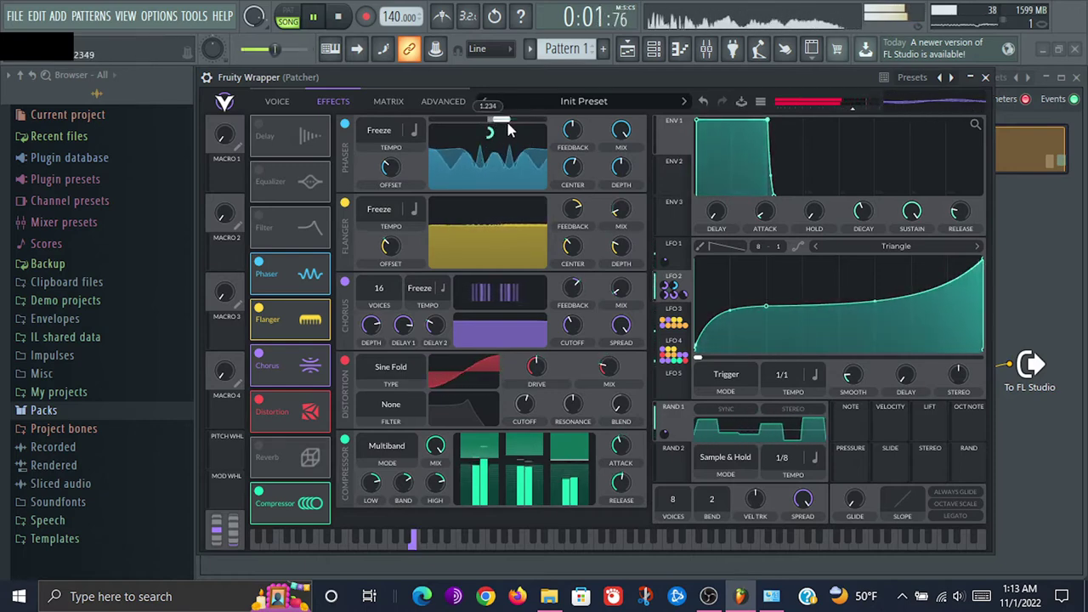
pyautogui.scroll(-1, 499, 131)
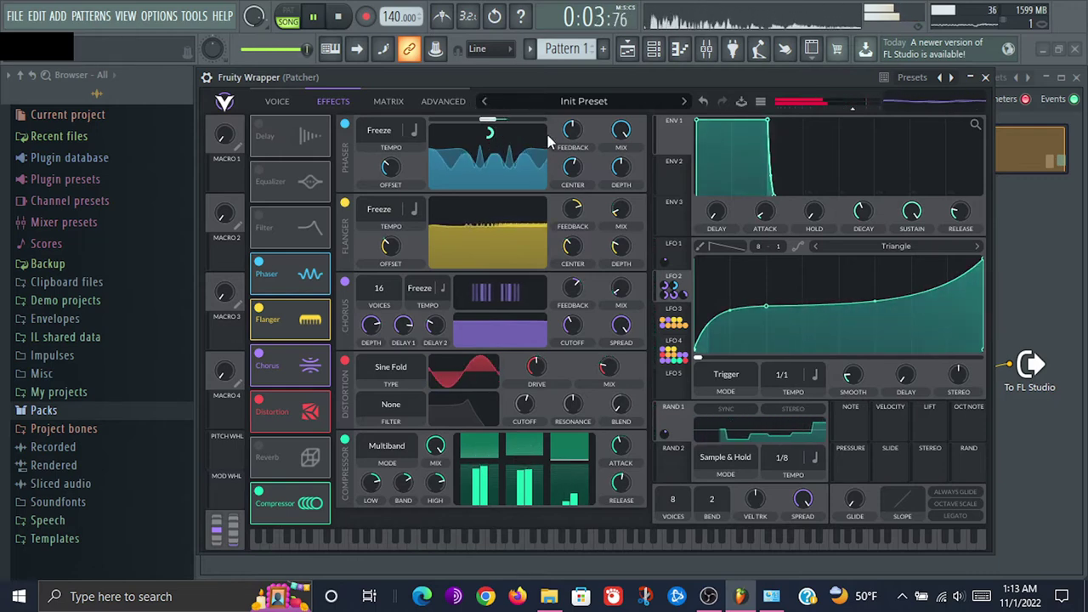
pyautogui.scroll(1, 490, 136)
pyautogui.scroll(-2, 489, 131)
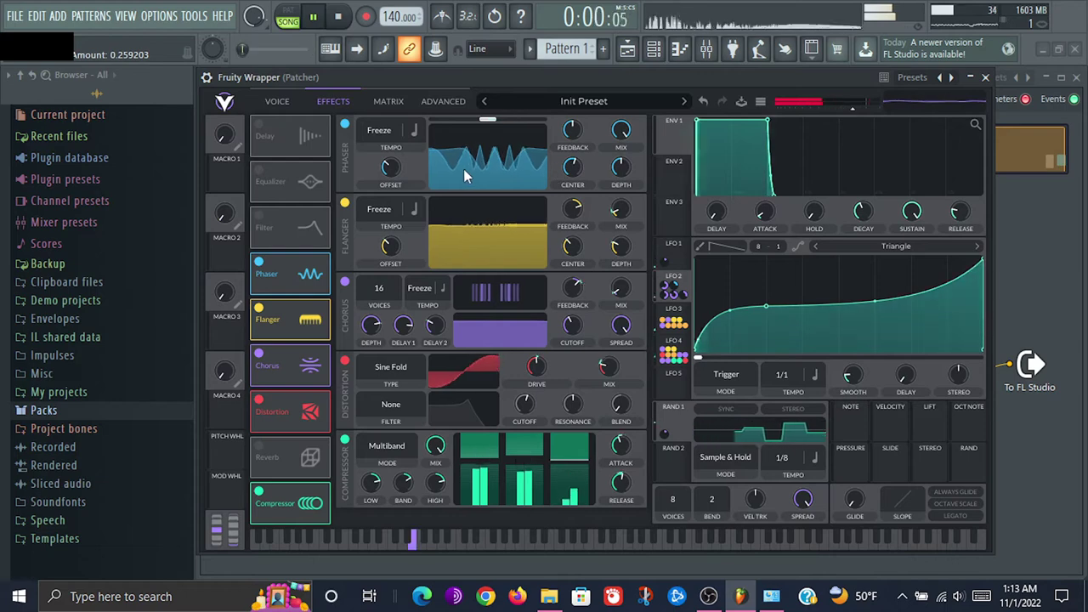
pyautogui.scroll(-2, 391, 174)
# Modulate the phaser's offset with LFO 3 by about 0.056 and set the offset to about 143.67
pyautogui.moveTo(393, 176)
pyautogui.mouseDown()
pyautogui.moveTo(393, 196)
pyautogui.moveTo(403, 153)
pyautogui.moveTo(403, 170)
pyautogui.mouseUp()
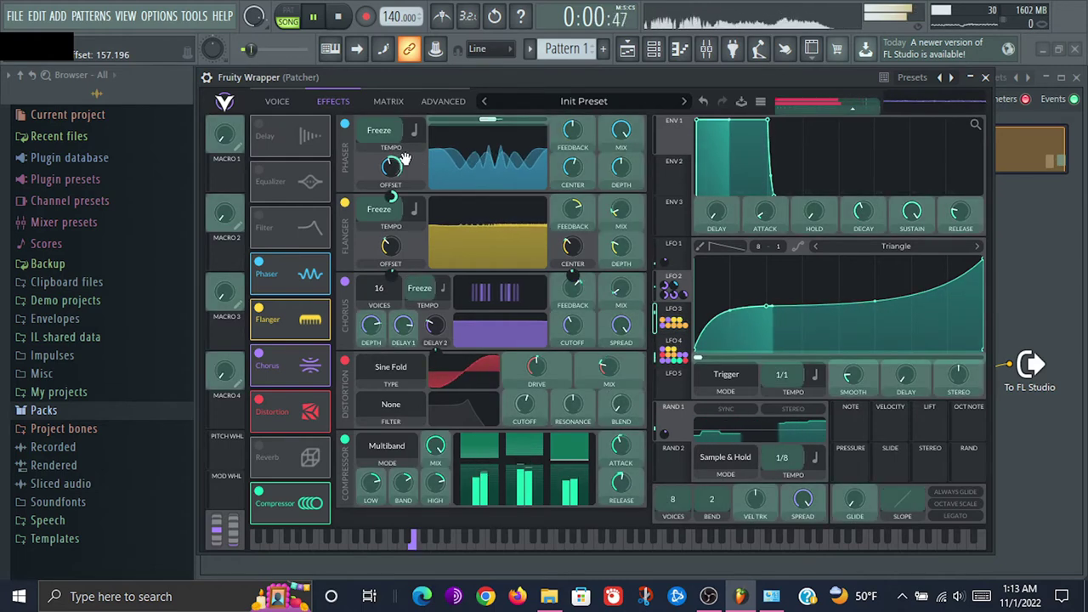
pyautogui.moveTo(680, 314); pyautogui.dragTo(392, 211)
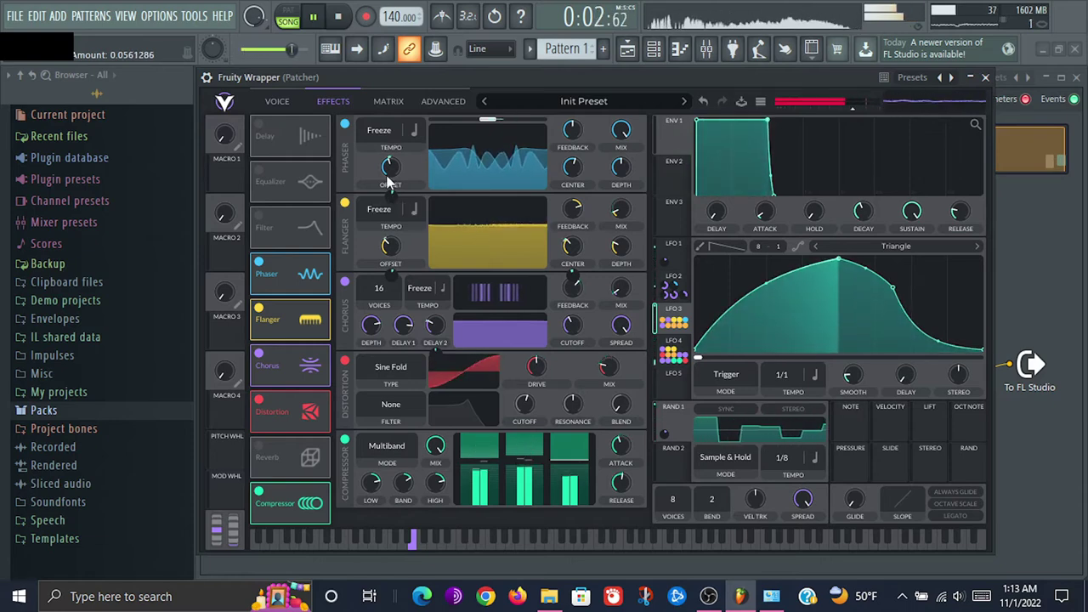
pyautogui.moveTo(393, 160)
pyautogui.mouseDown()
pyautogui.moveTo(392, 184)
pyautogui.moveTo(403, 141)
pyautogui.moveTo(403, 189)
pyautogui.moveTo(403, 175)
pyautogui.mouseUp()
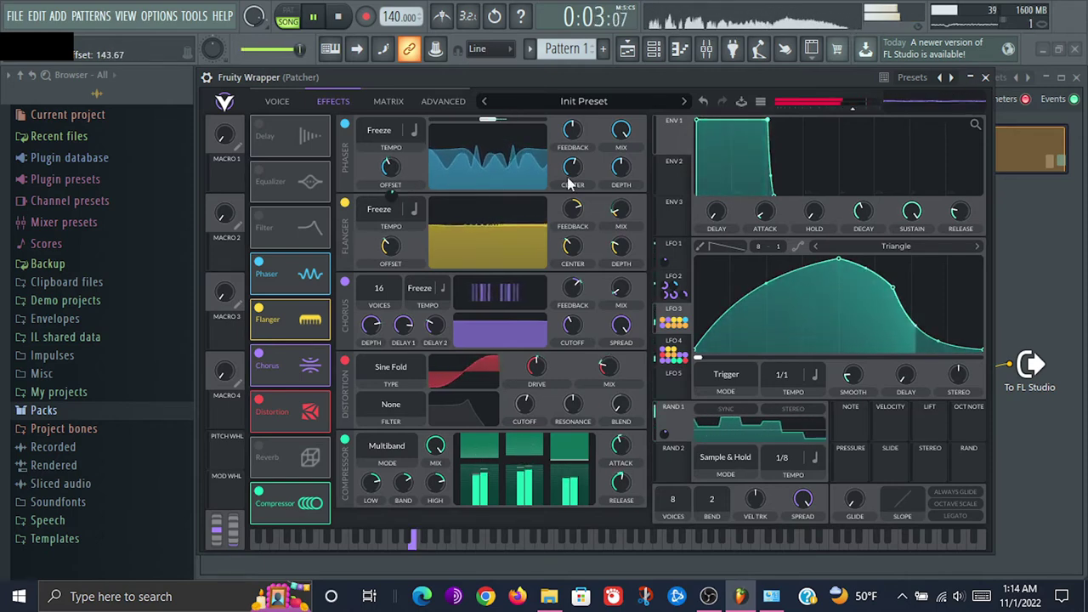
# Raise the phaser's center to about 93 semitones and adjust the phaser's LFO modulation and mix
pyautogui.moveTo(574, 164)
pyautogui.mouseDown()
pyautogui.moveTo(573, 182)
pyautogui.moveTo(579, 161)
pyautogui.mouseUp()
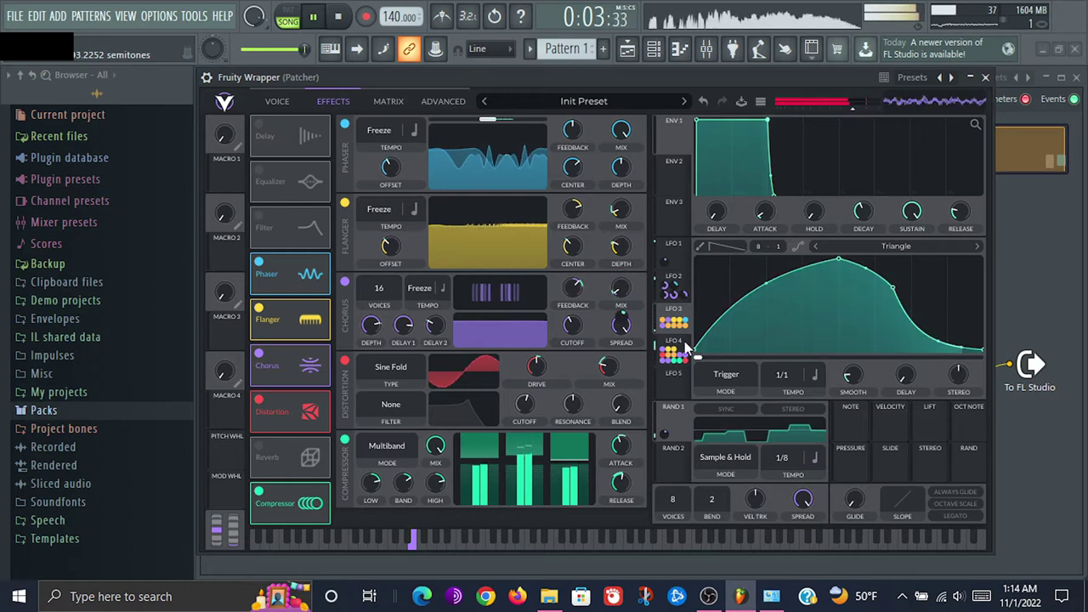
pyautogui.moveTo(683, 345); pyautogui.dragTo(573, 206)
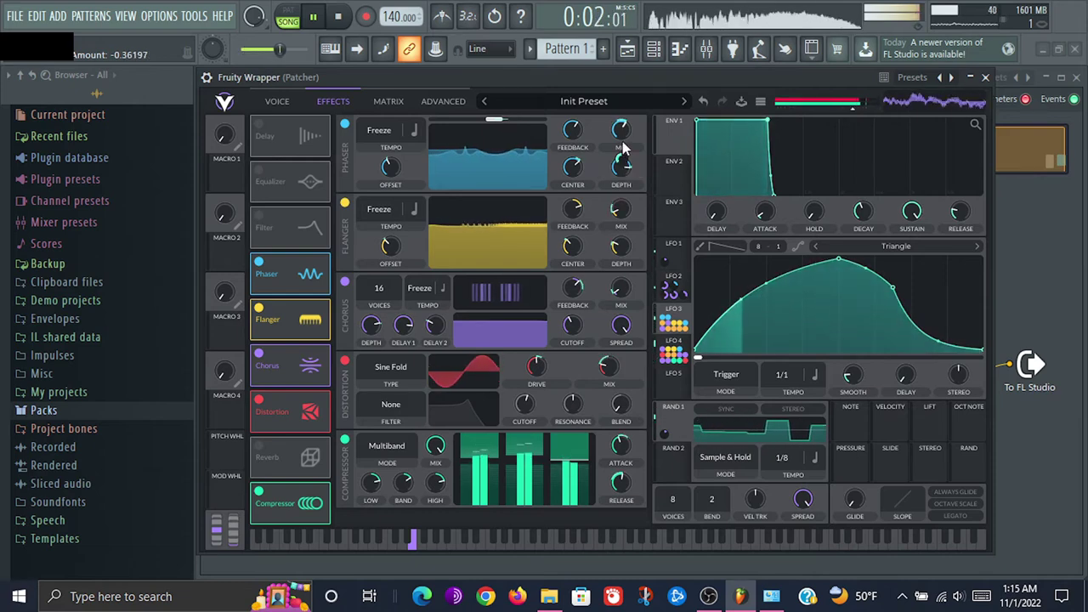
pyautogui.moveTo(624, 133)
pyautogui.mouseDown()
pyautogui.moveTo(625, 117)
pyautogui.moveTo(630, 150)
pyautogui.mouseUp()
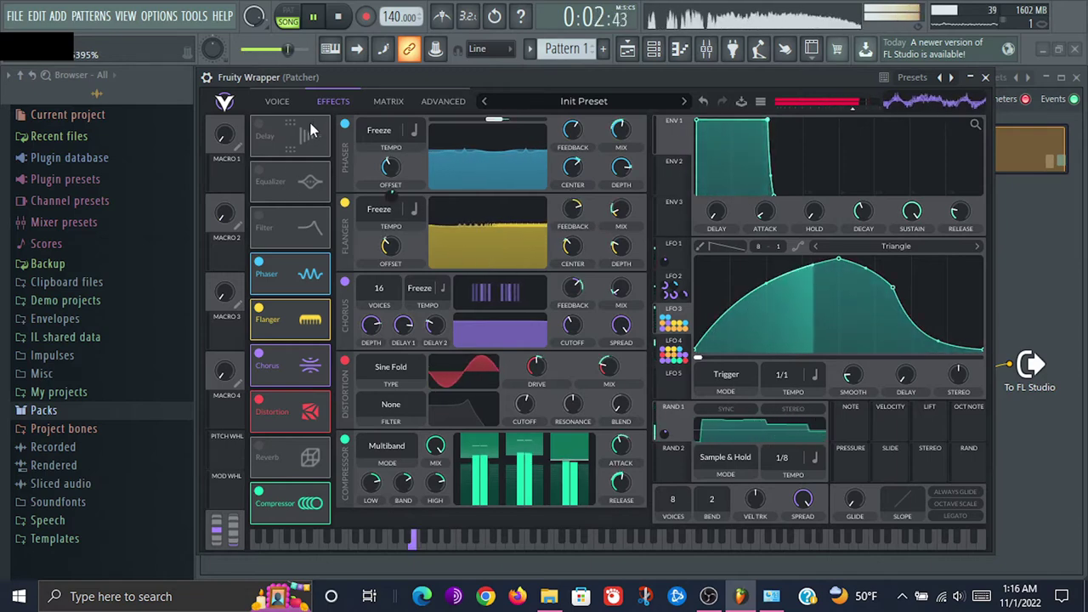
# Place the Delay effect between Flanger and Chorus in the effects chain and set its mode to Ping Pong
pyautogui.moveTo(297, 137); pyautogui.dragTo(263, 316)
pyautogui.press('space')
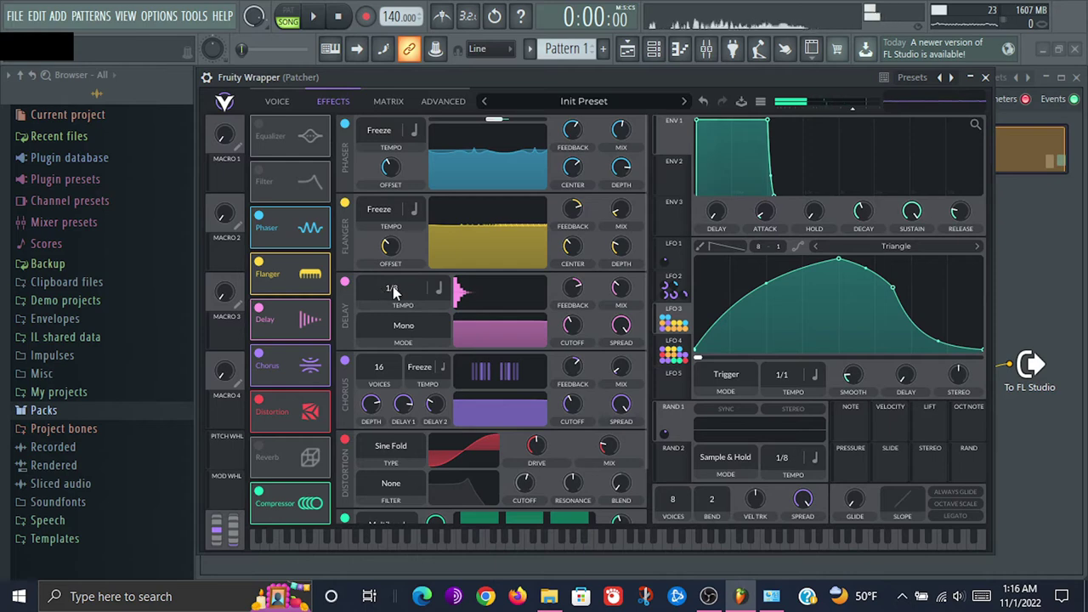
pyautogui.click(399, 327)
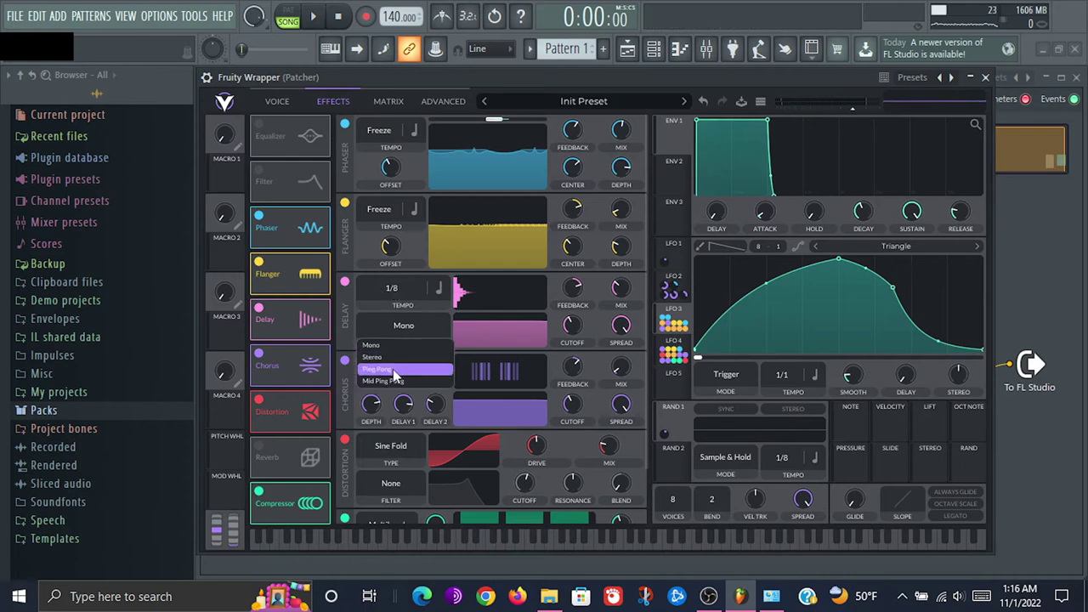
pyautogui.click(393, 370)
# Switch both delay times to Seconds, set them to about 0.006 s and 0.018 s, and play the result briefly
pyautogui.click(392, 290)
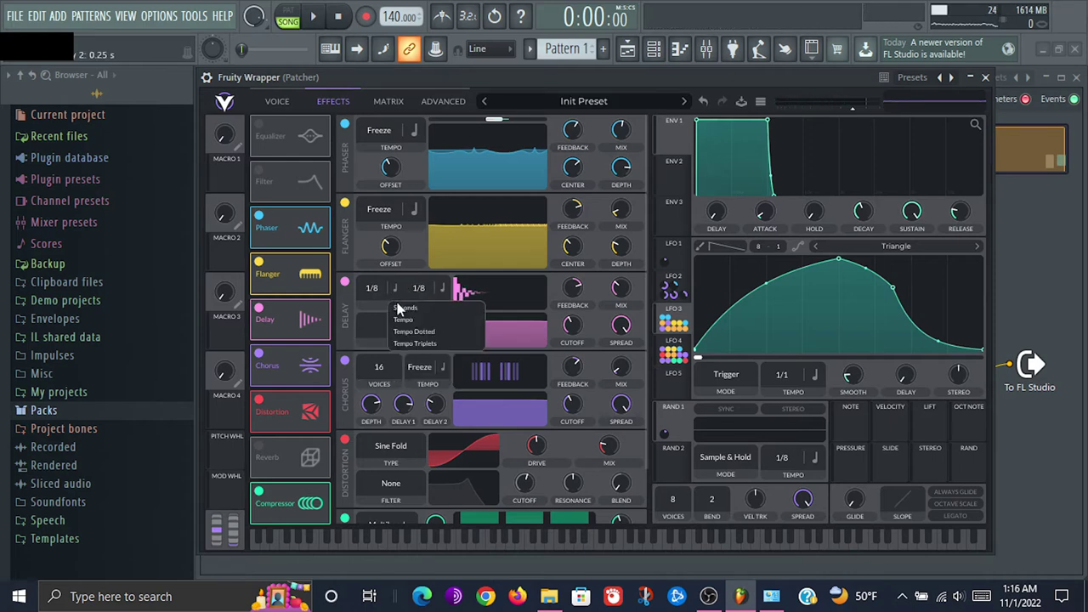
pyautogui.click(403, 308)
pyautogui.click(440, 289)
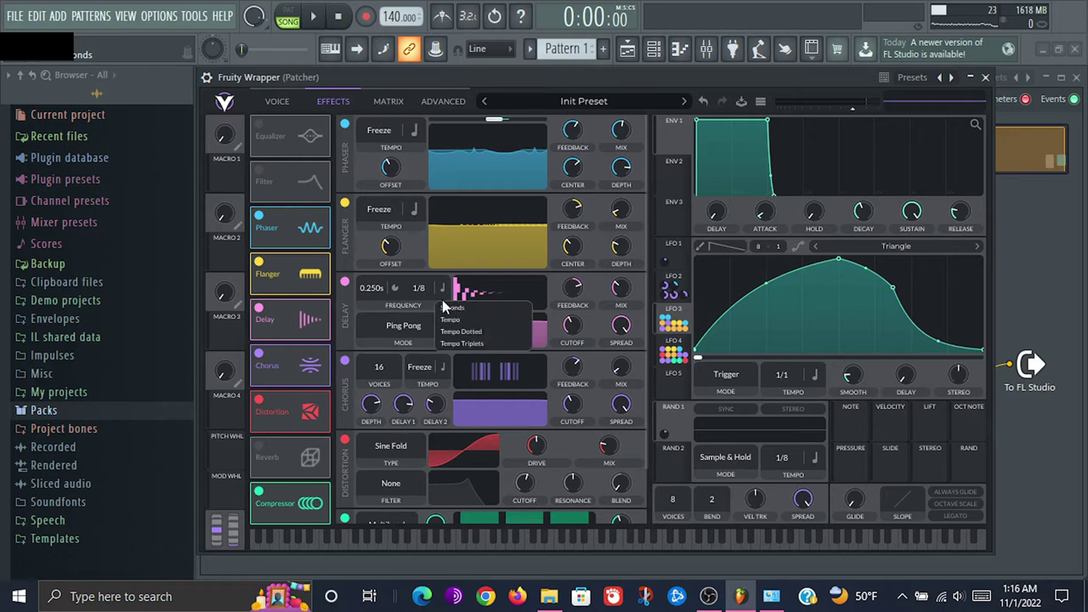
pyautogui.click(451, 309)
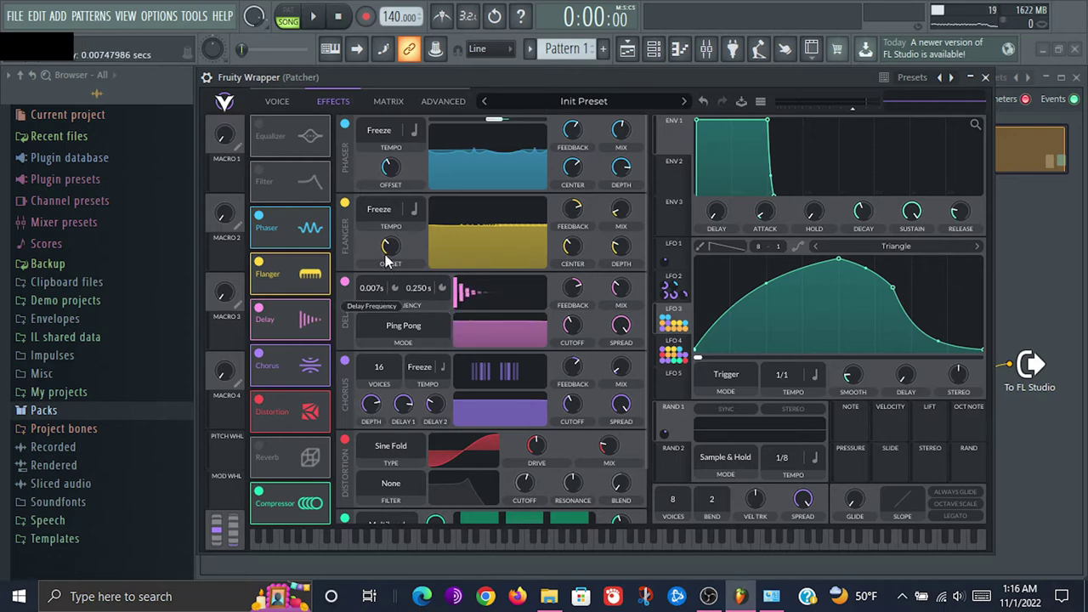
pyautogui.scroll(-5, 421, 289)
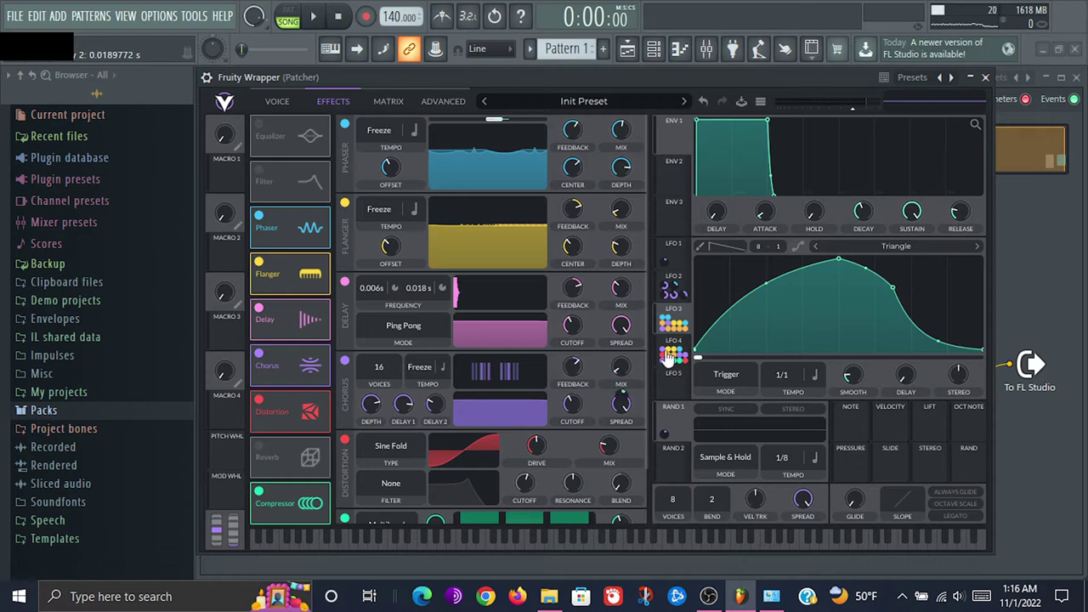
pyautogui.press('space')
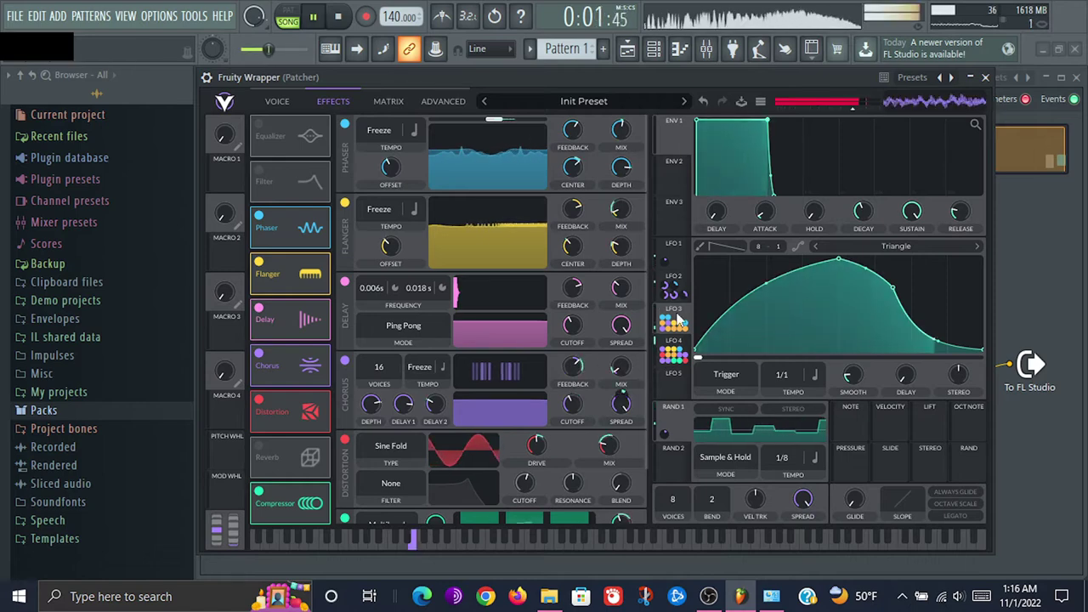
pyautogui.press('space')
# Modulate the delay's first frequency with LFO 5 at an amount of about -0.257 while playing the song
pyautogui.moveTo(673, 378); pyautogui.dragTo(374, 294)
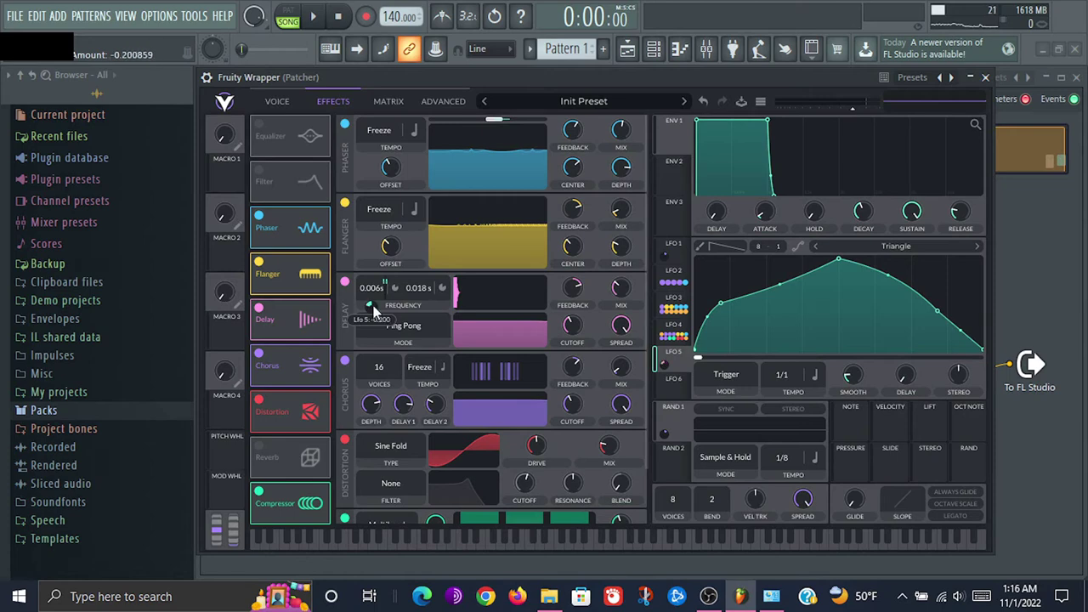
pyautogui.press('space')
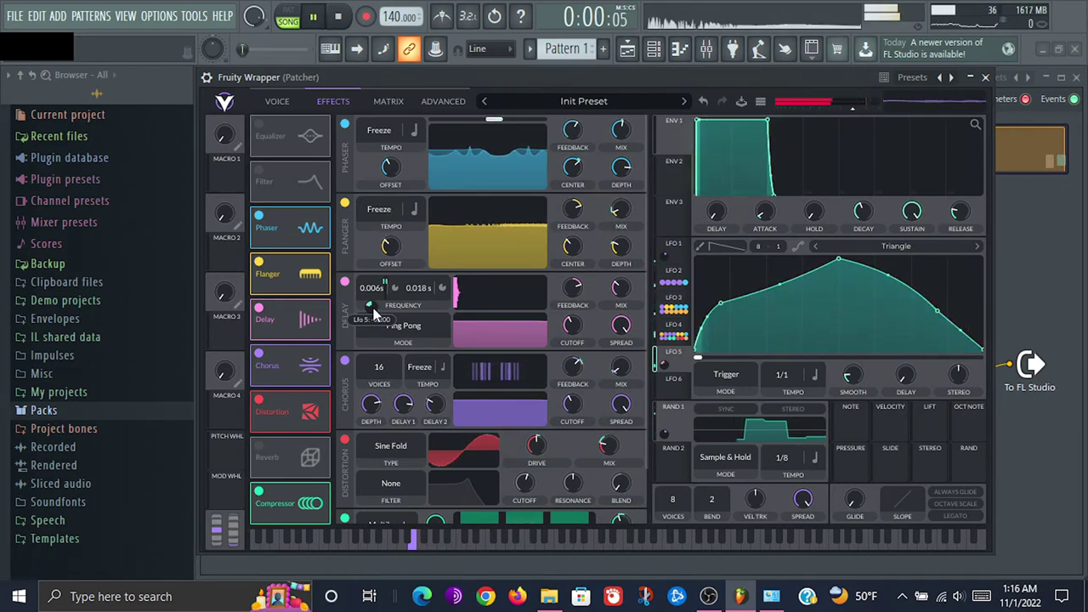
pyautogui.moveTo(372, 309); pyautogui.dragTo(371, 299)
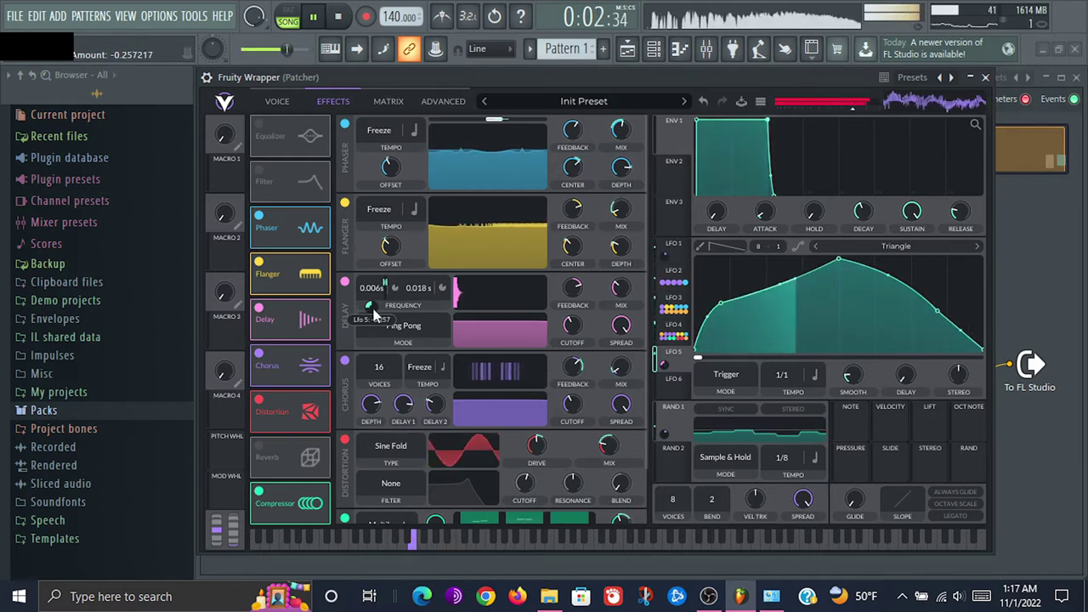
# Reshape the LFO 5 curve by moving its peak earlier and shifting the falling point to an earlier, higher position
pyautogui.moveTo(833, 260); pyautogui.dragTo(777, 259)
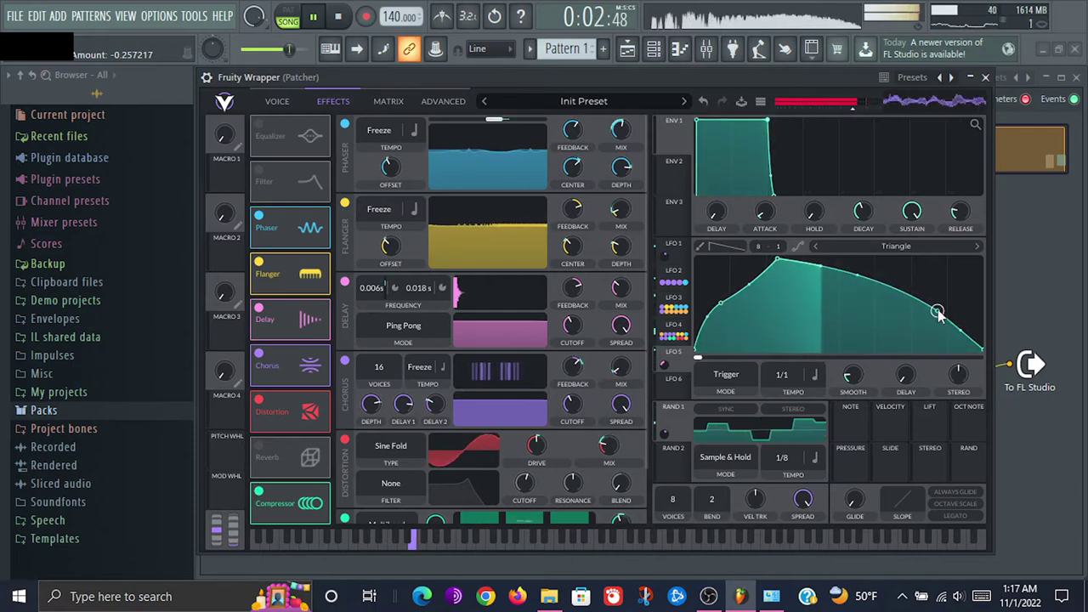
pyautogui.moveTo(937, 311); pyautogui.dragTo(863, 268)
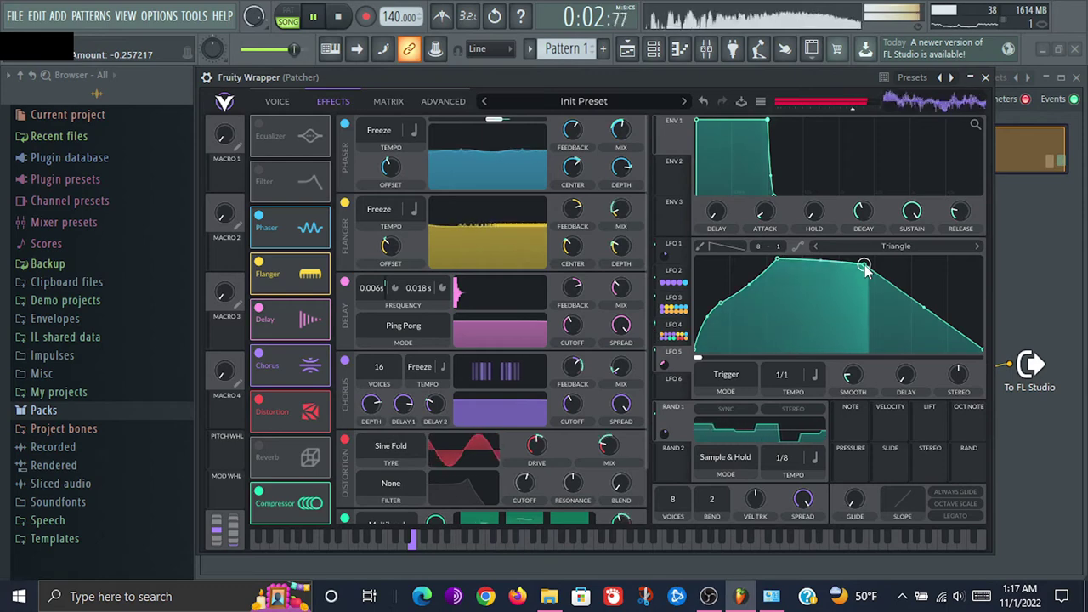
pyautogui.moveTo(866, 269); pyautogui.dragTo(911, 291)
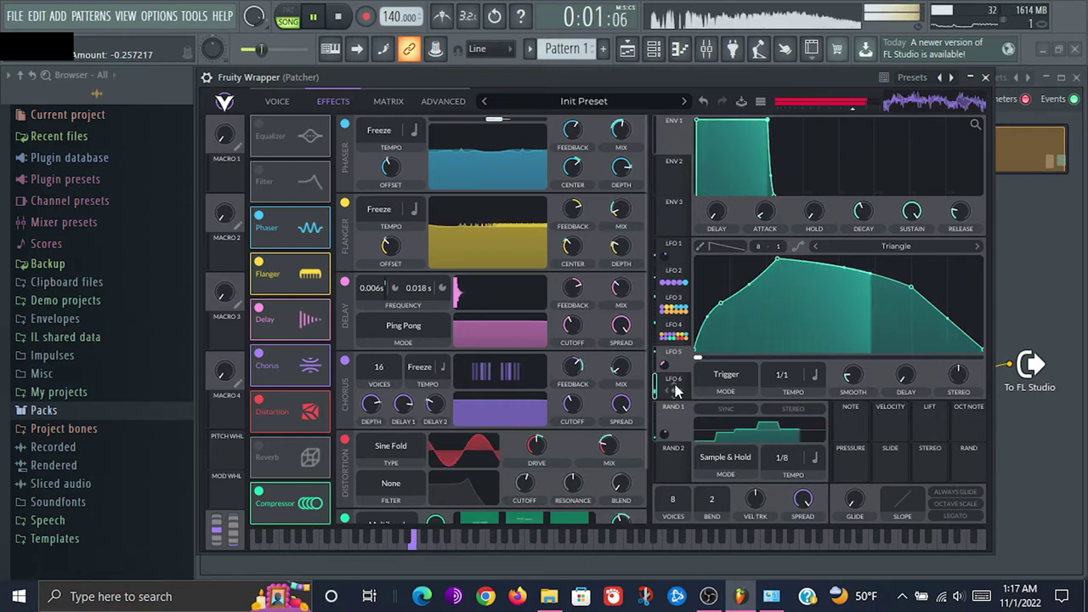
# Modulate the delay's second frequency with LFO 6 at about -0.077 and set that delay time to about 0.098 s
pyautogui.click(676, 389)
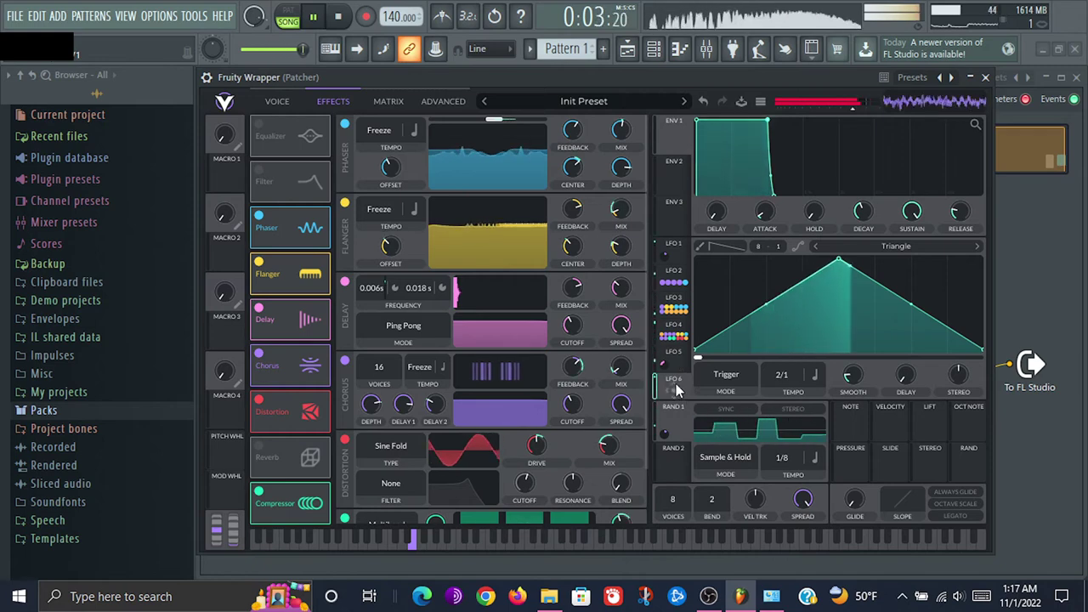
pyautogui.moveTo(676, 384); pyautogui.dragTo(427, 289)
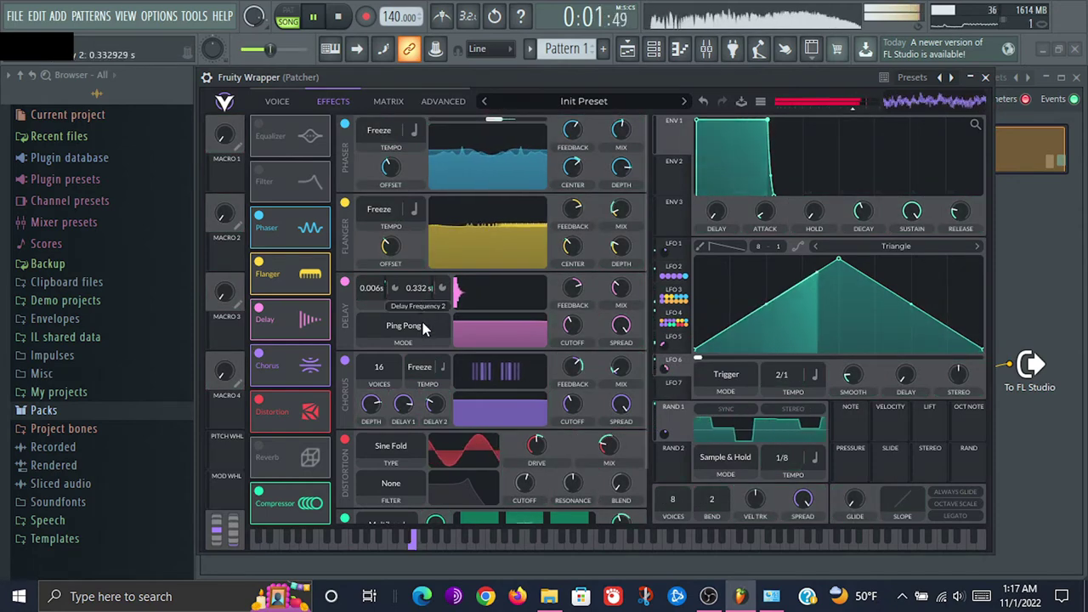
pyautogui.moveTo(425, 329); pyautogui.dragTo(420, 296)
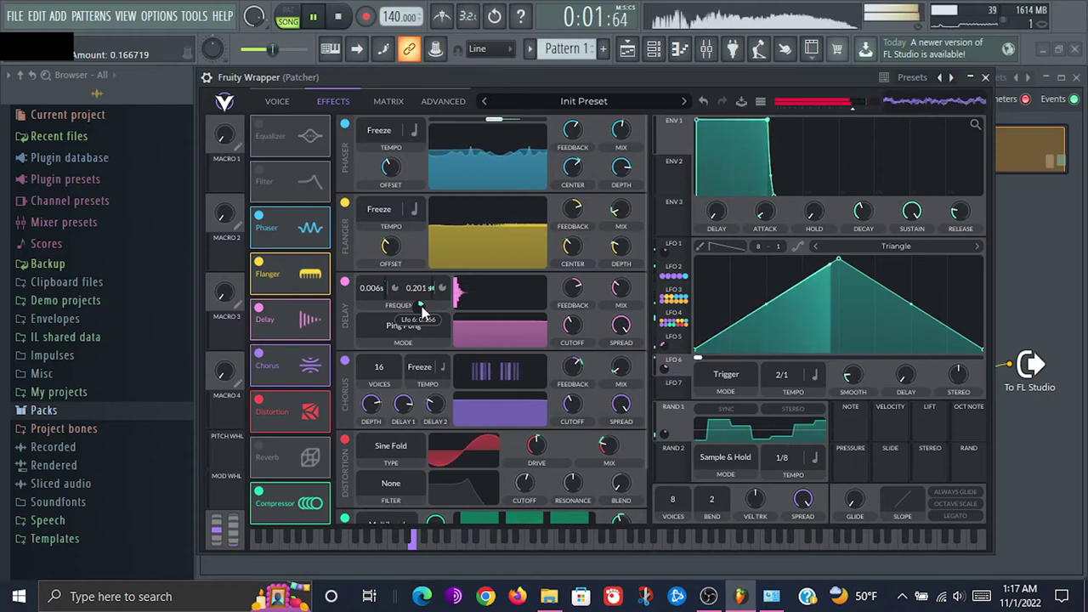
pyautogui.moveTo(422, 306); pyautogui.dragTo(421, 318)
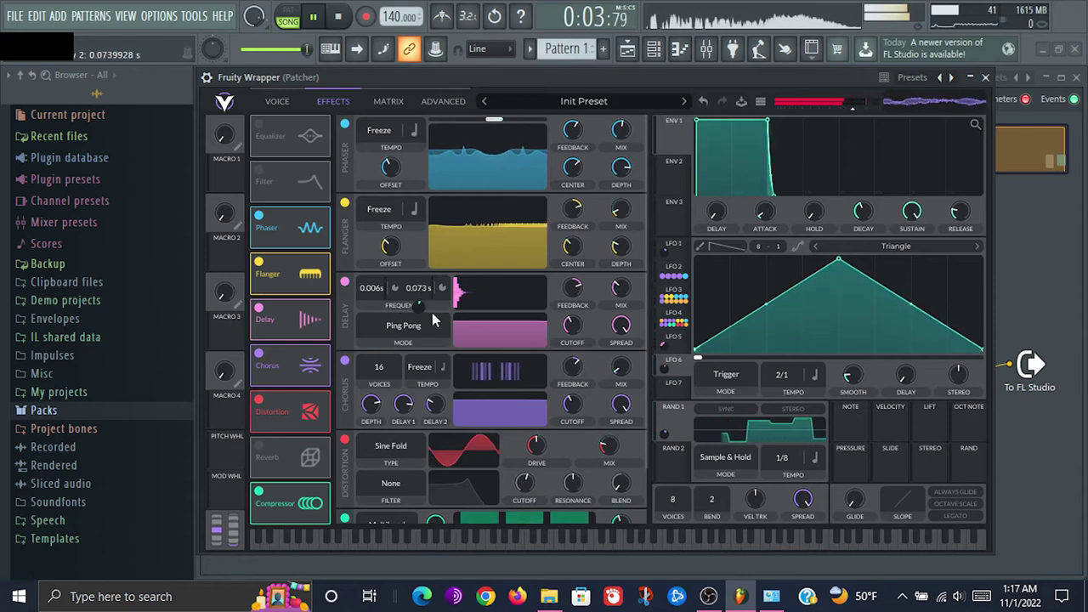
pyautogui.moveTo(420, 306); pyautogui.dragTo(421, 307)
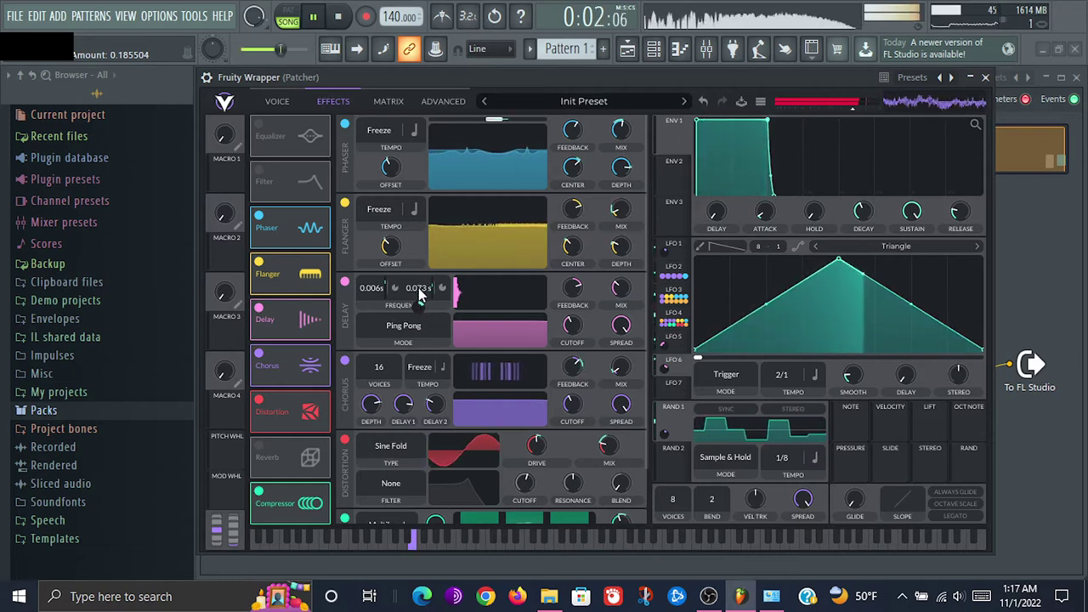
pyautogui.moveTo(421, 312); pyautogui.dragTo(420, 340)
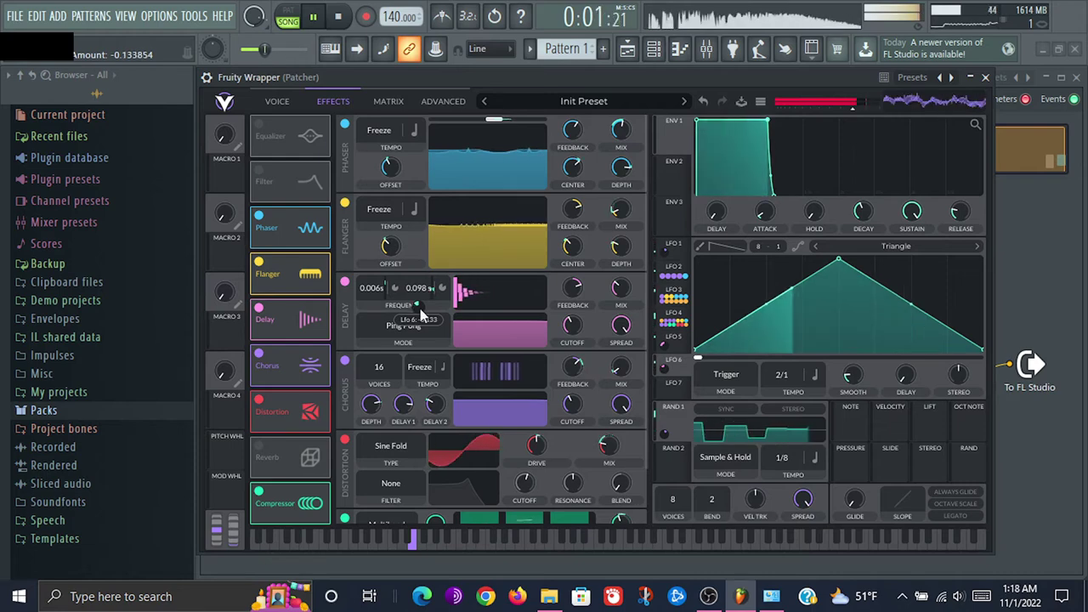
pyautogui.moveTo(420, 308); pyautogui.dragTo(418, 303)
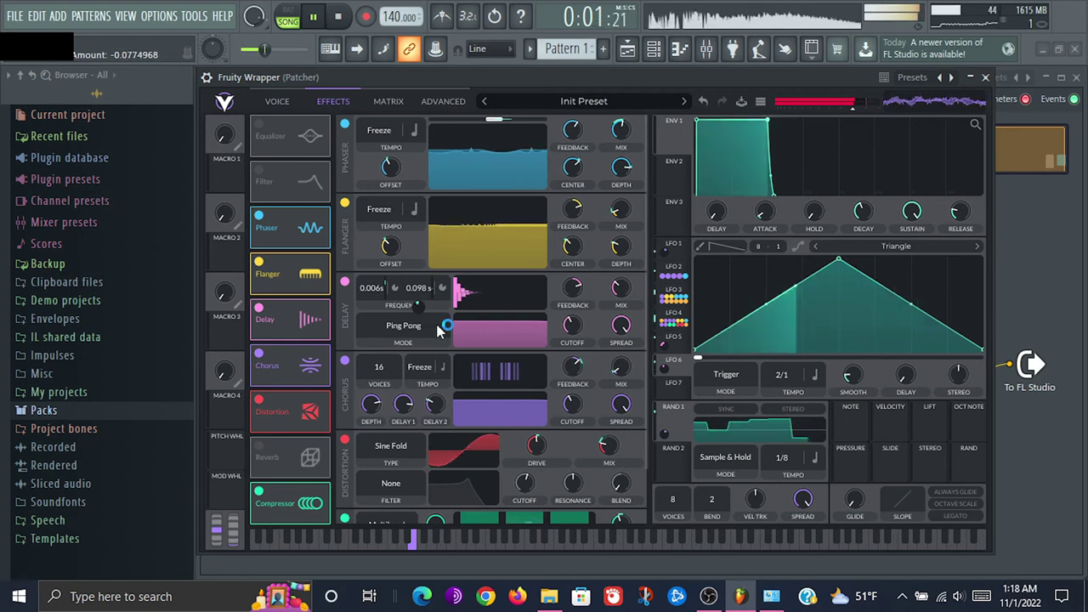
# Try the delay's Stereo mode and switch it back to Ping Pong
pyautogui.click(440, 330)
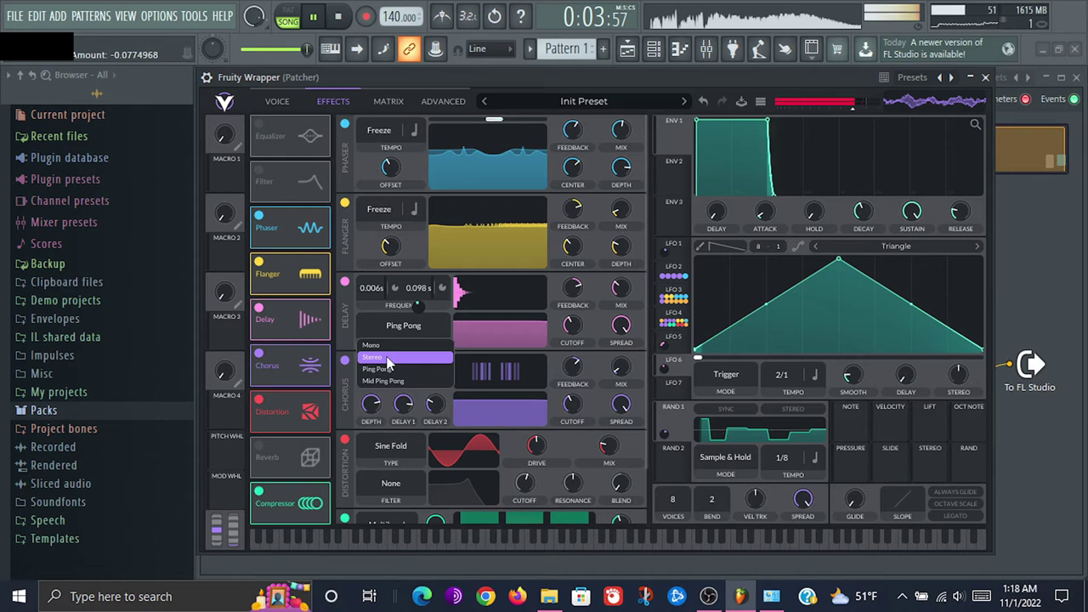
pyautogui.click(388, 359)
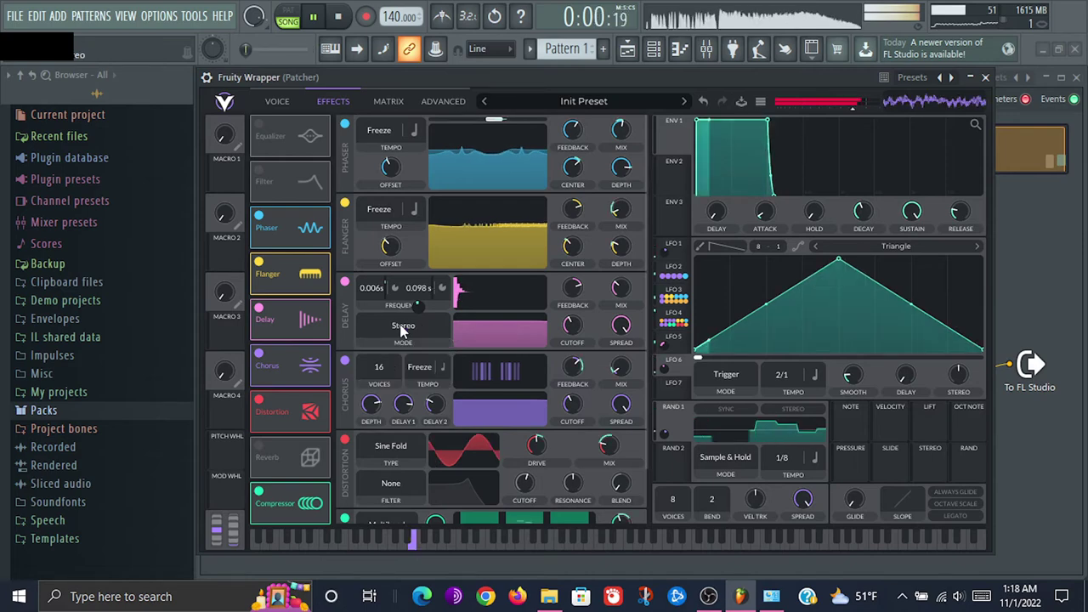
pyautogui.click(403, 328)
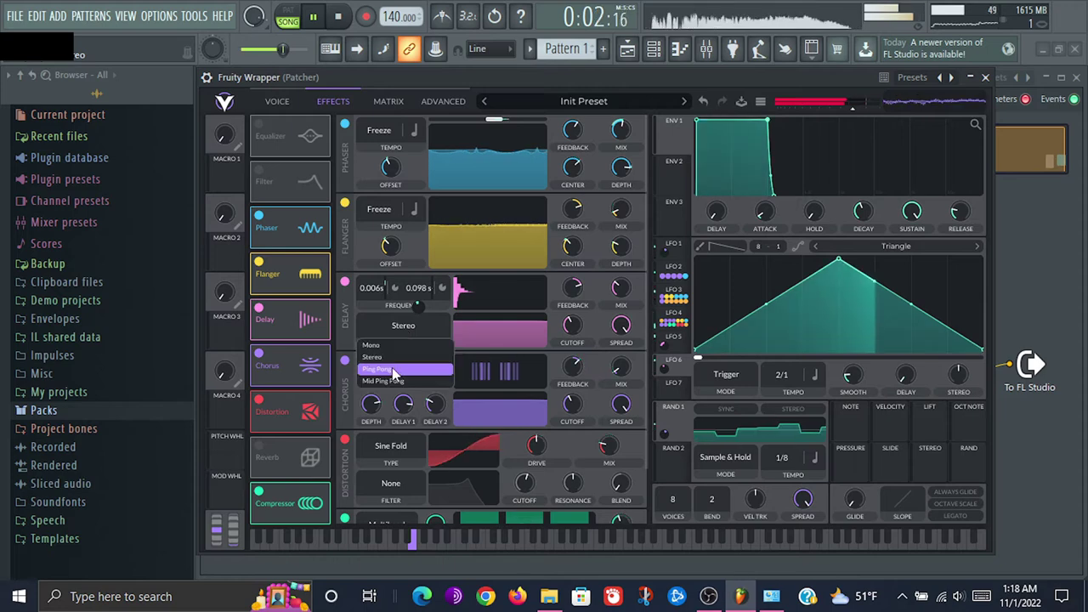
pyautogui.click(394, 371)
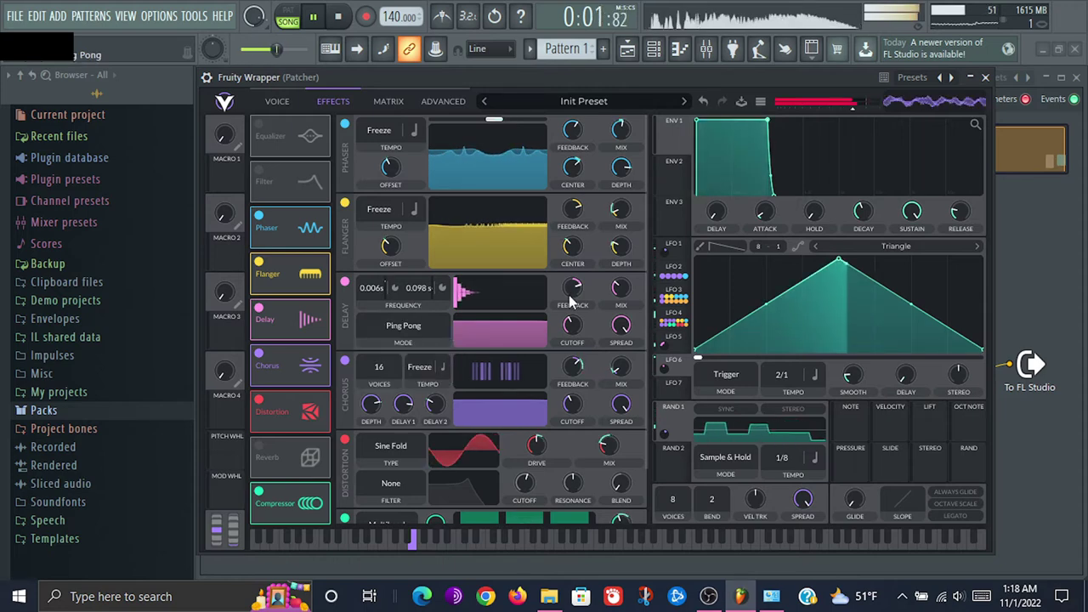
# Lower the delay's feedback, stop playback, and set the RAND 2 modulator's mode to Sample & Hold
pyautogui.moveTo(570, 295)
pyautogui.mouseDown()
pyautogui.moveTo(574, 281)
pyautogui.moveTo(574, 300)
pyautogui.mouseUp()
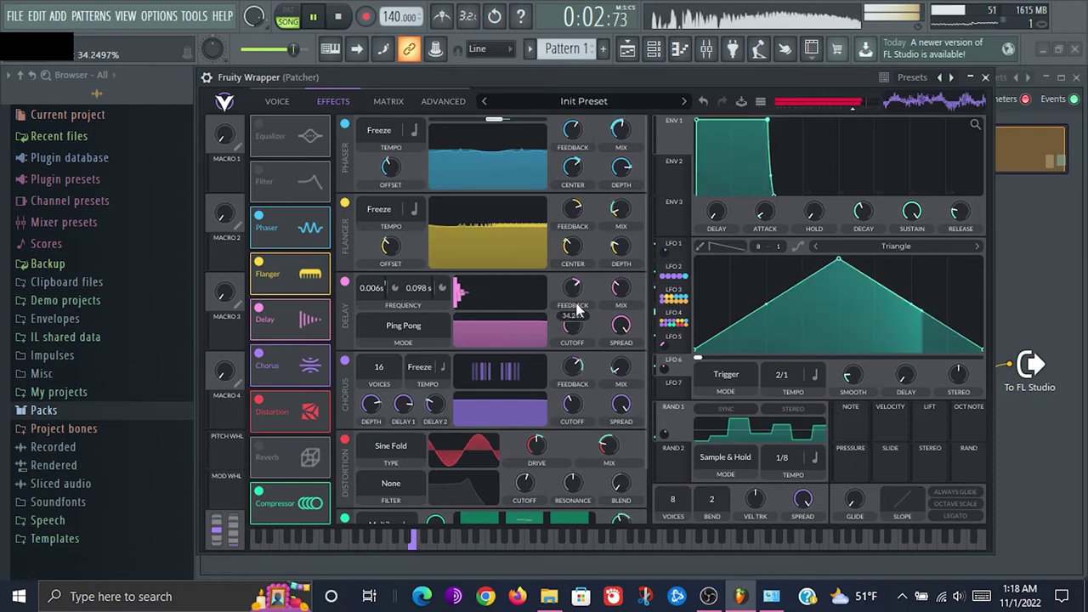
pyautogui.press('space')
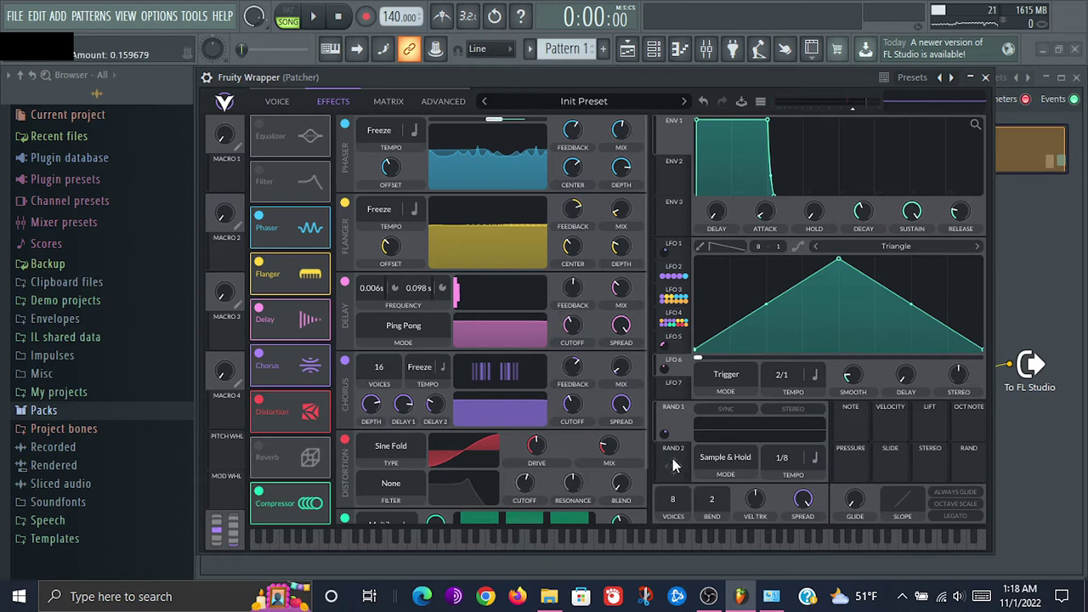
pyautogui.click(673, 459)
pyautogui.click(724, 459)
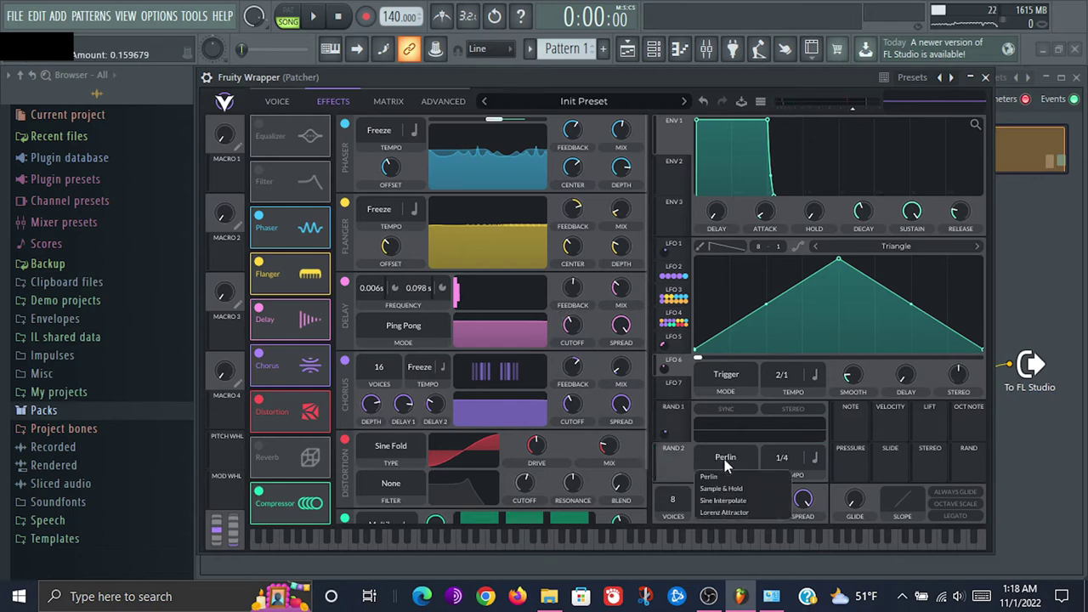
pyautogui.click(731, 488)
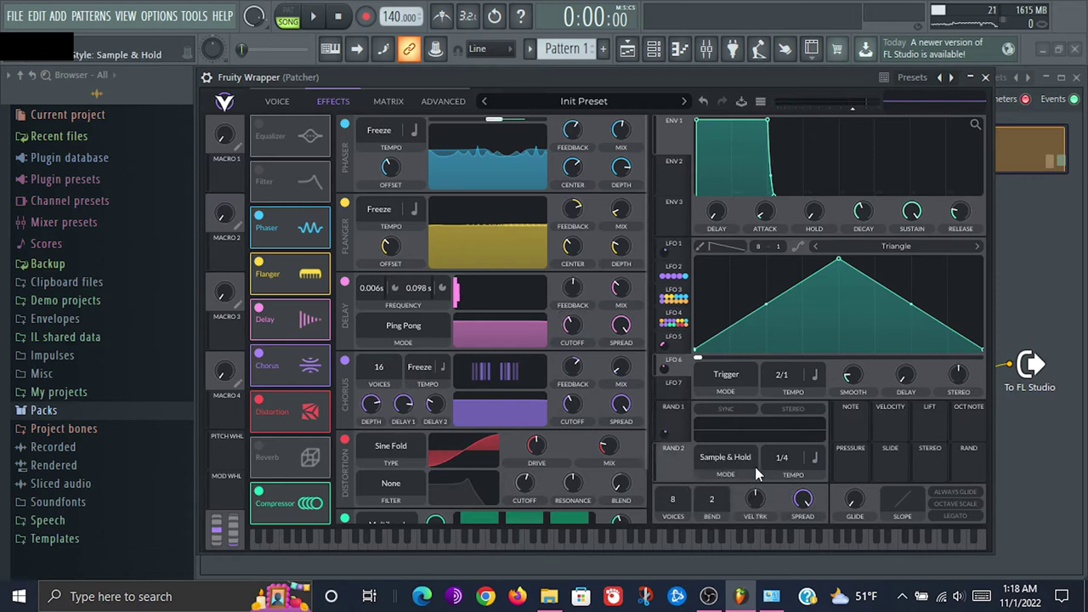
# Modulate the delay's feedback with RAND 2 at an amount of about -0.62 and raise the base feedback during playback
pyautogui.click(680, 425)
pyautogui.click(677, 457)
pyautogui.moveTo(668, 464); pyautogui.dragTo(574, 293)
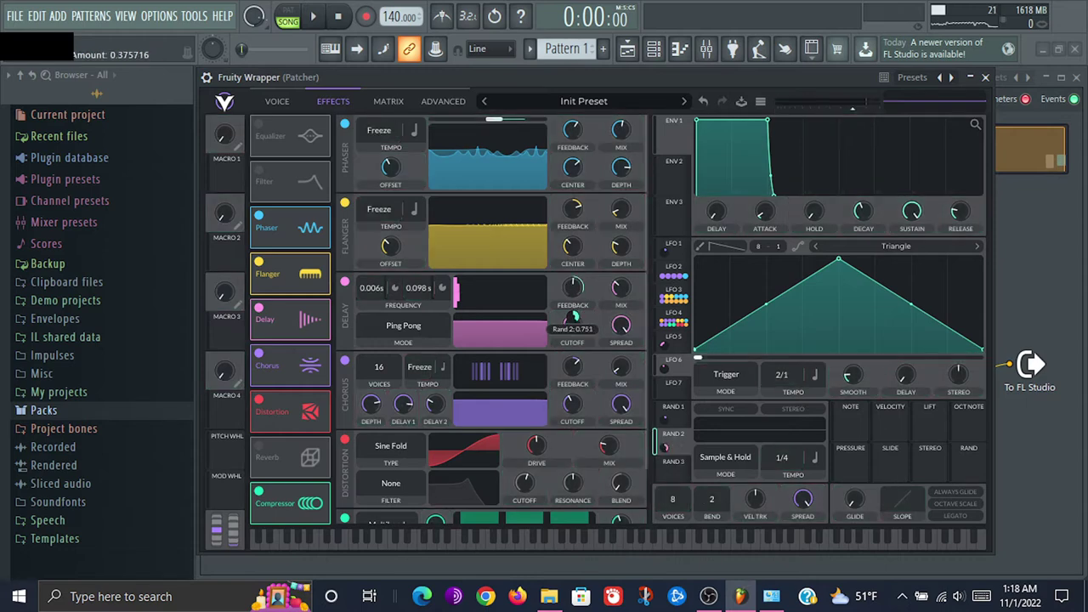
pyautogui.press('space')
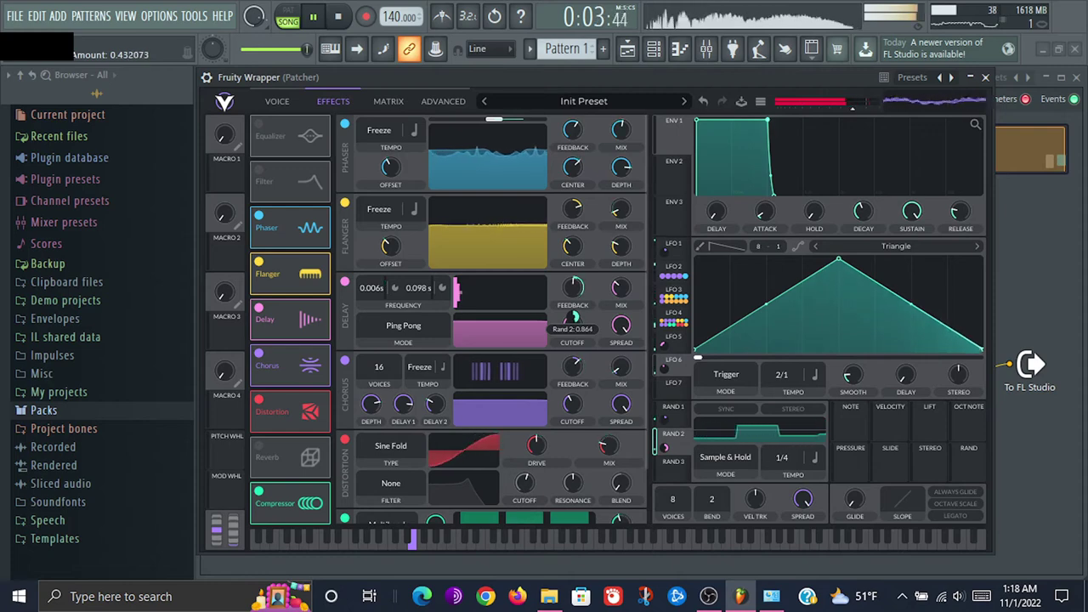
pyautogui.moveTo(575, 323); pyautogui.dragTo(574, 307)
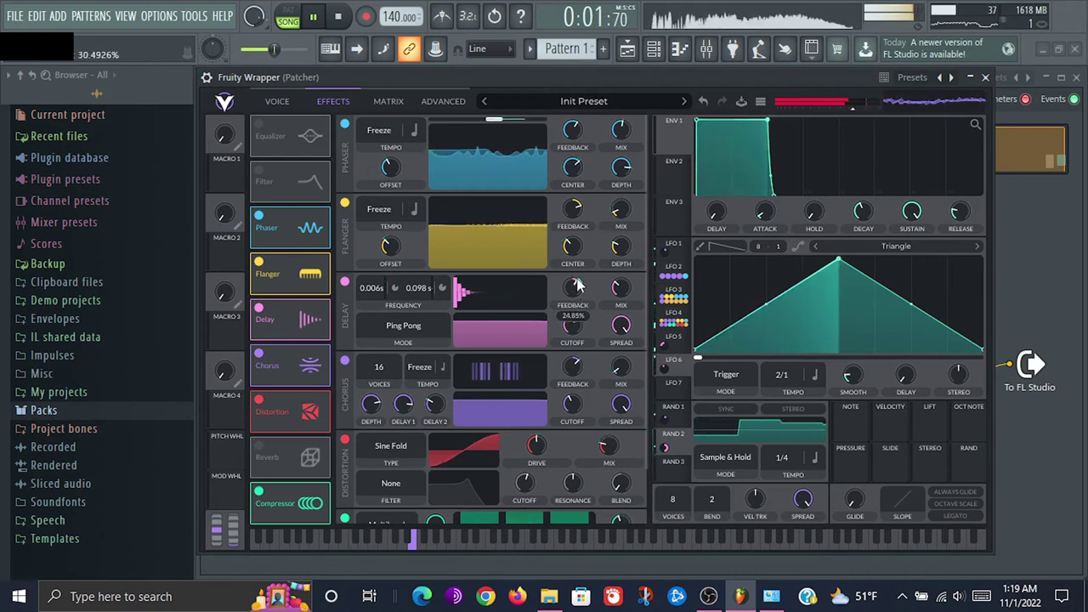
pyautogui.moveTo(575, 320); pyautogui.dragTo(575, 427)
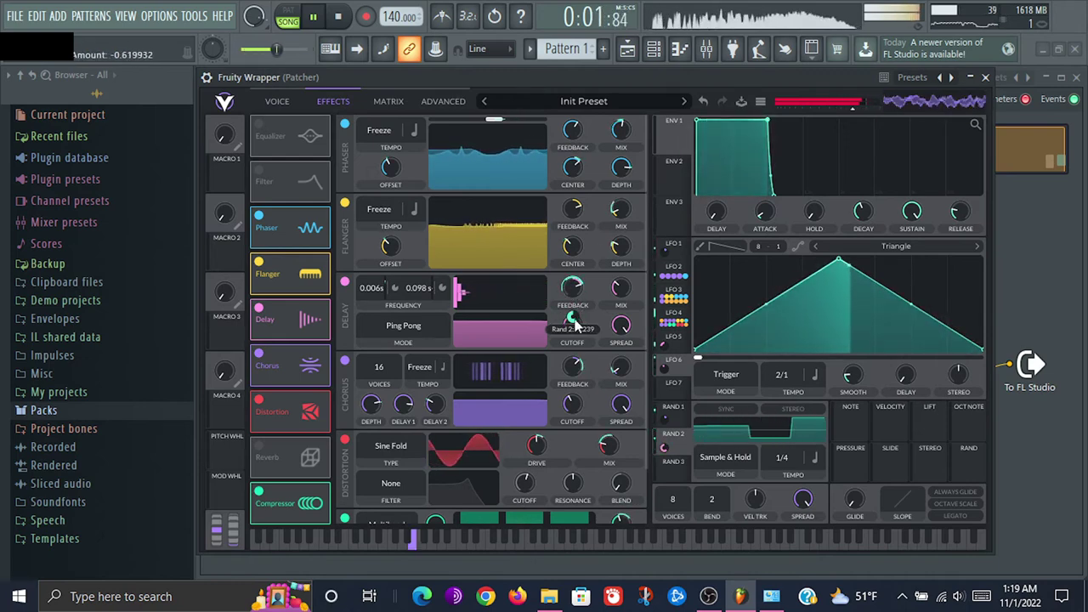
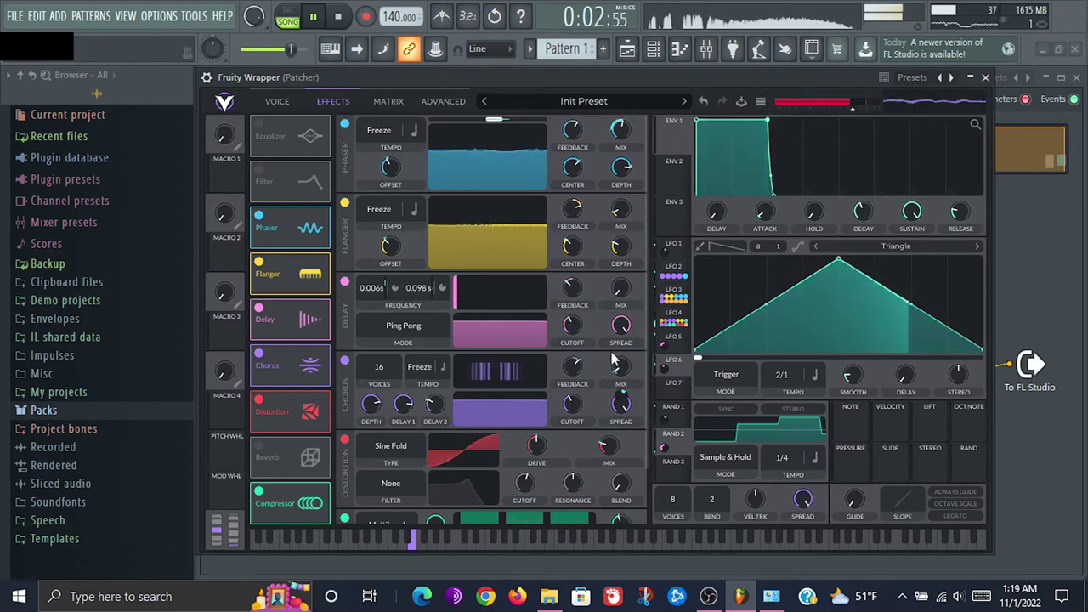
# Modulate the delay's mix with RAND 3 at an amount of about 0.117
pyautogui.click(680, 429)
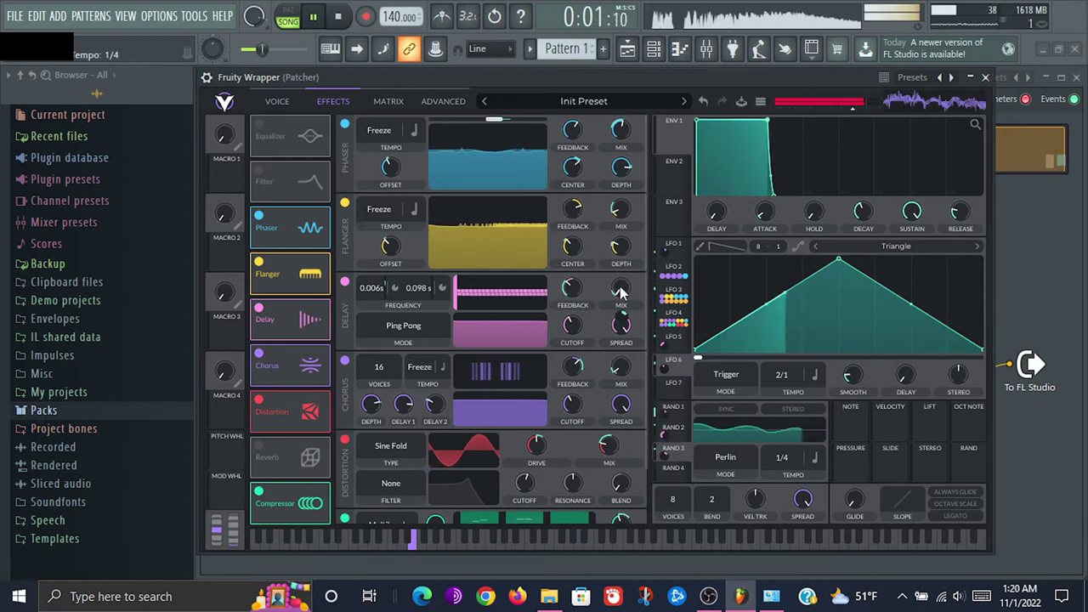
pyautogui.moveTo(623, 314)
pyautogui.moveTo(623, 314); pyautogui.dragTo(621, 321)
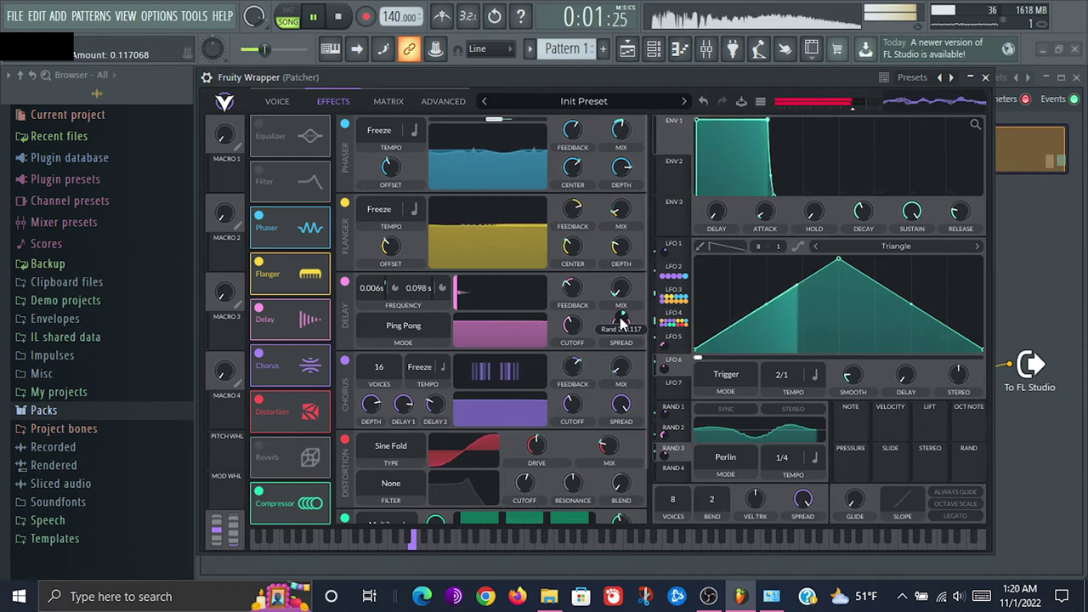
# Start and stop playback repeatedly to audition the patch with the randomly modulated delay mix
pyautogui.press('space')
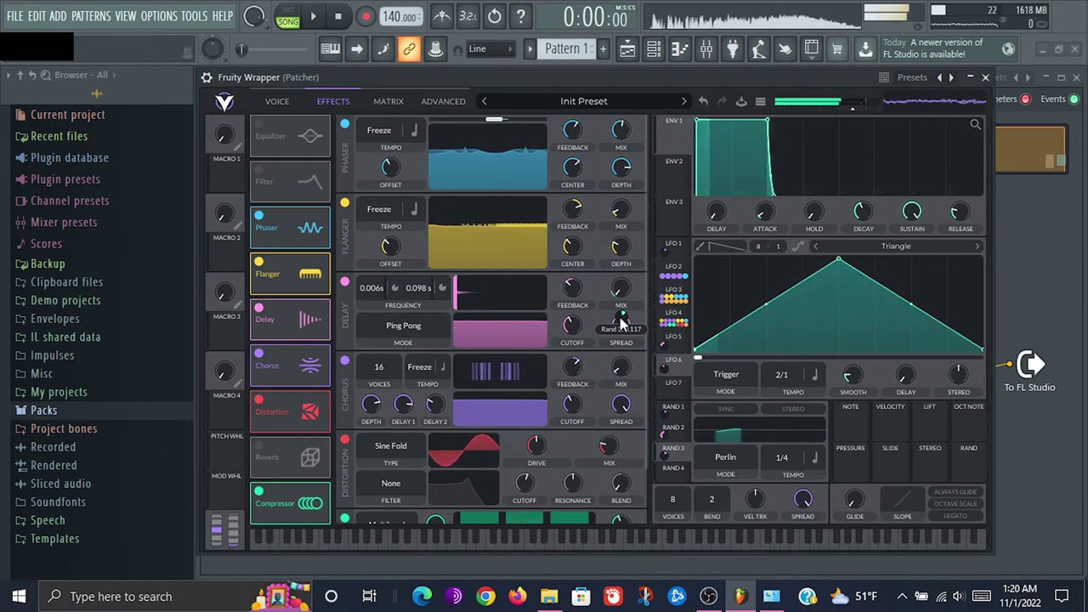
pyautogui.press('space')
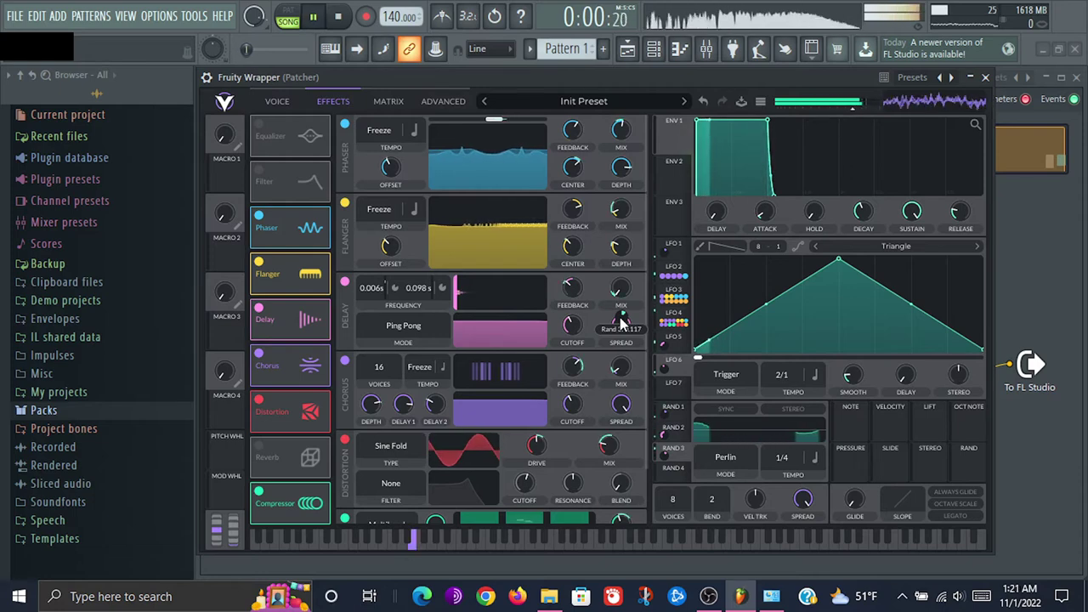
pyautogui.press('space')
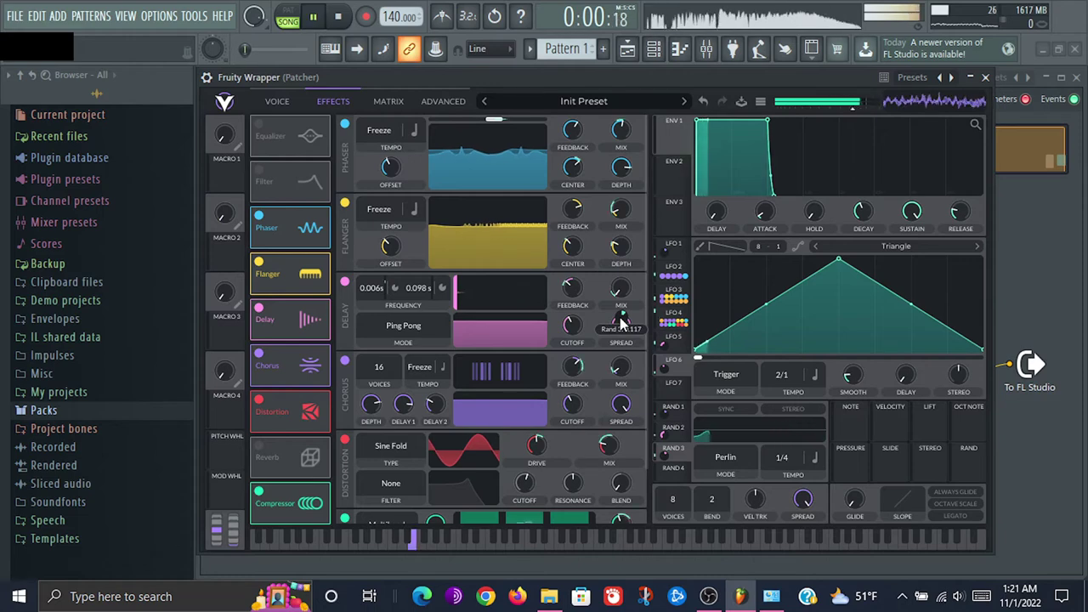
pyautogui.press('space')
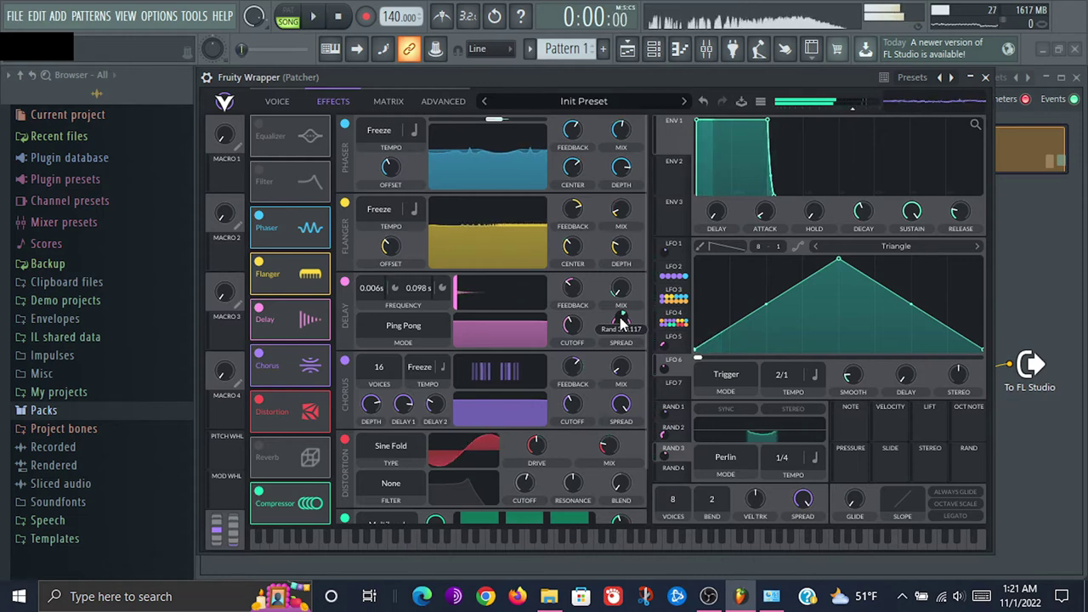
pyautogui.press('space')
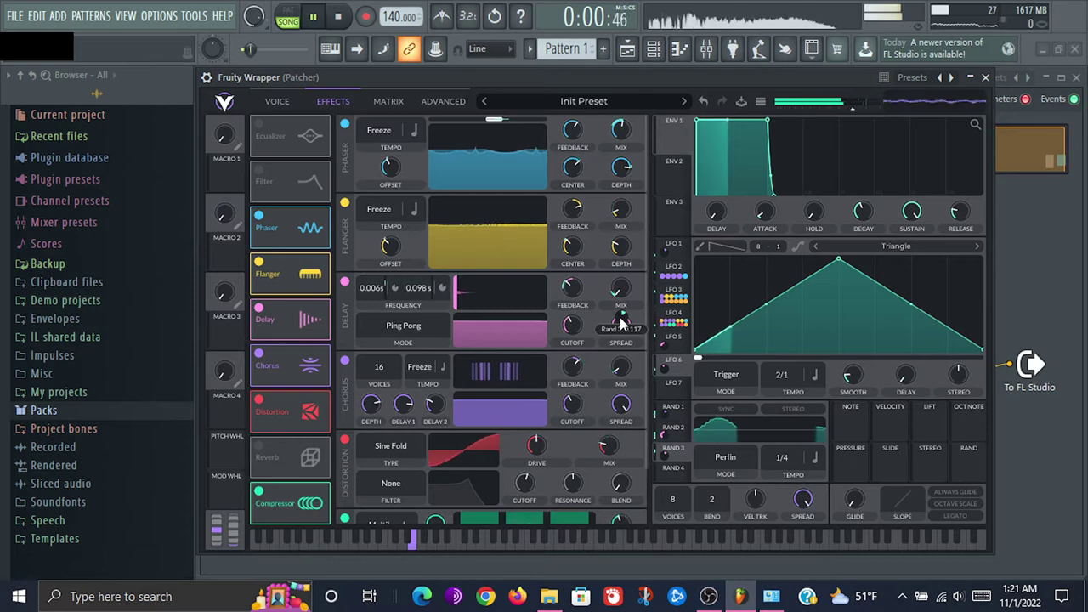
pyautogui.press('space')
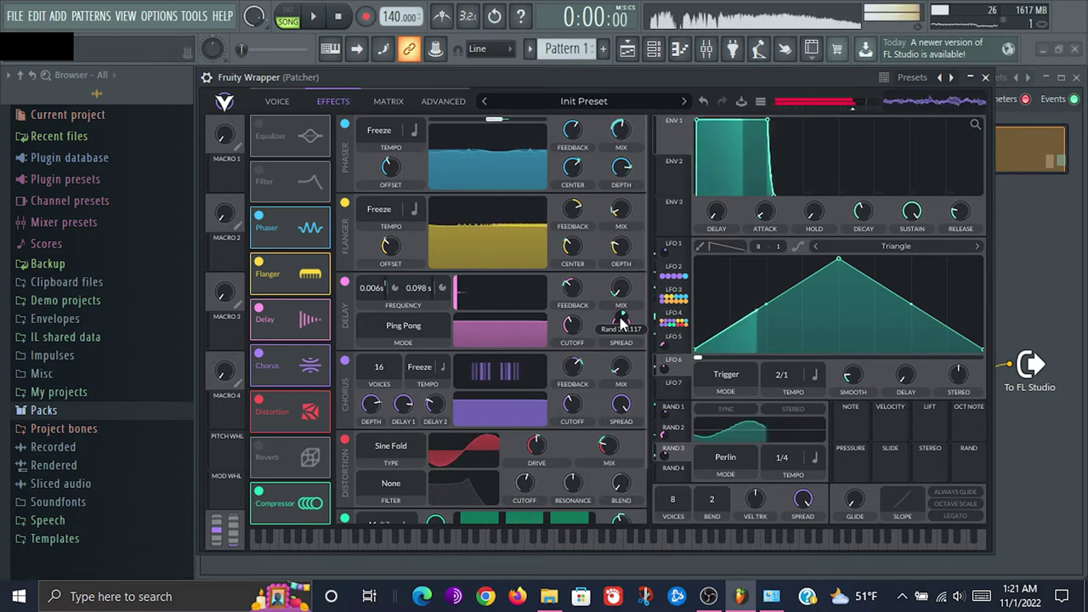
pyautogui.press('space')
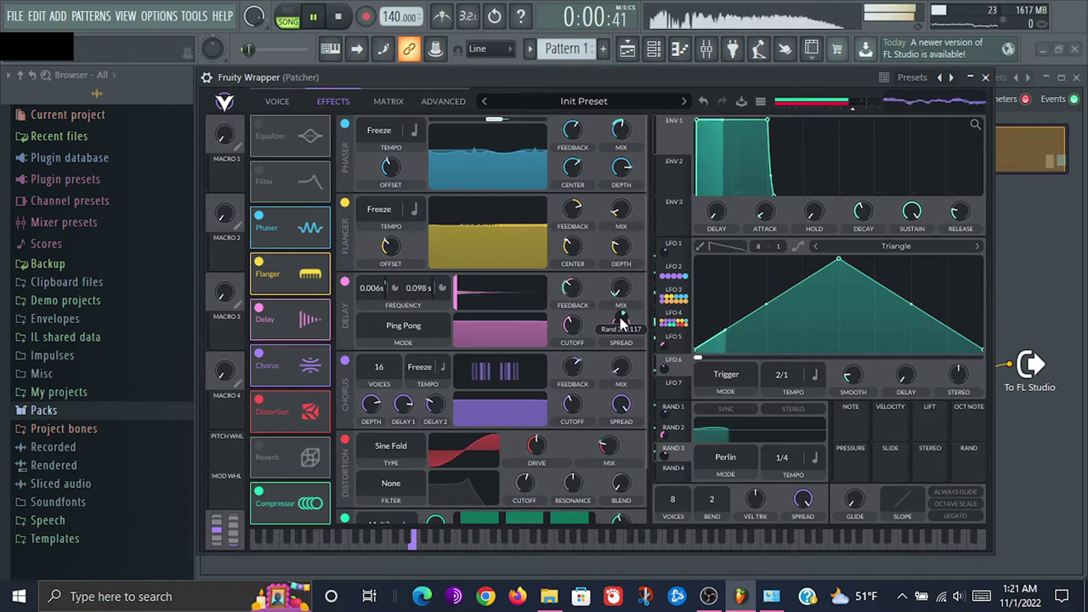
pyautogui.press('space')
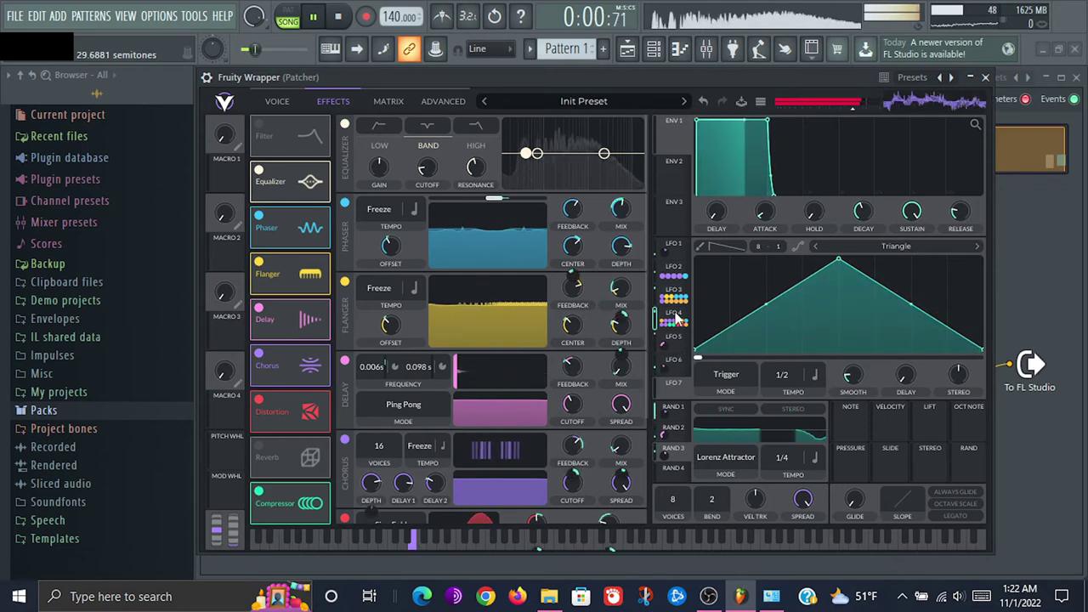
# Try LFO 4 modulation on the equalizer low band's cutoff and lower that band's resonance to about 0.105
pyautogui.moveTo(677, 319); pyautogui.dragTo(495, 119)
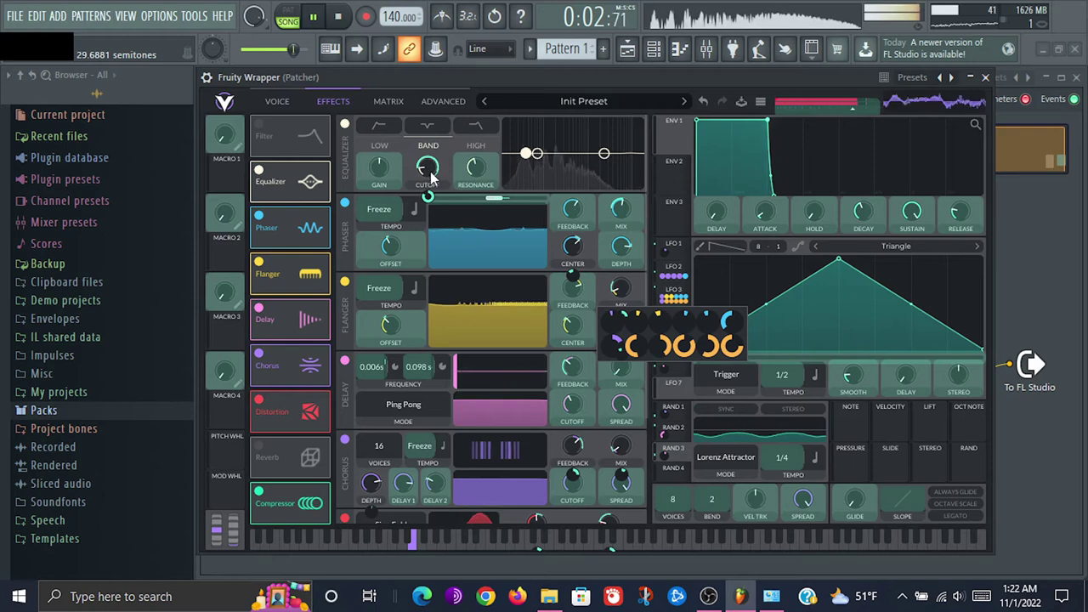
pyautogui.moveTo(431, 176); pyautogui.dragTo(429, 197)
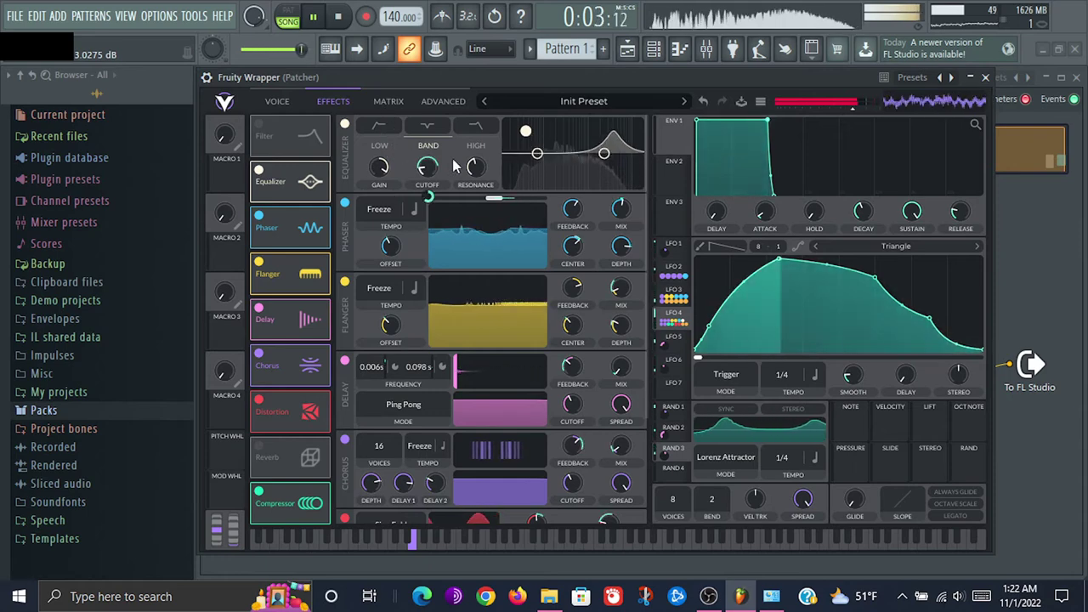
pyautogui.moveTo(475, 165); pyautogui.dragTo(489, 120)
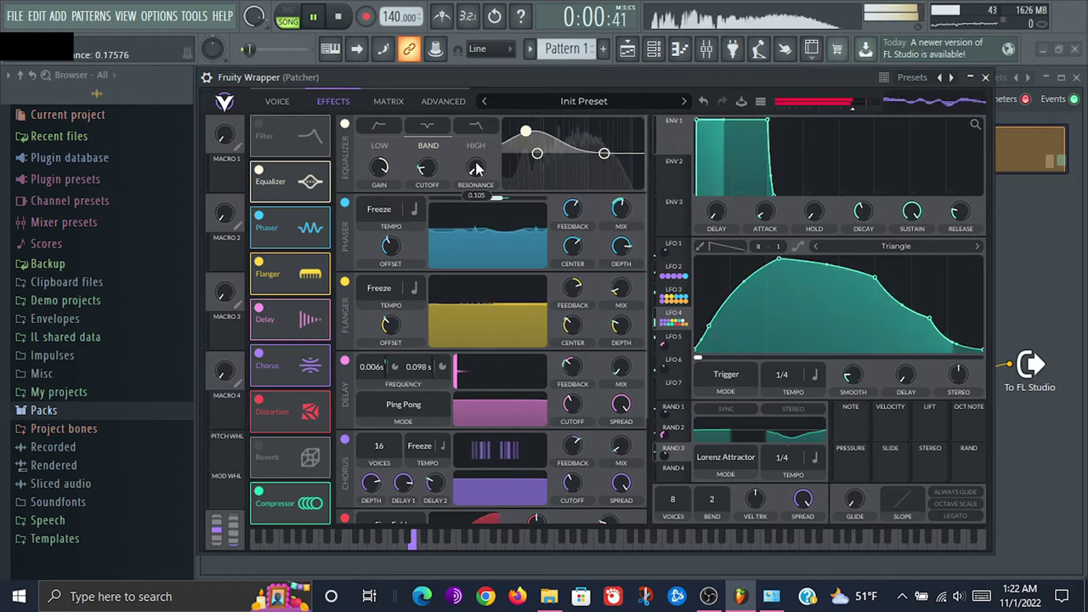
# Modulate the equalizer high band's gain with LFO 4 at an amount of about -0.549
pyautogui.moveTo(380, 166); pyautogui.dragTo(382, 173)
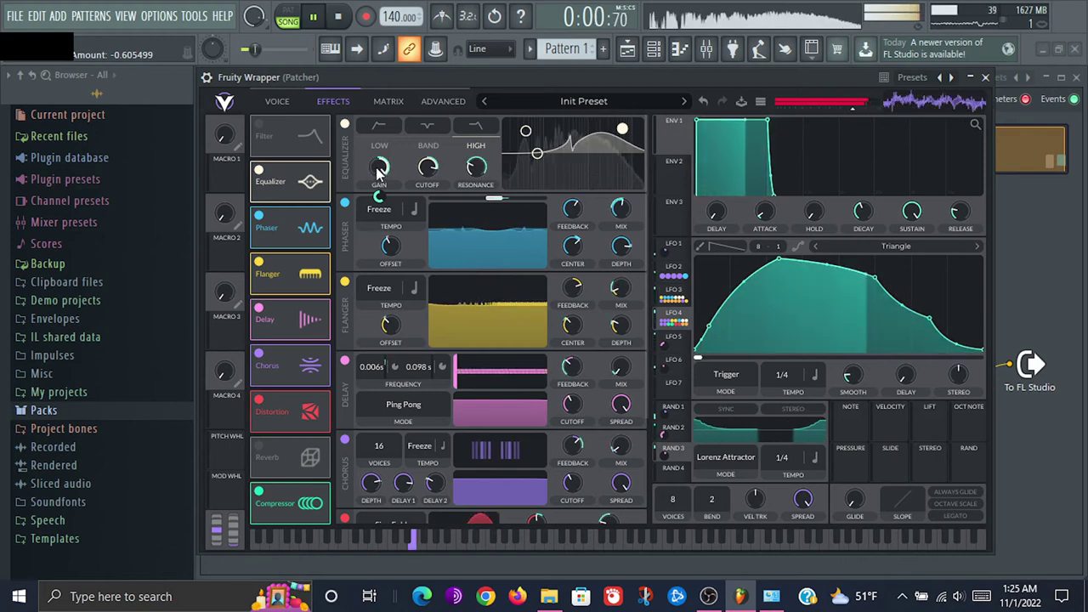
pyautogui.moveTo(379, 196); pyautogui.dragTo(379, 191)
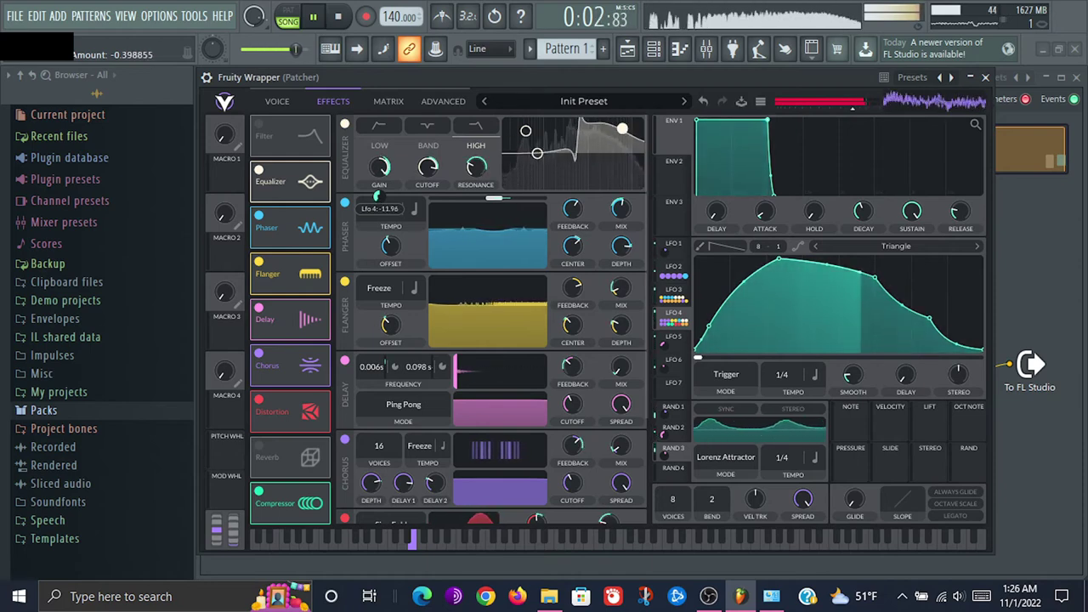
pyautogui.scroll(-2, 378, 196)
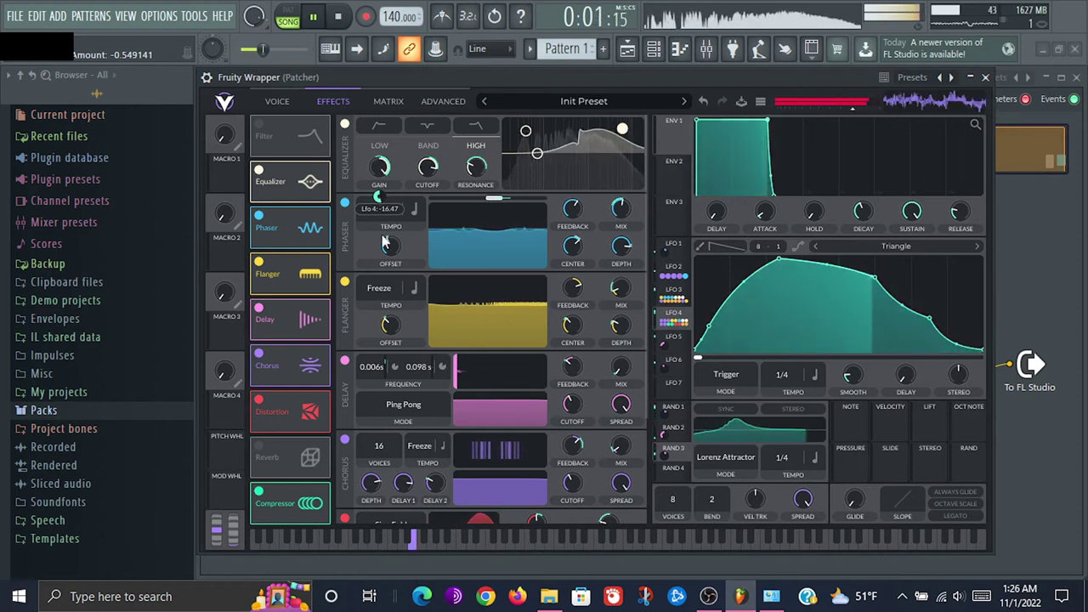
# Play several low, middle and high notes on the on-screen keyboard to audition the patch across its range
pyautogui.click(397, 535)
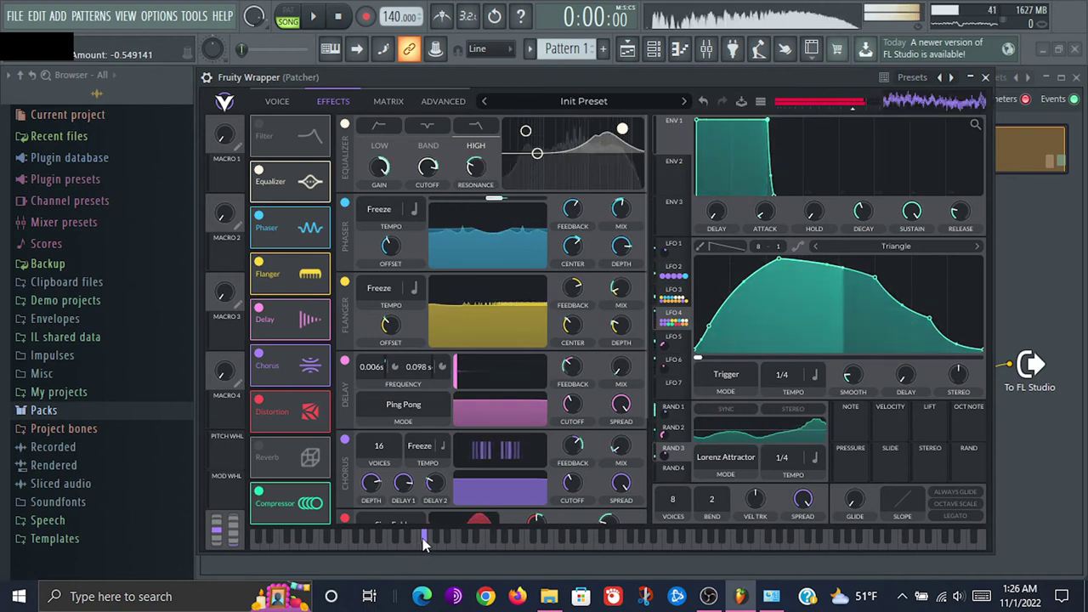
pyautogui.click(416, 552)
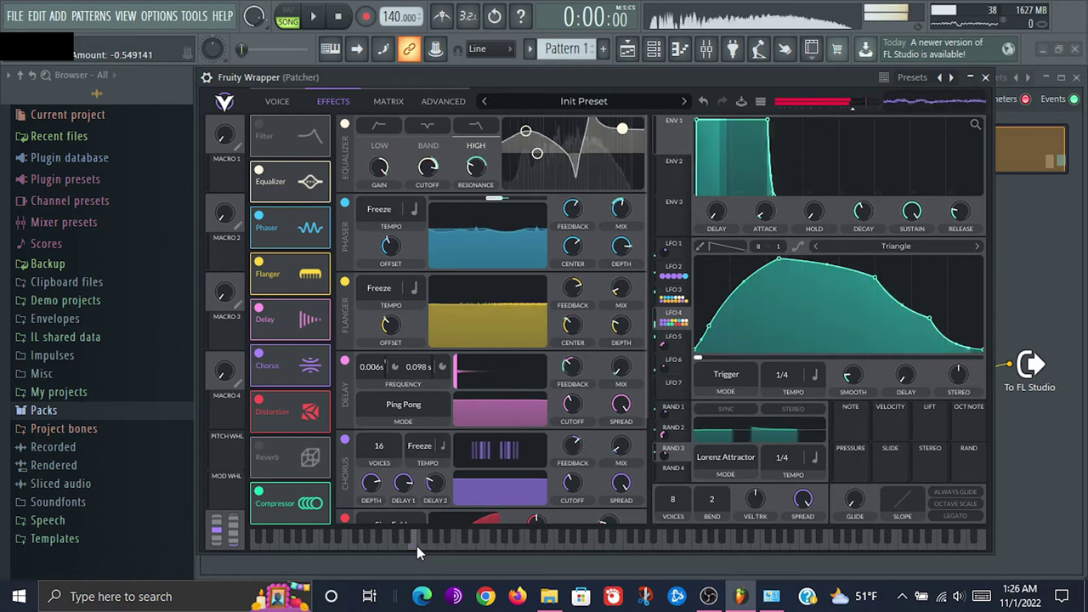
pyautogui.click(383, 544)
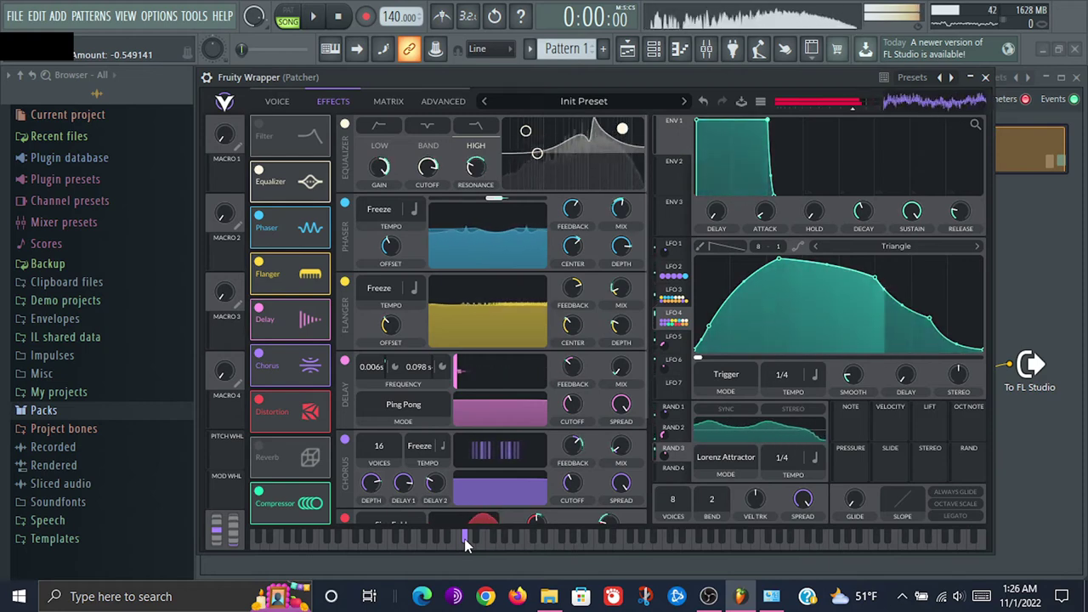
pyautogui.click(541, 544)
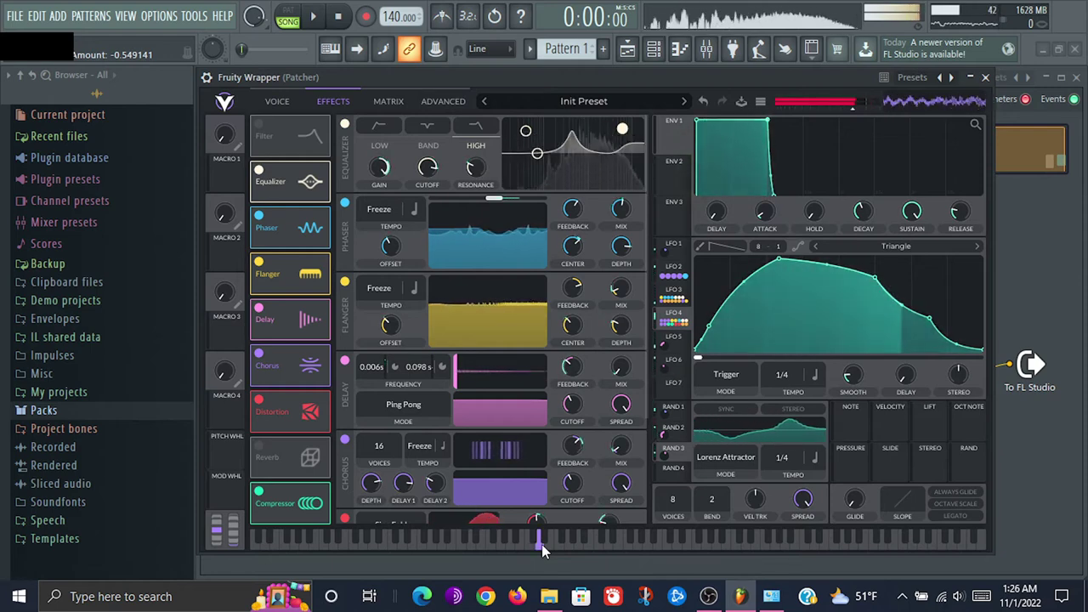
pyautogui.click(550, 541)
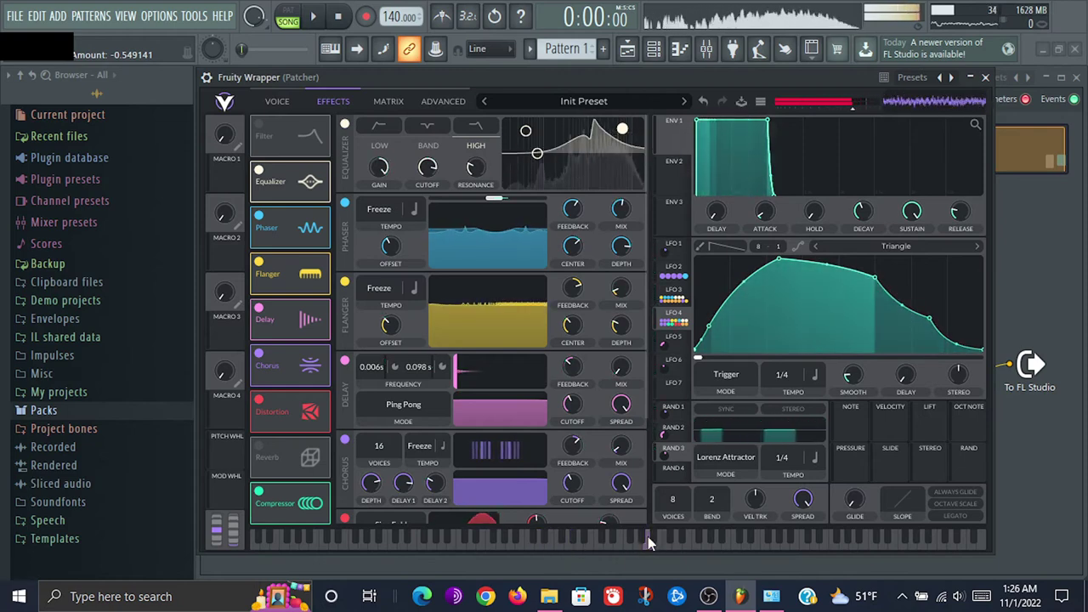
pyautogui.click(605, 538)
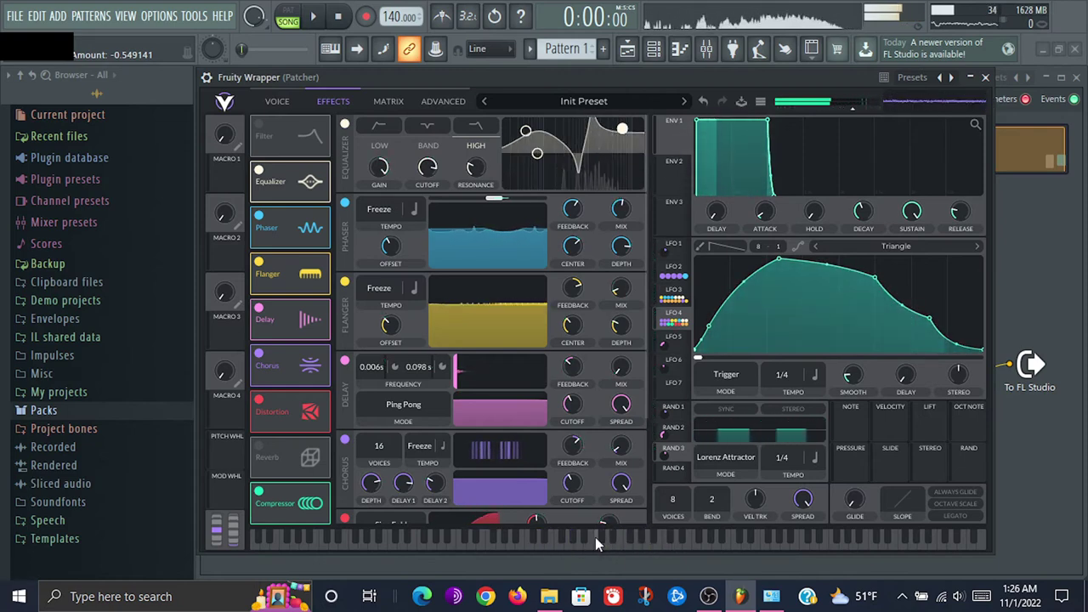
pyautogui.click(635, 539)
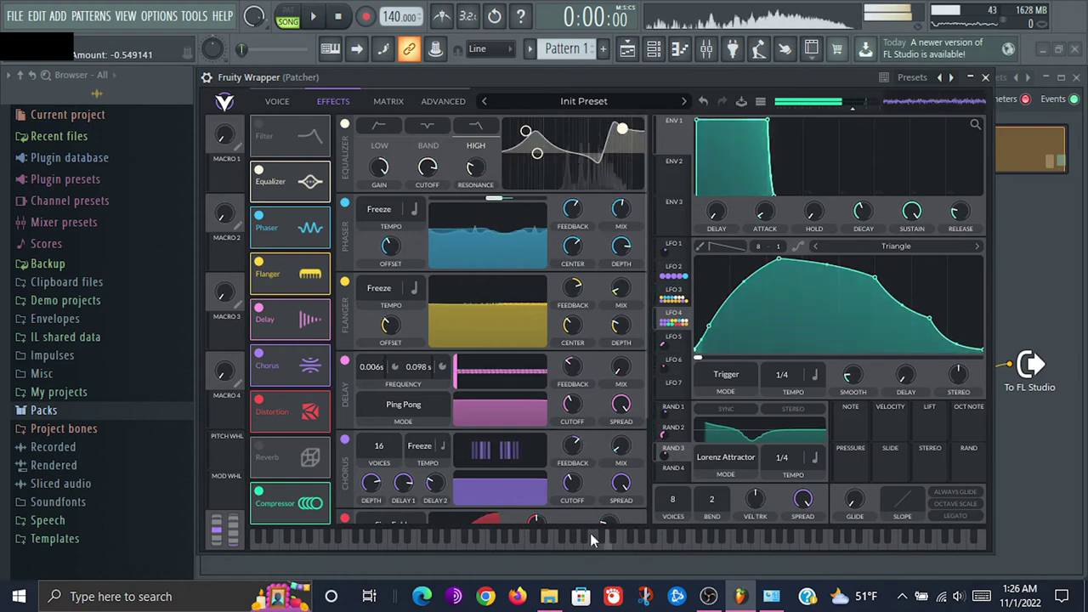
pyautogui.click(593, 540)
pyautogui.click(503, 539)
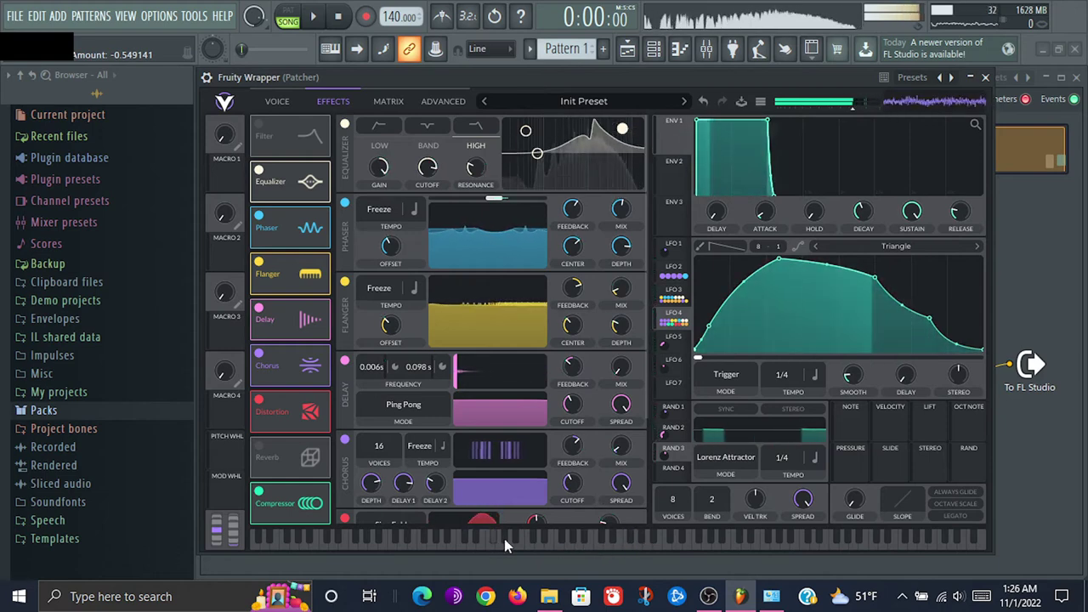
pyautogui.click(524, 539)
# Set LFO 4's tempo to 2/1 during playback
pyautogui.press('space')
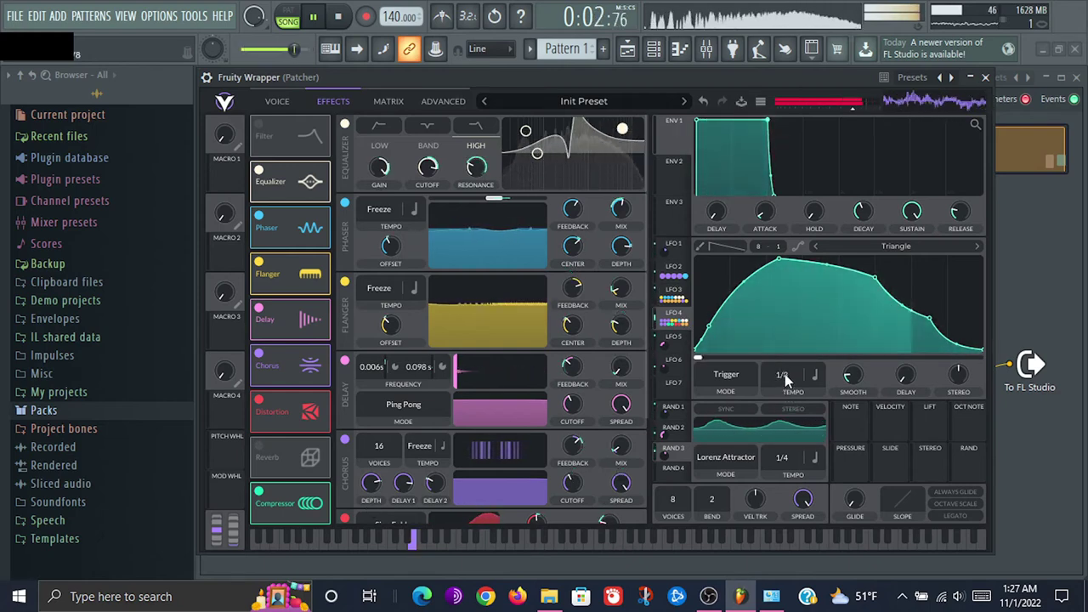
pyautogui.moveTo(785, 374)
pyautogui.mouseDown()
pyautogui.moveTo(785, 354)
pyautogui.moveTo(781, 390)
pyautogui.mouseUp()
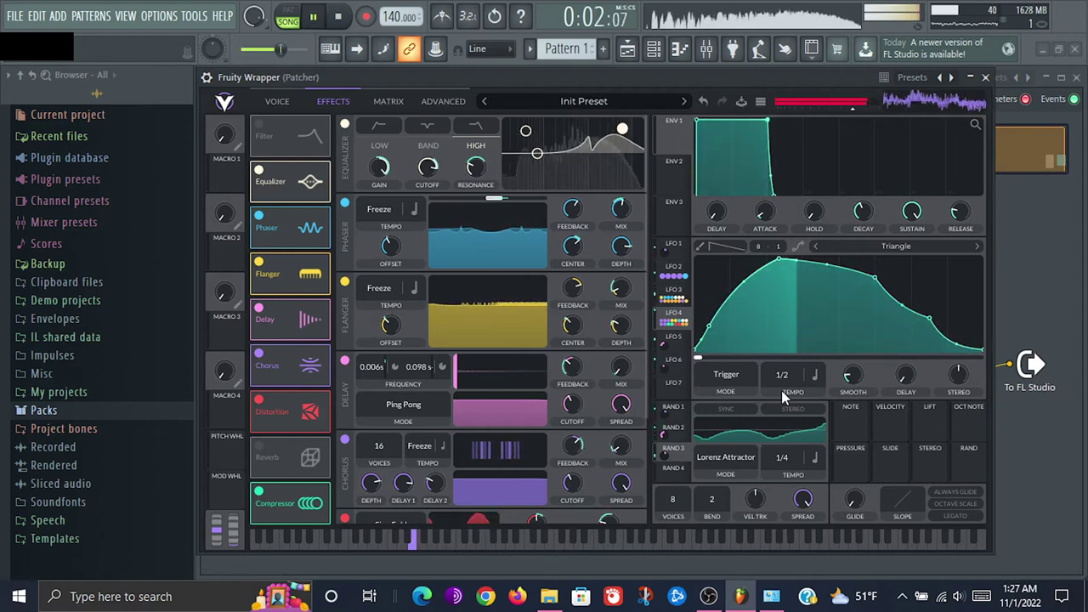
pyautogui.moveTo(785, 377); pyautogui.dragTo(784, 384)
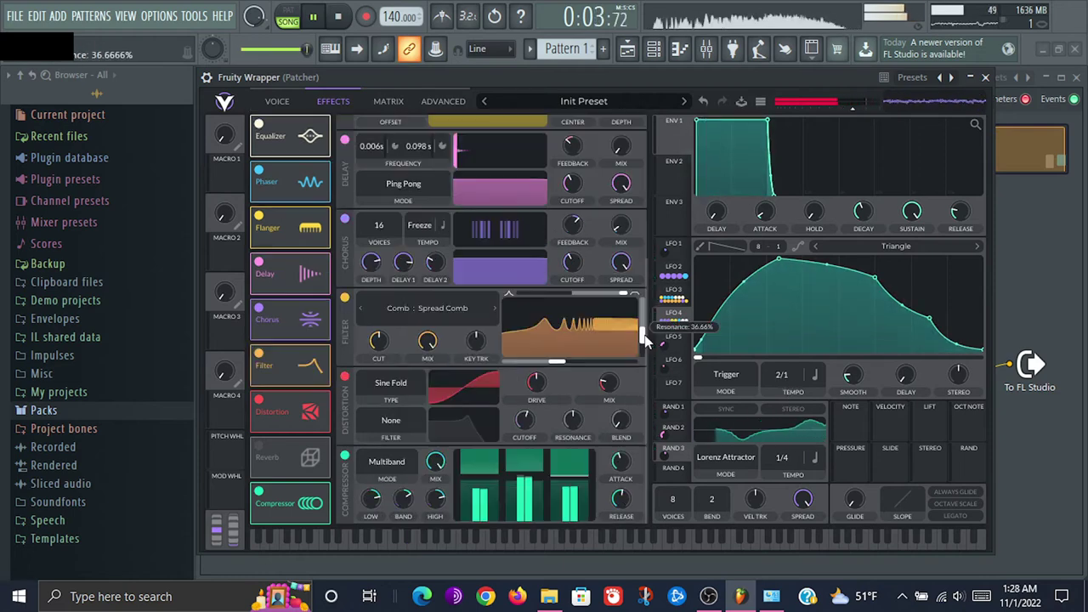
# Set the Spread Comb filter's resonance to 80% and its LFO 4 modulation amount to about -0.609
pyautogui.moveTo(643, 344); pyautogui.dragTo(633, 365)
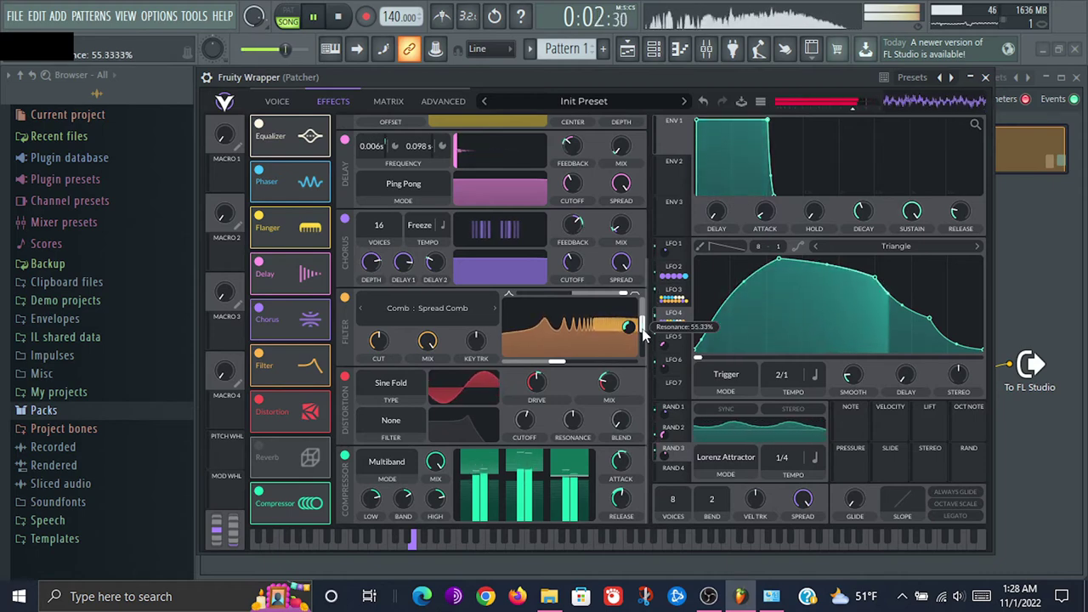
pyautogui.moveTo(643, 333); pyautogui.dragTo(642, 323)
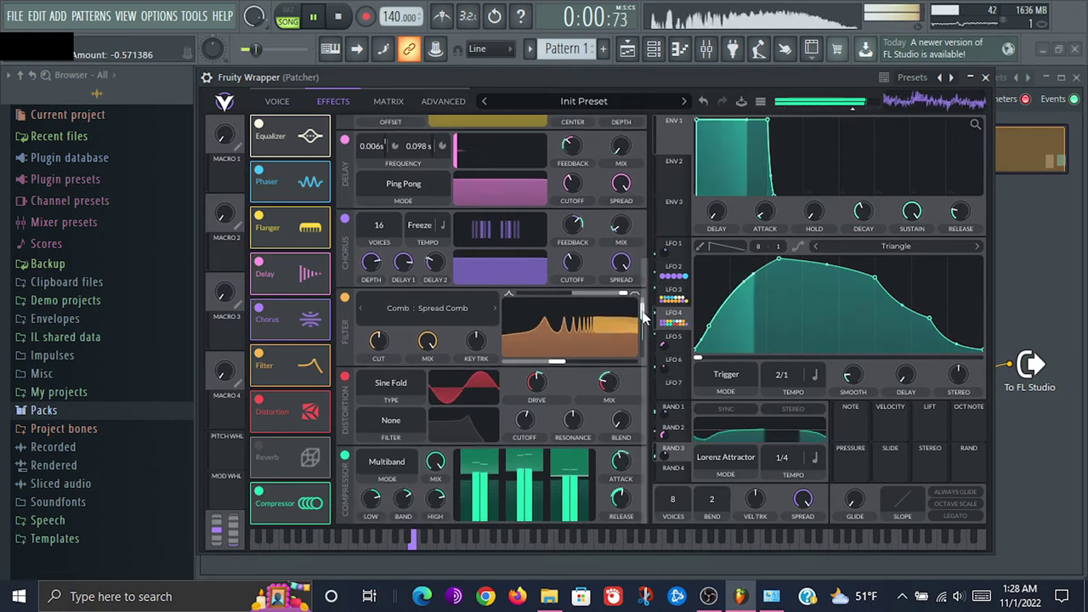
pyautogui.moveTo(640, 311); pyautogui.dragTo(640, 306)
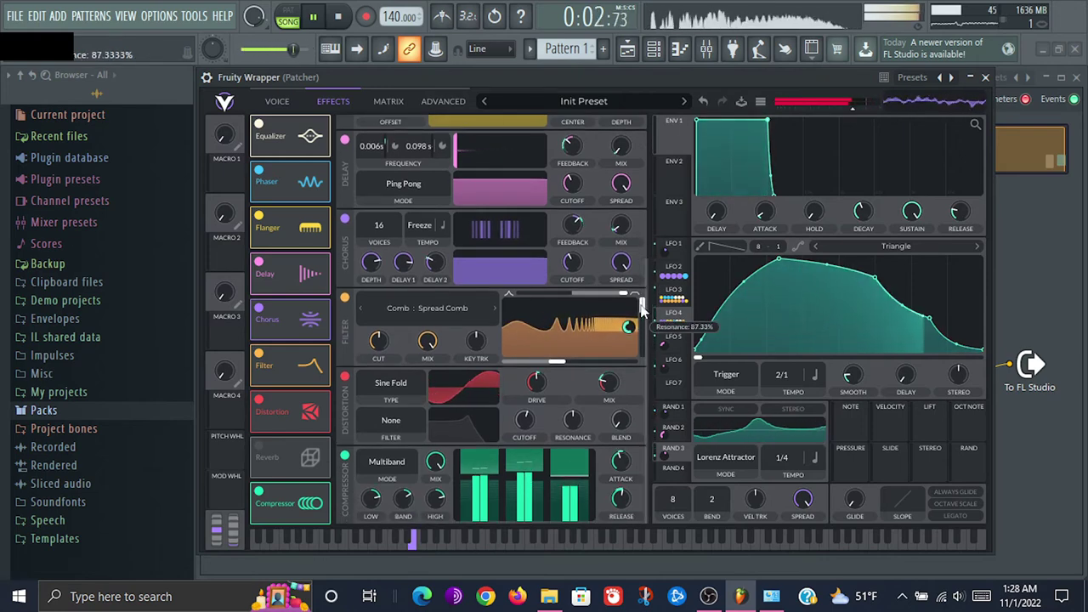
pyautogui.scroll(5, 641, 307)
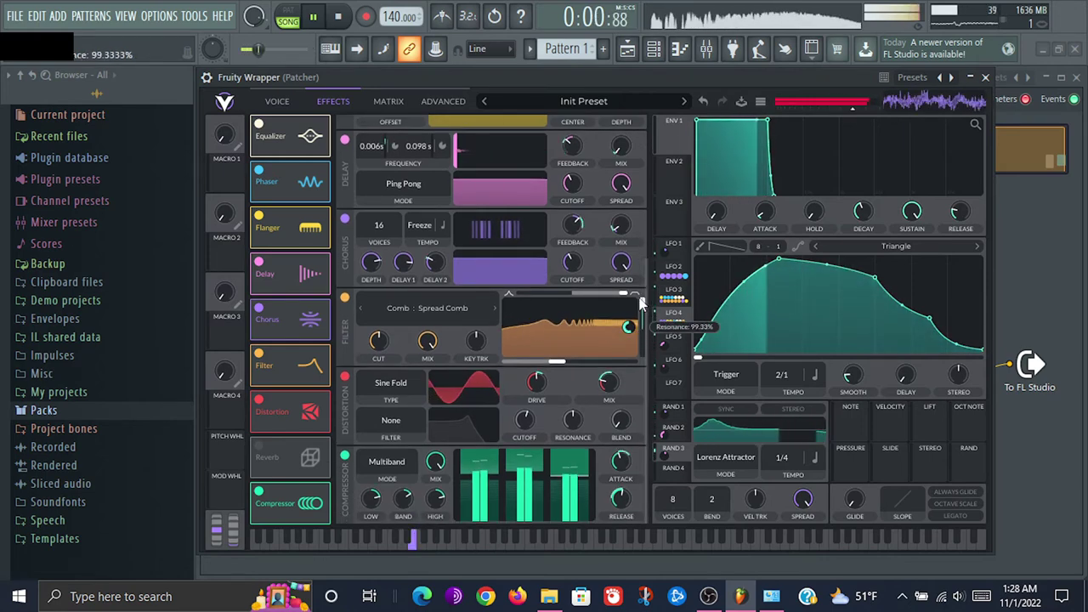
pyautogui.scroll(1, 642, 308)
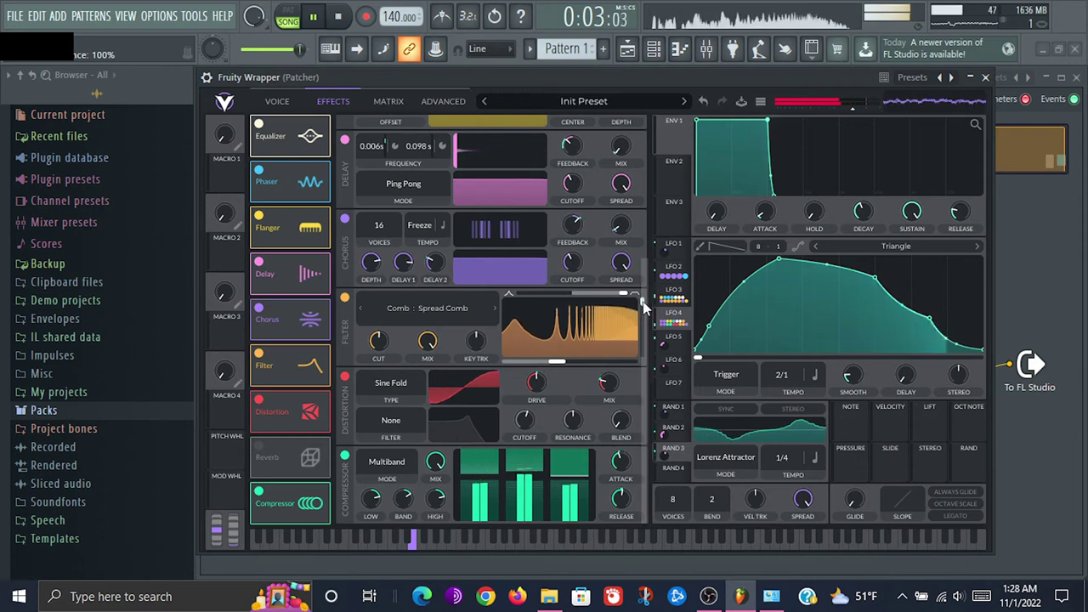
pyautogui.moveTo(642, 308); pyautogui.dragTo(643, 321)
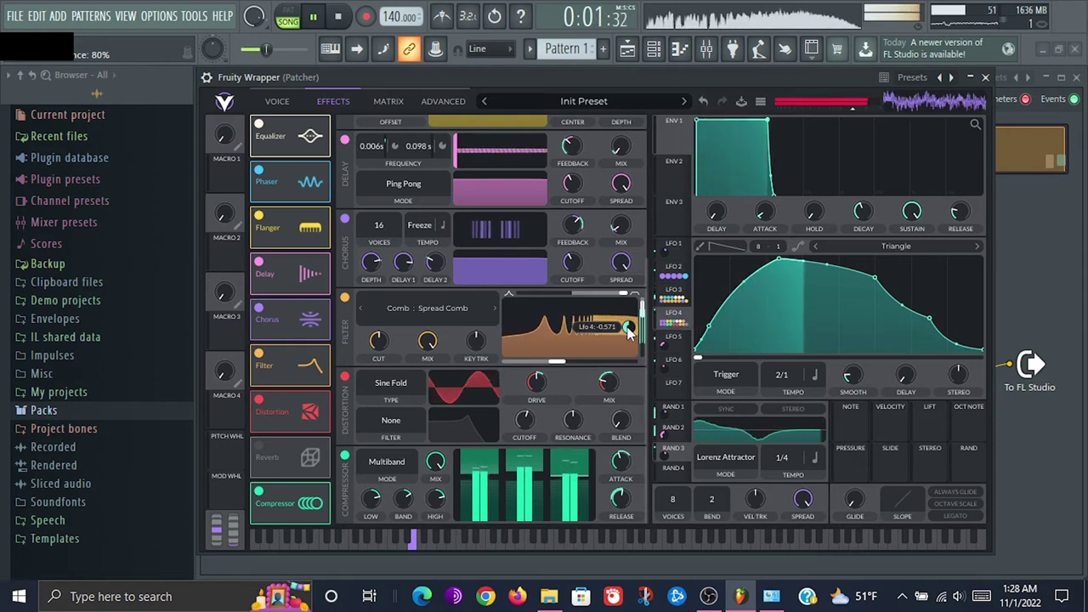
pyautogui.moveTo(629, 327); pyautogui.dragTo(643, 322)
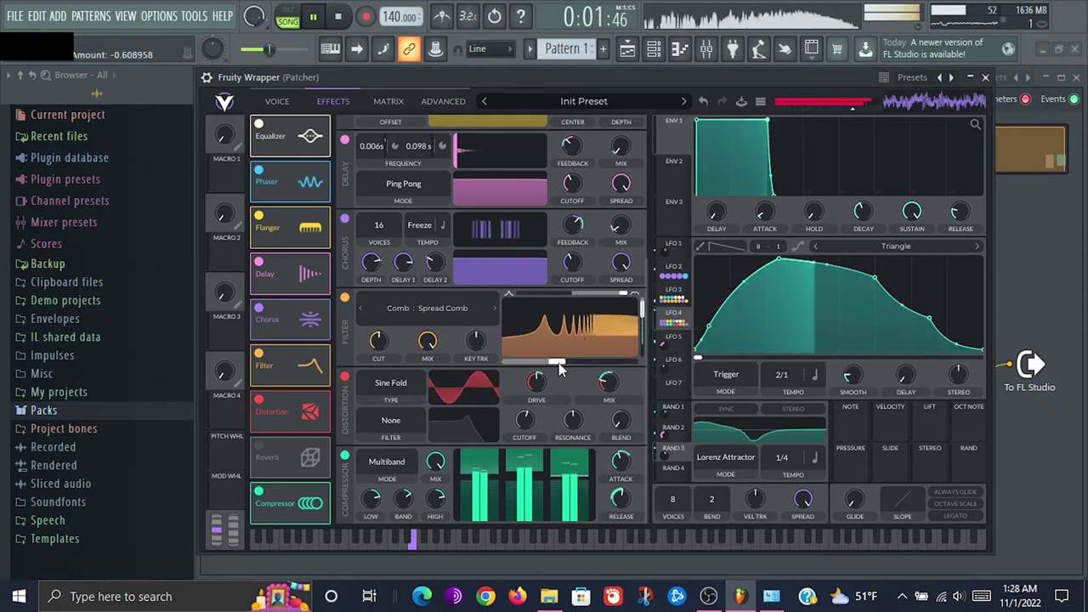
# Lower the Spread Comb filter's cutoff and modulate it with LFO 3
pyautogui.moveTo(559, 362)
pyautogui.mouseDown()
pyautogui.moveTo(536, 367)
pyautogui.moveTo(633, 367)
pyautogui.moveTo(557, 367)
pyautogui.mouseUp()
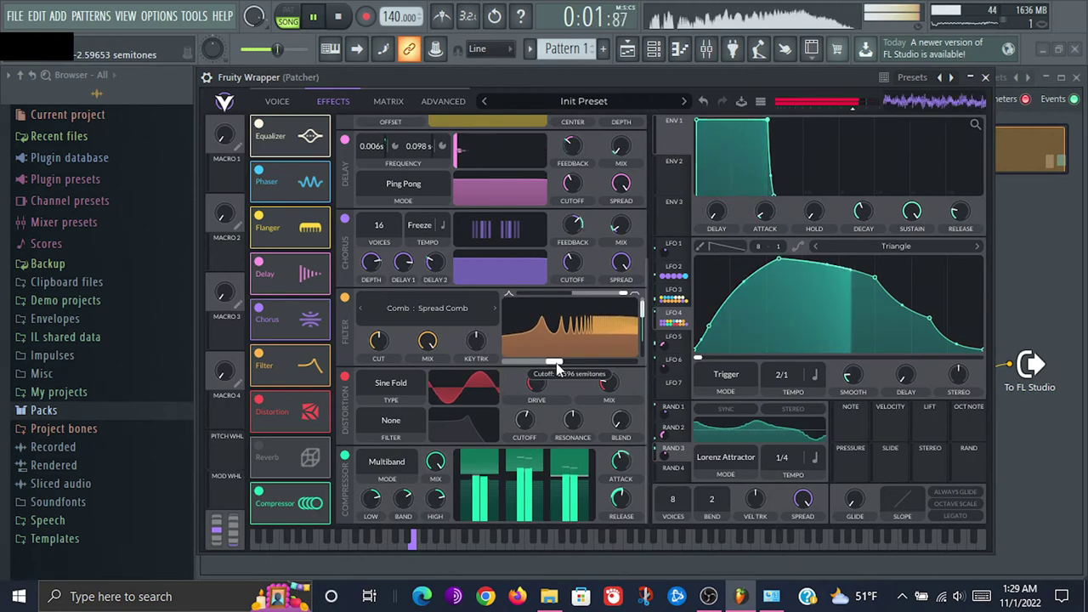
pyautogui.moveTo(673, 295); pyautogui.dragTo(570, 318)
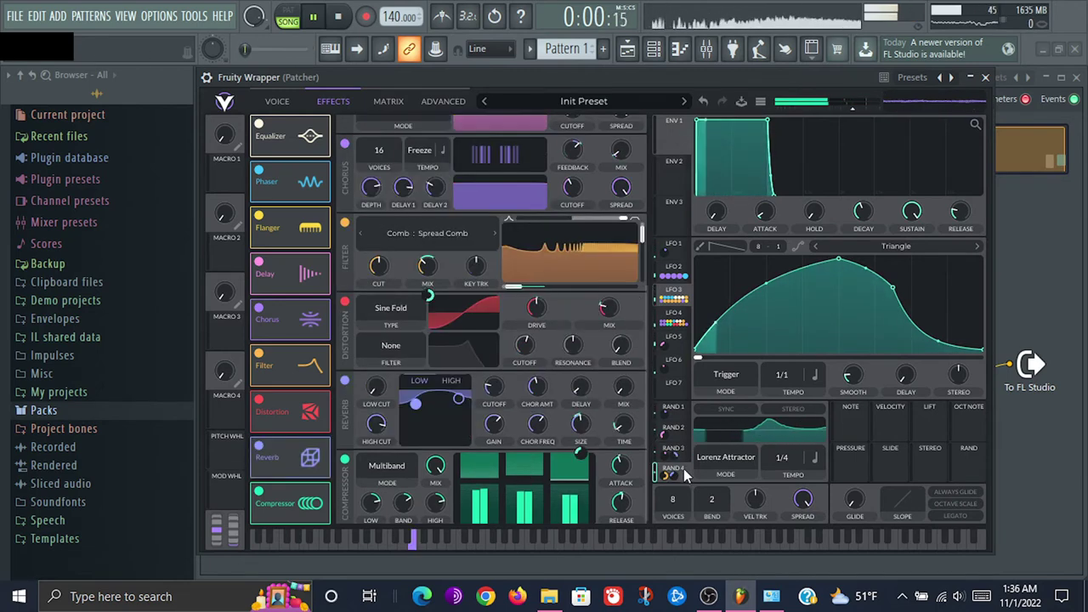
# Modulate the reverb mix with Rand 4 at an amount of about 0.061 and stop playback
pyautogui.moveTo(682, 475); pyautogui.dragTo(627, 404)
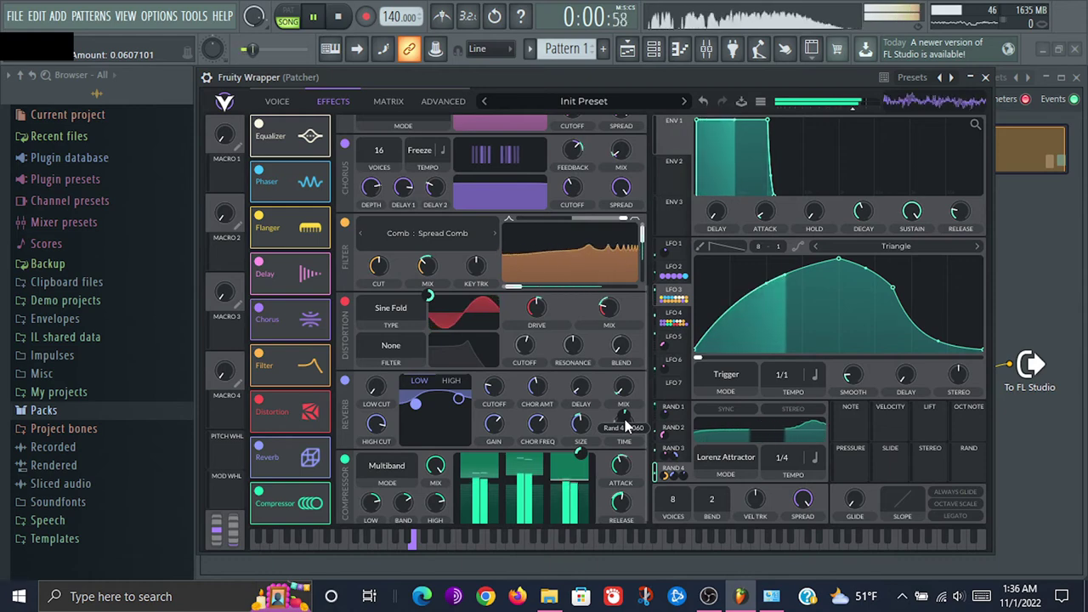
pyautogui.press('space')
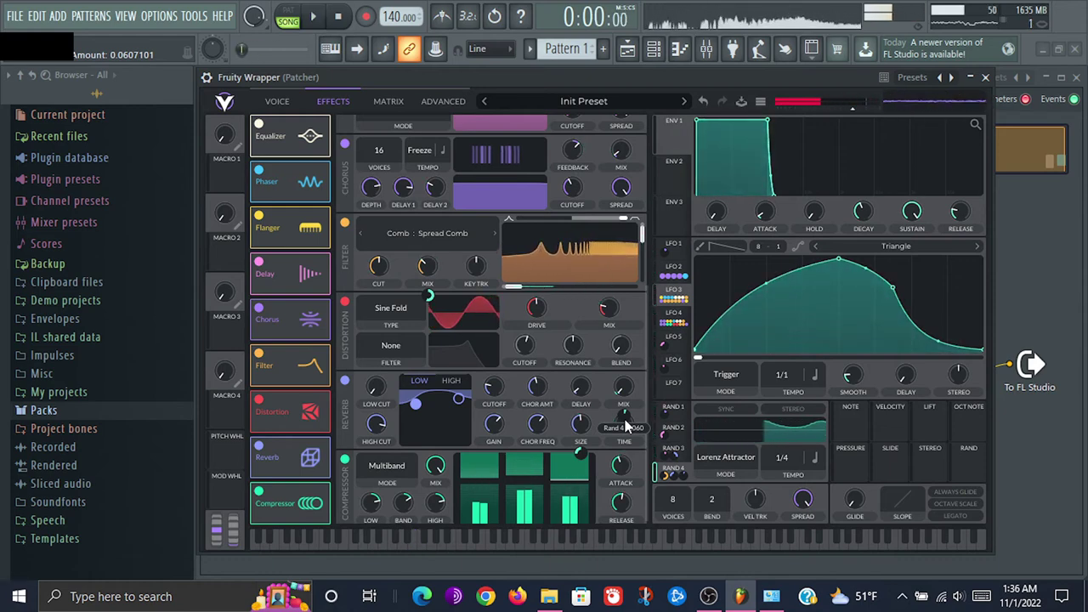
# Set LFO 7 to Envelope mode at a 1/1 tempo and reshape its triangle into an earlier, rounded peak with a curved falloff
pyautogui.click(682, 389)
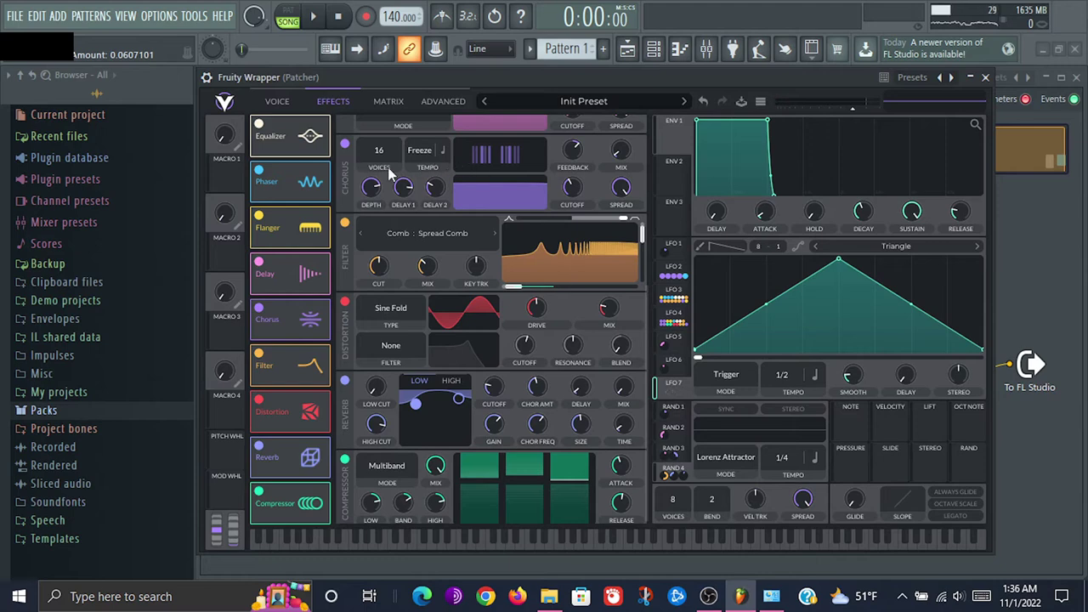
pyautogui.click(441, 102)
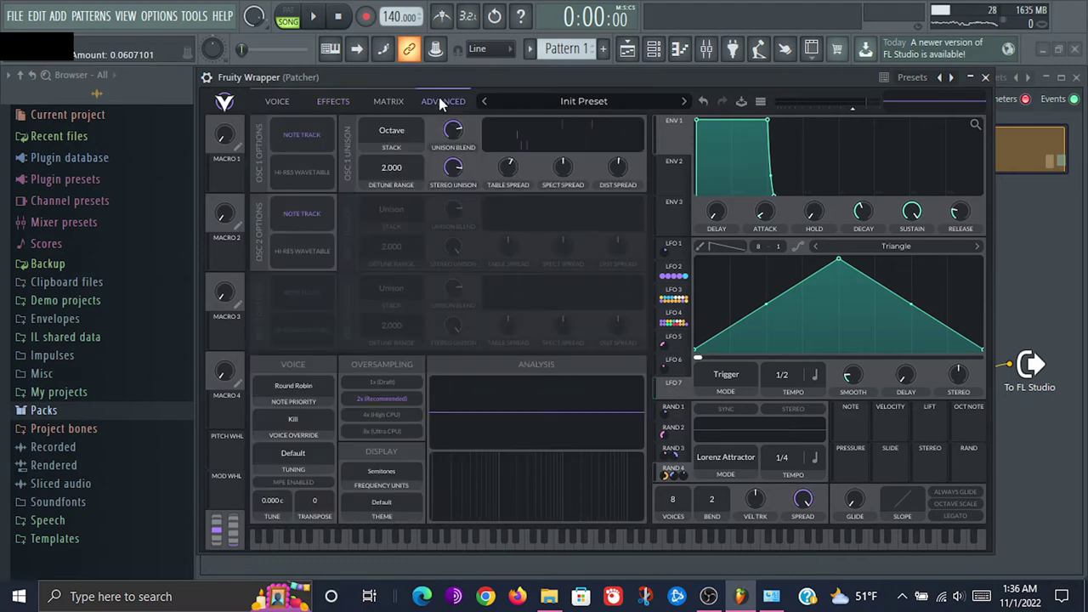
pyautogui.click(393, 102)
pyautogui.press('space')
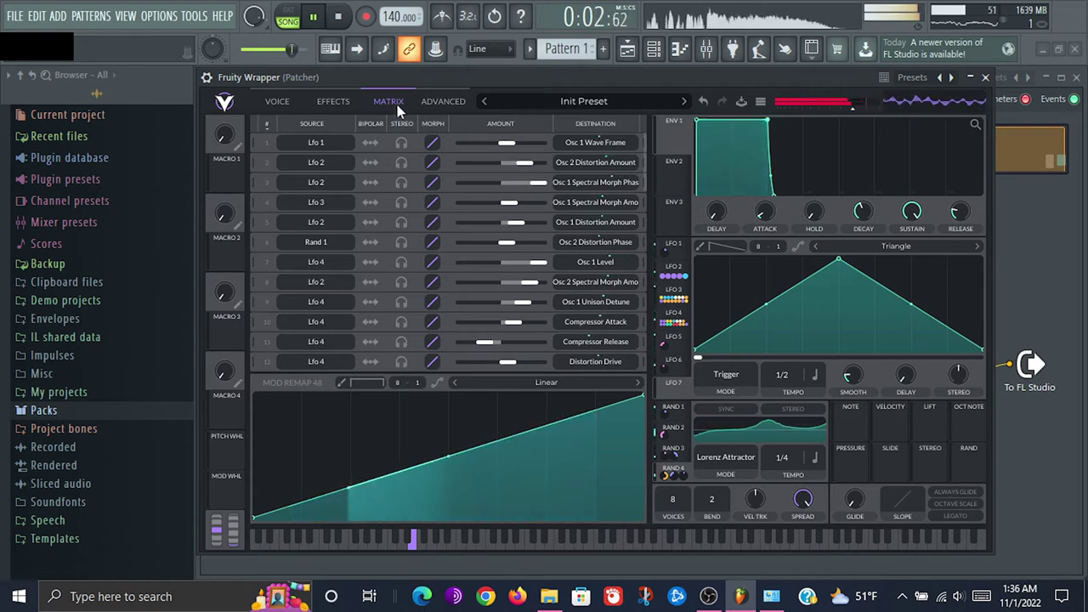
pyautogui.press('space')
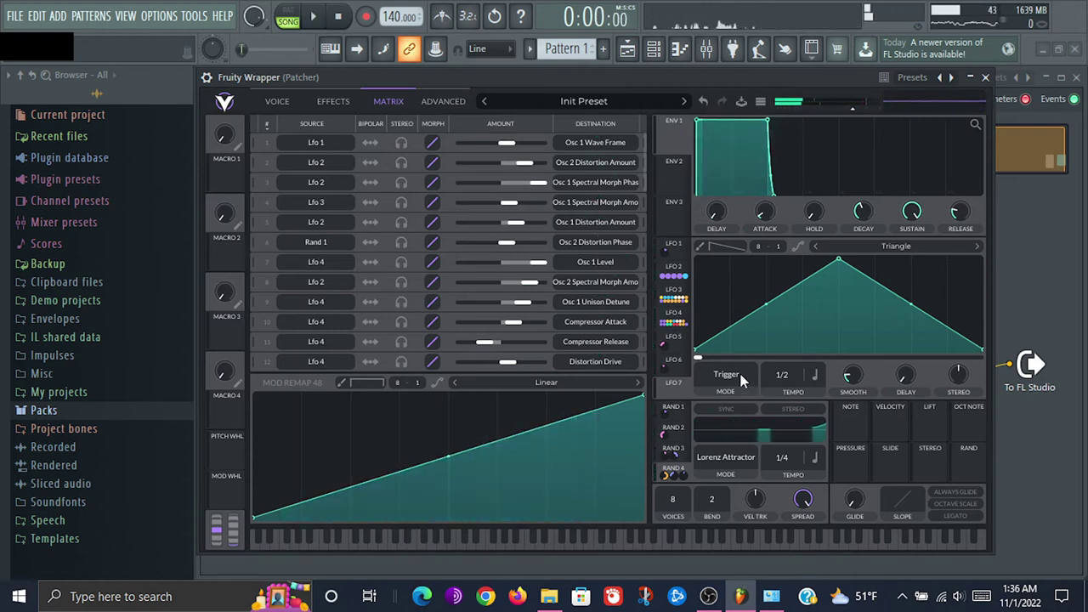
pyautogui.click(729, 376)
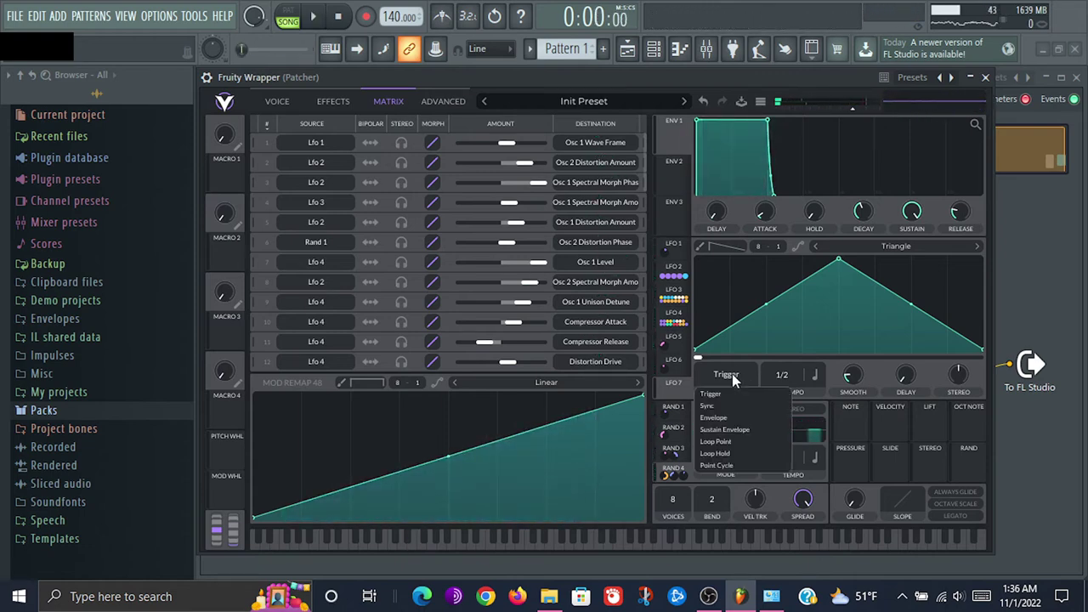
pyautogui.click(728, 418)
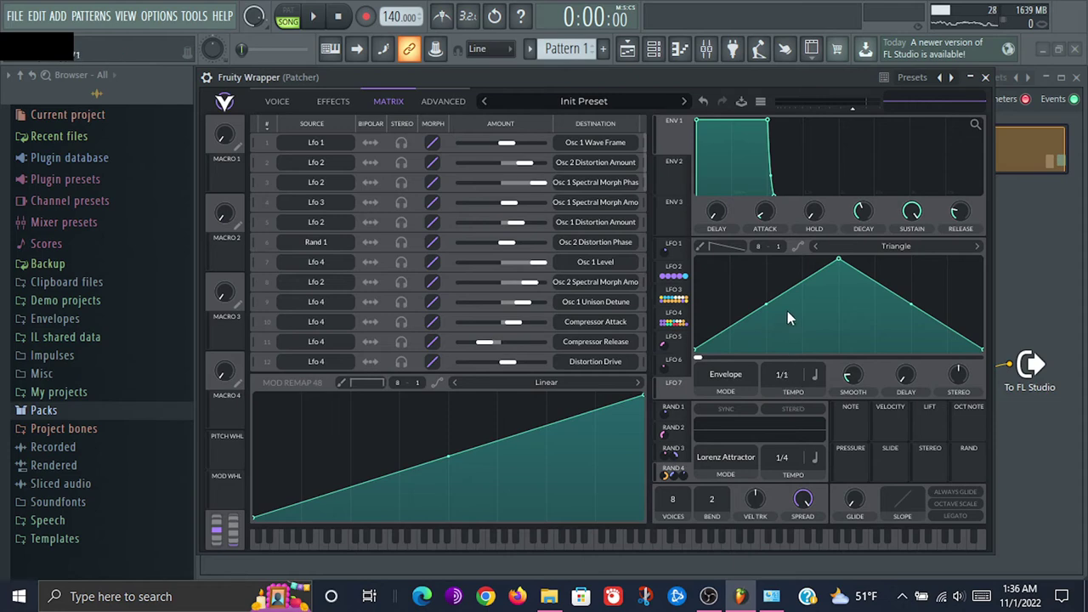
pyautogui.moveTo(842, 260); pyautogui.dragTo(779, 270)
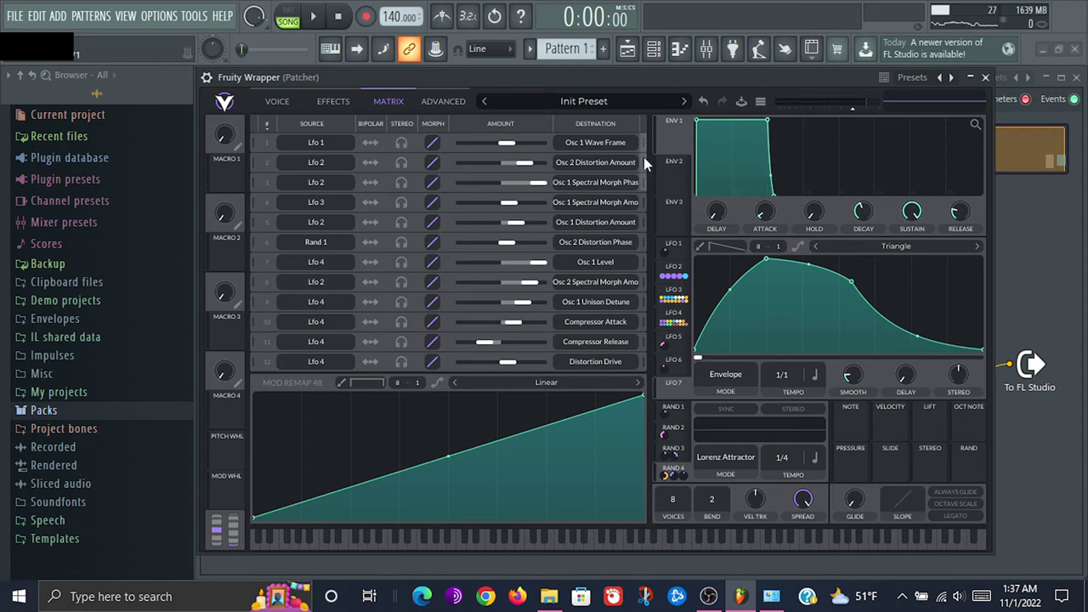
# Add a modulation matrix route from LFO 7 to Voice Tune with an amount of about 0.983 and audition it
pyautogui.moveTo(644, 159); pyautogui.dragTo(643, 211)
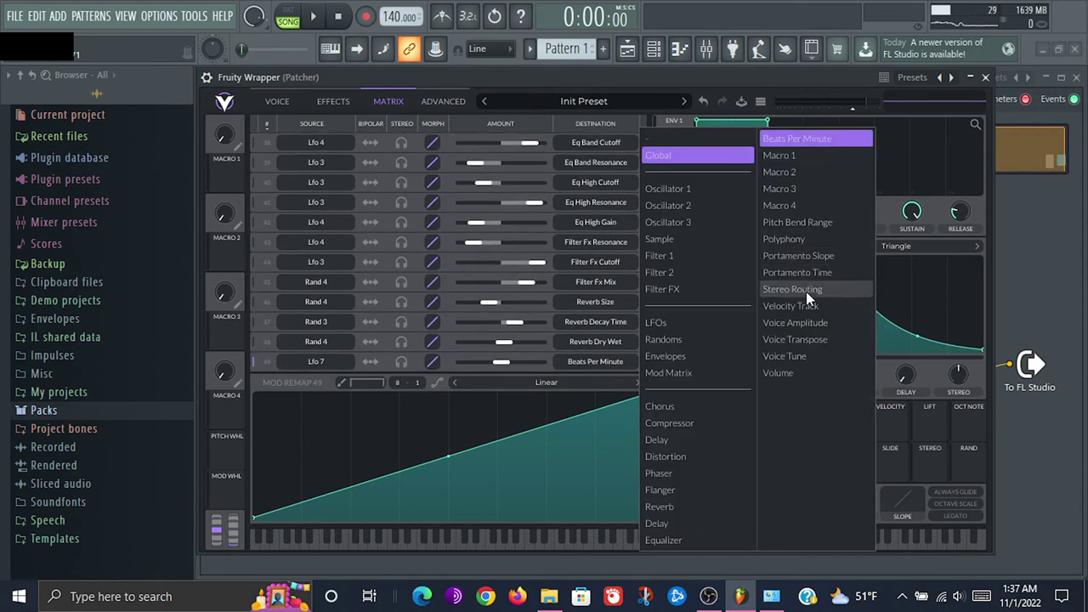
pyautogui.click(800, 357)
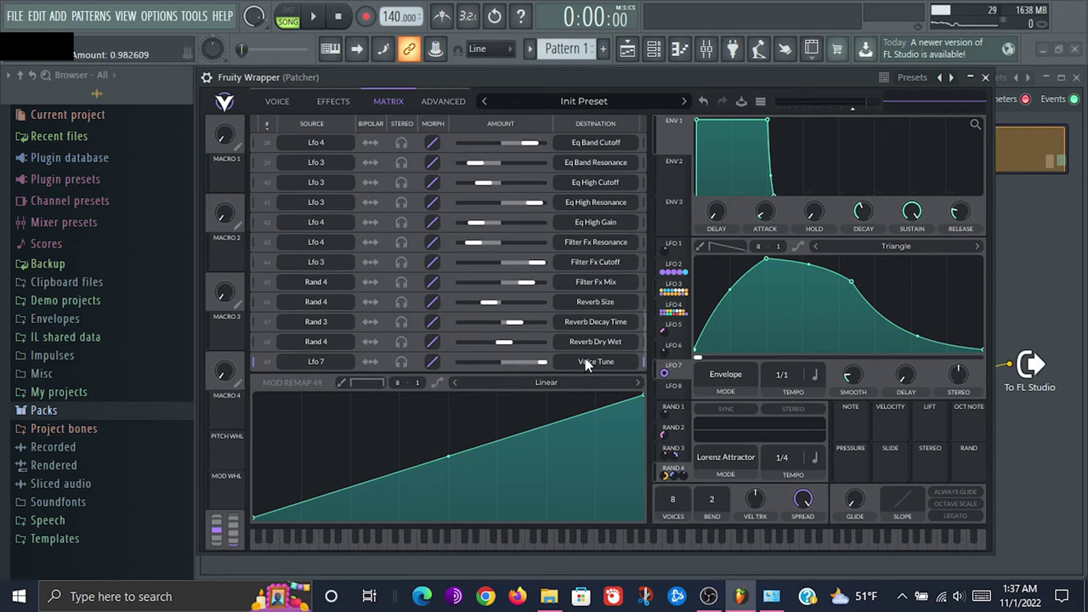
pyautogui.press('space')
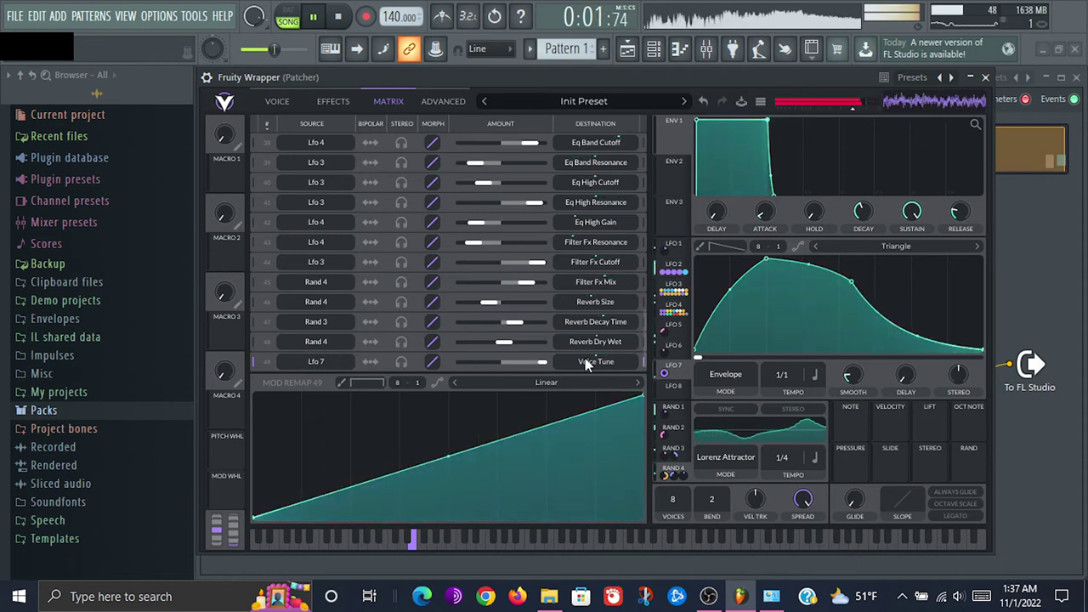
pyautogui.press('space')
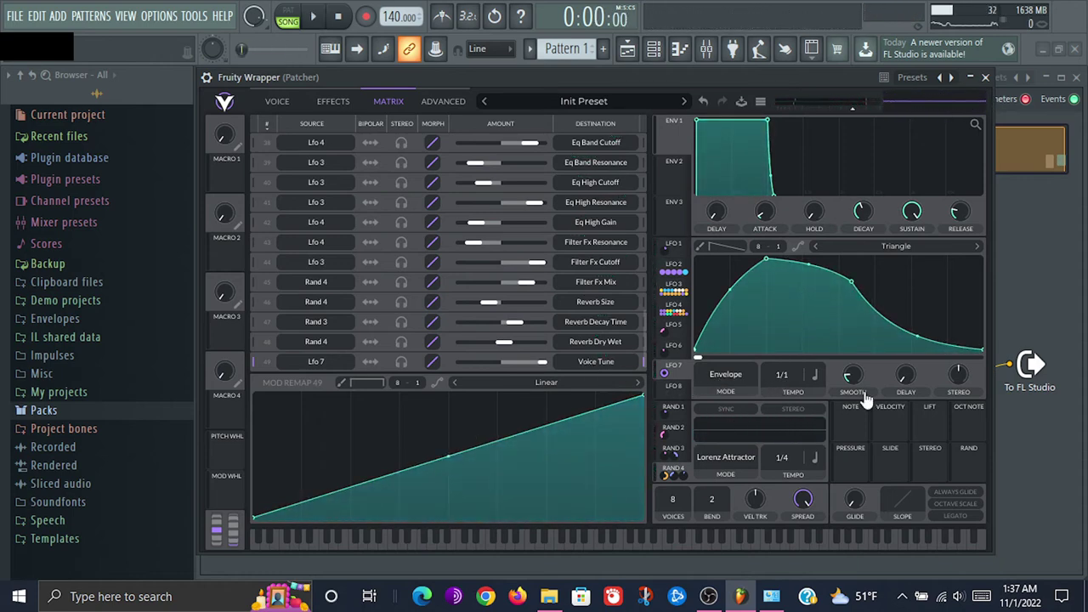
# Try LFO 4 tempos of 1/16, 1/64, 1/1, 4/1 and 1/4 during playback, and set the tempo to 1/8
pyautogui.click(744, 374)
pyautogui.press('space')
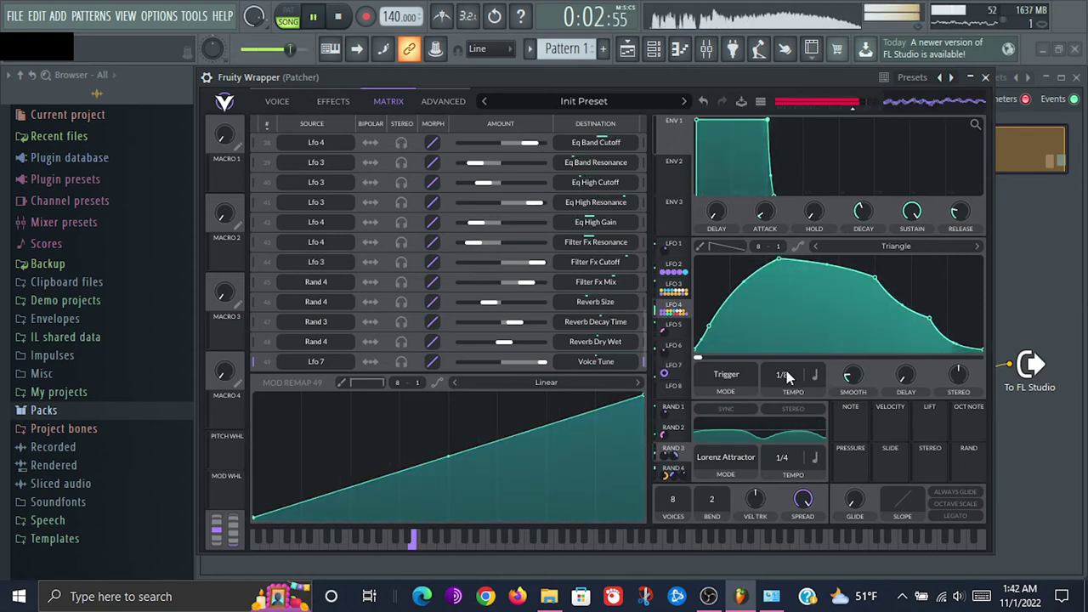
pyautogui.scroll(1, 790, 373)
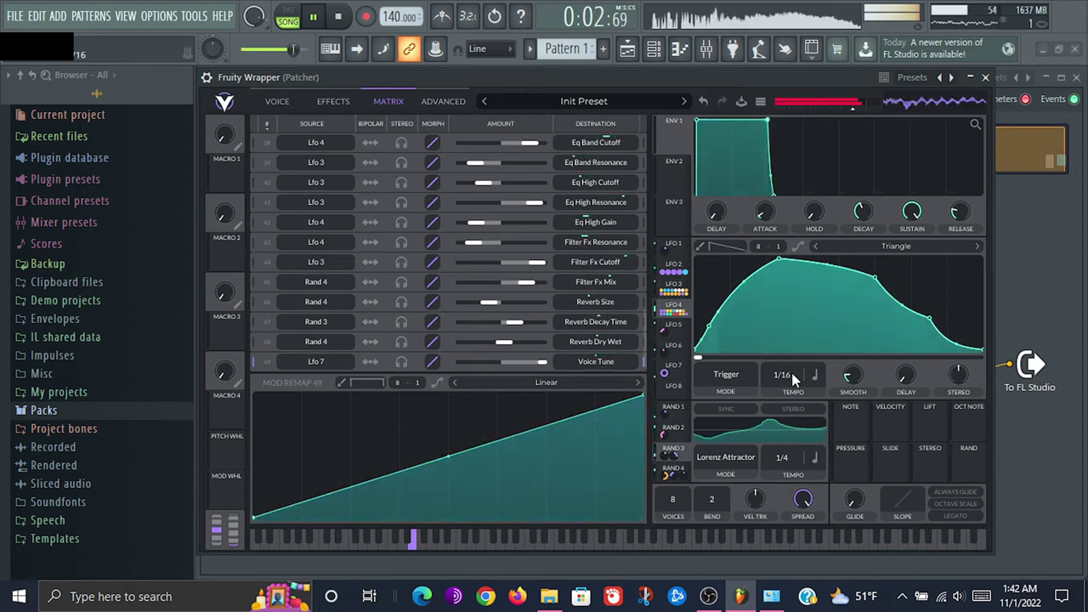
pyautogui.scroll(2, 793, 379)
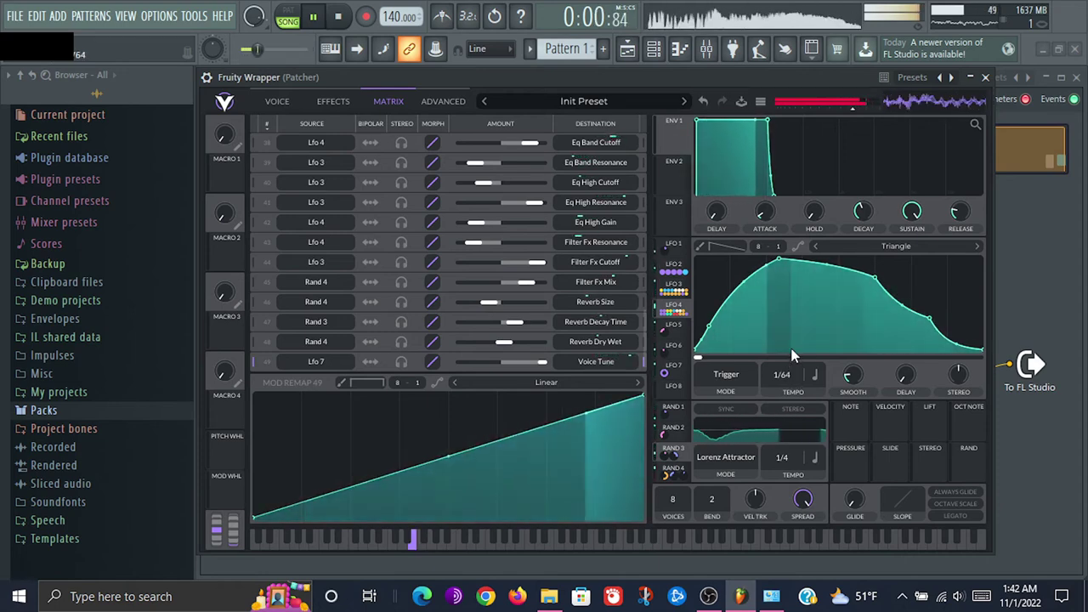
pyautogui.scroll(-3, 790, 368)
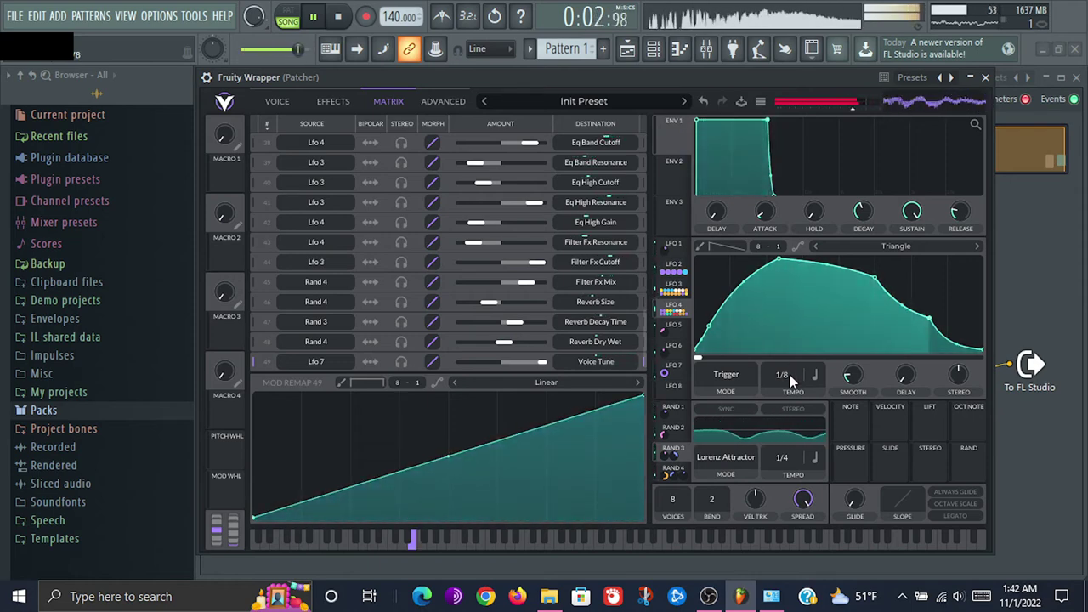
pyautogui.moveTo(776, 445); pyautogui.dragTo(777, 414)
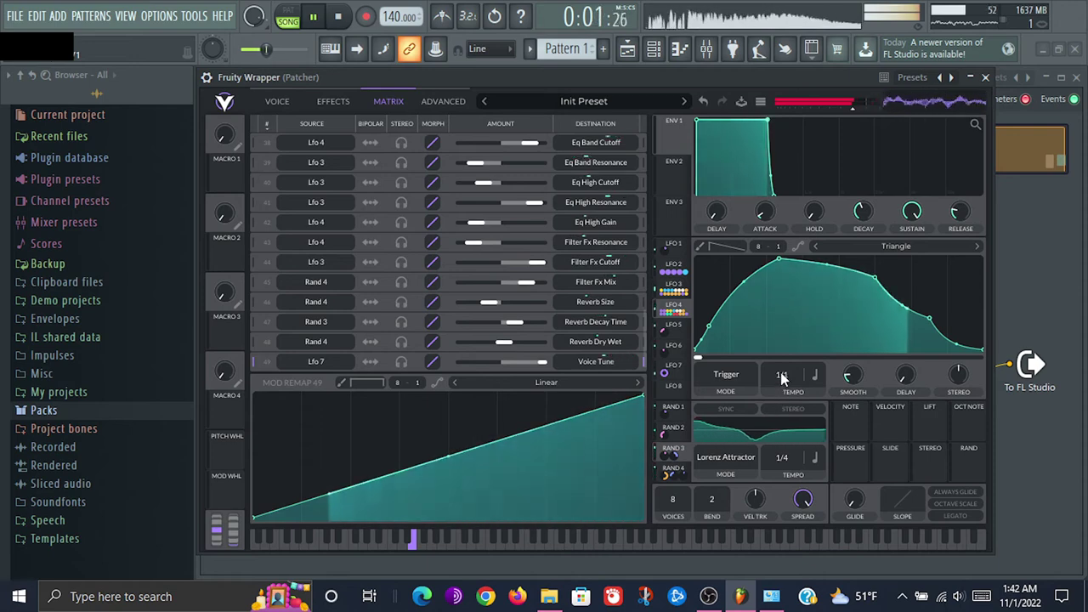
pyautogui.moveTo(783, 379); pyautogui.dragTo(785, 390)
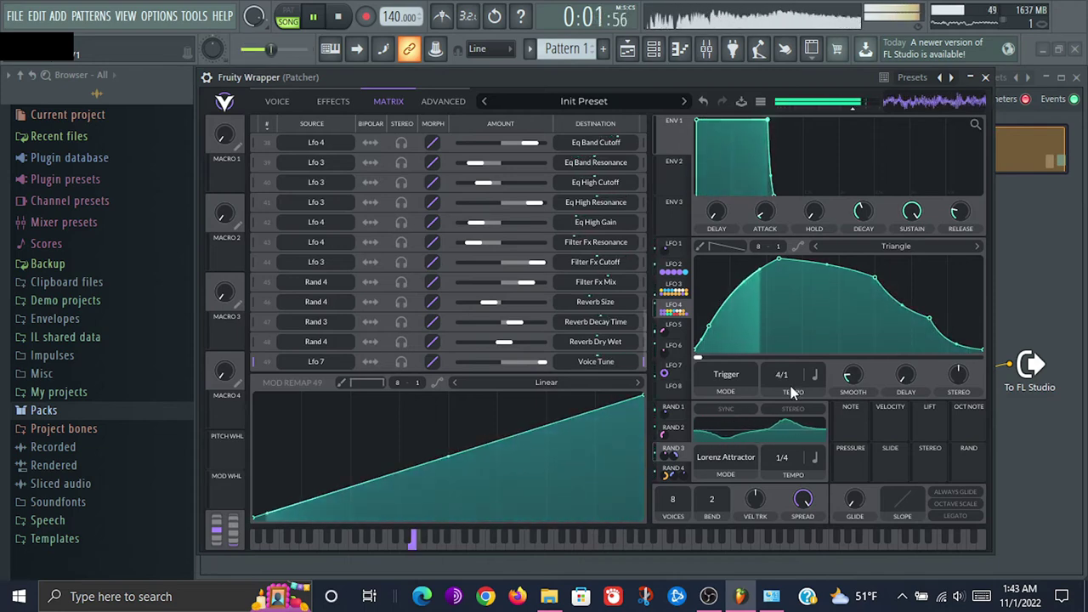
pyautogui.moveTo(782, 375); pyautogui.dragTo(780, 338)
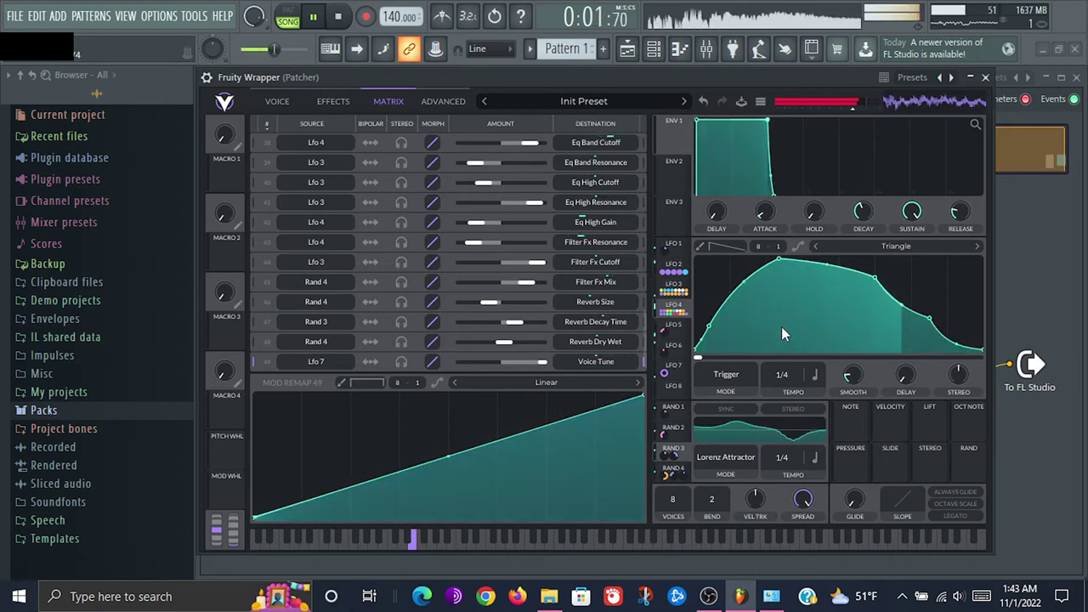
pyautogui.moveTo(780, 370); pyautogui.dragTo(781, 360)
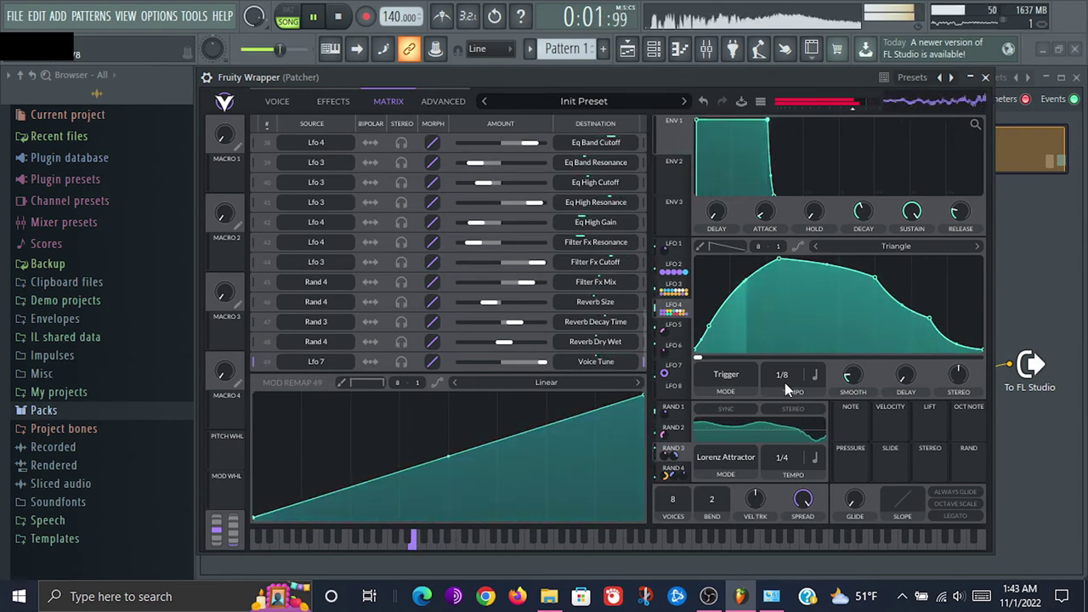
# Stop and restart playback several times to audition the patch in short bursts
pyautogui.press('space')
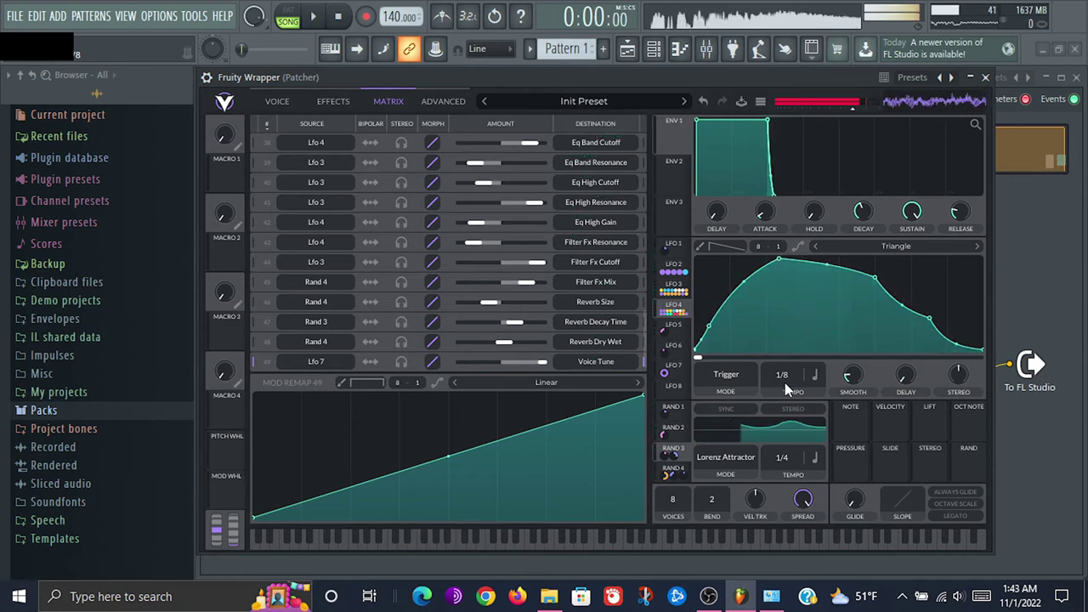
pyautogui.press('space')
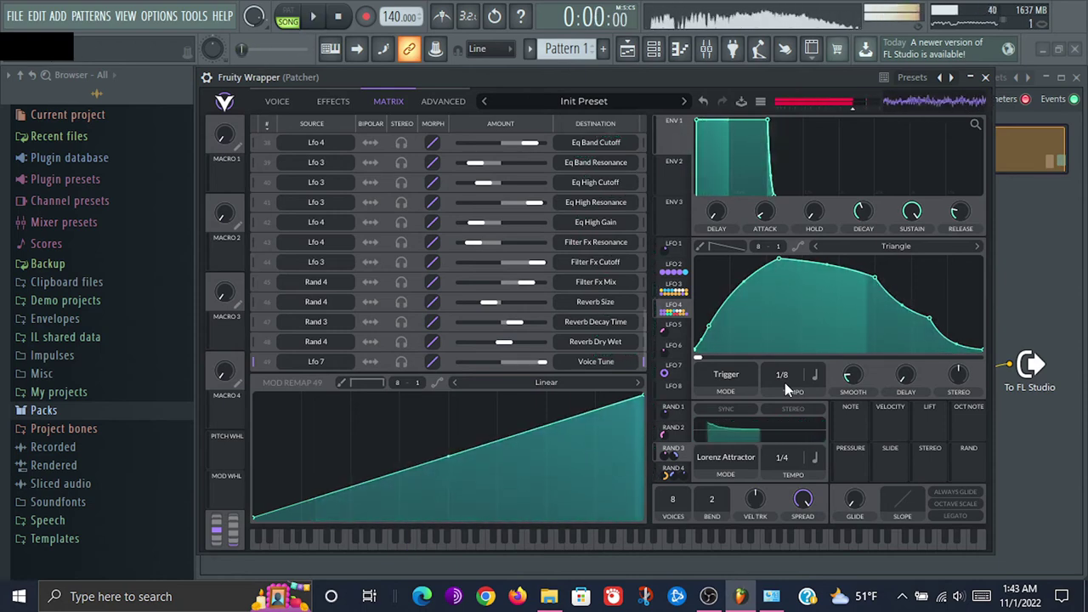
pyautogui.press('space')
pyautogui.press('space')
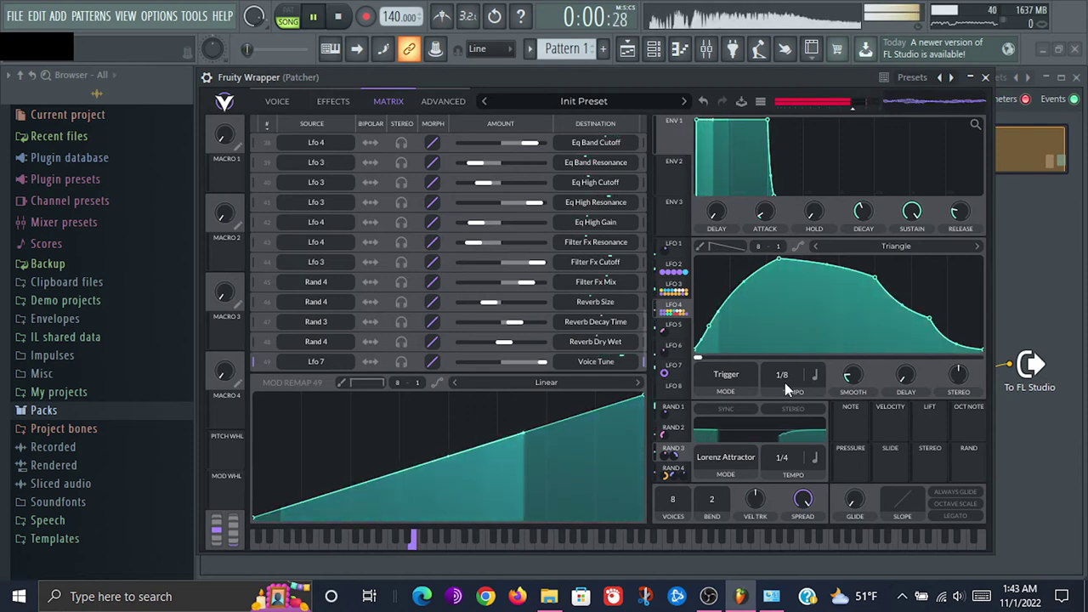
pyautogui.press('space')
pyautogui.press('space')
pyautogui.press('space')
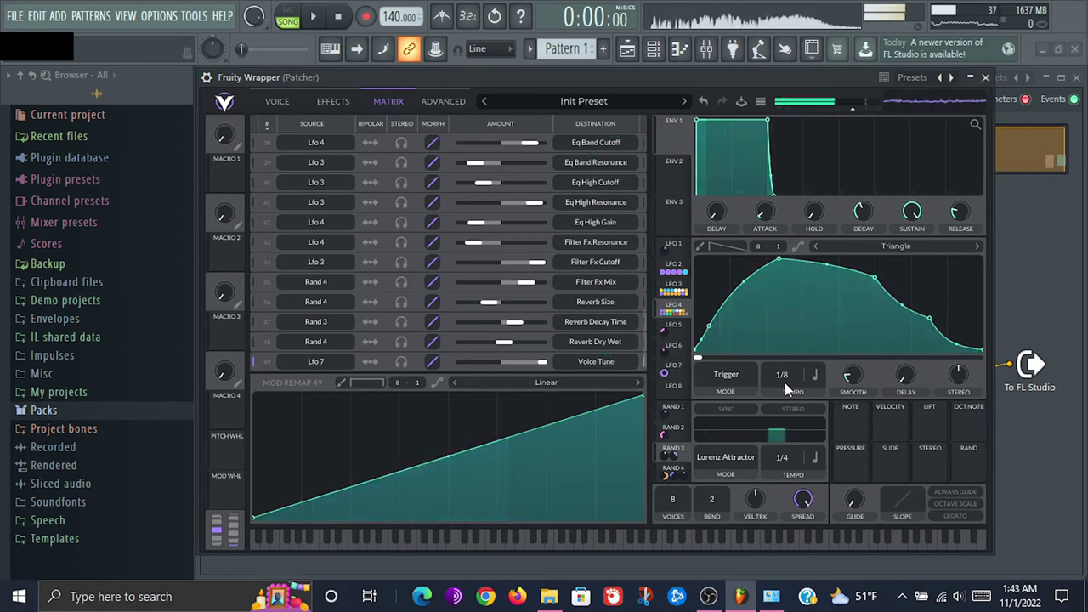
pyautogui.press('space')
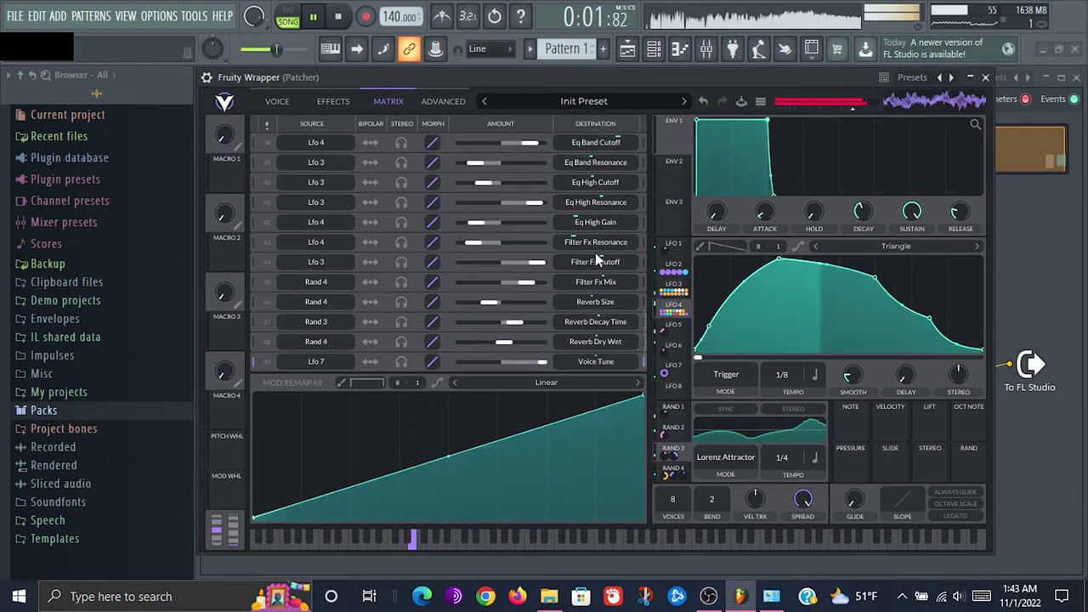
# Close the synth window and add a bell band at about 3898 Hz with -0.76 dB gain in the patch's FabFilter Pro-Q 3
pyautogui.click(340, 101)
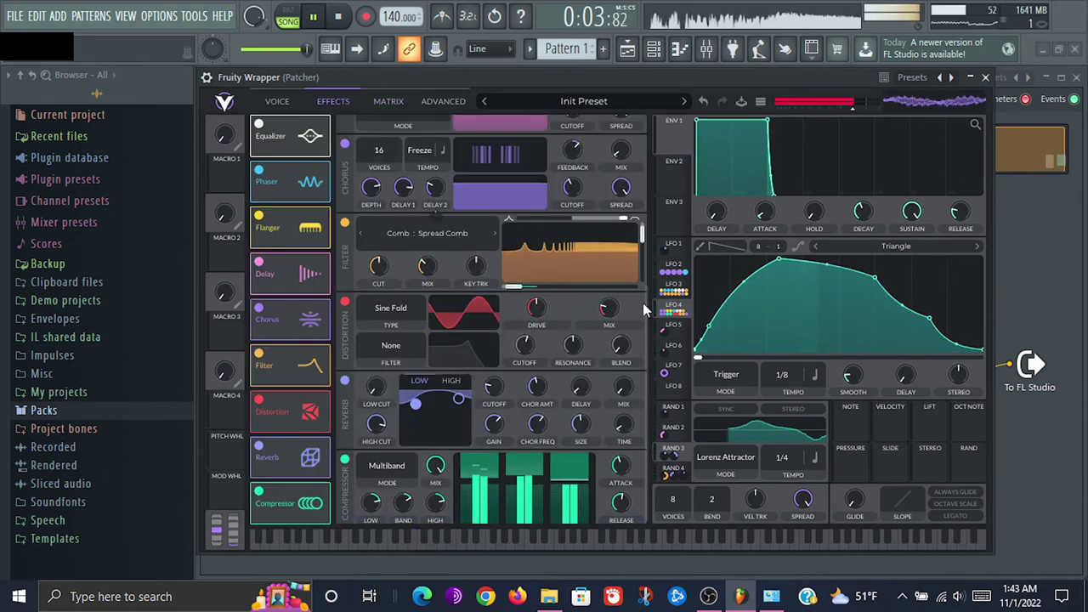
pyautogui.press('Escape')
pyautogui.click(986, 77)
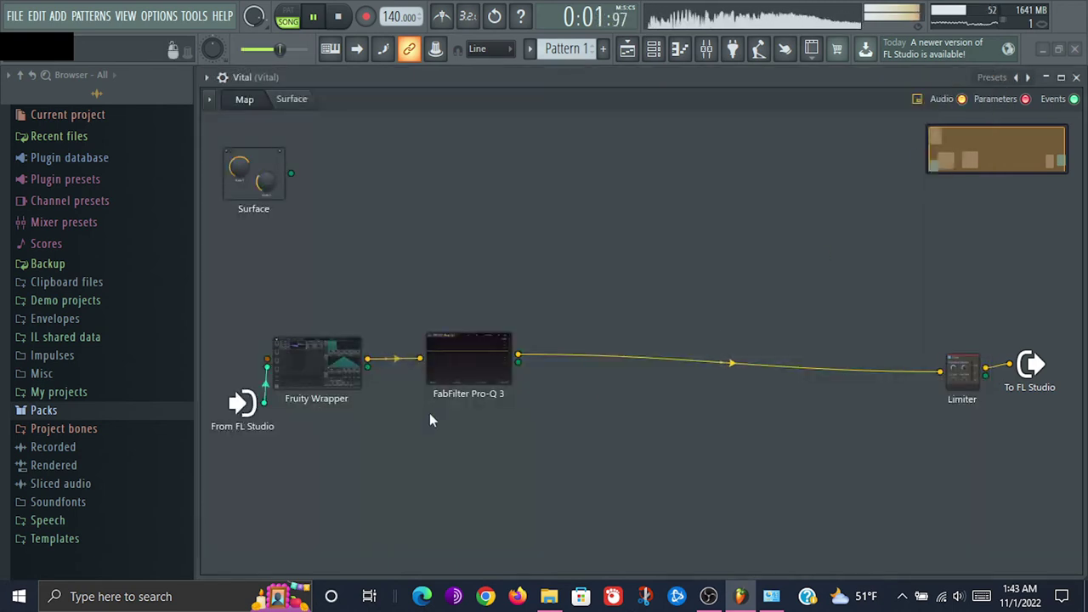
pyautogui.doubleClick(489, 363)
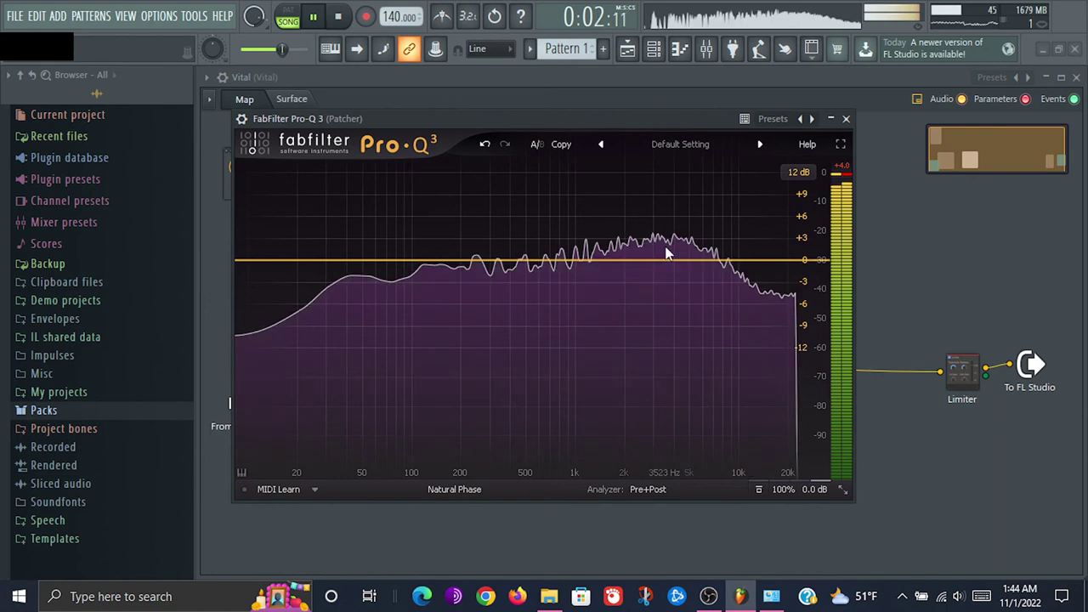
pyautogui.moveTo(668, 260); pyautogui.dragTo(672, 266)
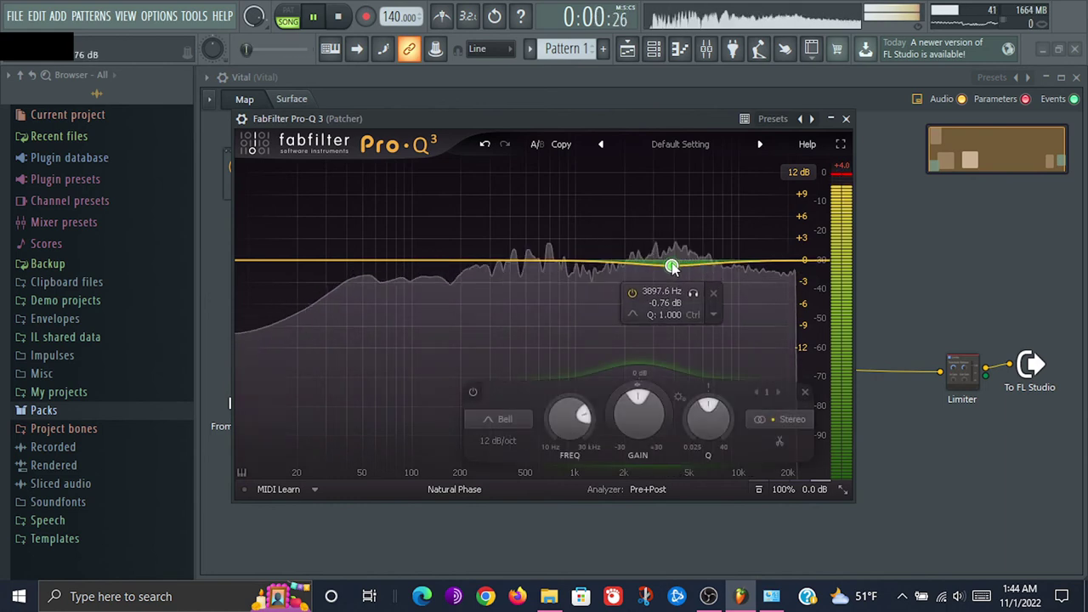
# Give the Pro-Q 3 bell band a dynamic range of about -2.98 dB, a Q of 0.297 and a frequency of about 5612 Hz
pyautogui.moveTo(638, 387); pyautogui.dragTo(592, 436)
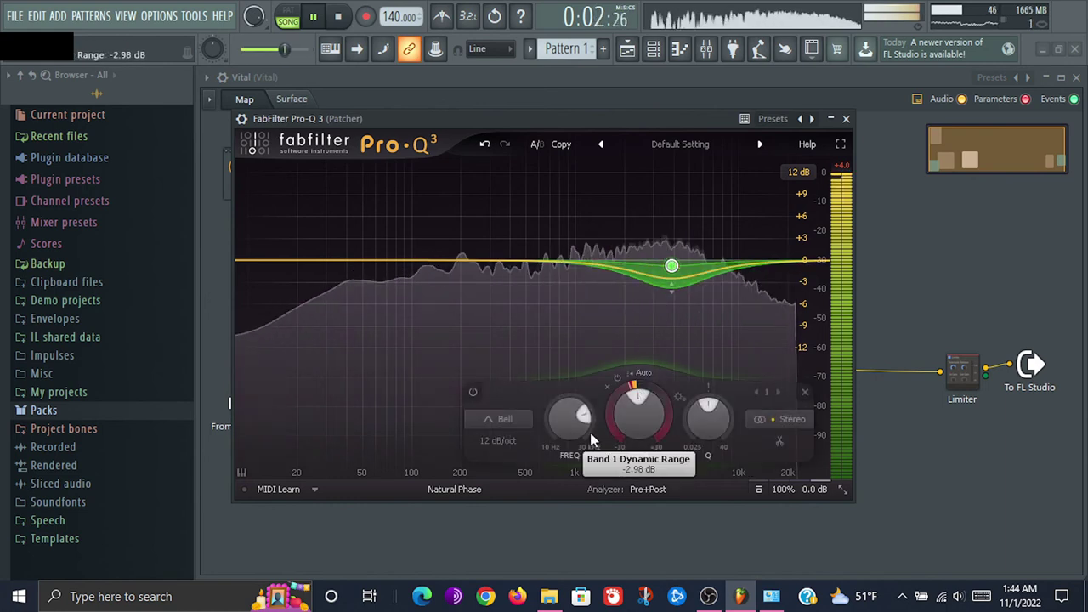
pyautogui.moveTo(708, 416); pyautogui.dragTo(718, 457)
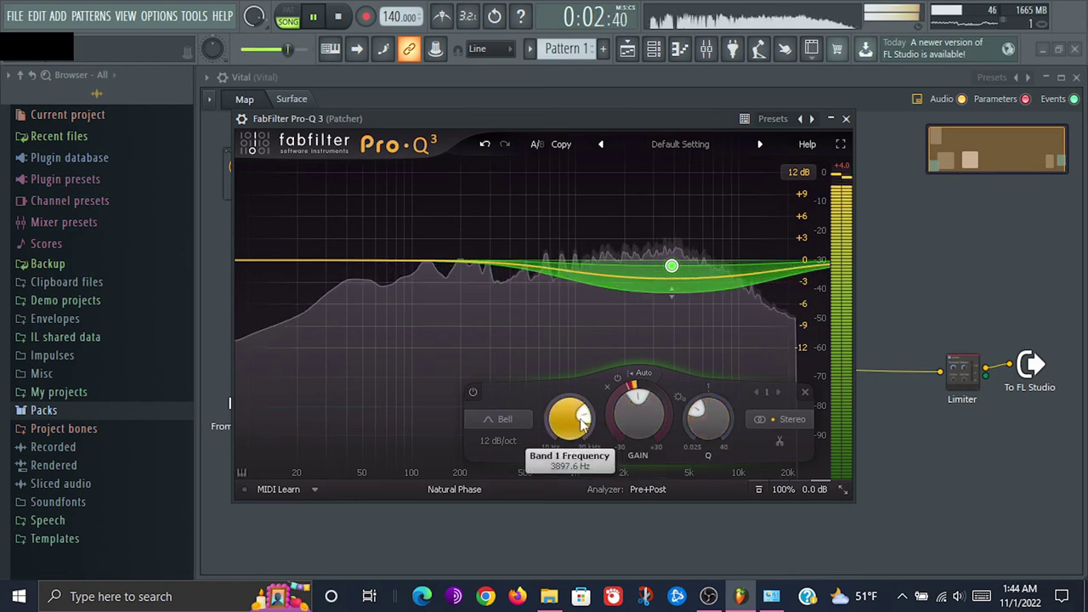
pyautogui.moveTo(582, 424)
pyautogui.mouseDown()
pyautogui.moveTo(580, 413)
pyautogui.moveTo(585, 427)
pyautogui.mouseUp()
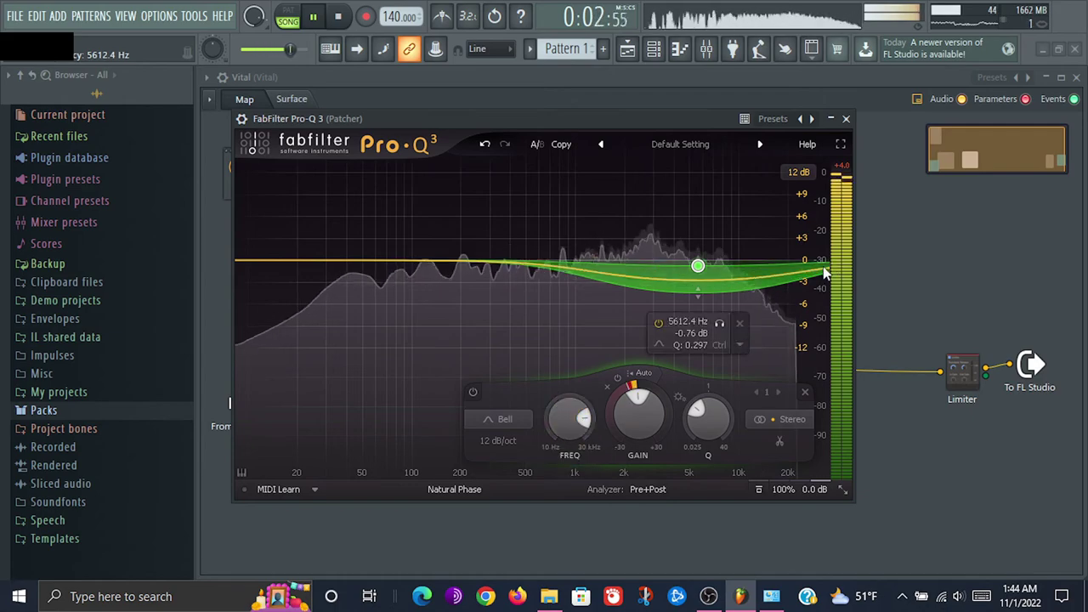
# Add OTT to the patch directly after the Soundgoodizer and start playback
pyautogui.moveTo(822, 270); pyautogui.dragTo(786, 299)
pyautogui.click(736, 51)
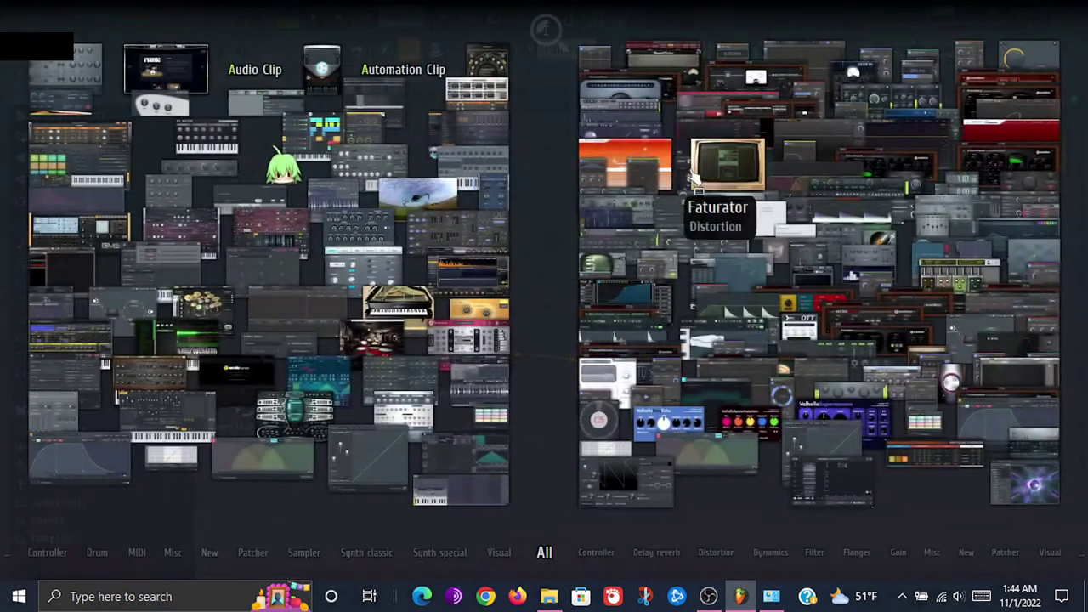
pyautogui.moveTo(777, 361); pyautogui.dragTo(669, 393)
pyautogui.press('space')
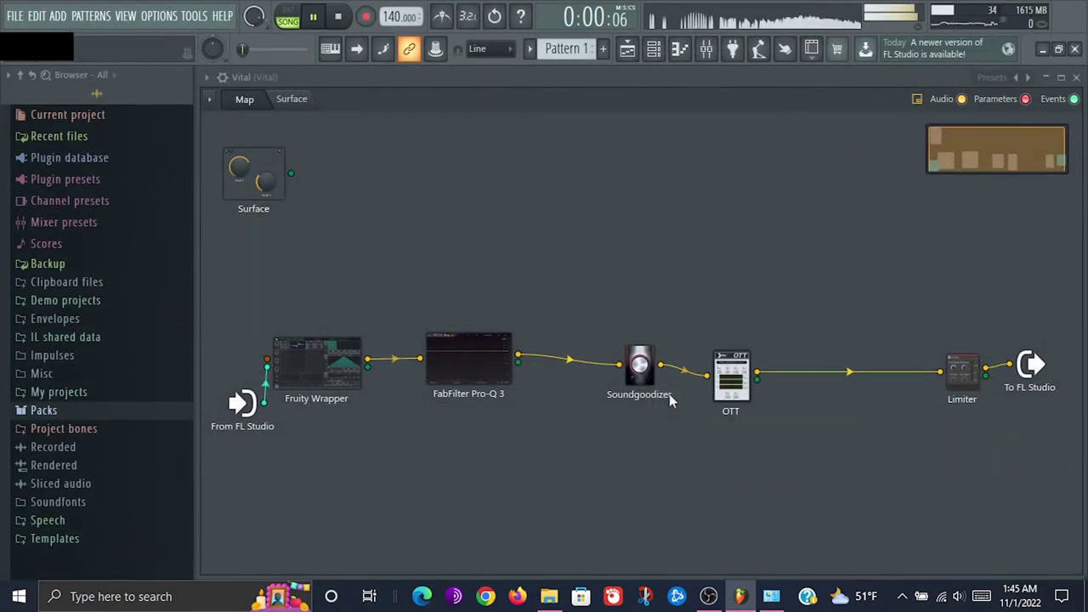
# Try different time and depth amounts in OTT during playback, and set the time to 59% and the depth to 23%
pyautogui.click(731, 380)
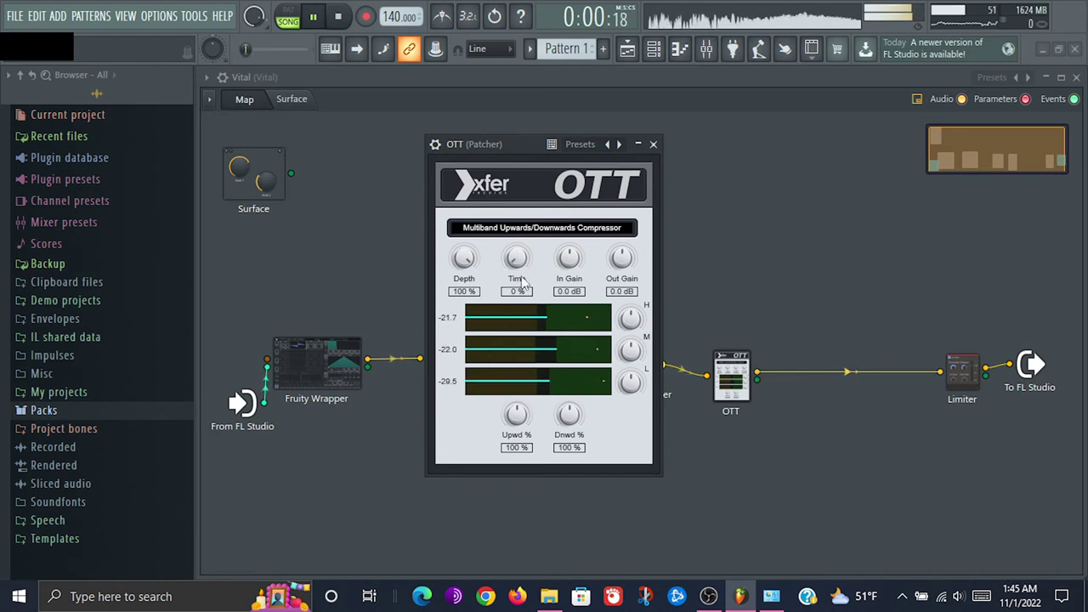
pyautogui.moveTo(521, 259); pyautogui.dragTo(534, 178)
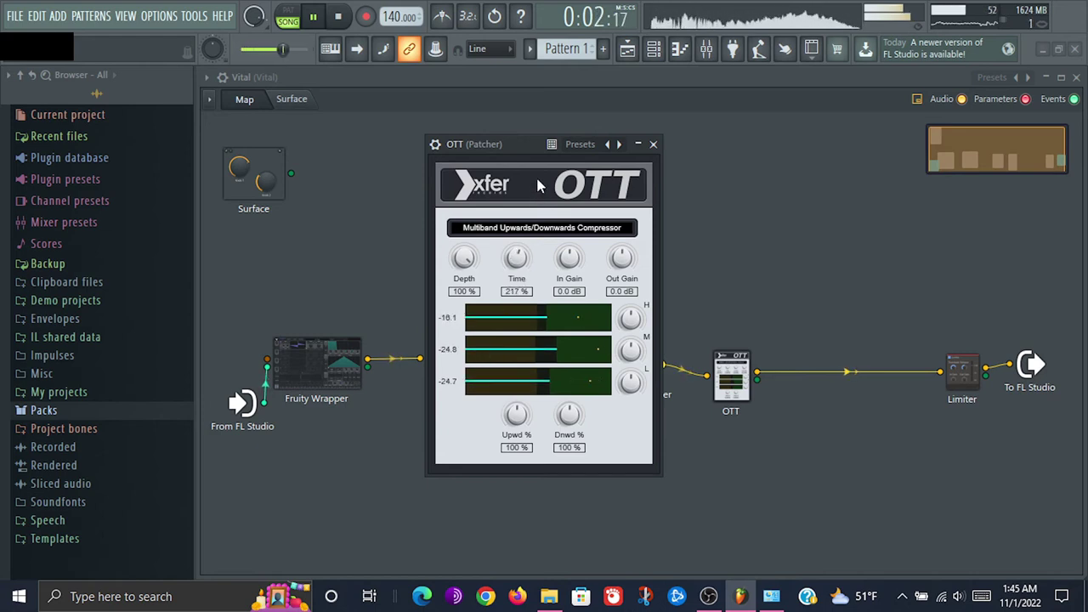
pyautogui.moveTo(466, 259); pyautogui.dragTo(426, 329)
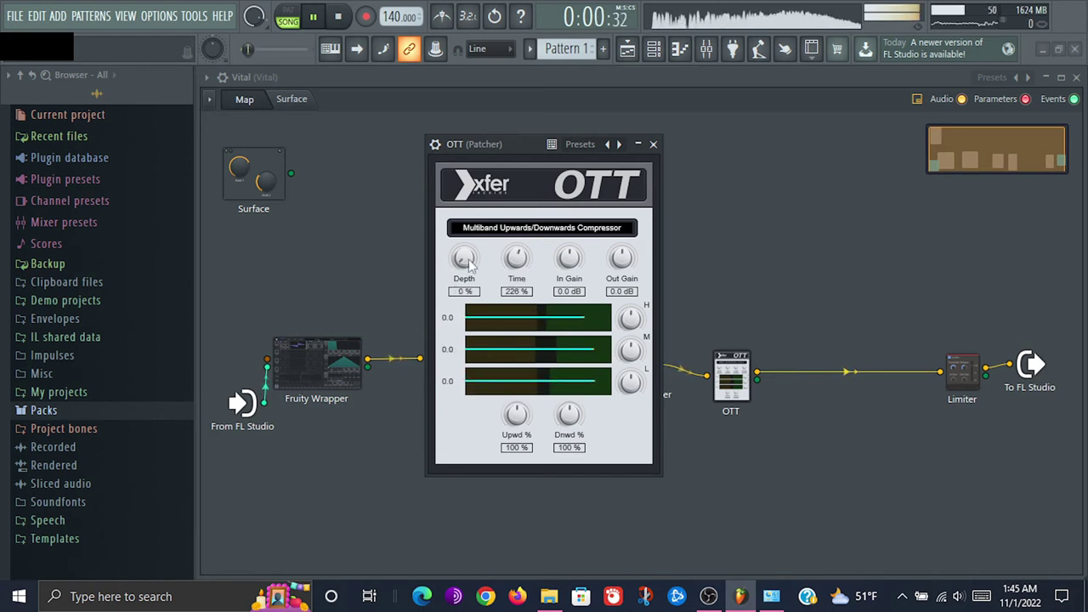
pyautogui.moveTo(465, 252); pyautogui.dragTo(471, 231)
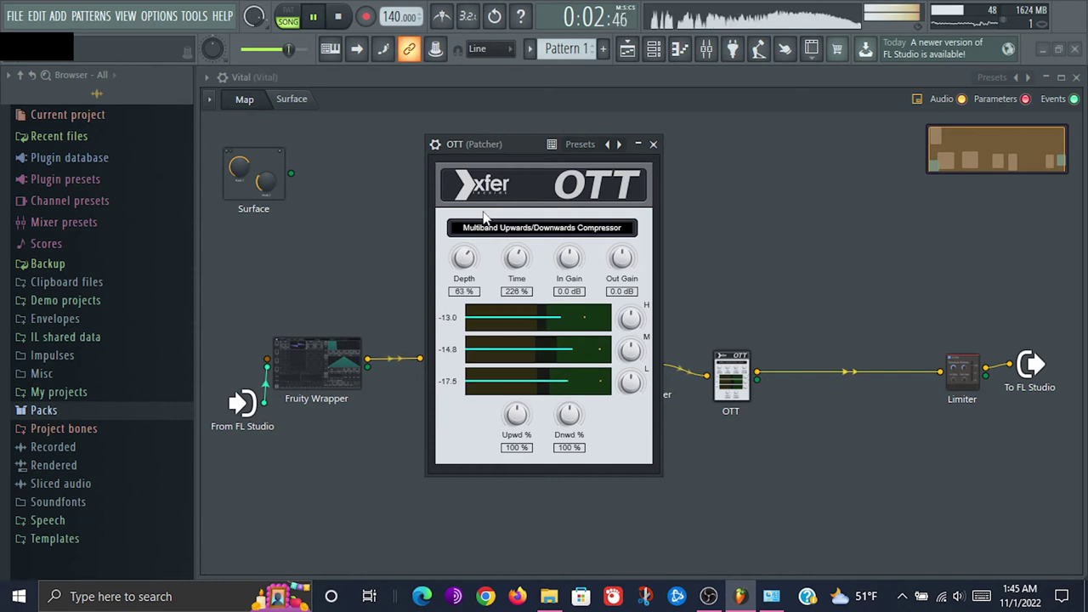
pyautogui.moveTo(473, 247); pyautogui.dragTo(471, 232)
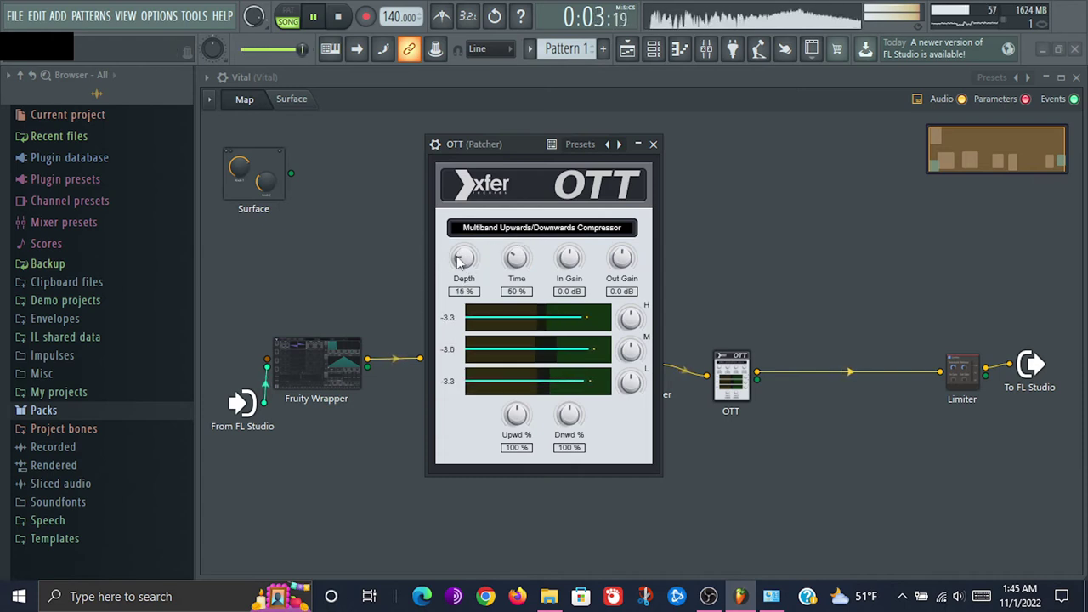
pyautogui.moveTo(448, 245)
pyautogui.mouseDown()
pyautogui.moveTo(448, 215)
pyautogui.moveTo(448, 231)
pyautogui.mouseUp()
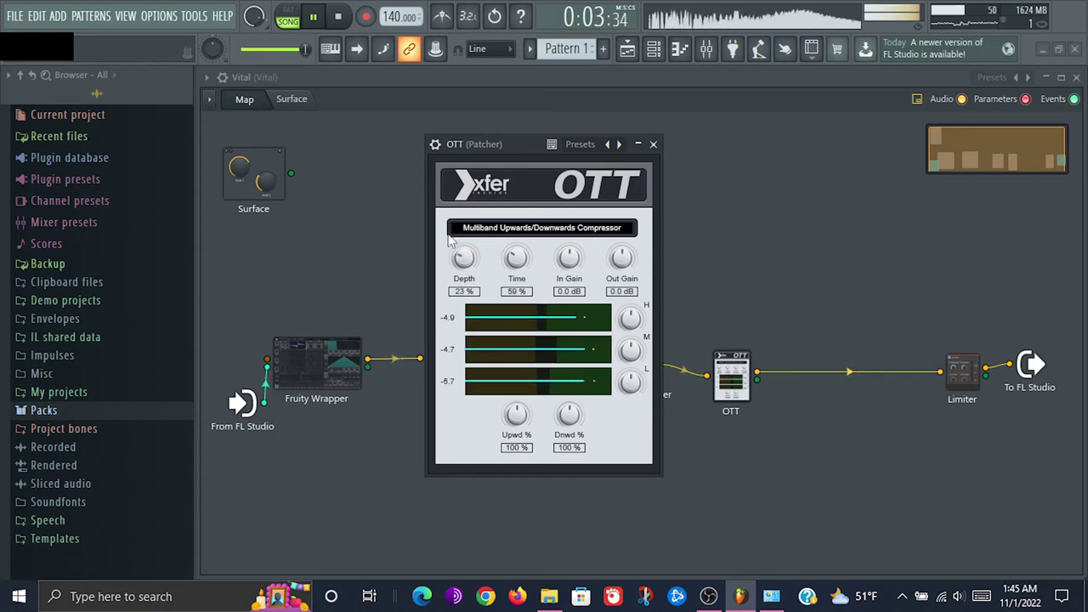
pyautogui.click(652, 144)
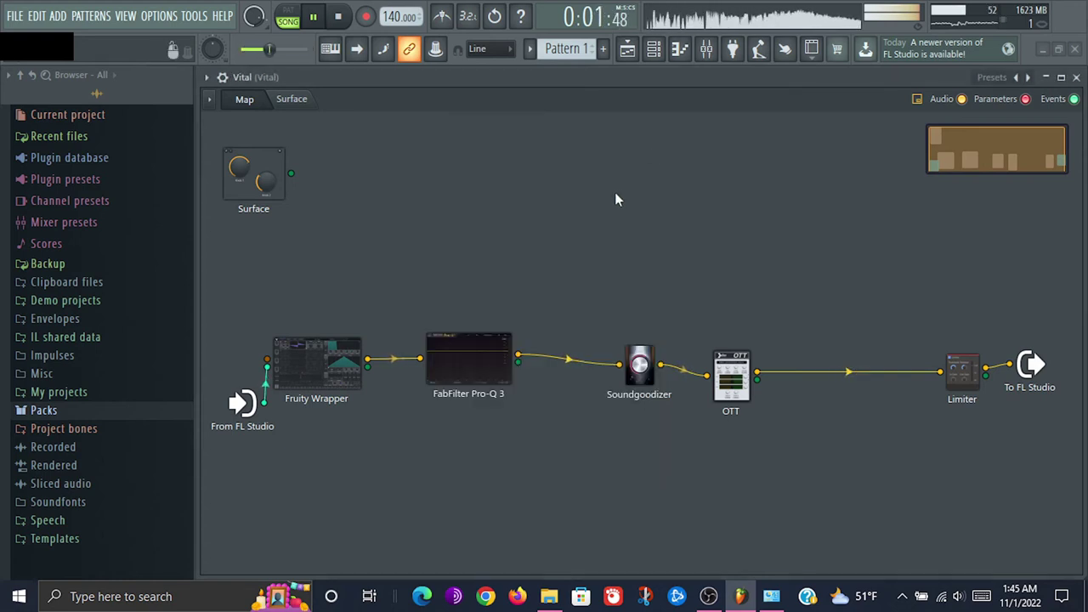
# Stop playback and insert a Distortion effect between FabFilter Pro-Q 3 and the Soundgoodizer
pyautogui.press('space')
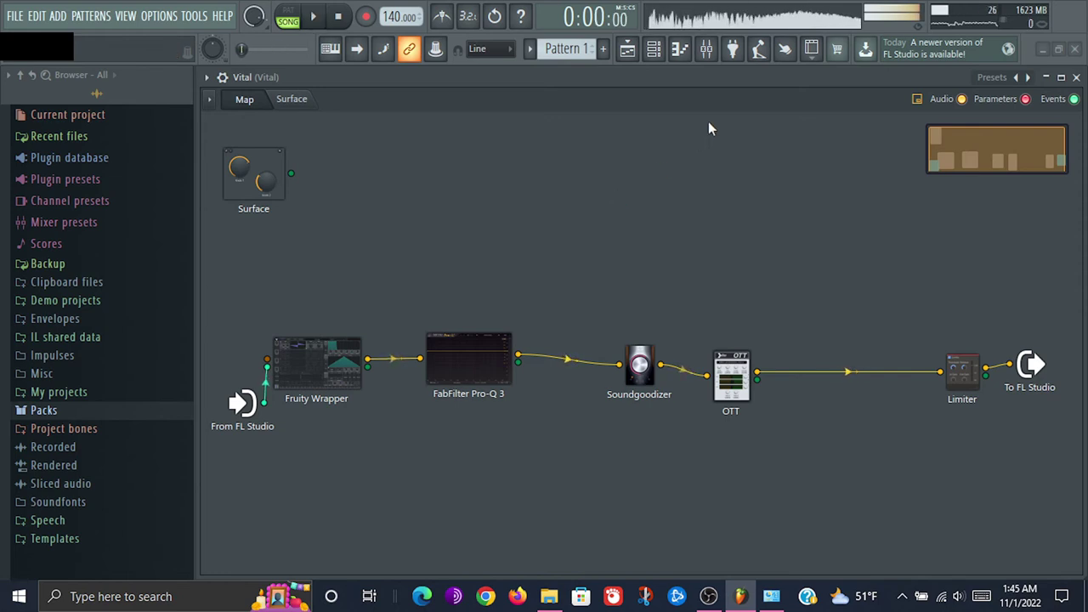
pyautogui.click(733, 49)
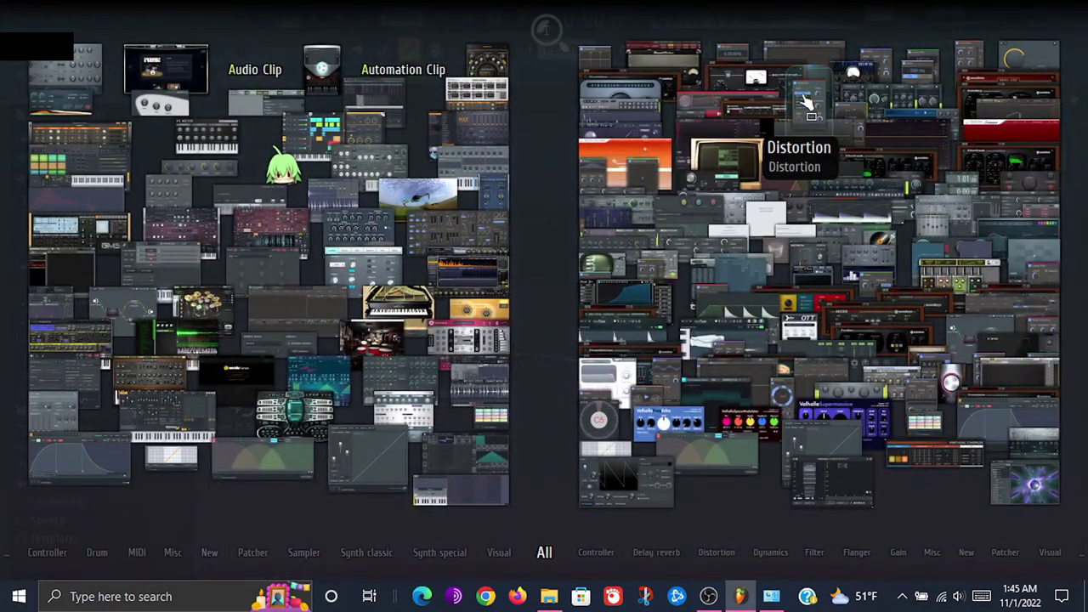
pyautogui.moveTo(811, 102); pyautogui.dragTo(611, 380)
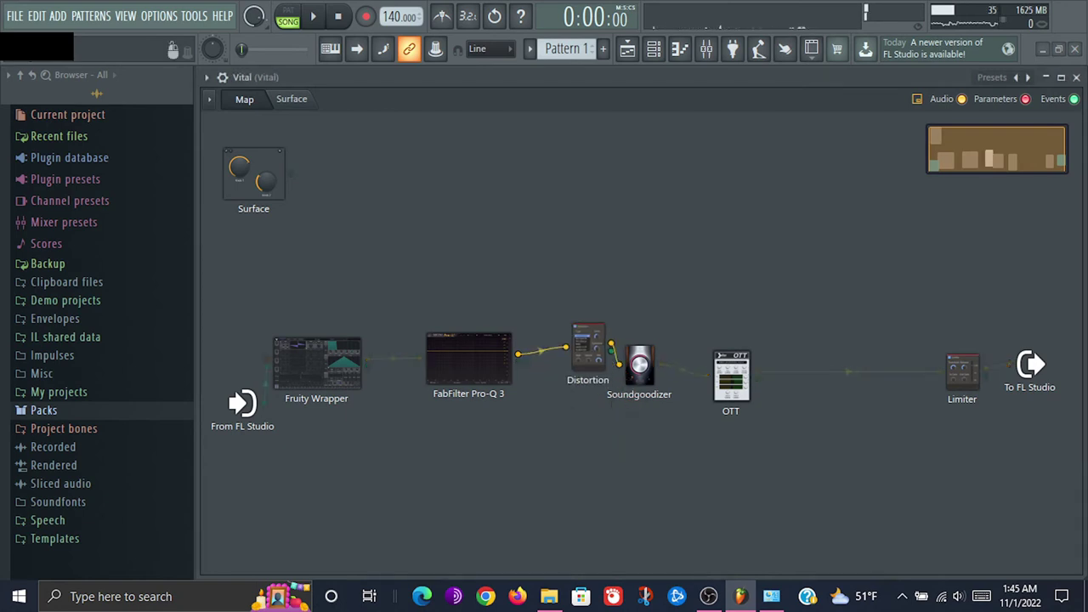
# Use the Sine distortion type and raise the Distortion's drive, dynamics, bias and spread during playback
pyautogui.click(589, 333)
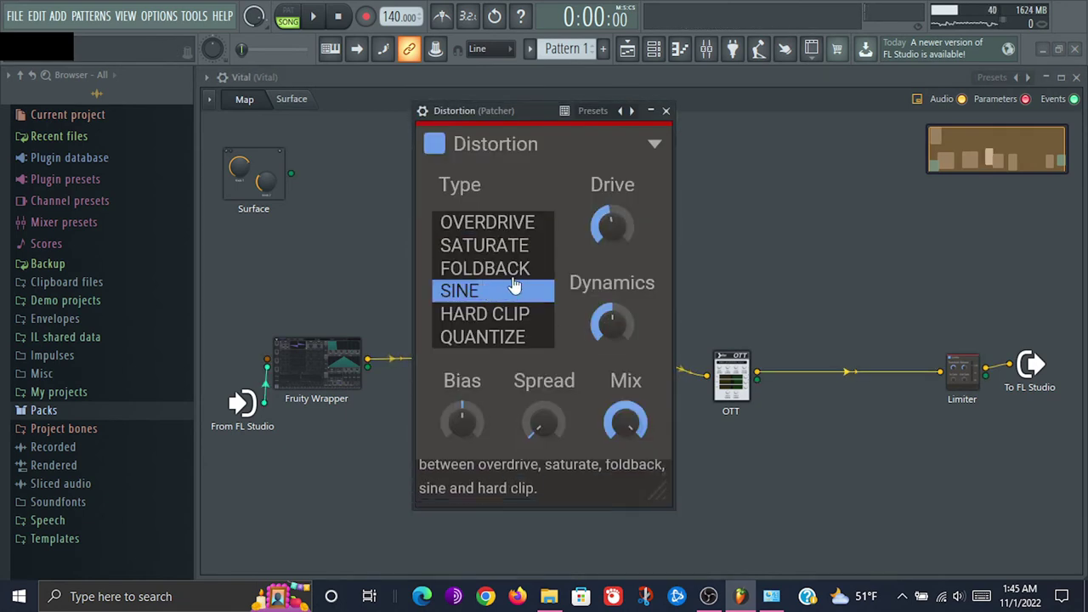
pyautogui.press('space')
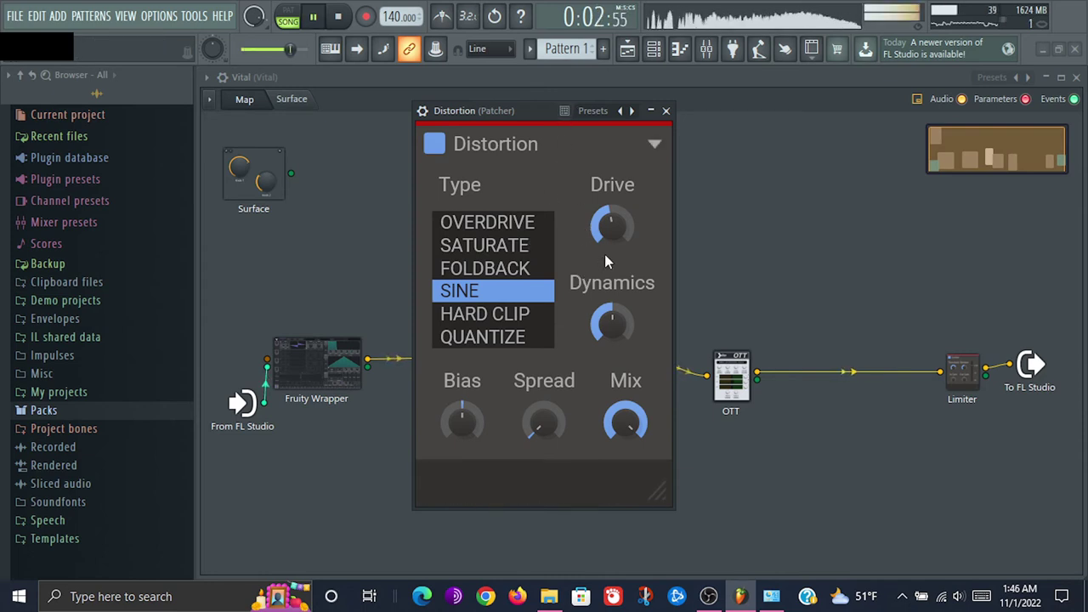
pyautogui.moveTo(608, 242); pyautogui.dragTo(608, 220)
pyautogui.moveTo(611, 328)
pyautogui.mouseDown()
pyautogui.moveTo(612, 342)
pyautogui.moveTo(612, 295)
pyautogui.moveTo(611, 328)
pyautogui.mouseUp()
pyautogui.moveTo(463, 424)
pyautogui.mouseDown()
pyautogui.moveTo(462, 405)
pyautogui.moveTo(461, 419)
pyautogui.mouseUp()
pyautogui.moveTo(543, 422)
pyautogui.mouseDown()
pyautogui.moveTo(543, 368)
pyautogui.moveTo(543, 404)
pyautogui.mouseUp()
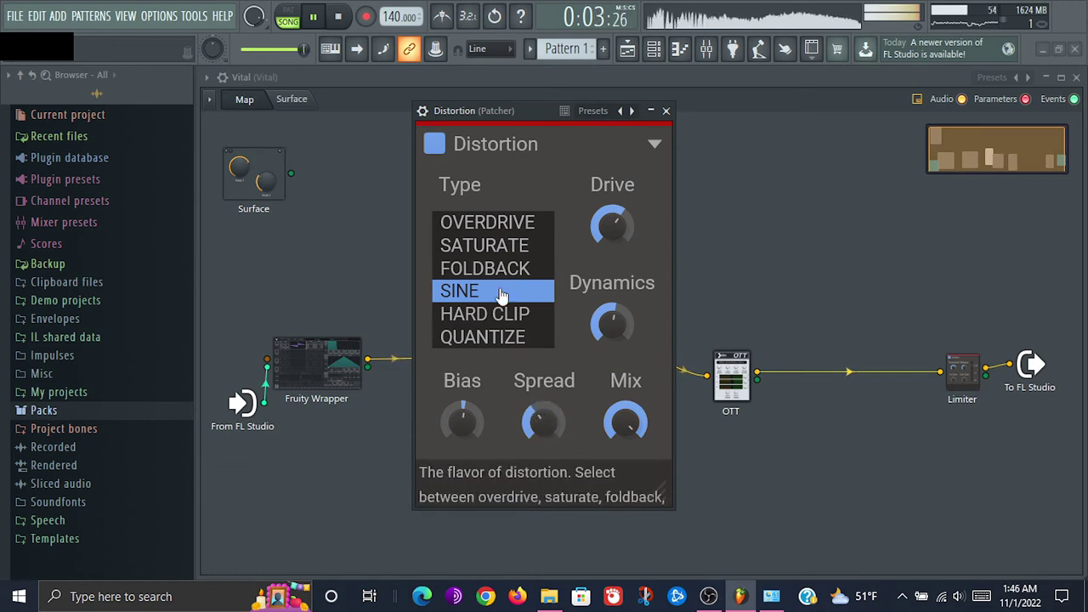
# Try the Saturate type, switch the Distortion to Foldback, readjust its spread and bias, and stop playback
pyautogui.click(491, 247)
pyautogui.moveTo(612, 225)
pyautogui.mouseDown()
pyautogui.moveTo(612, 211)
pyautogui.moveTo(624, 228)
pyautogui.moveTo(625, 214)
pyautogui.moveTo(605, 231)
pyautogui.mouseUp()
pyautogui.click(502, 270)
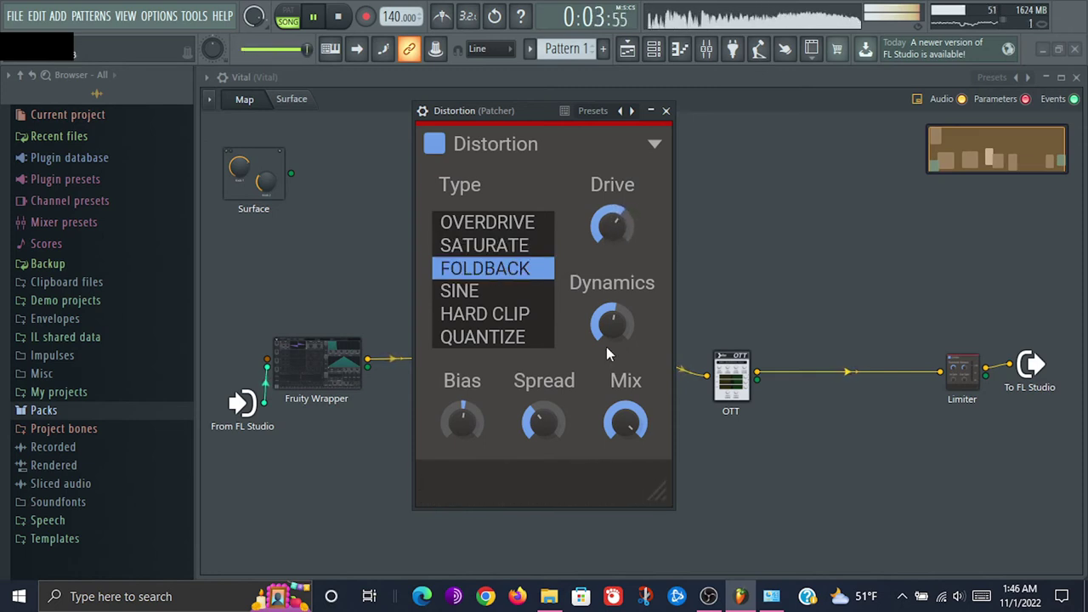
pyautogui.moveTo(544, 421)
pyautogui.mouseDown()
pyautogui.moveTo(544, 389)
pyautogui.moveTo(544, 476)
pyautogui.moveTo(544, 399)
pyautogui.moveTo(544, 420)
pyautogui.mouseUp()
pyautogui.moveTo(469, 418)
pyautogui.mouseDown()
pyautogui.moveTo(469, 478)
pyautogui.moveTo(469, 372)
pyautogui.moveTo(471, 417)
pyautogui.mouseUp()
pyautogui.press('space')
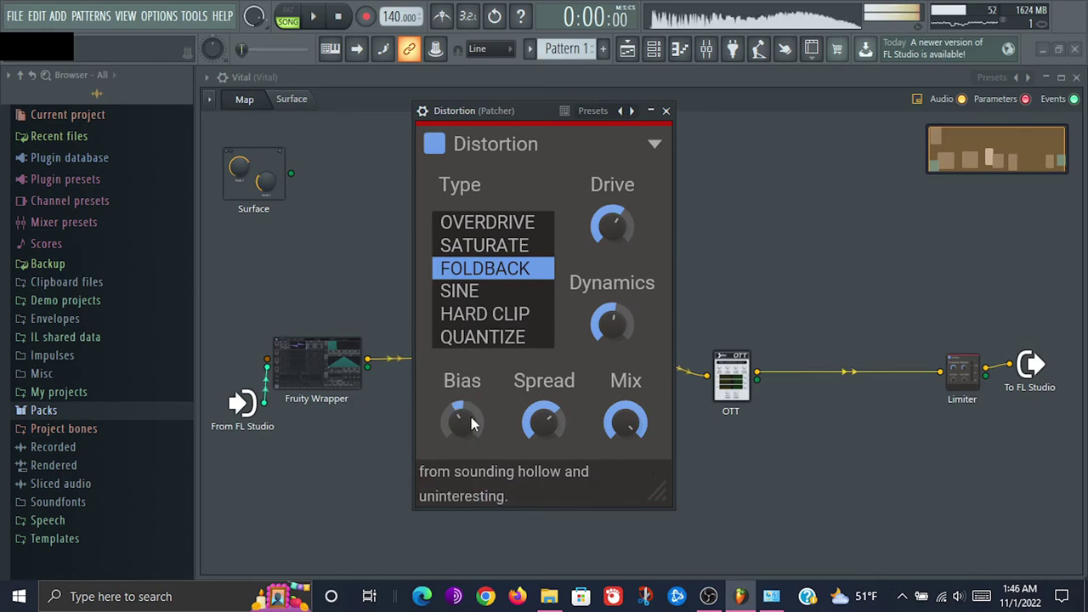
# Add a Fruity Peak Controller below the effect chain and activate its LFO controller output
pyautogui.click(665, 110)
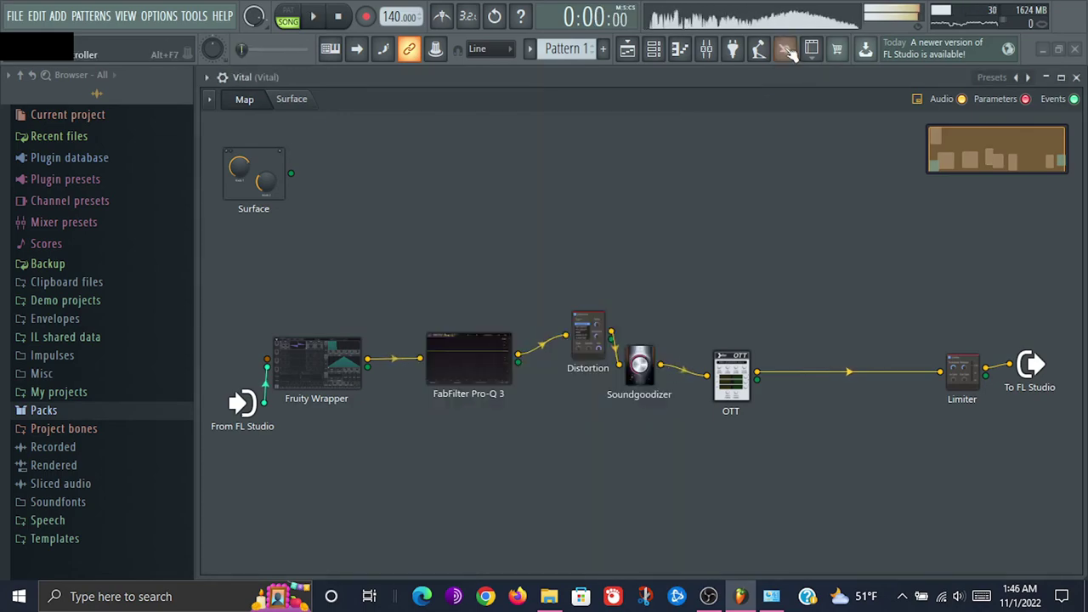
pyautogui.click(732, 49)
pyautogui.write('peak')
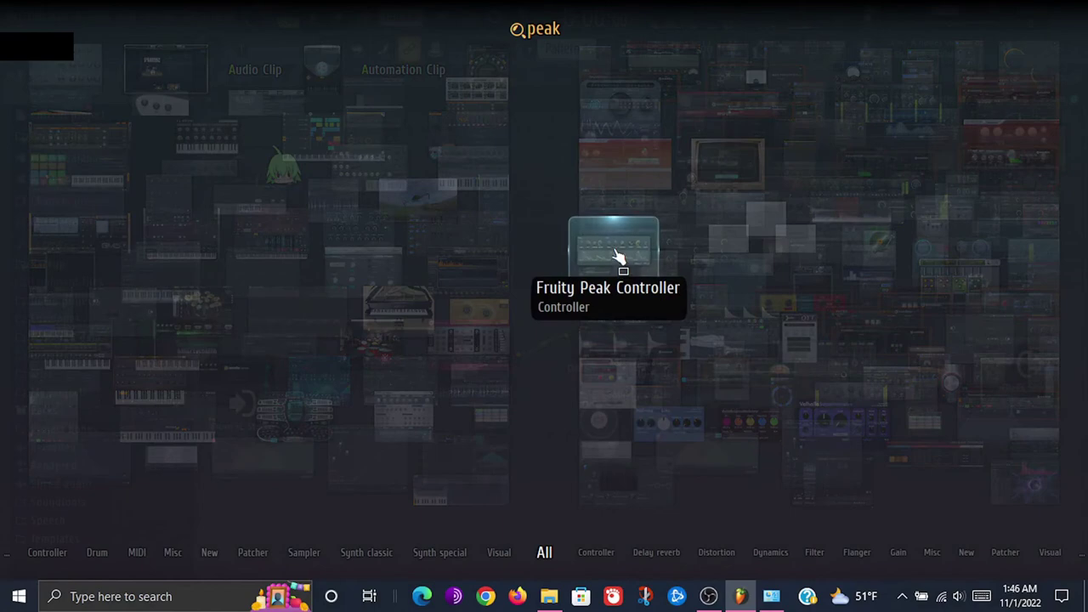
pyautogui.moveTo(618, 255); pyautogui.dragTo(478, 466)
pyautogui.rightClick(483, 465)
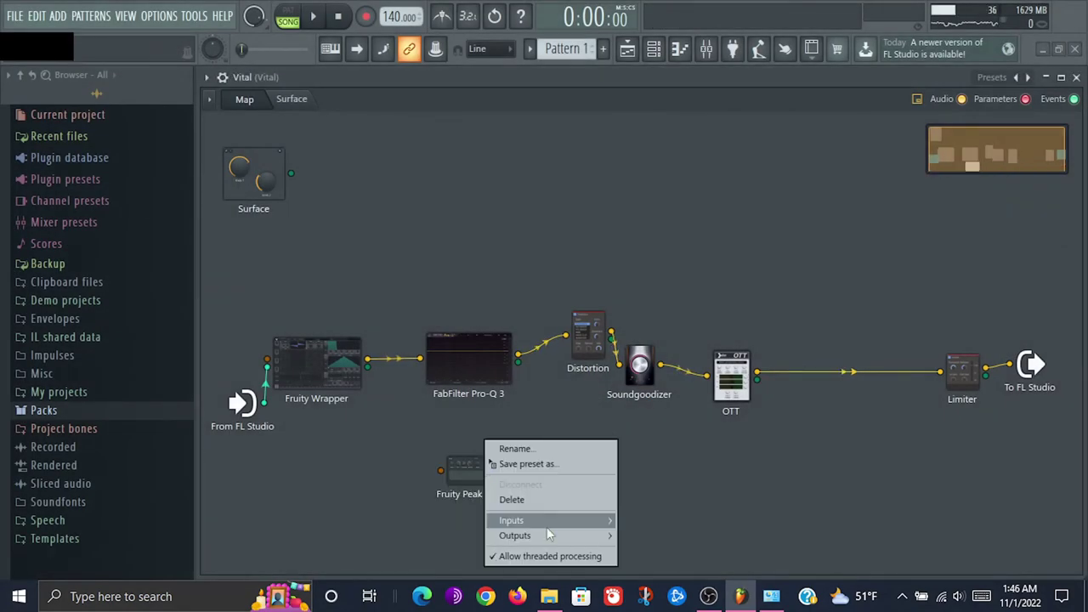
pyautogui.moveTo(592, 536)
pyautogui.moveTo(654, 553)
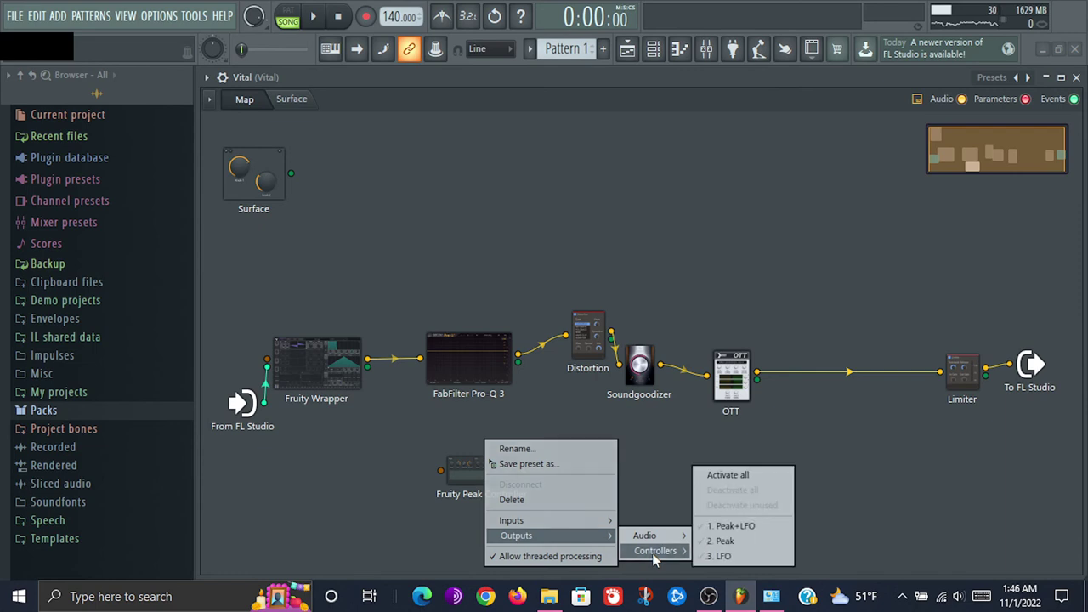
pyautogui.click(734, 556)
# Activate the last tweaked parameter, Bias, as a parameter input on the Distortion module
pyautogui.rightClick(592, 350)
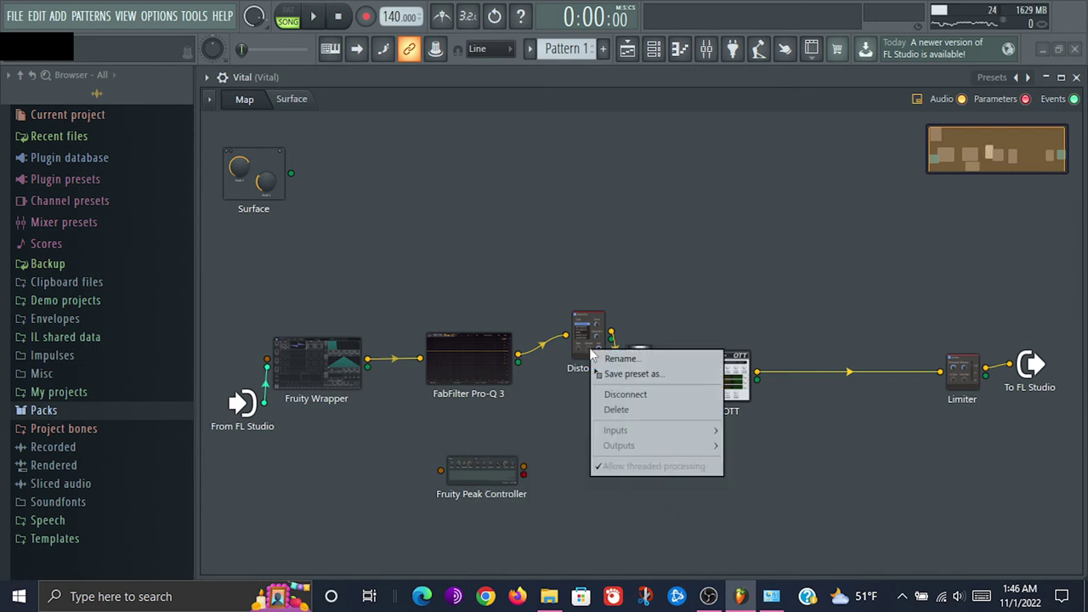
pyautogui.moveTo(682, 431)
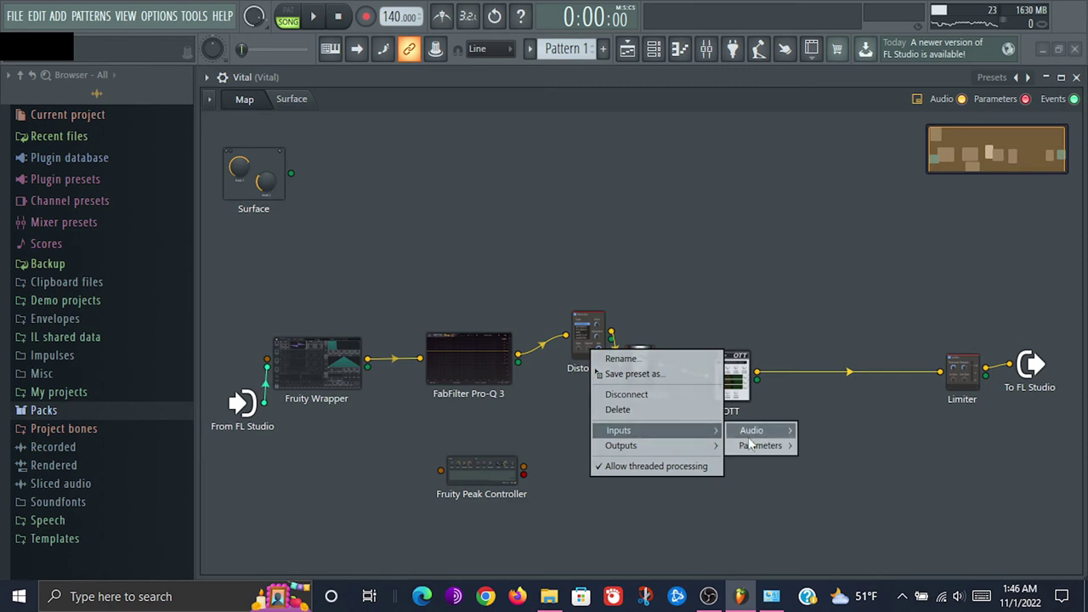
pyautogui.moveTo(748, 443)
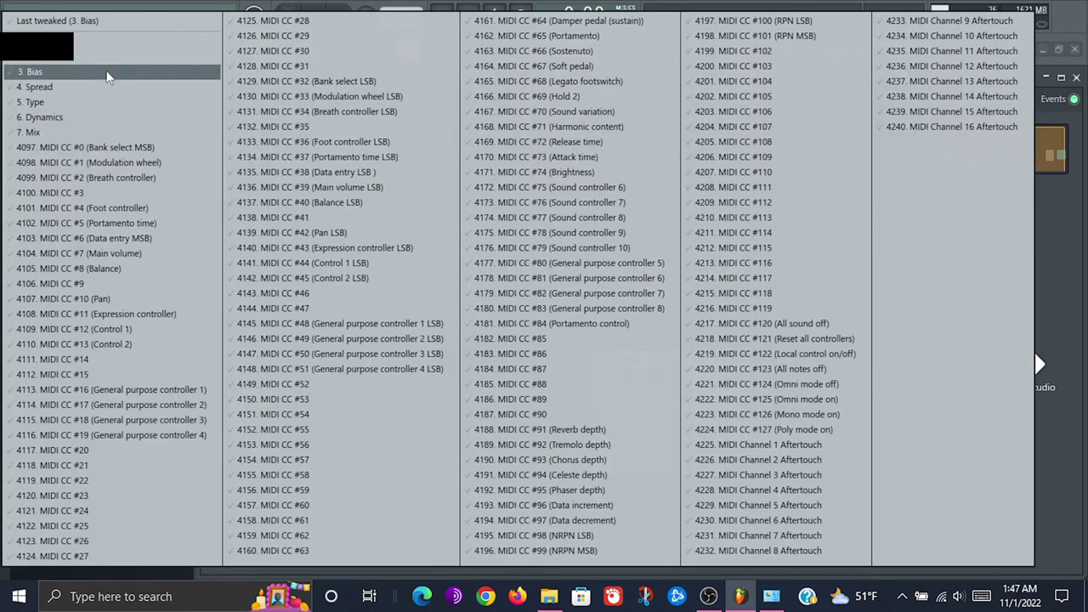
pyautogui.click(98, 24)
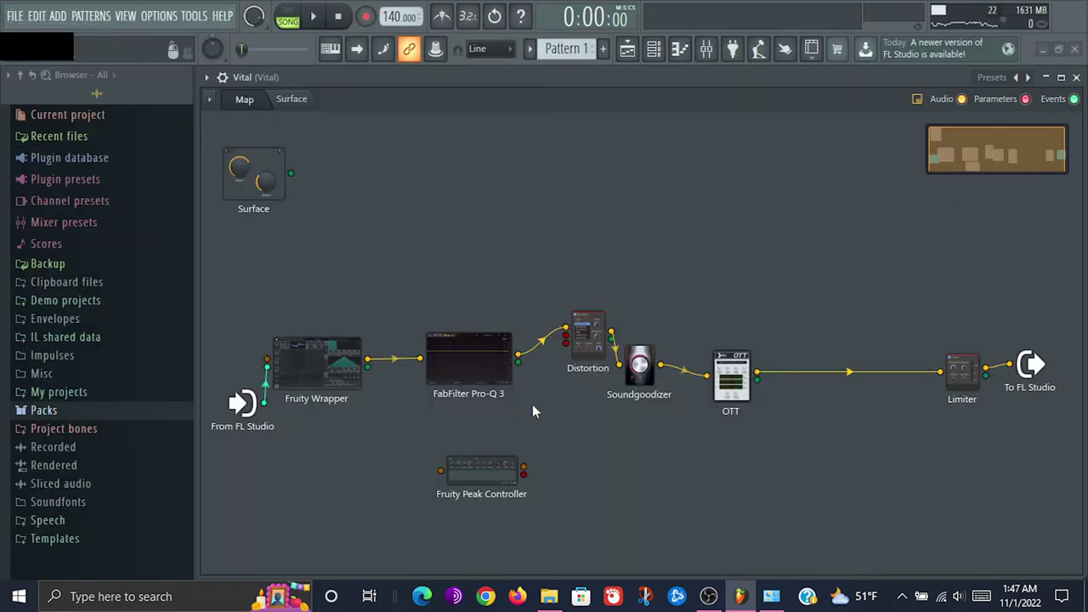
# Deactivate the surplus parameter input on the Distortion and connect the Peak Controller's LFO output to the Bias input
pyautogui.rightClick(567, 338)
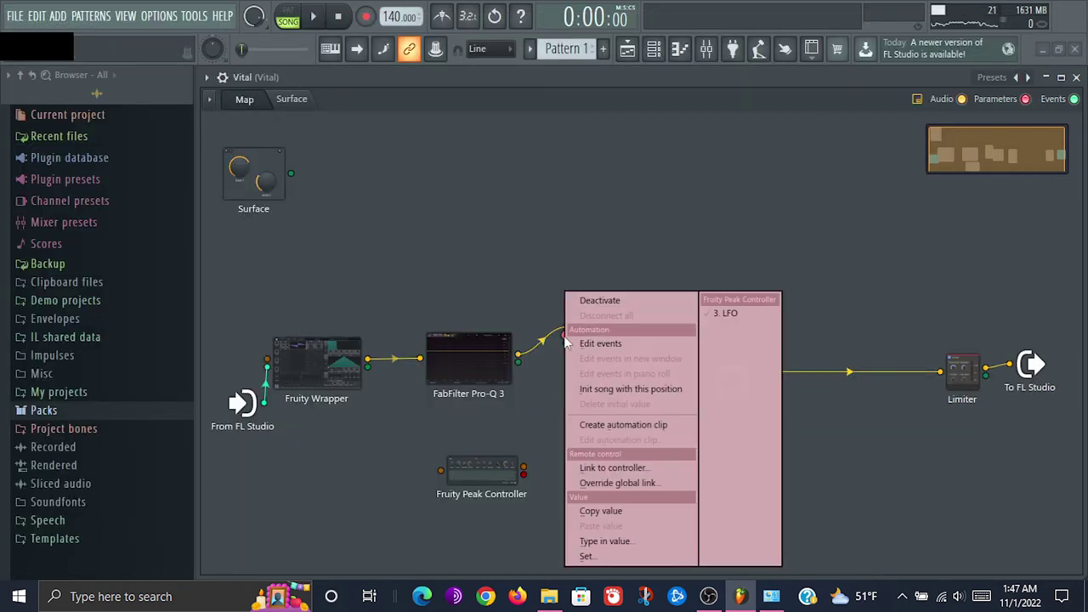
pyautogui.click(614, 311)
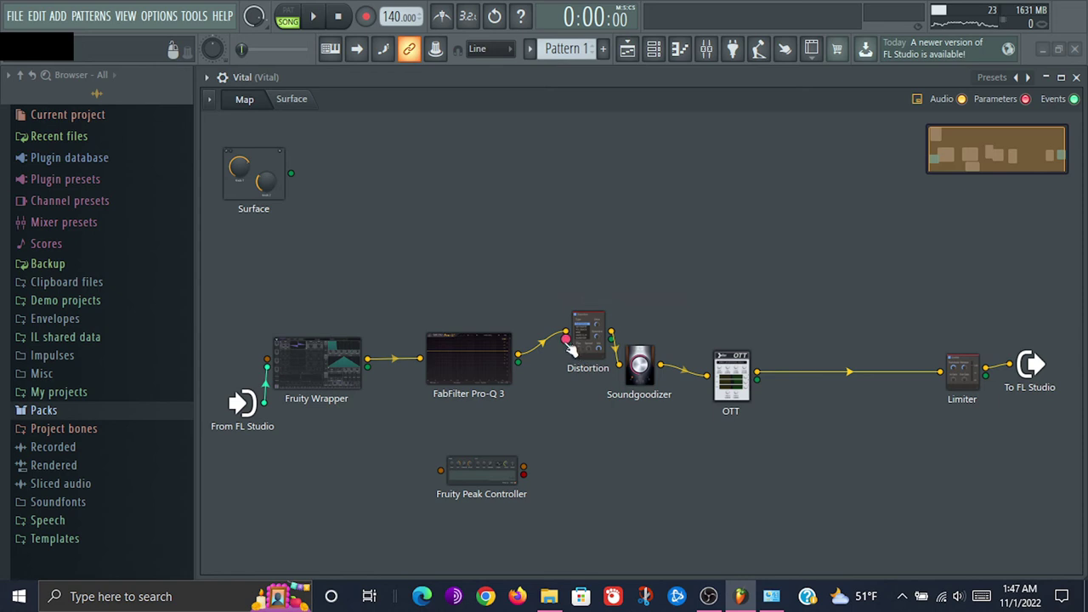
pyautogui.moveTo(570, 340); pyautogui.dragTo(568, 341)
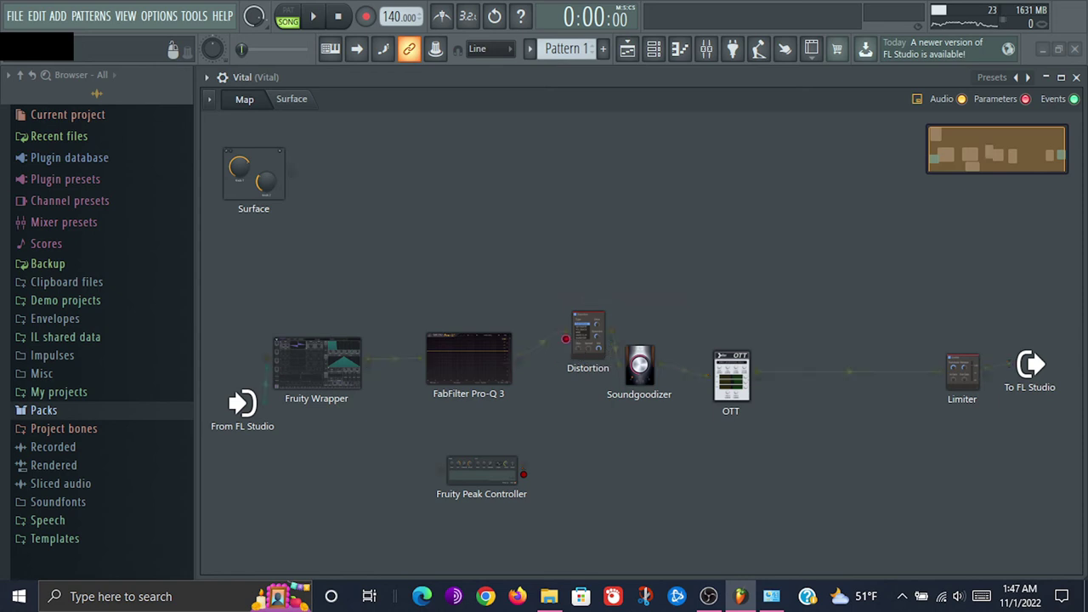
pyautogui.moveTo(524, 475); pyautogui.dragTo(524, 474)
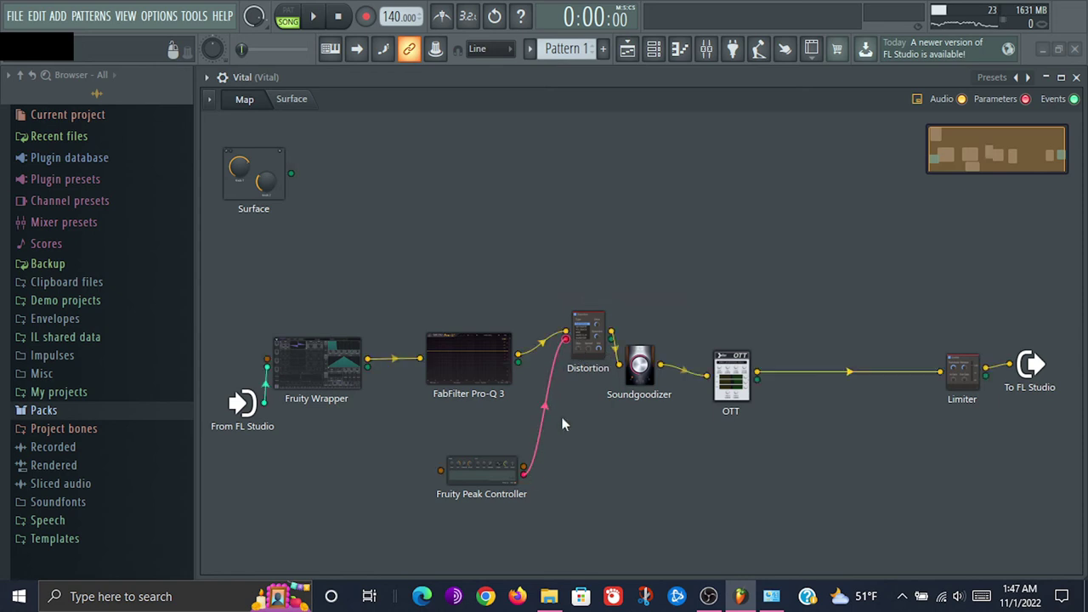
# Arrange the Distortion and Fruity Peak Controller windows side by side and raise the controller's LFO volume
pyautogui.click(592, 347)
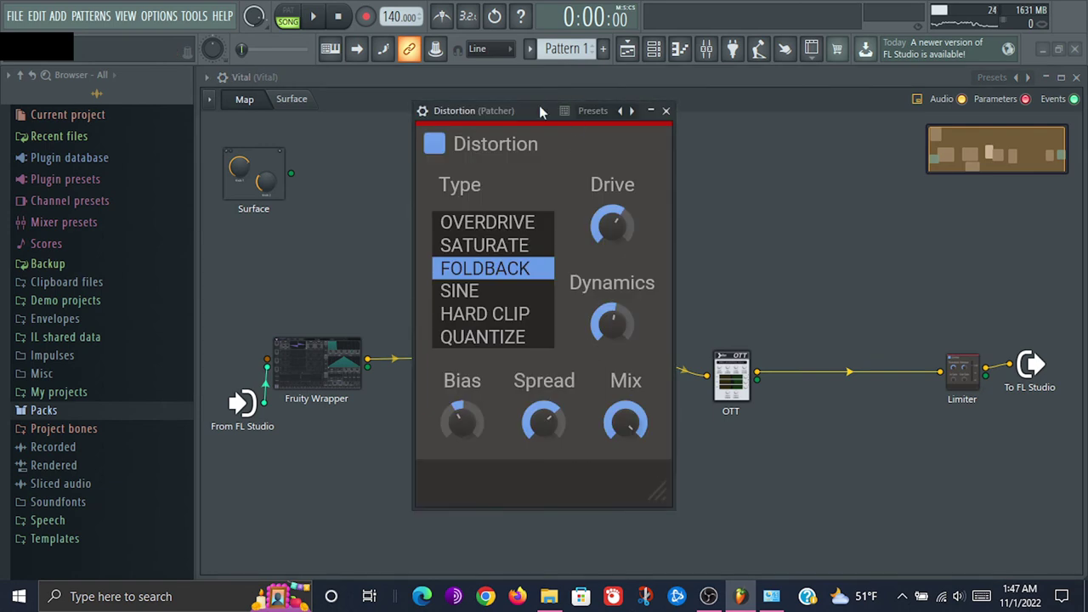
pyautogui.moveTo(539, 105); pyautogui.dragTo(799, 21)
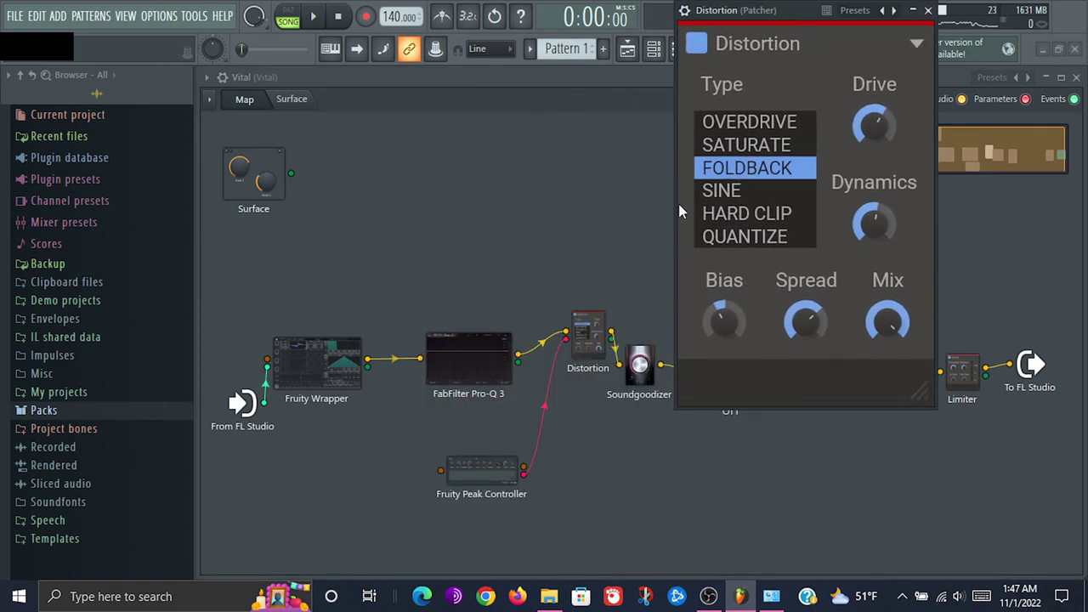
pyautogui.click(485, 475)
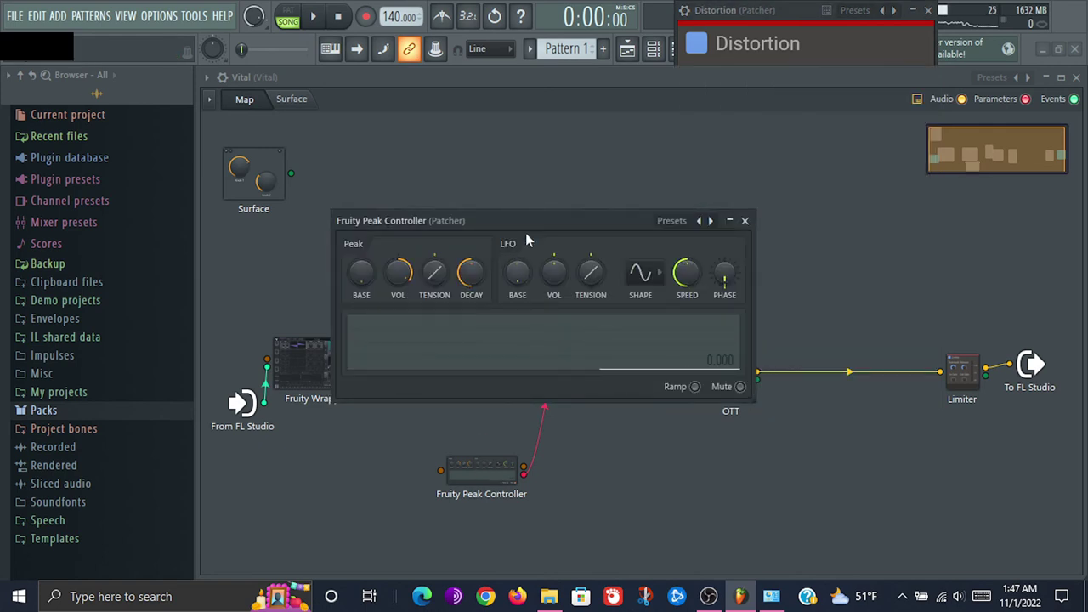
pyautogui.moveTo(525, 232); pyautogui.dragTo(170, 178)
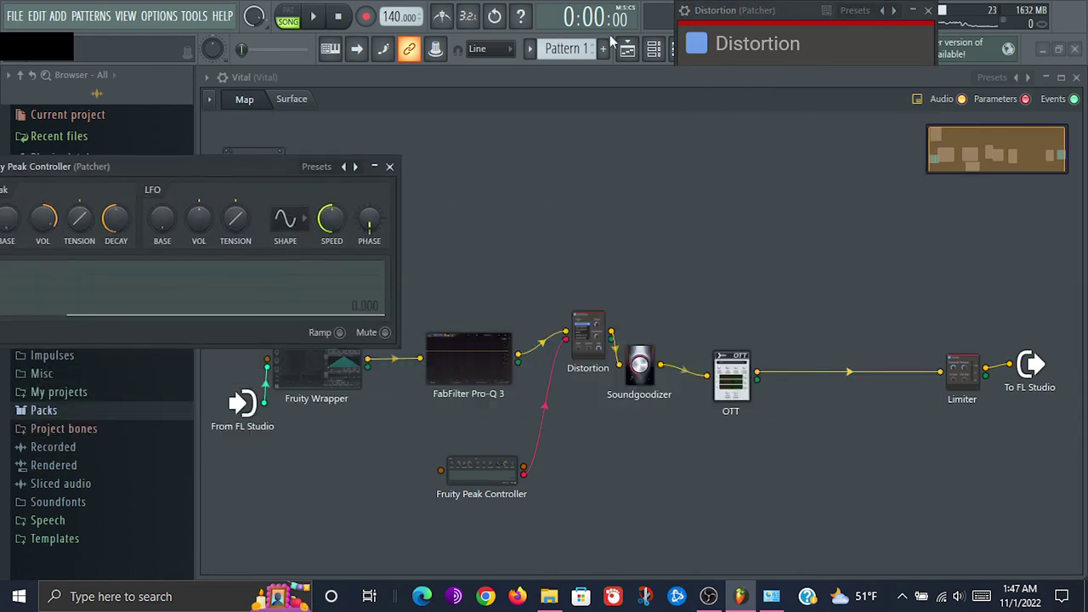
pyautogui.click(762, 24)
pyautogui.moveTo(769, 12); pyautogui.dragTo(765, 85)
pyautogui.moveTo(213, 159); pyautogui.dragTo(341, 165)
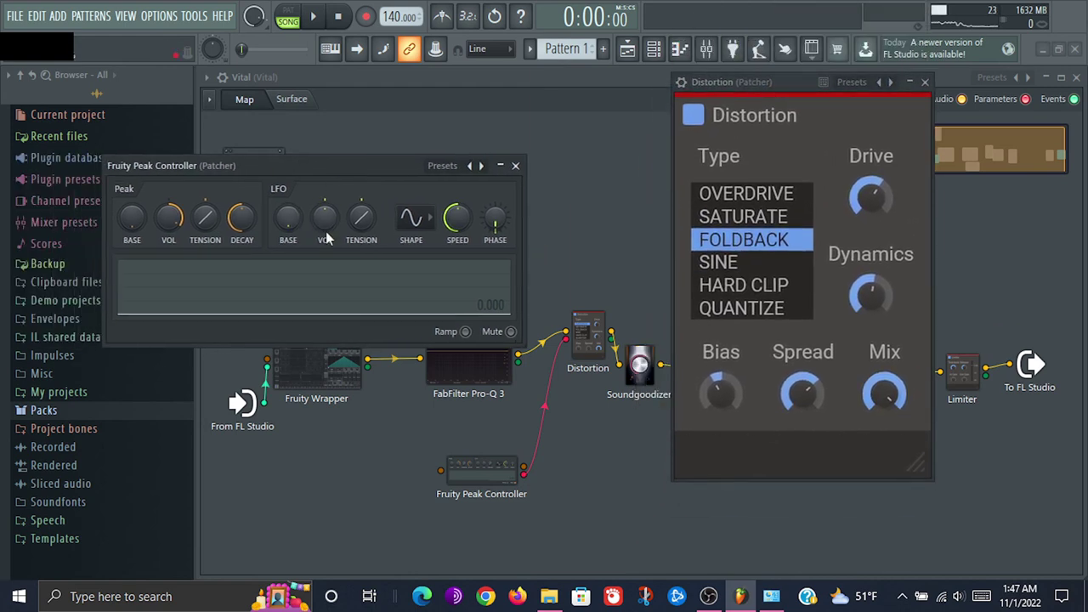
pyautogui.moveTo(332, 221); pyautogui.dragTo(332, 204)
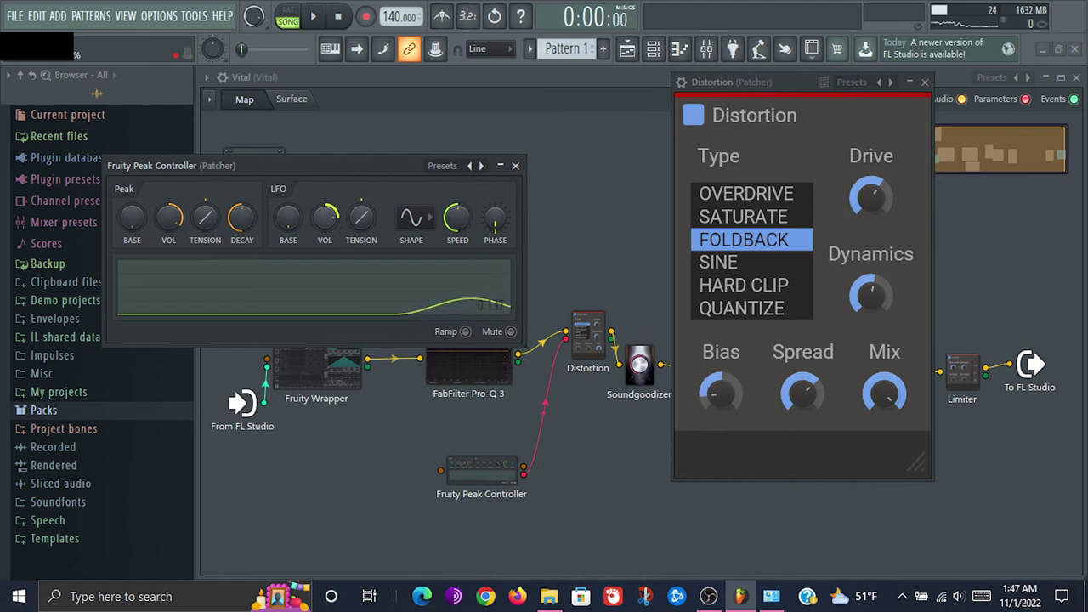
# Sync the Peak Controller's LFO speed to step values, trying 4 steps and settling on 8 steps
pyautogui.rightClick(463, 223)
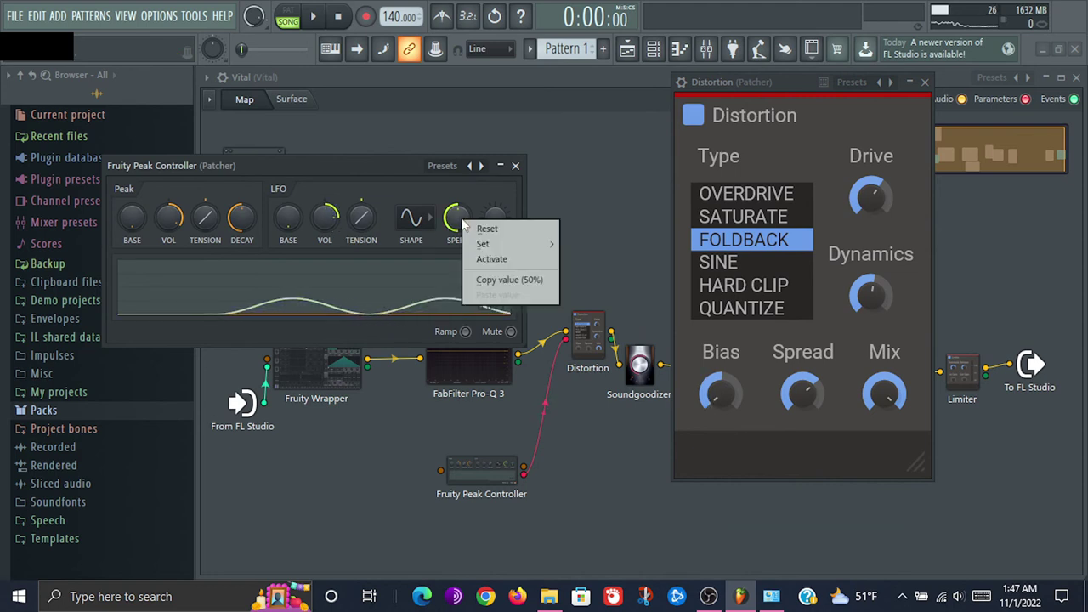
pyautogui.moveTo(510, 244)
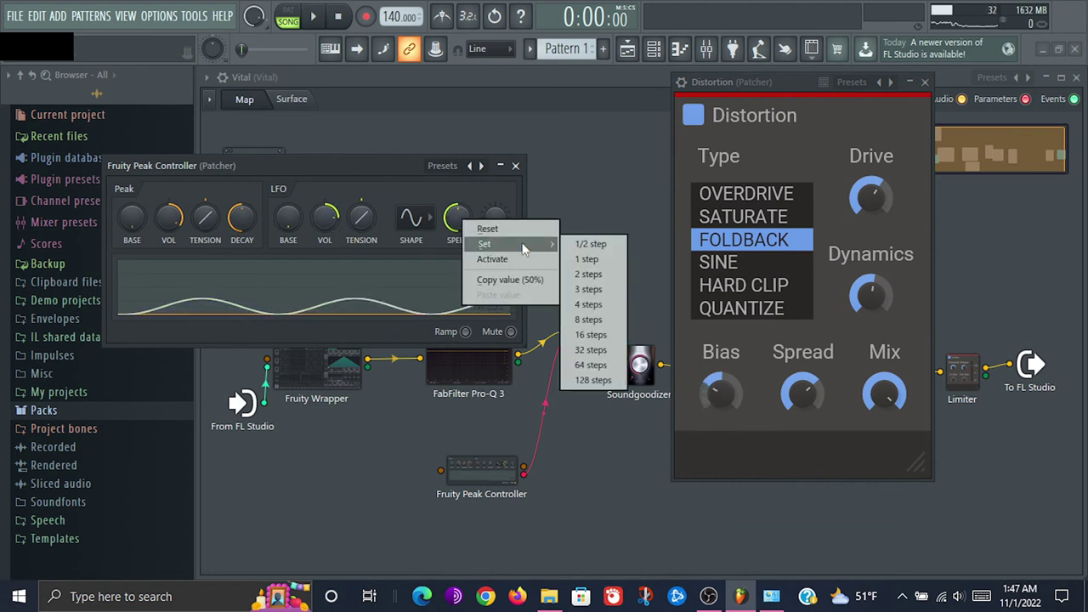
pyautogui.click(590, 303)
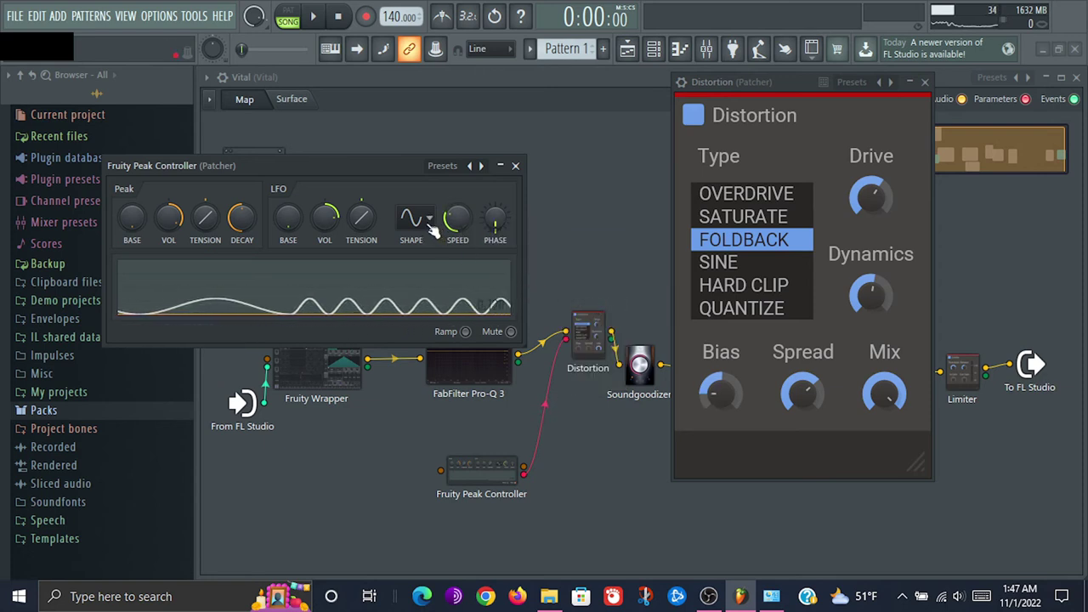
pyautogui.rightClick(433, 230)
pyautogui.rightClick(465, 221)
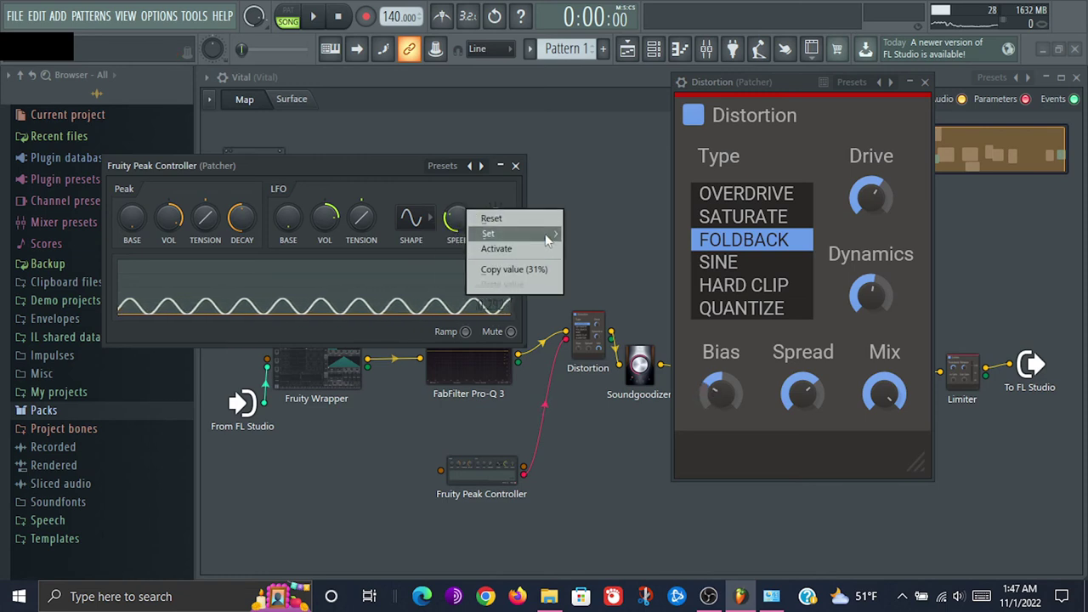
pyautogui.moveTo(549, 235)
pyautogui.click(599, 314)
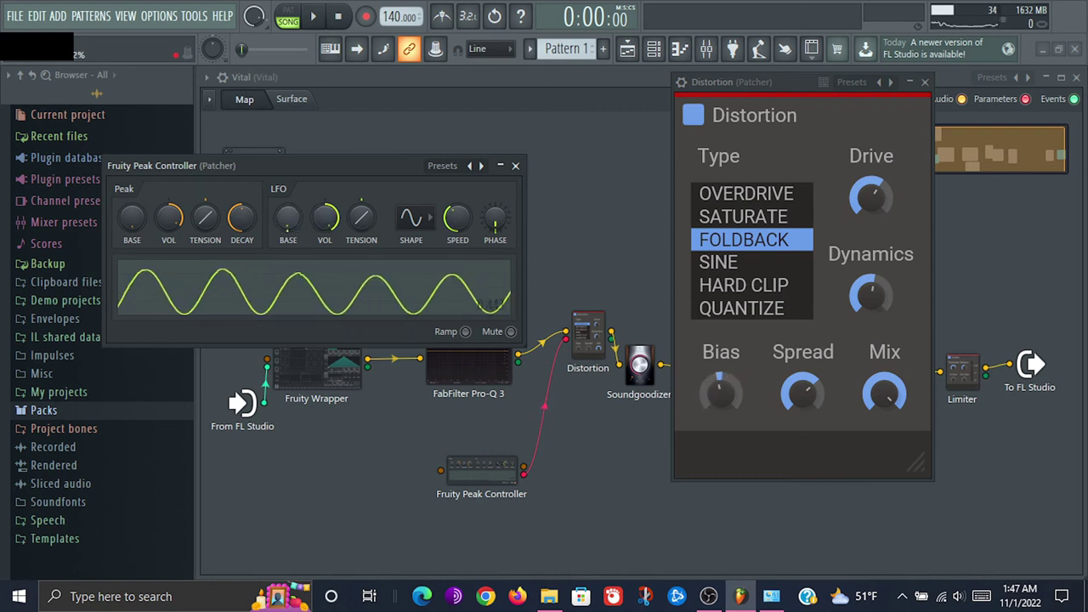
# Fine-tune the Peak Controller's LFO base and volume while auditioning the pattern, leaving the base slightly raised
pyautogui.press('space')
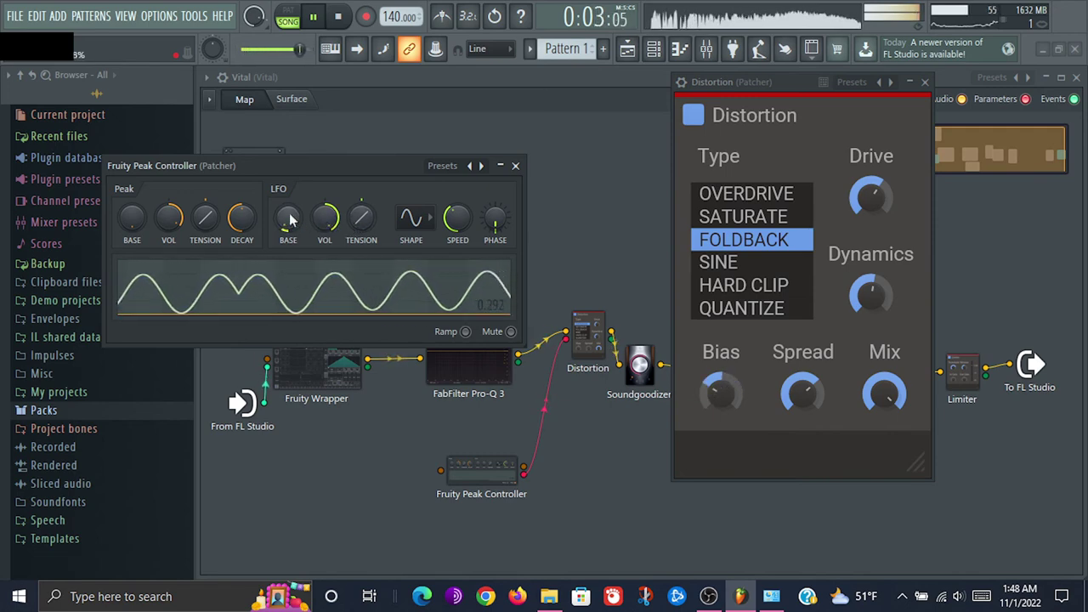
pyautogui.moveTo(288, 218); pyautogui.dragTo(288, 170)
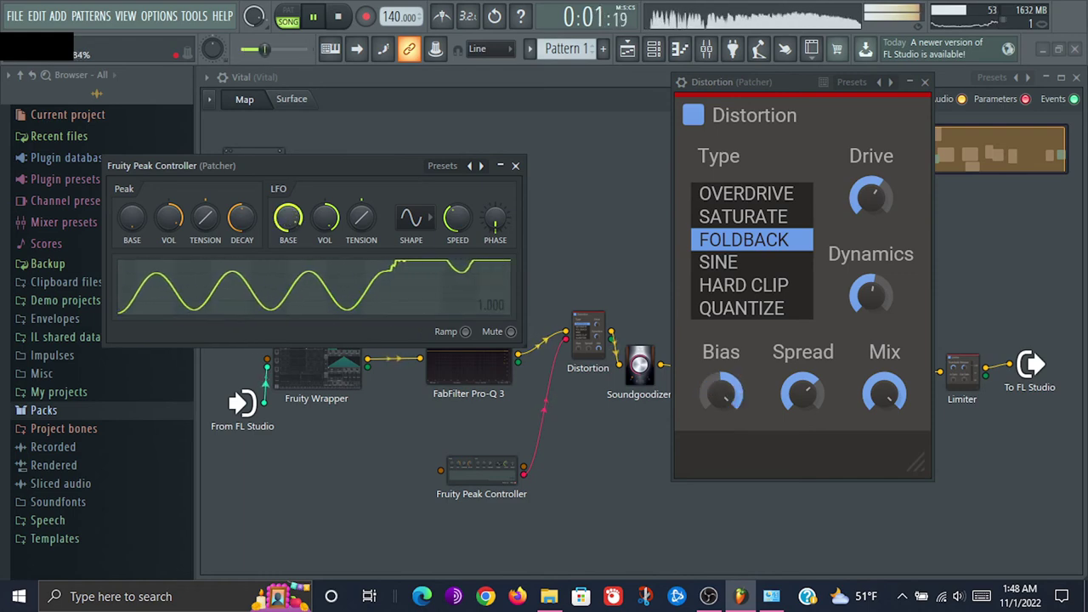
pyautogui.moveTo(320, 223); pyautogui.dragTo(320, 191)
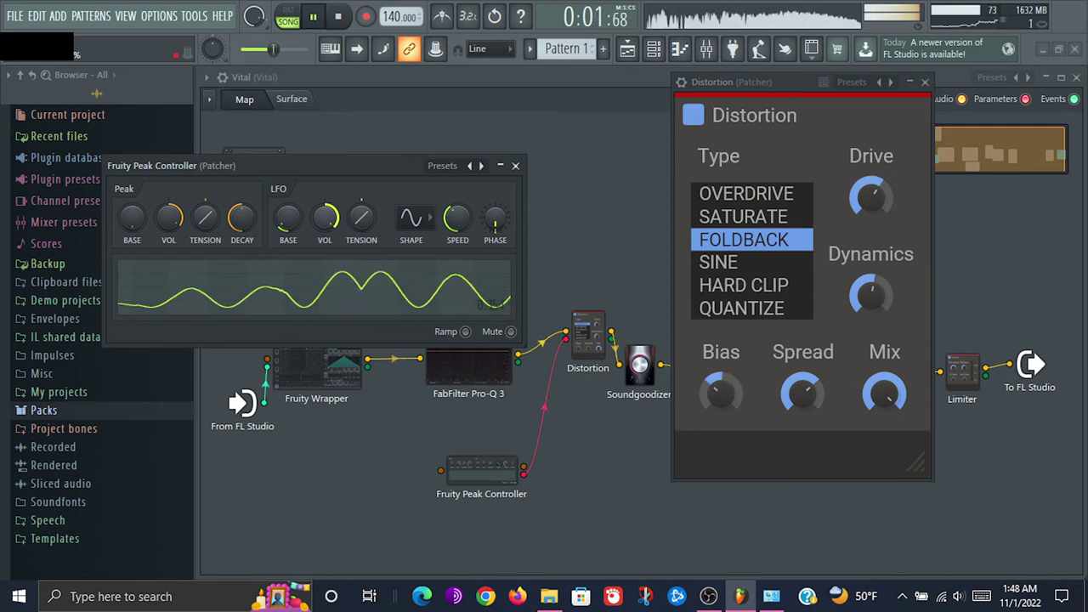
pyautogui.press('space')
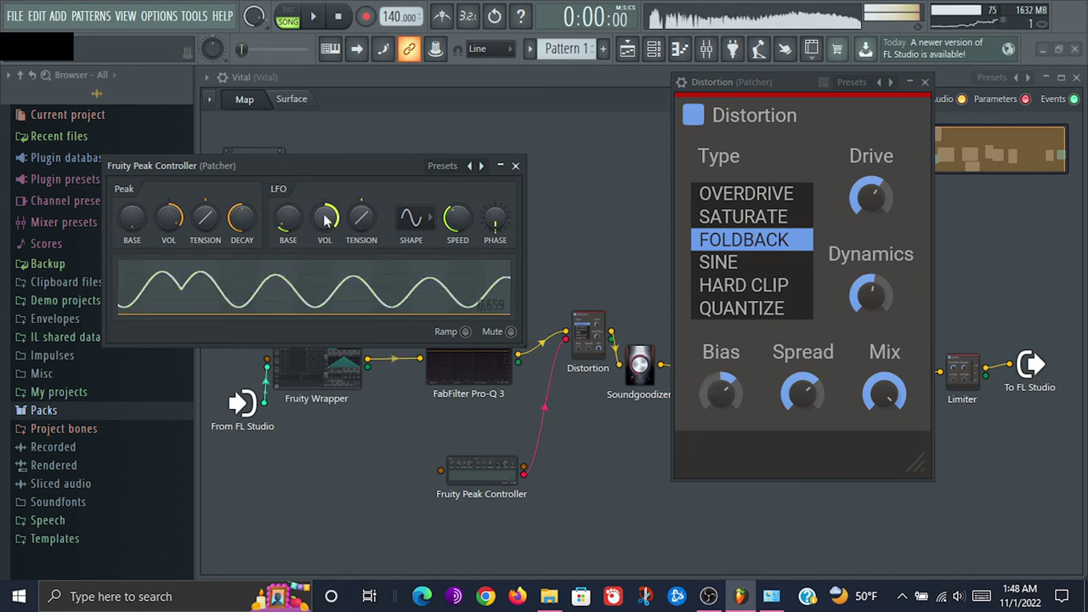
pyautogui.moveTo(324, 221); pyautogui.dragTo(324, 227)
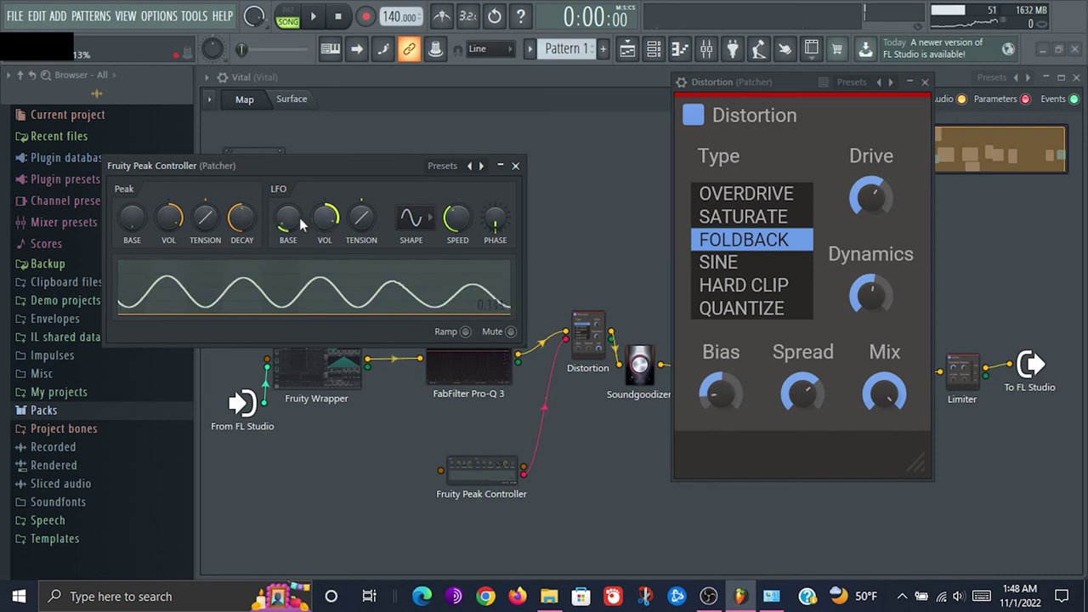
pyautogui.press('space')
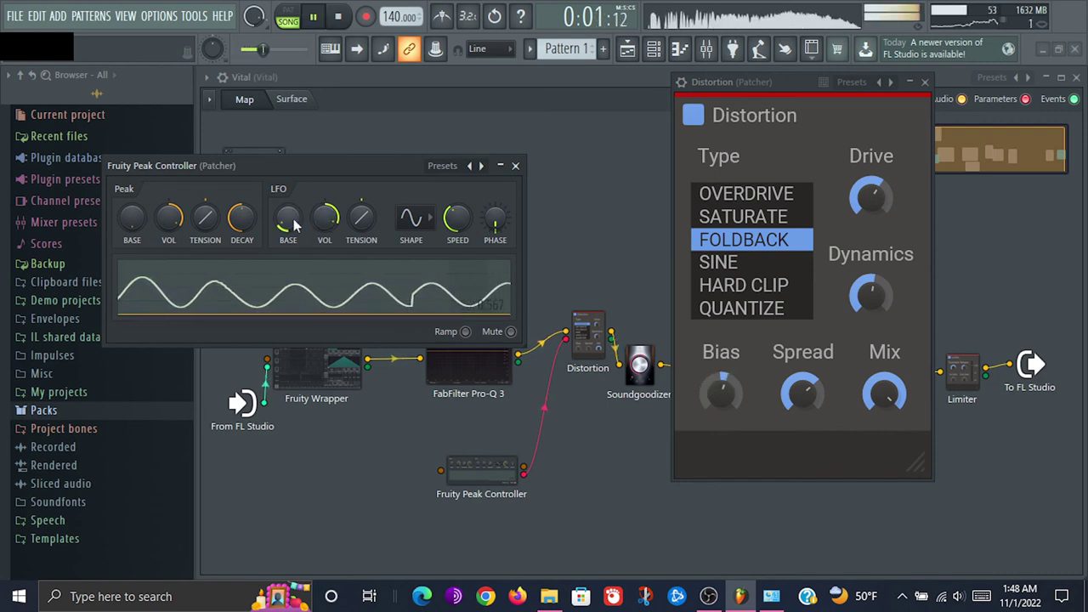
pyautogui.press('space')
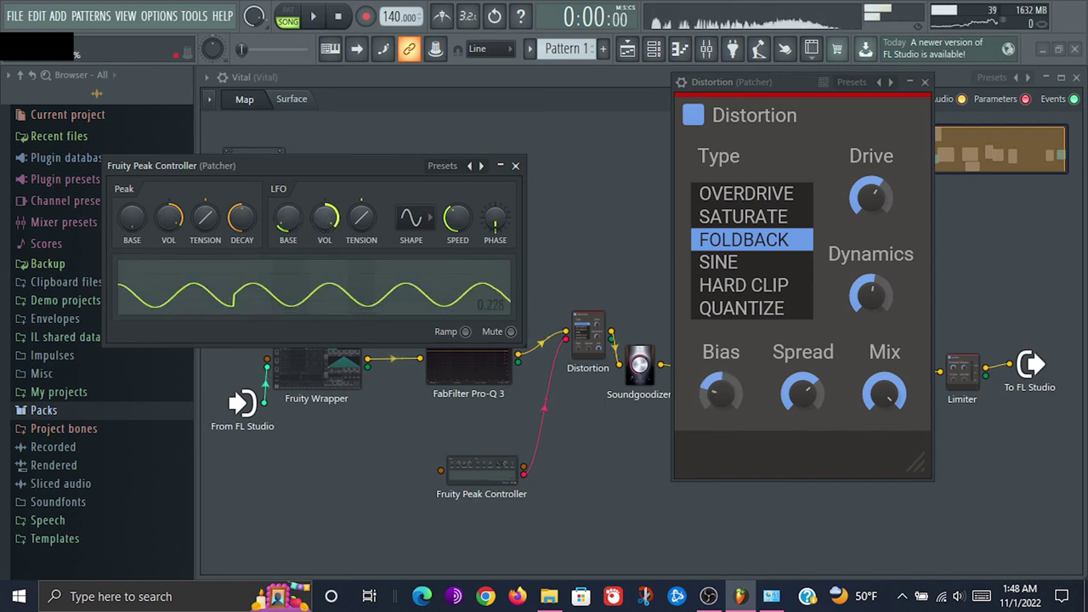
pyautogui.press('space')
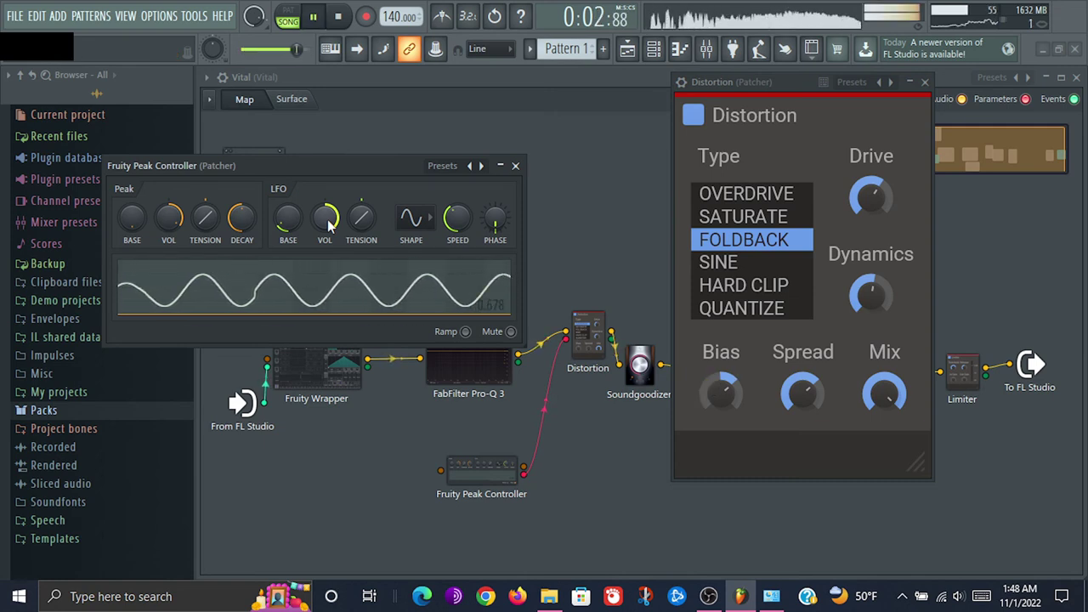
pyautogui.press('space')
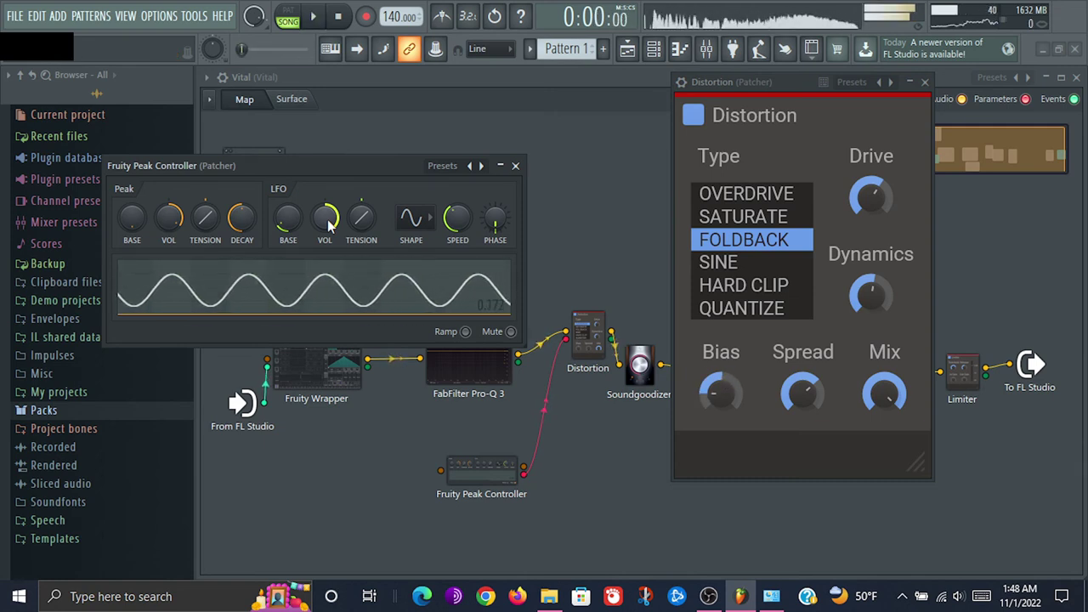
# Lower the Distortion's Mix to about 25% while auditioning the pattern
pyautogui.moveTo(884, 398); pyautogui.dragTo(884, 468)
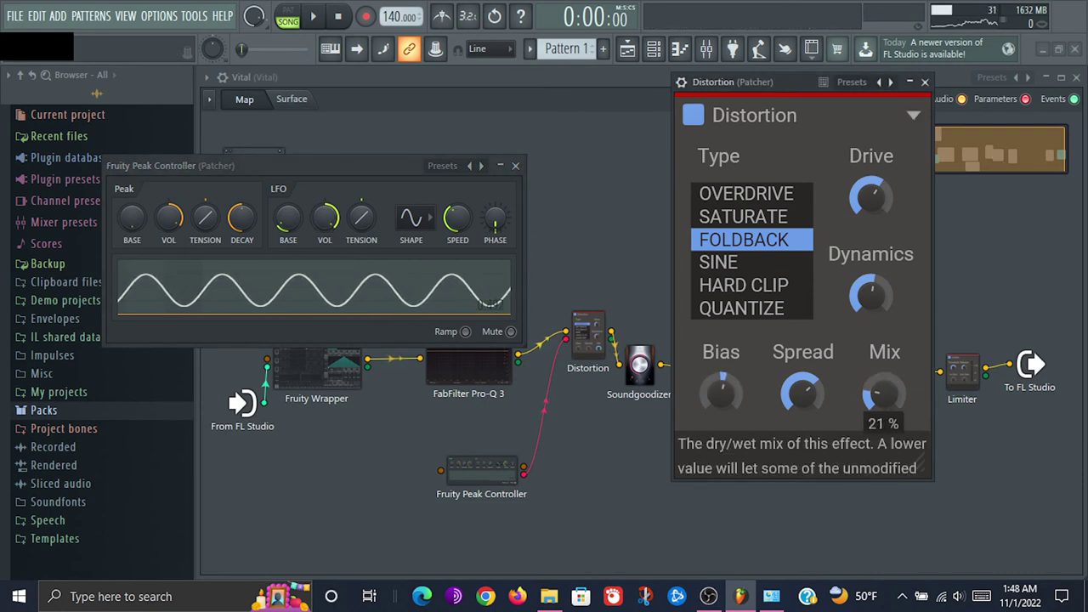
pyautogui.press('space')
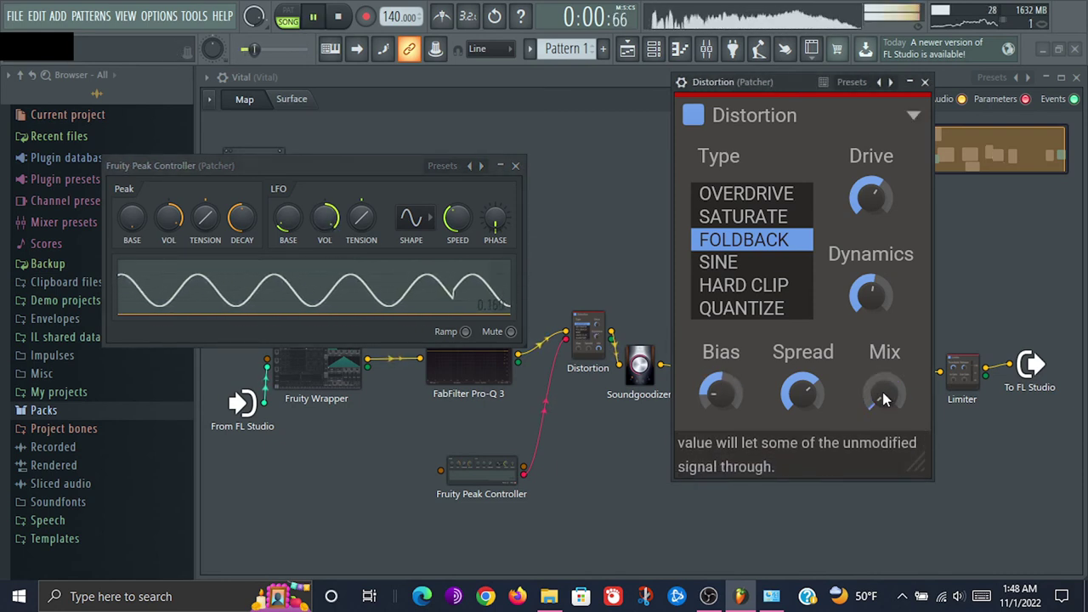
pyautogui.moveTo(884, 393)
pyautogui.mouseDown()
pyautogui.moveTo(884, 370)
pyautogui.moveTo(886, 408)
pyautogui.mouseUp()
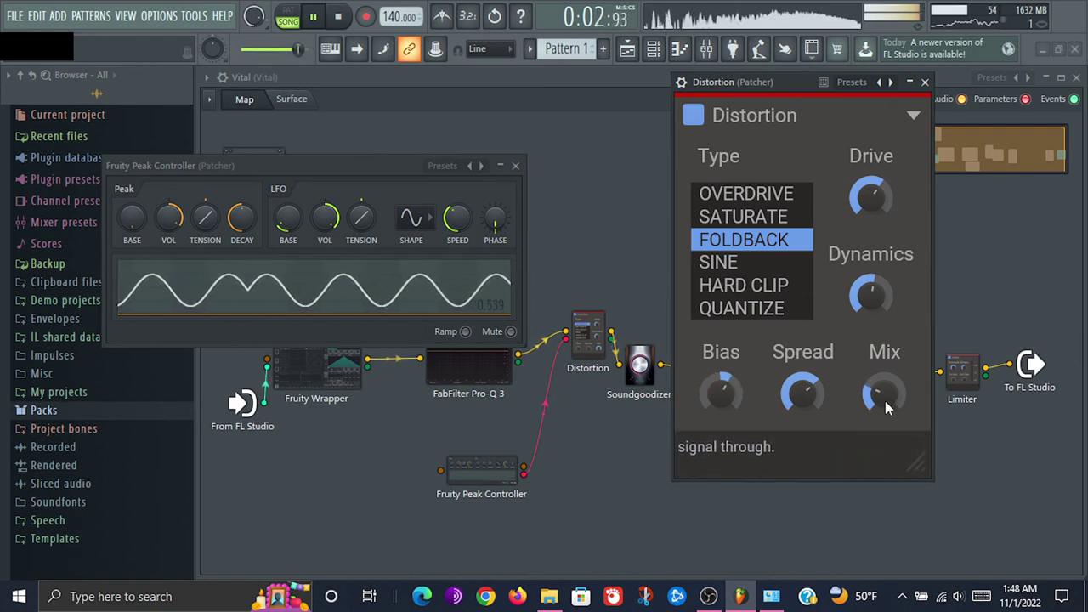
pyautogui.press('space')
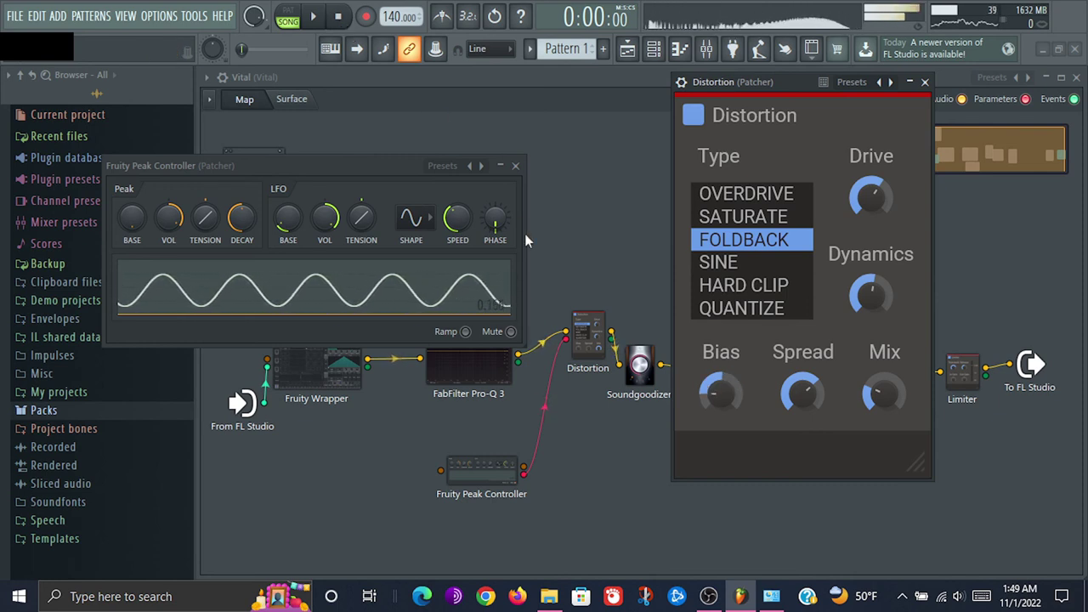
pyautogui.press('space')
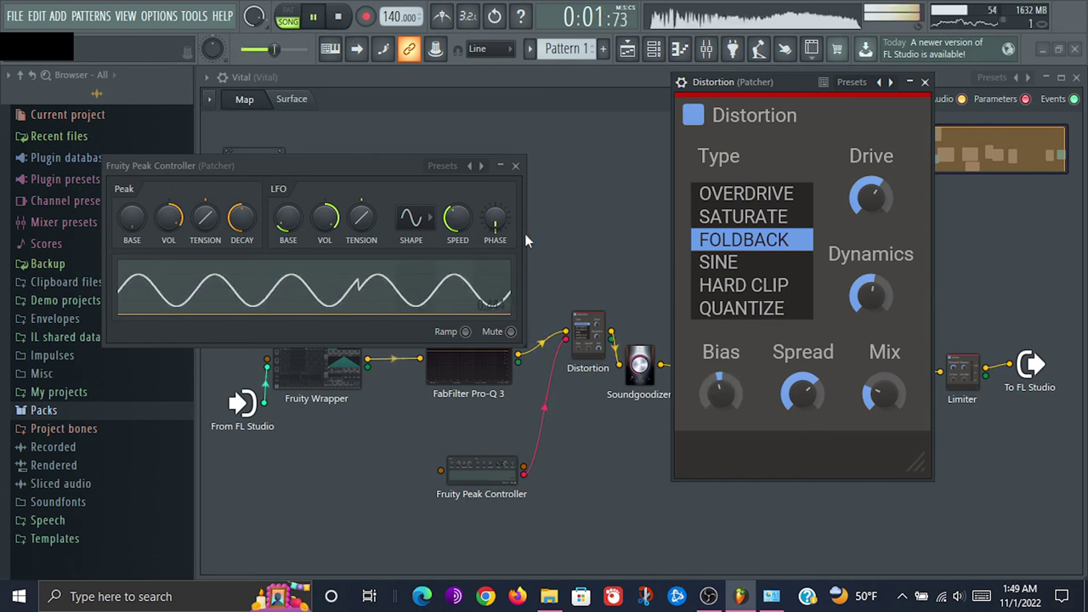
# Close the Peak Controller and Distortion windows and activate the last tweaked parameter, Mix, as a parameter input on the Distortion module
pyautogui.click(515, 166)
pyautogui.press('space')
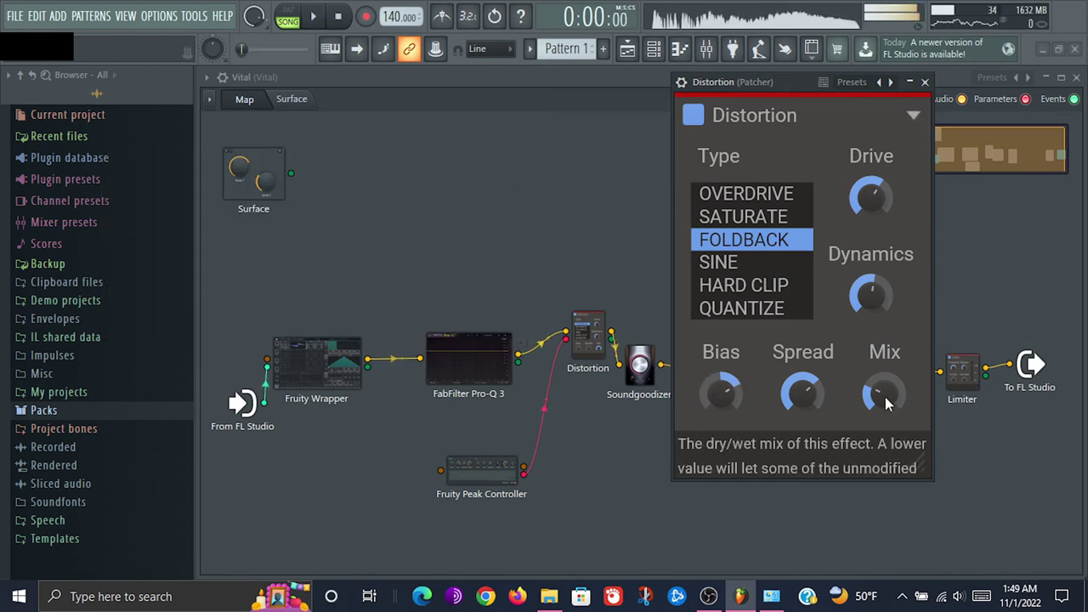
pyautogui.click(926, 83)
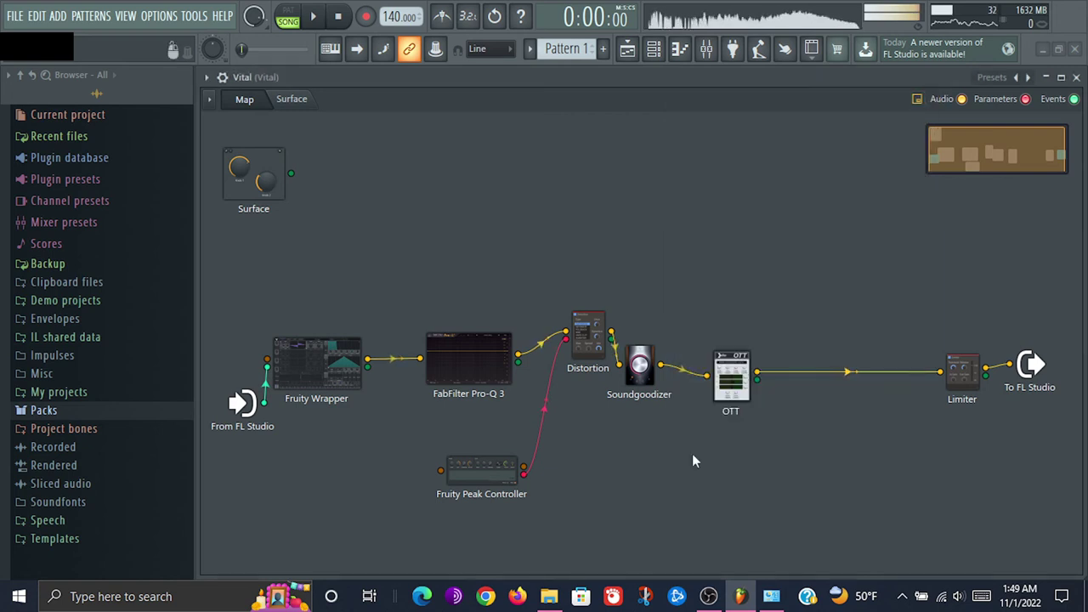
pyautogui.rightClick(593, 348)
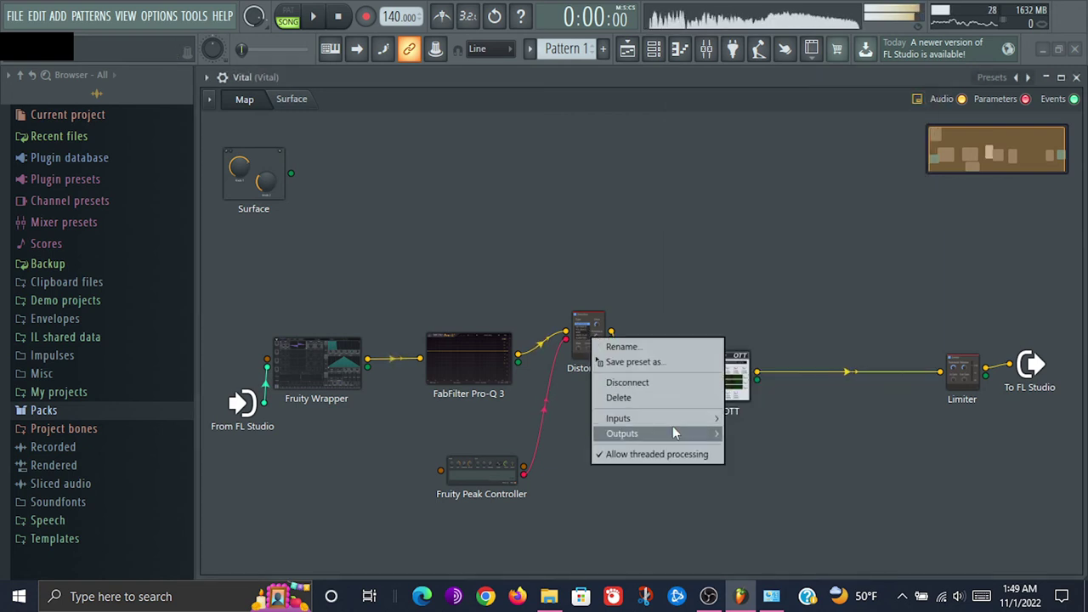
pyautogui.moveTo(675, 432)
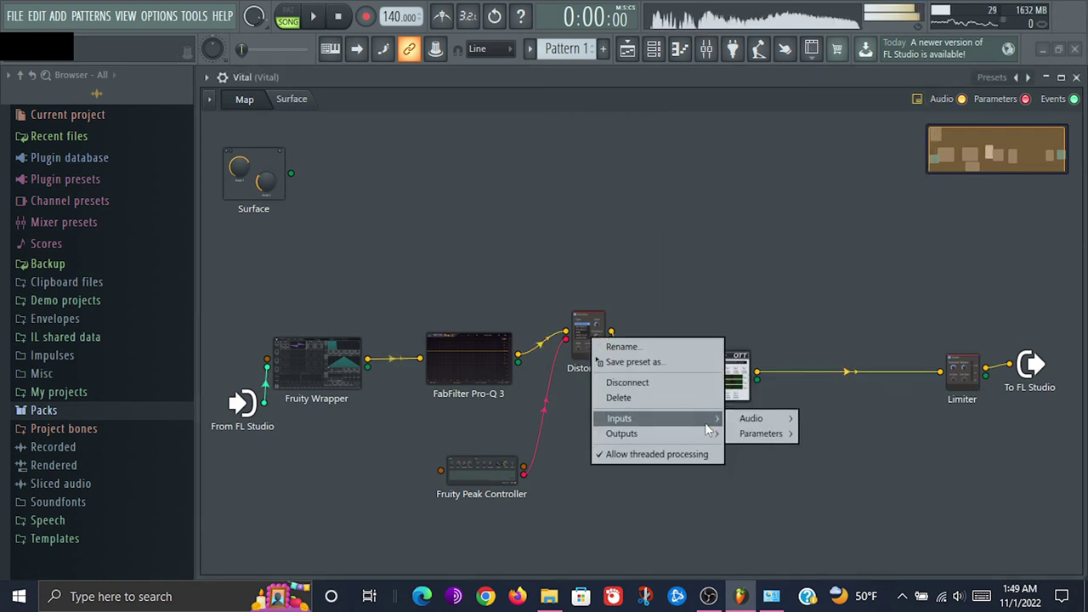
pyautogui.moveTo(758, 433)
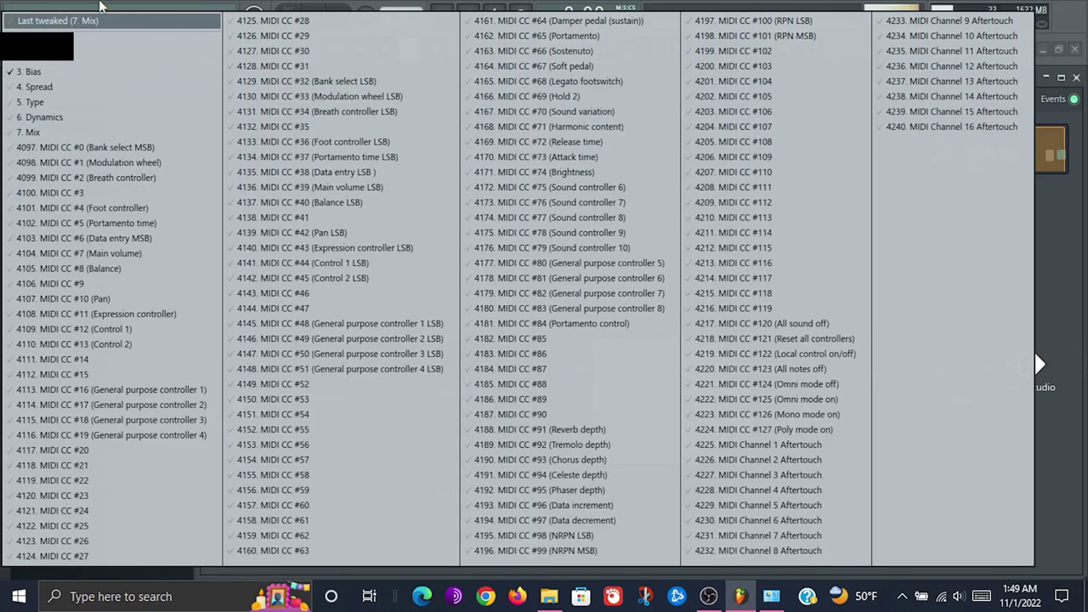
pyautogui.click(104, 20)
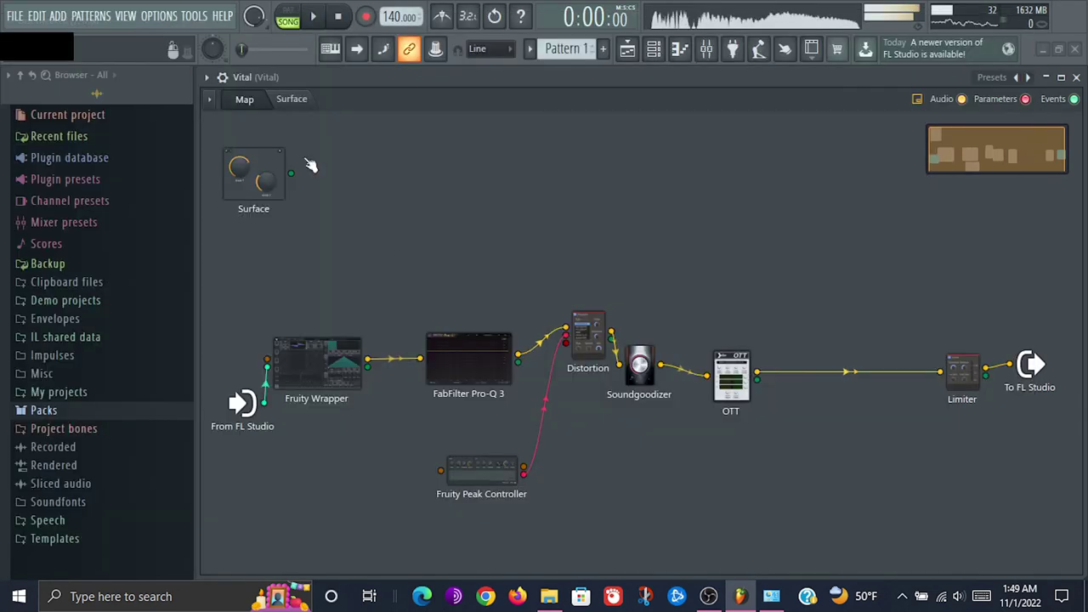
# Create an automation clip for the Distortion's Mix input, close Patcher and show the clip in the Playlist
pyautogui.rightClick(566, 344)
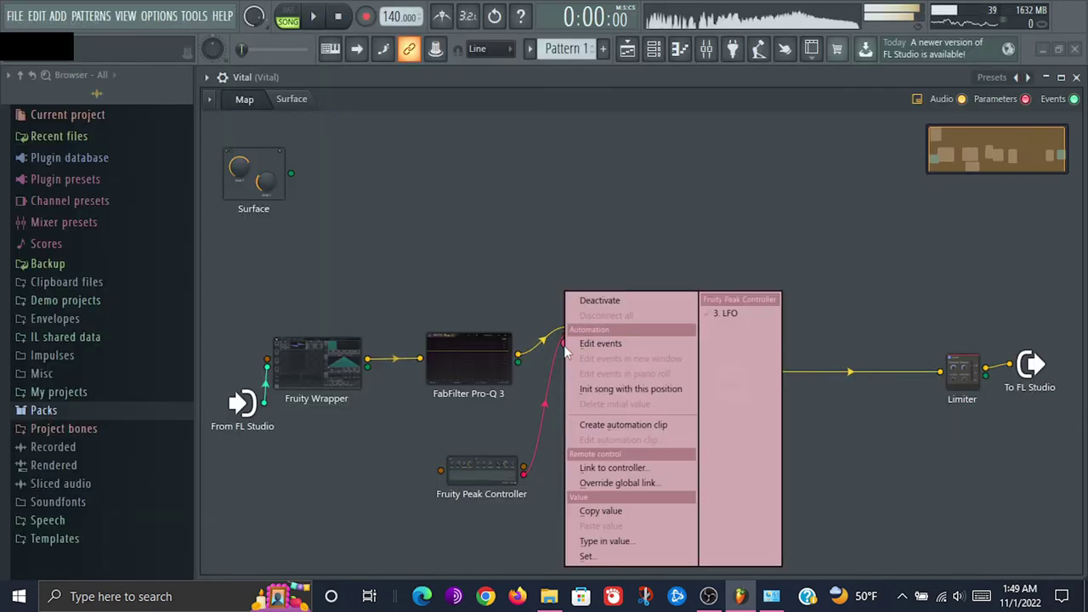
pyautogui.click(619, 424)
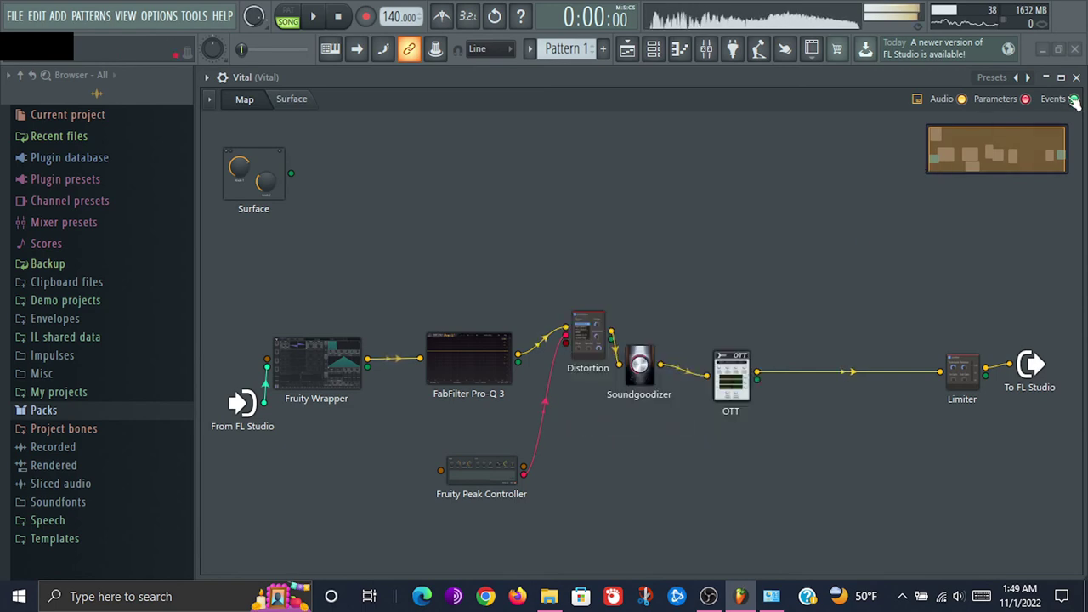
pyautogui.click(1076, 77)
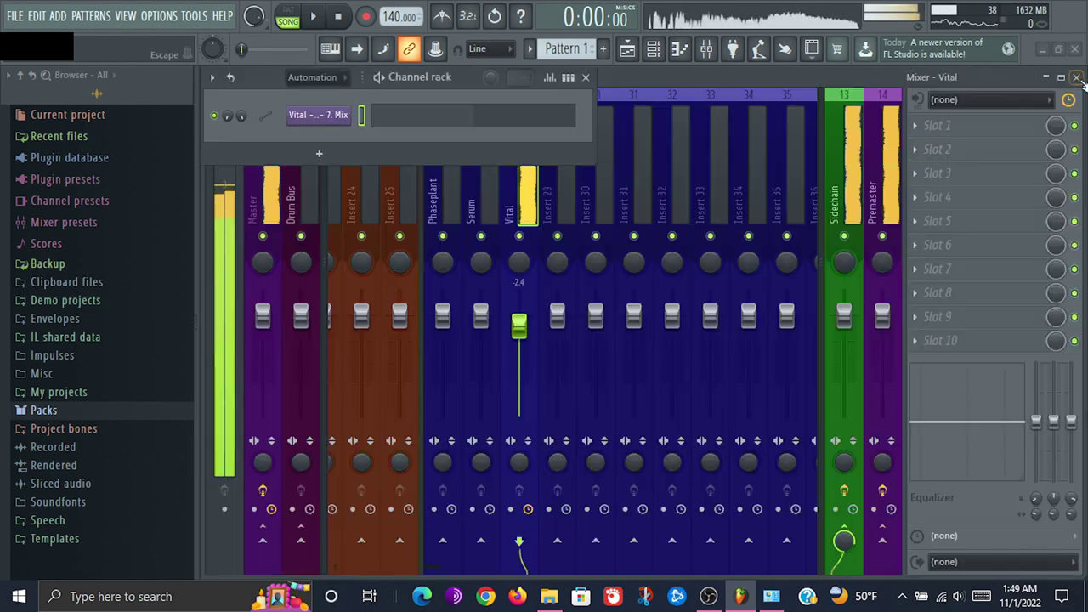
pyautogui.click(705, 48)
pyautogui.click(679, 48)
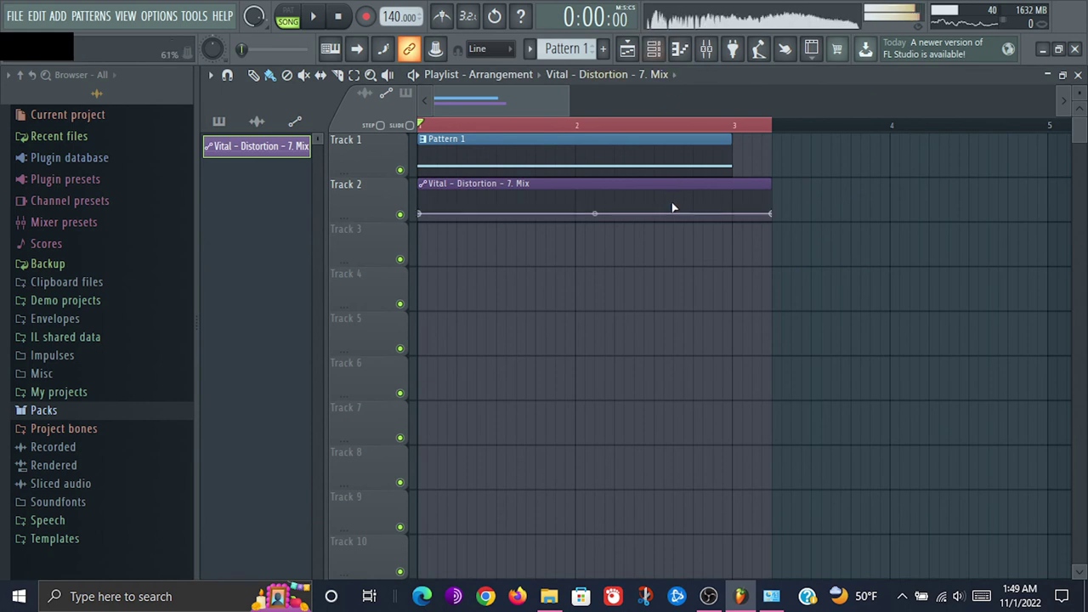
# Add a point to the Mix automation clip at bar 3 and give it the first point's copied value of 25%
pyautogui.rightClick(732, 214)
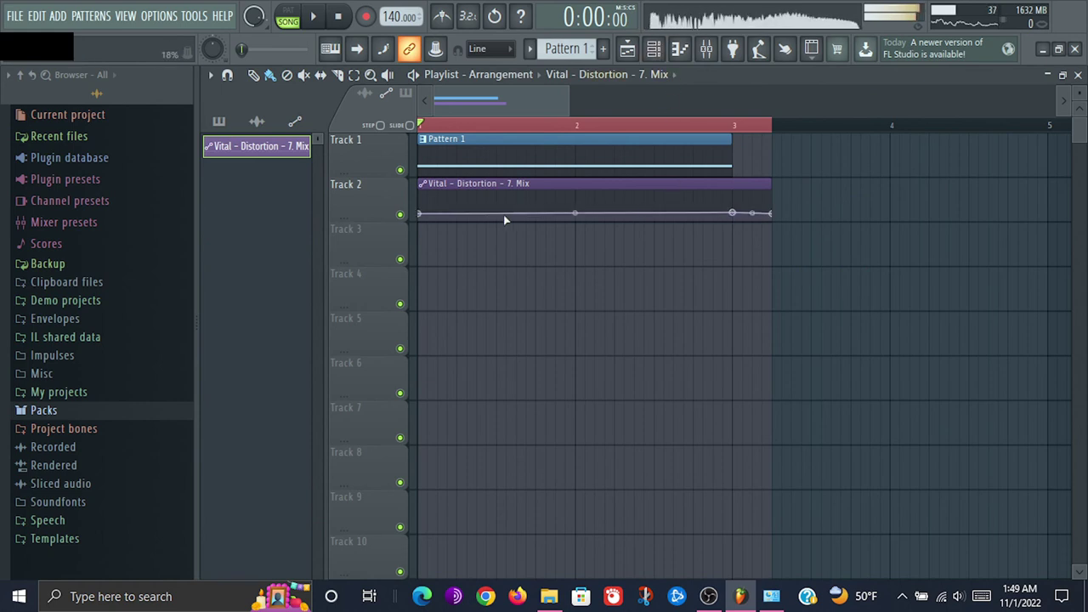
pyautogui.rightClick(423, 214)
pyautogui.click(457, 468)
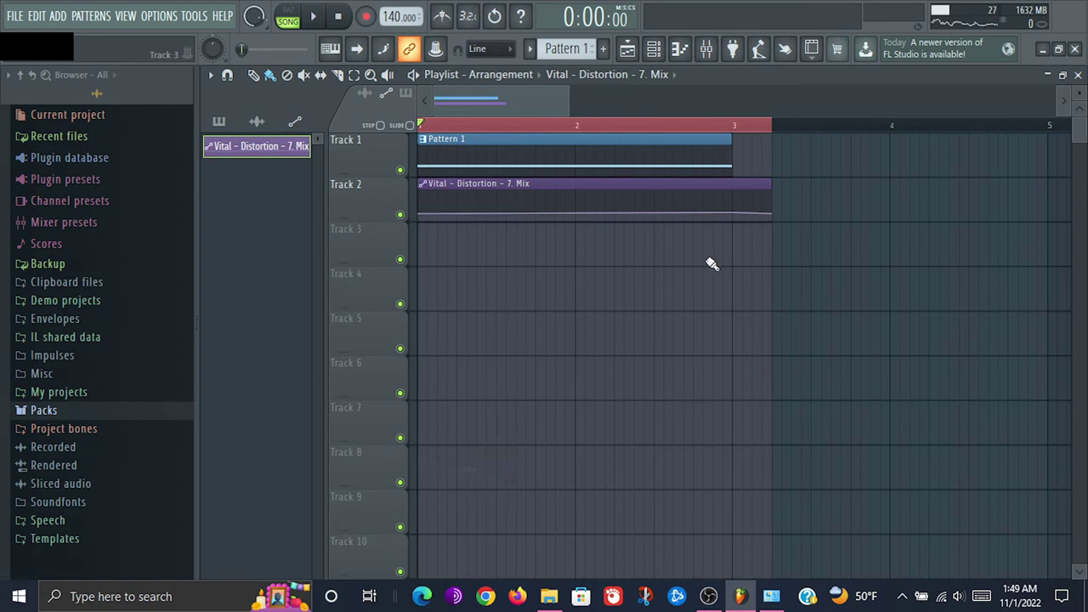
pyautogui.rightClick(733, 213)
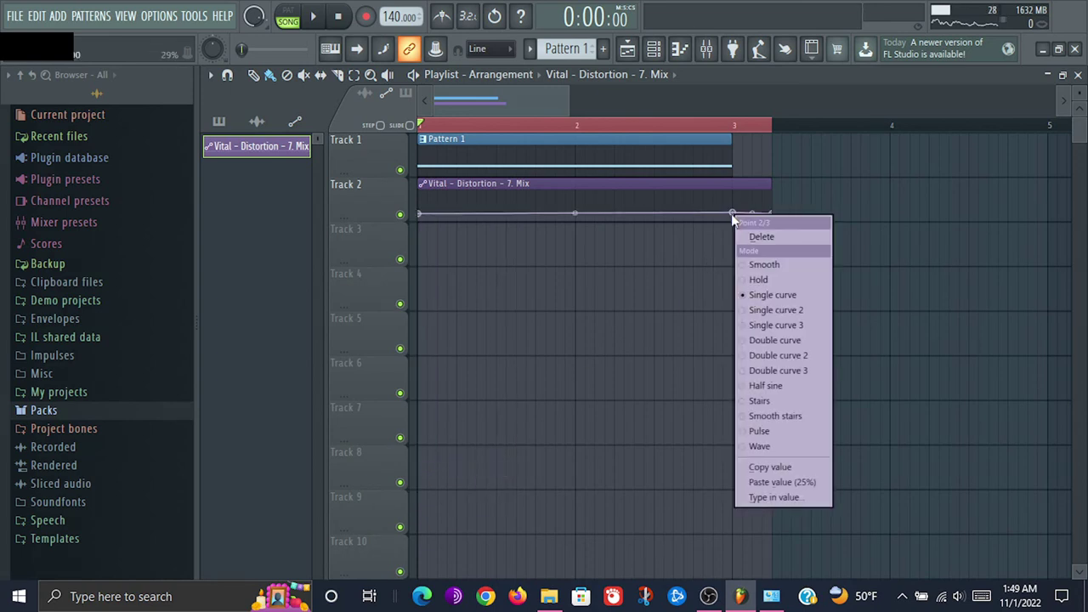
pyautogui.click(771, 482)
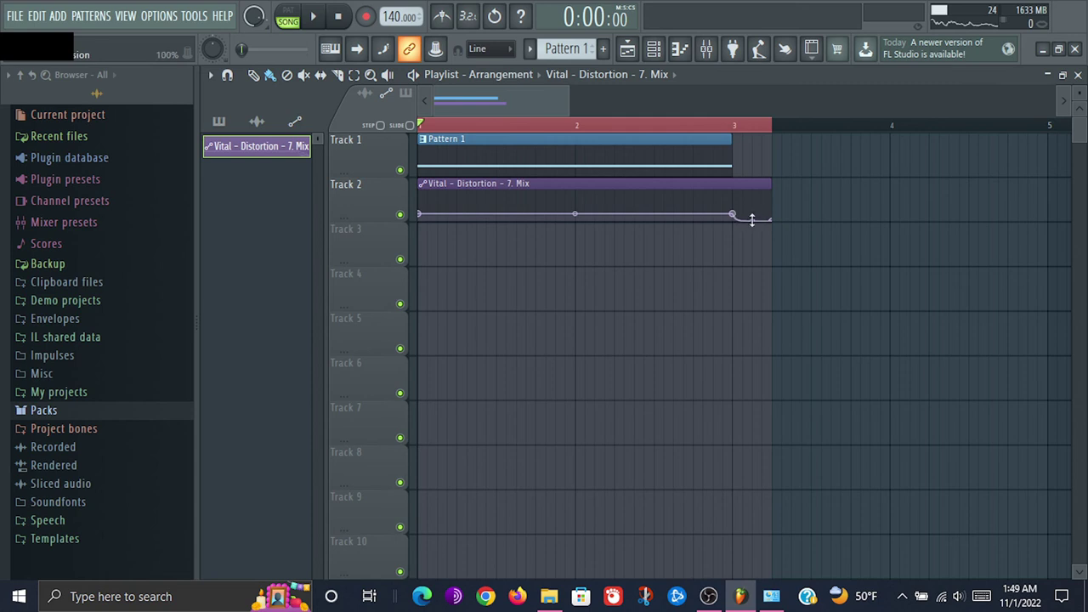
# Shape the Mix automation to drop sharply to its minimum right after bar 3 and play the arrangement
pyautogui.moveTo(738, 105); pyautogui.dragTo(736, 104)
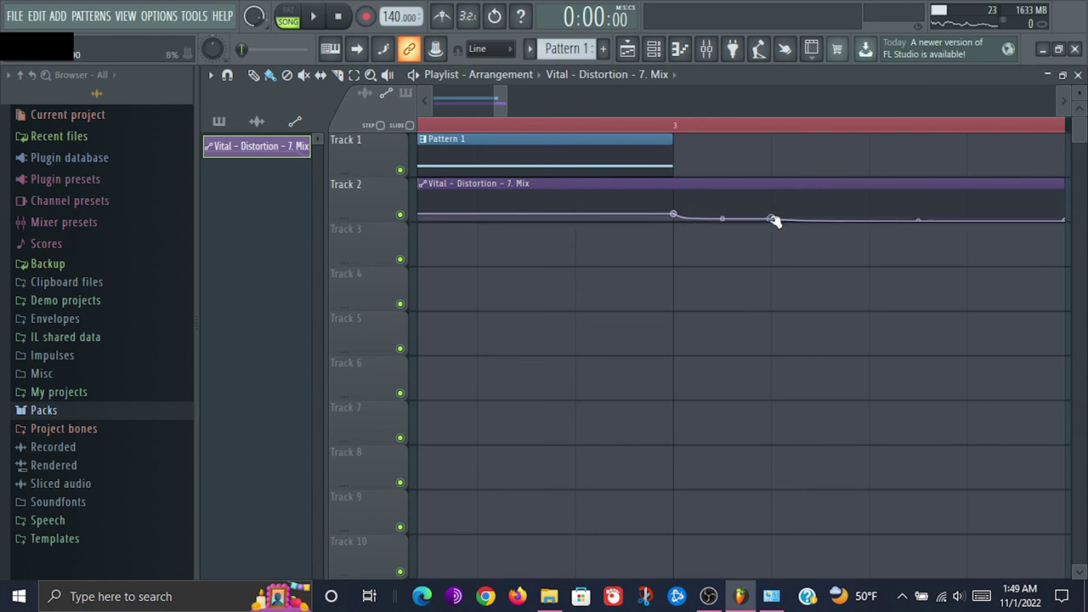
pyautogui.moveTo(705, 103); pyautogui.dragTo(704, 96)
pyautogui.press('space')
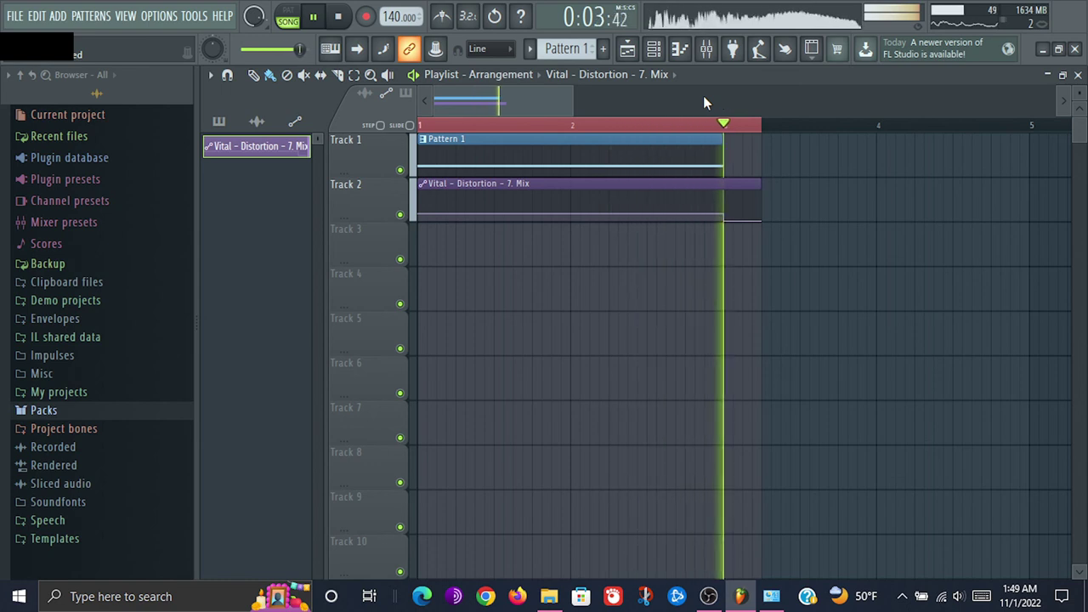
# Replay the arrangement from the start to hear the Distortion Mix automation drop at bar 3, and stop playback
pyautogui.press('space')
pyautogui.press('space')
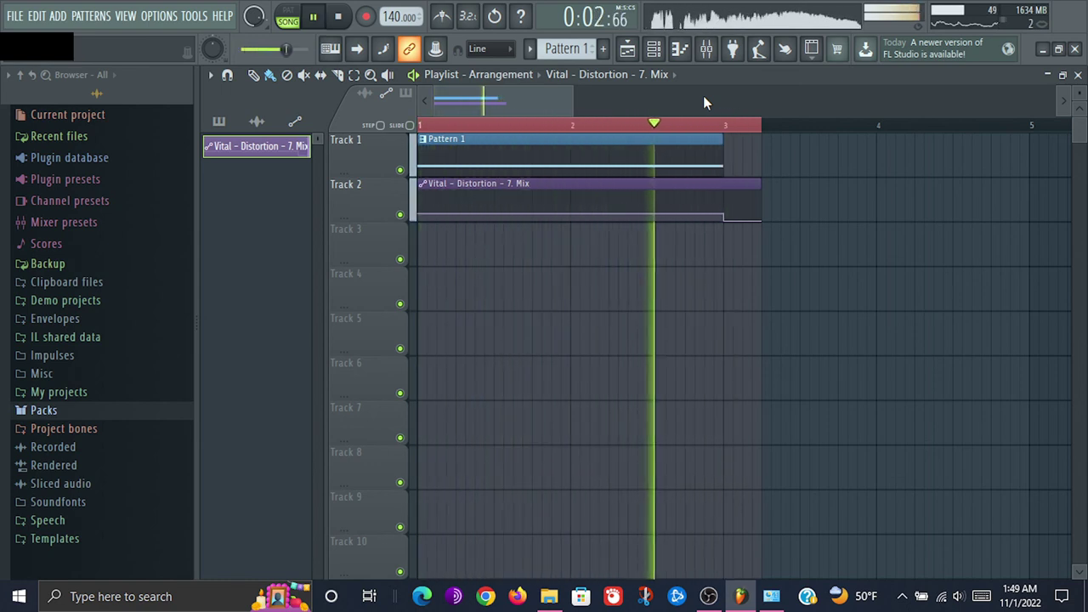
pyautogui.press('space')
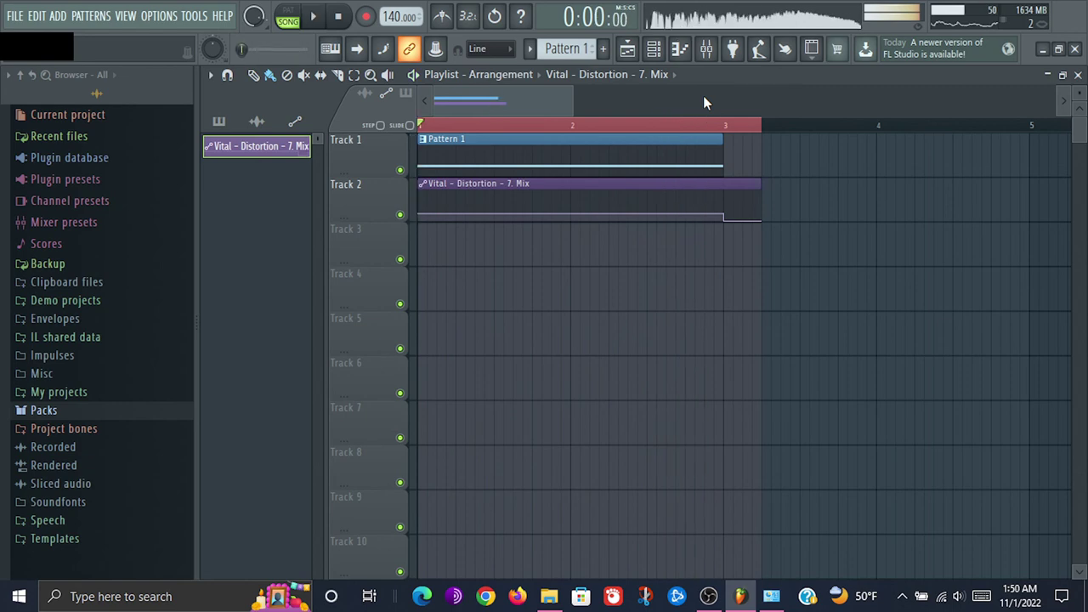
# Set the Fruity WaveShaper's mix level to 35% while auditioning the patch, close its window and stop playback
pyautogui.click(706, 51)
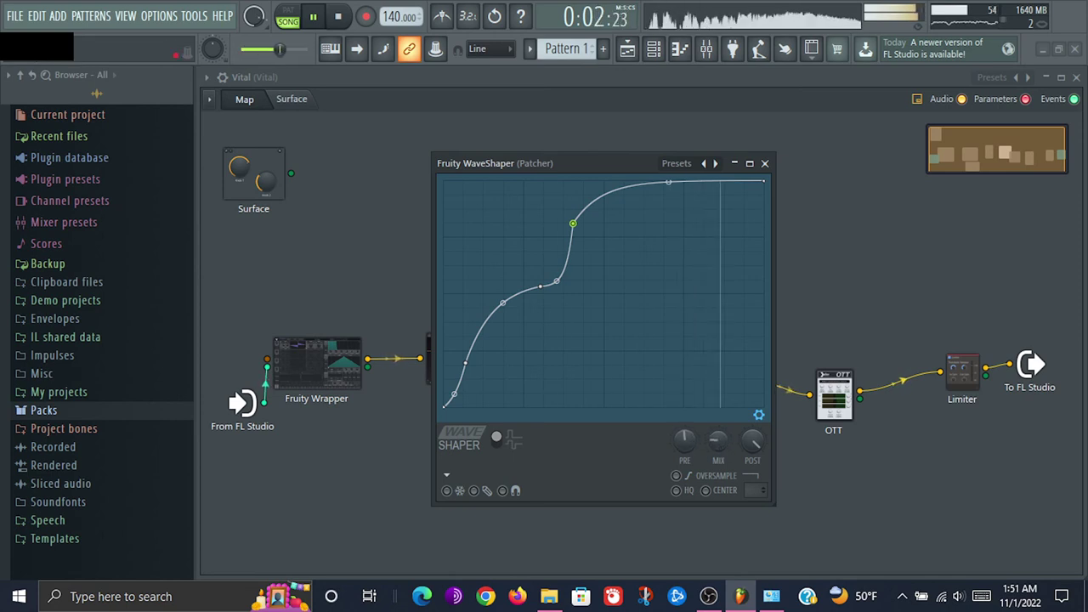
pyautogui.press('space')
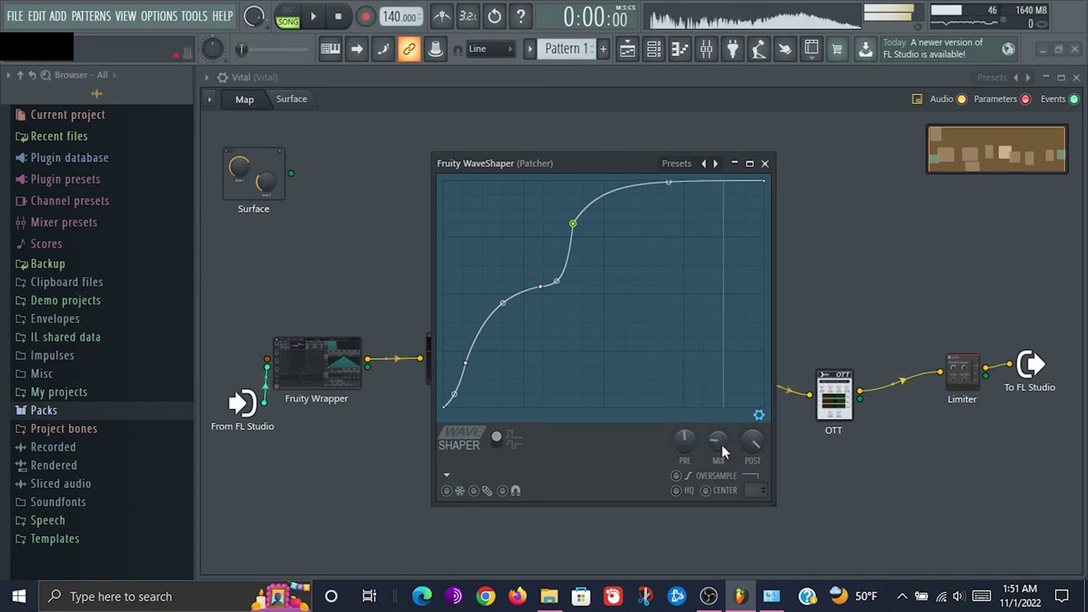
pyautogui.press('space')
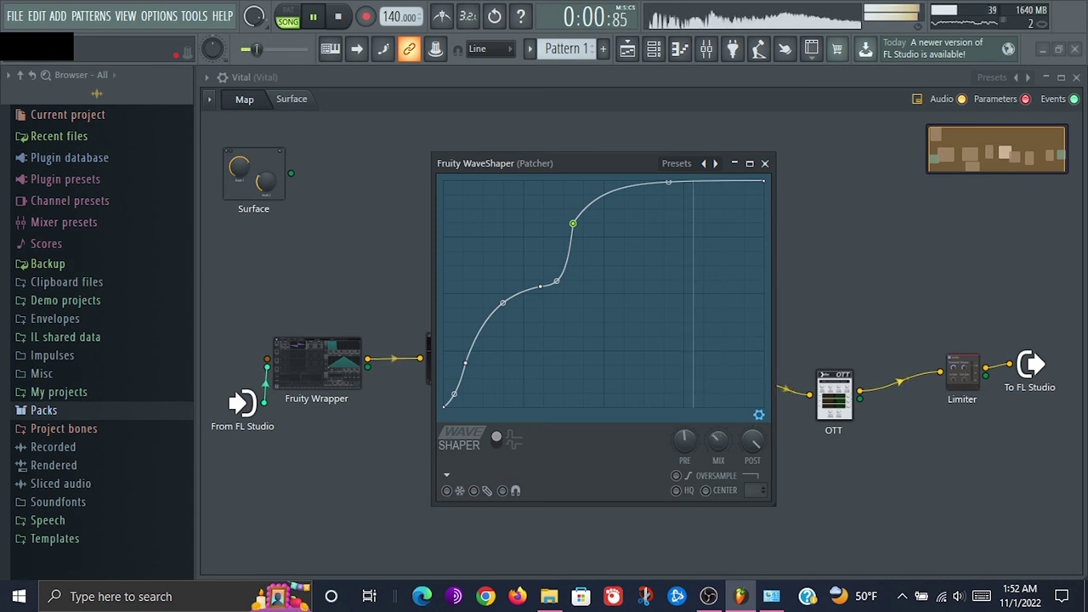
pyautogui.click(765, 163)
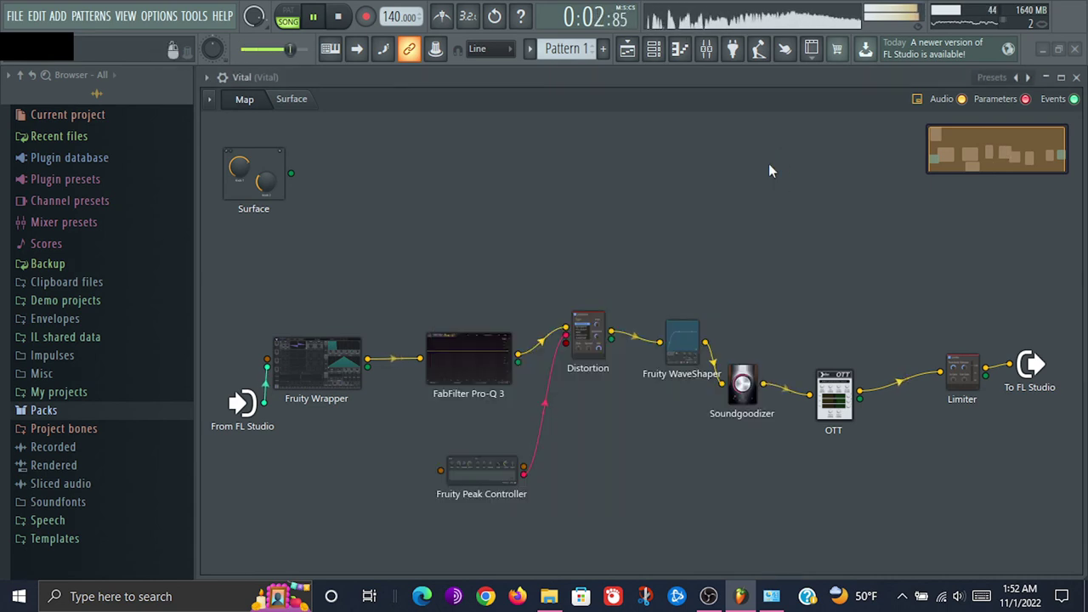
pyautogui.press('space')
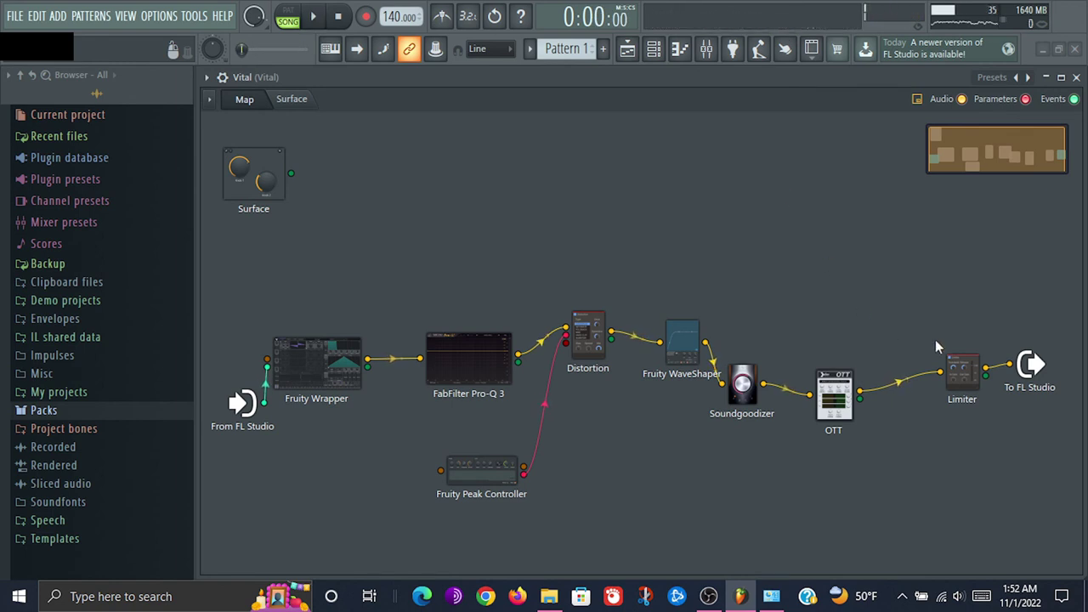
# Activate the Fruity WaveShaper's Mix level as a parameter and create an automation clip for it
pyautogui.click(695, 347)
pyautogui.rightClick(717, 444)
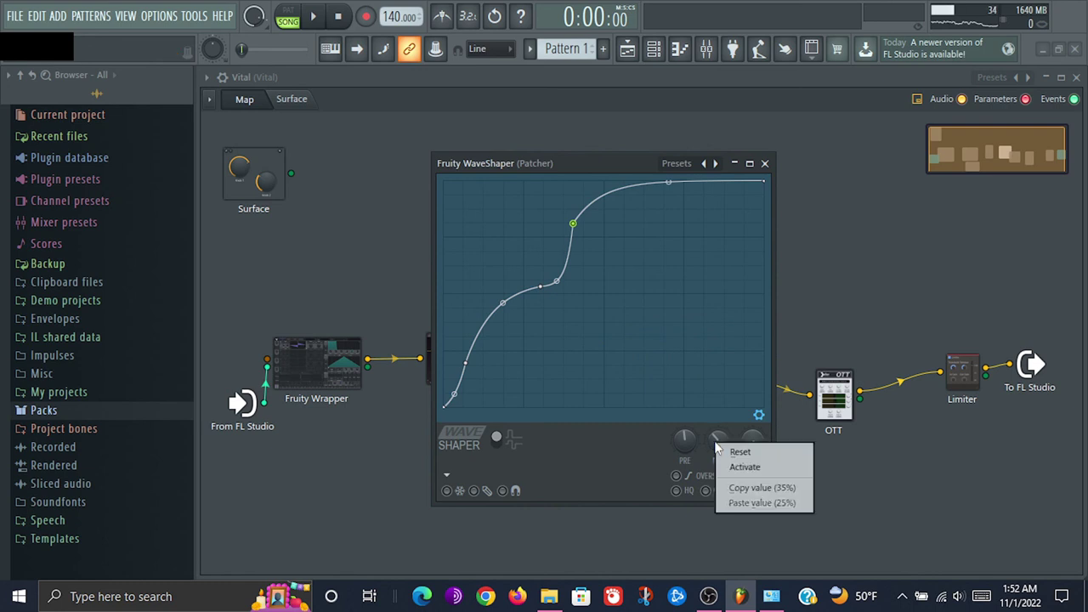
pyautogui.click(746, 467)
pyautogui.rightClick(716, 440)
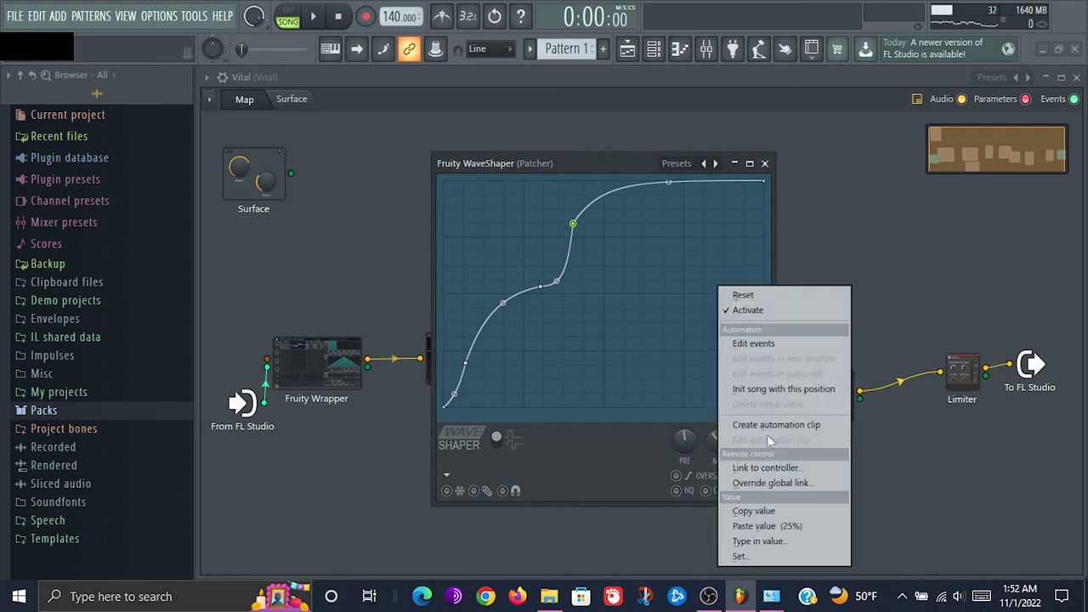
pyautogui.click(779, 422)
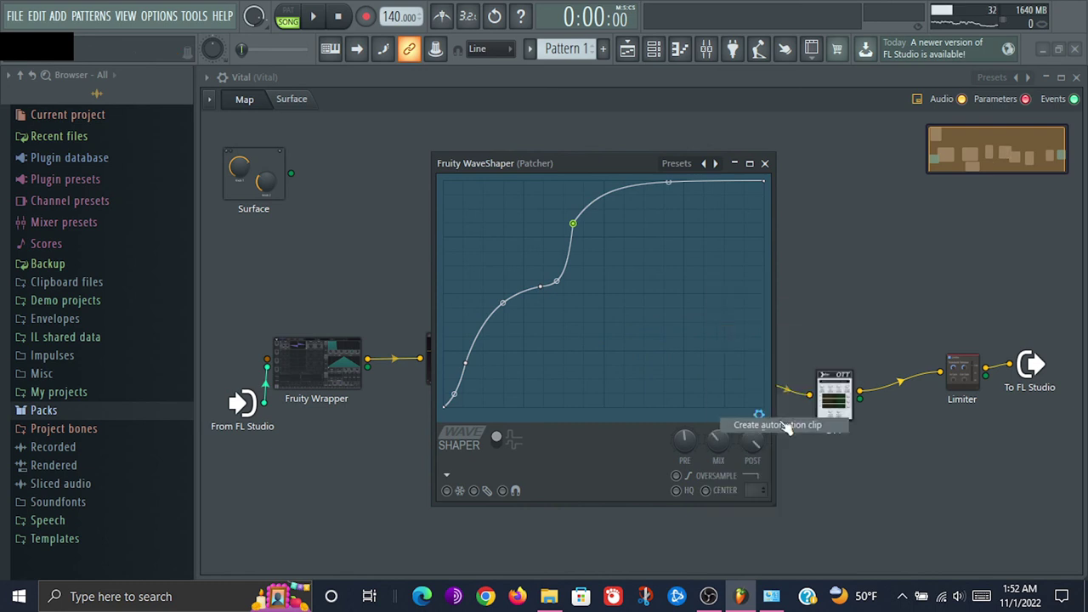
# Close the Fruity WaveShaper, Patcher, Channel rack and Mixer so that the Playlist is shown
pyautogui.click(766, 163)
pyautogui.click(1076, 76)
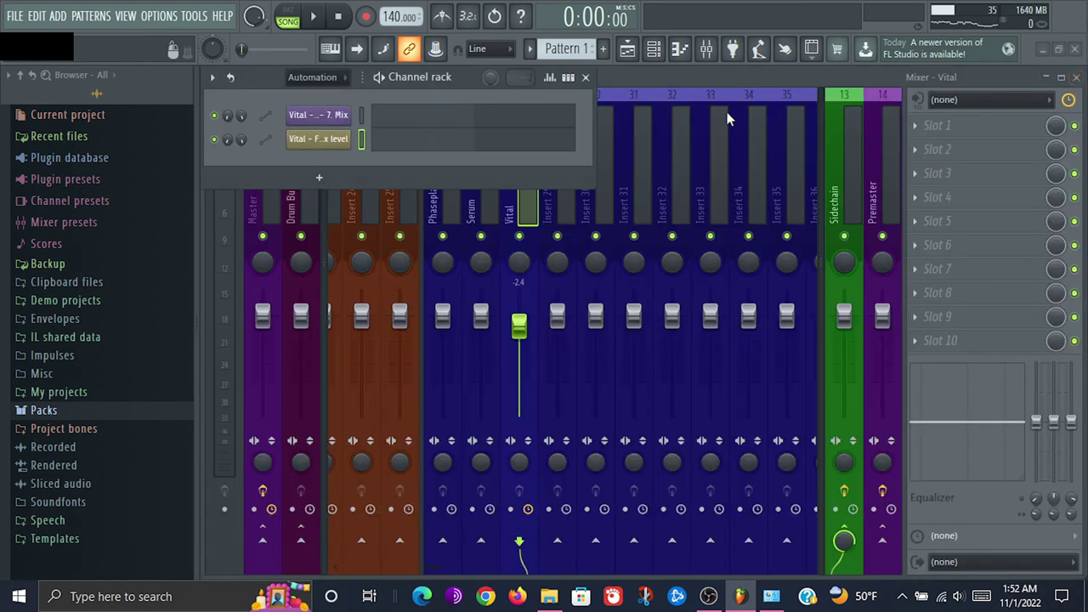
pyautogui.click(658, 53)
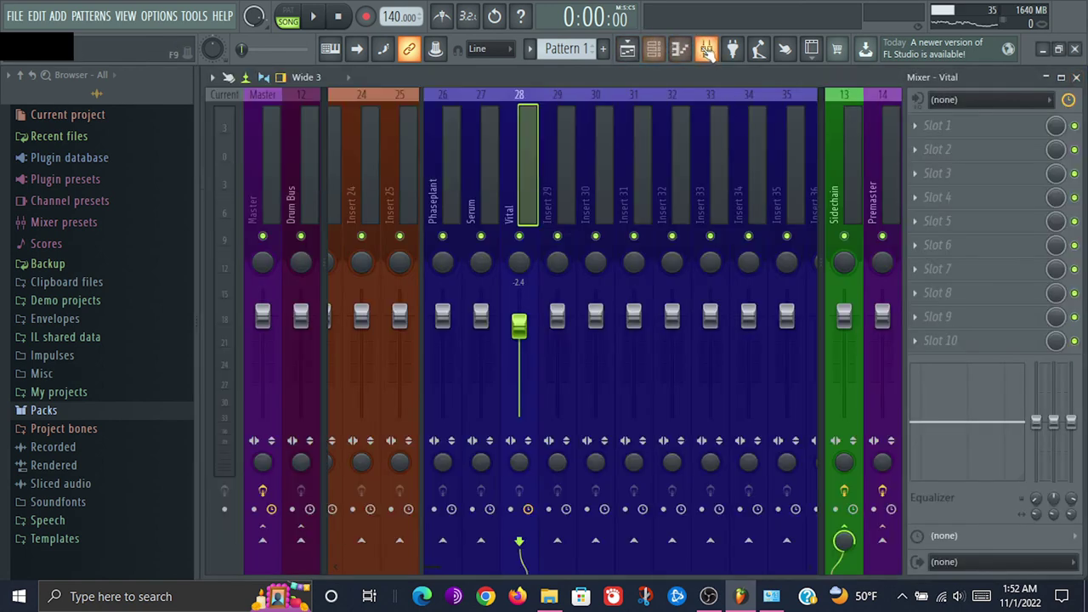
pyautogui.click(707, 52)
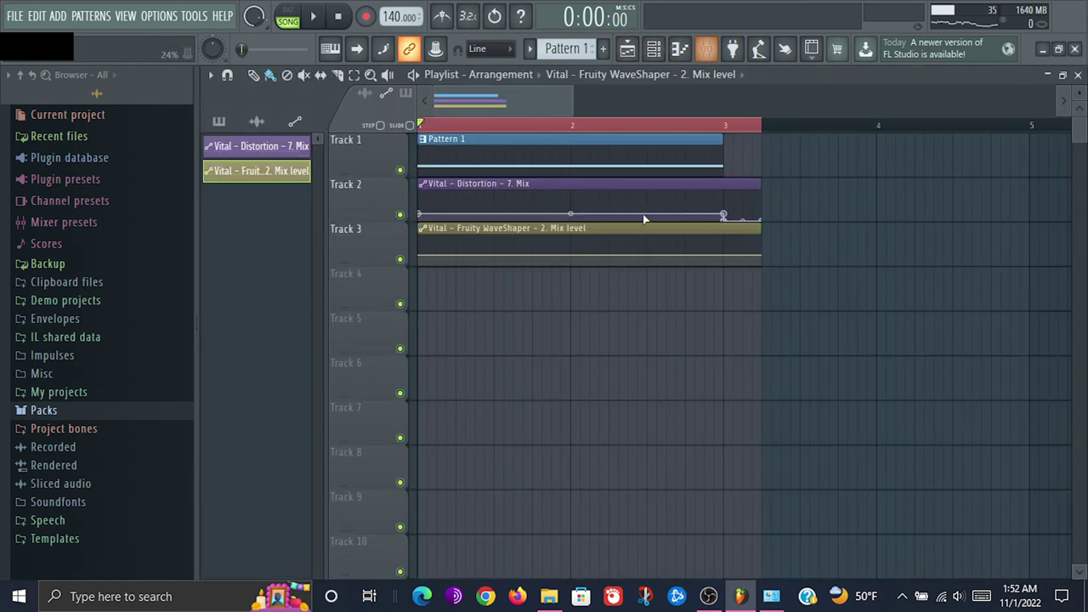
# Add a point at bar 3 in the WaveShaper Mix level clip and give it the first point's copied value of 35%
pyautogui.rightClick(422, 255)
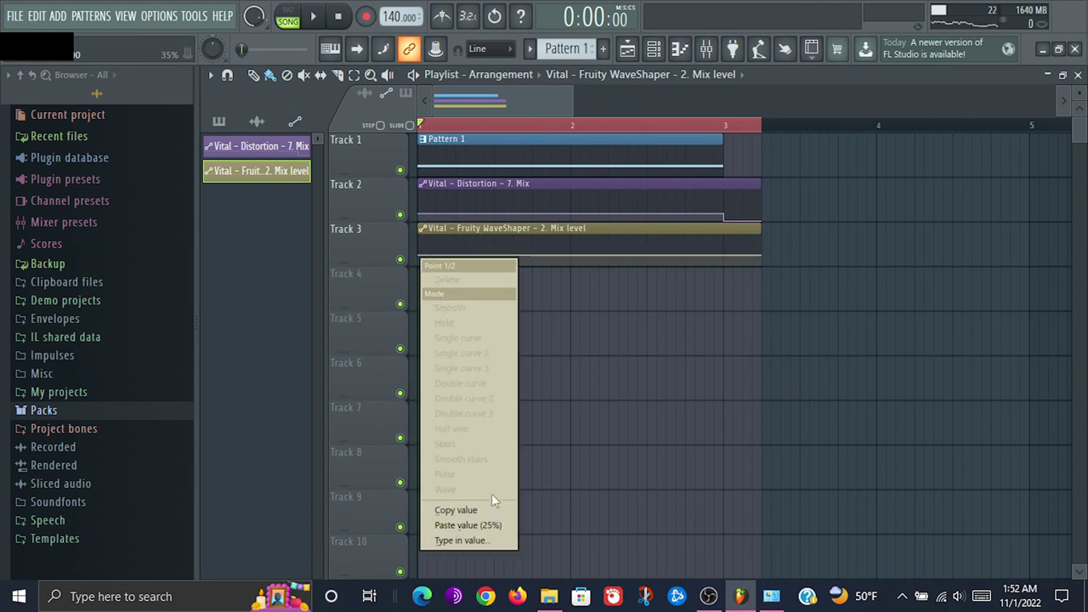
pyautogui.click(480, 508)
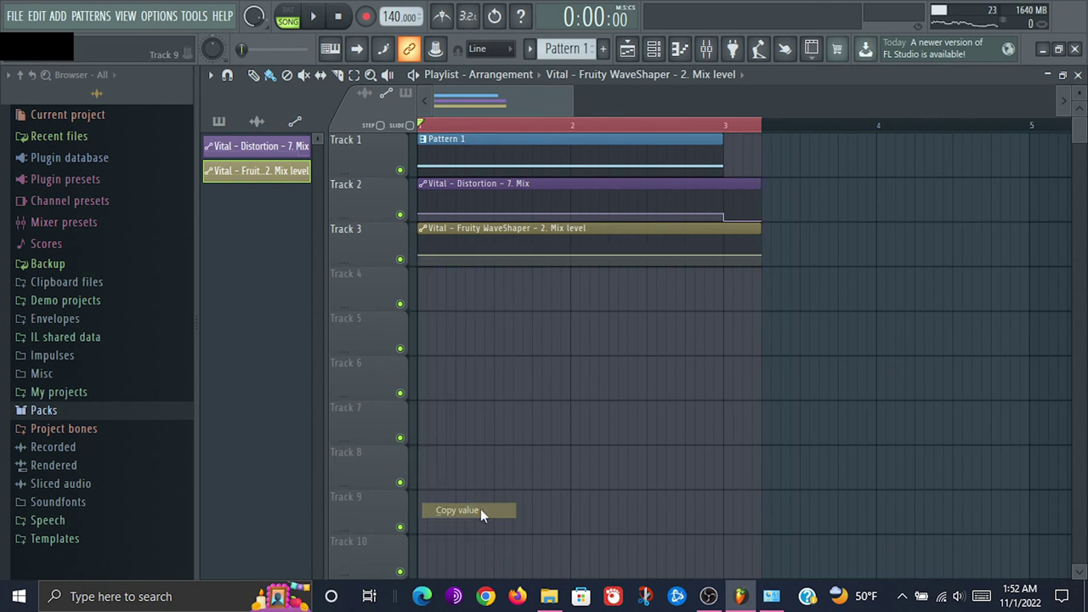
pyautogui.rightClick(724, 255)
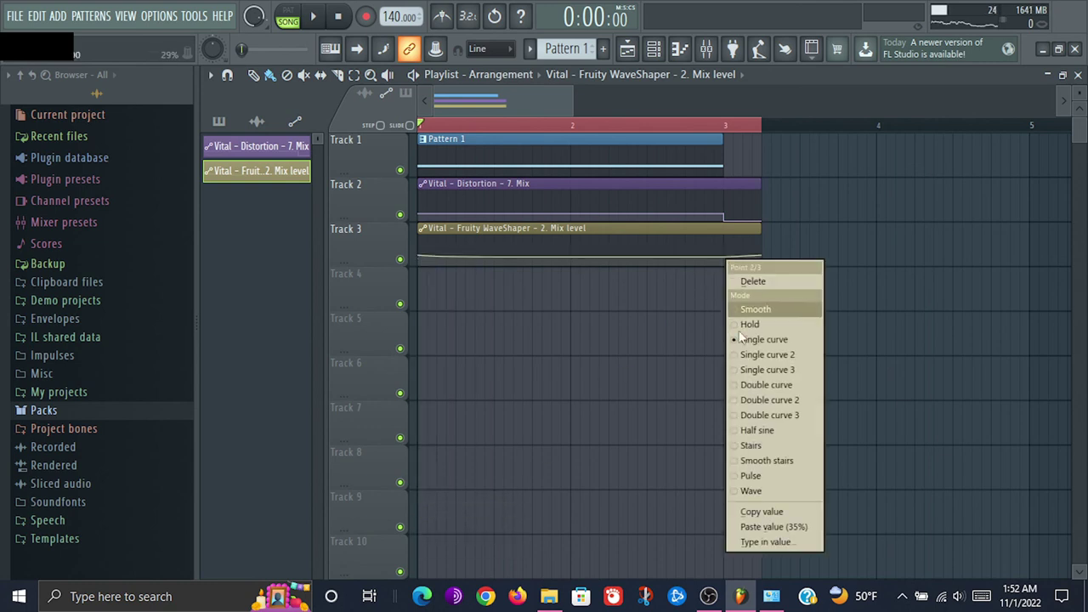
pyautogui.click(775, 527)
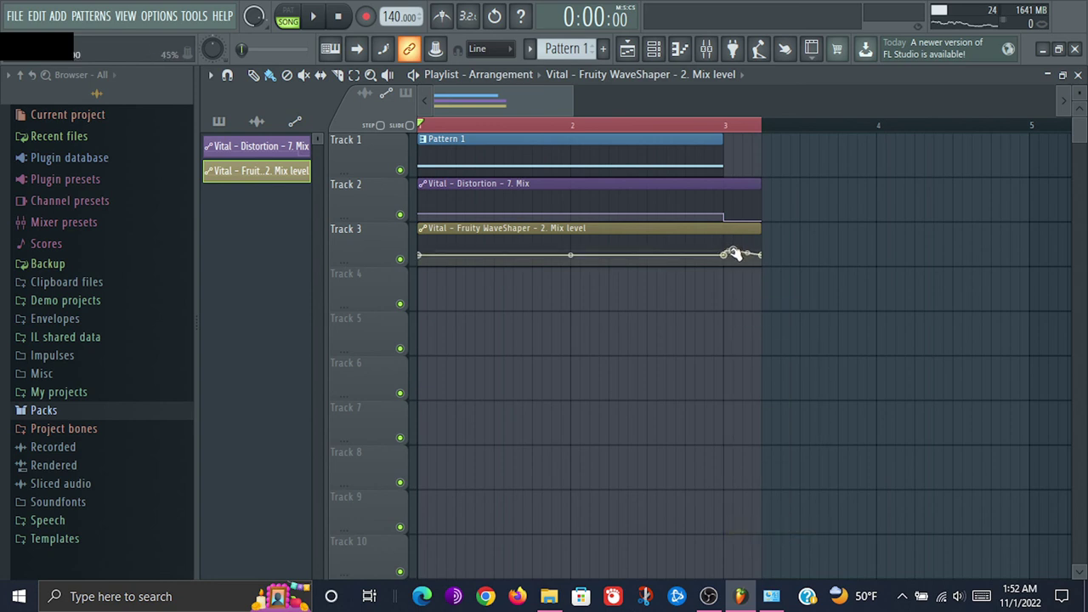
# Drop the WaveShaper Mix level automation to its minimum right after bar 3 and play the arrangement
pyautogui.moveTo(764, 258); pyautogui.dragTo(765, 303)
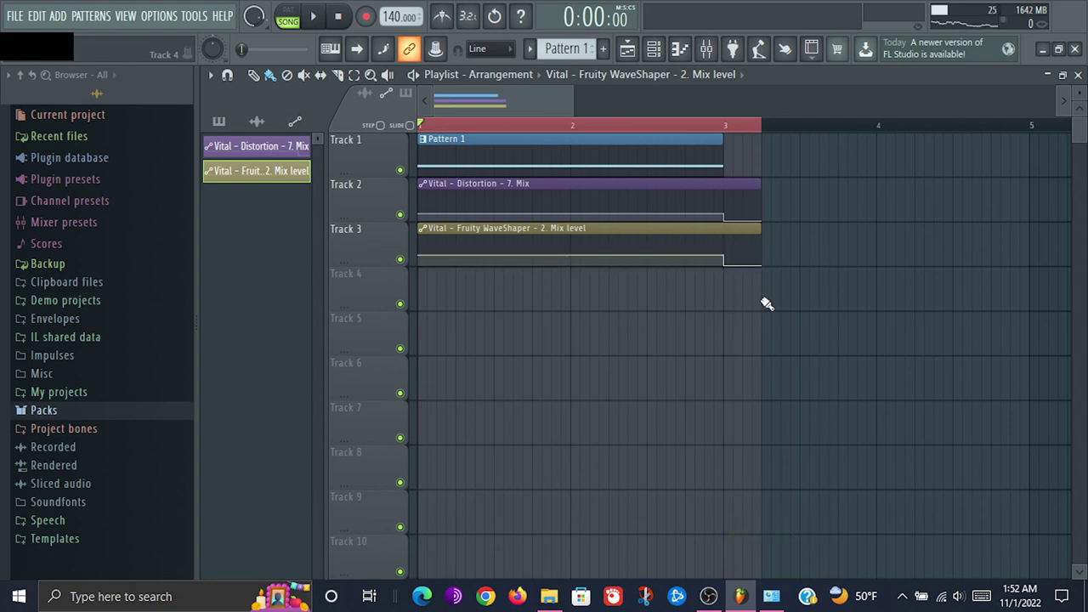
pyautogui.press('space')
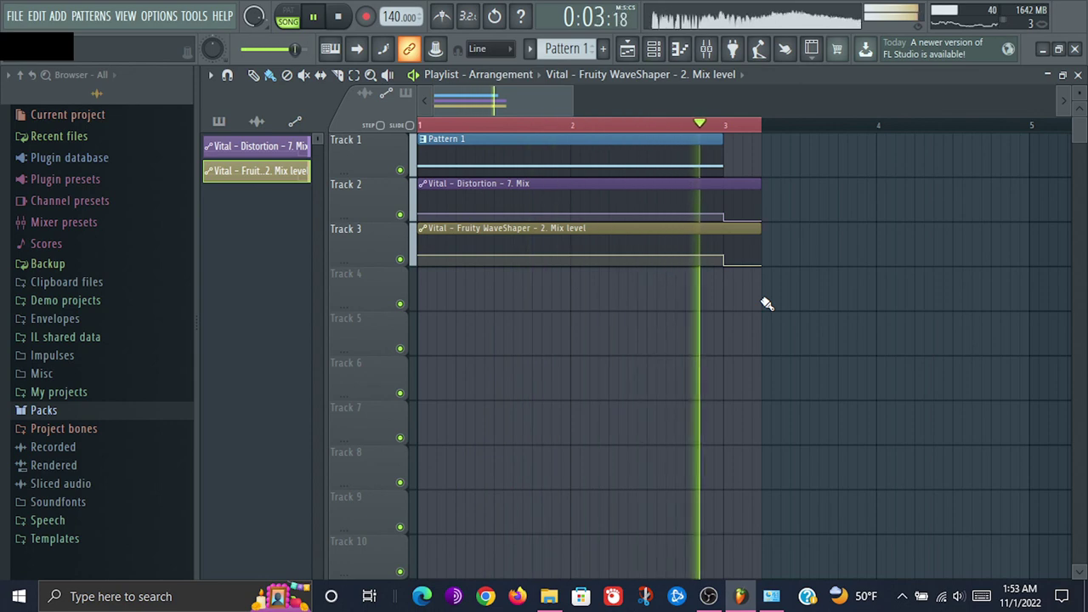
pyautogui.press('space')
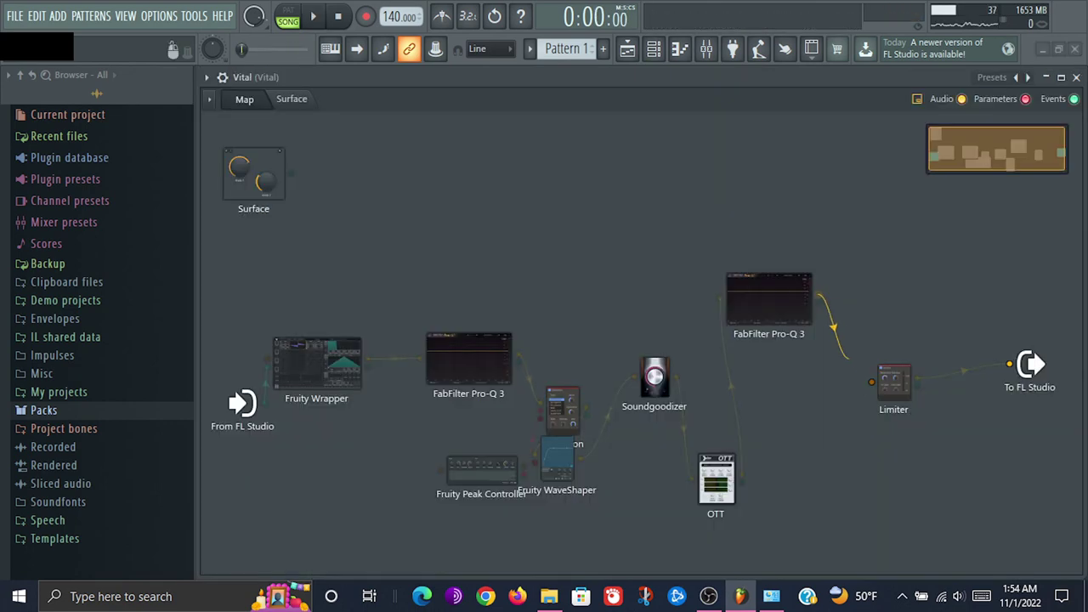
# Open the FabFilter Pro-Q 3 placed before the Limiter and, during playback, add flat bands at about 80 Hz and 234 Hz
pyautogui.press('space')
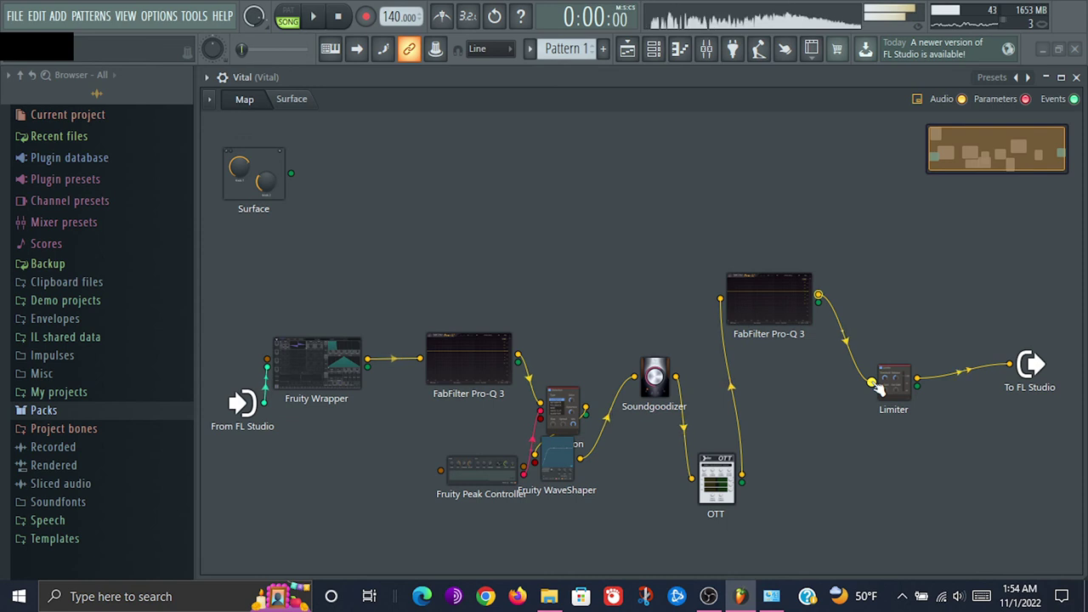
pyautogui.doubleClick(782, 316)
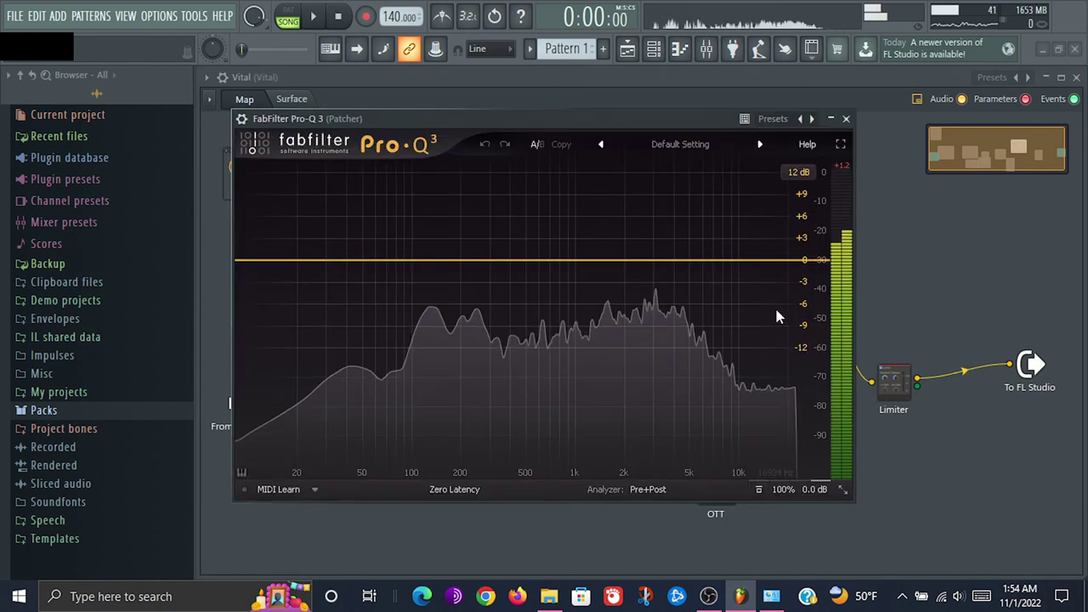
pyautogui.click(396, 260)
pyautogui.press('space')
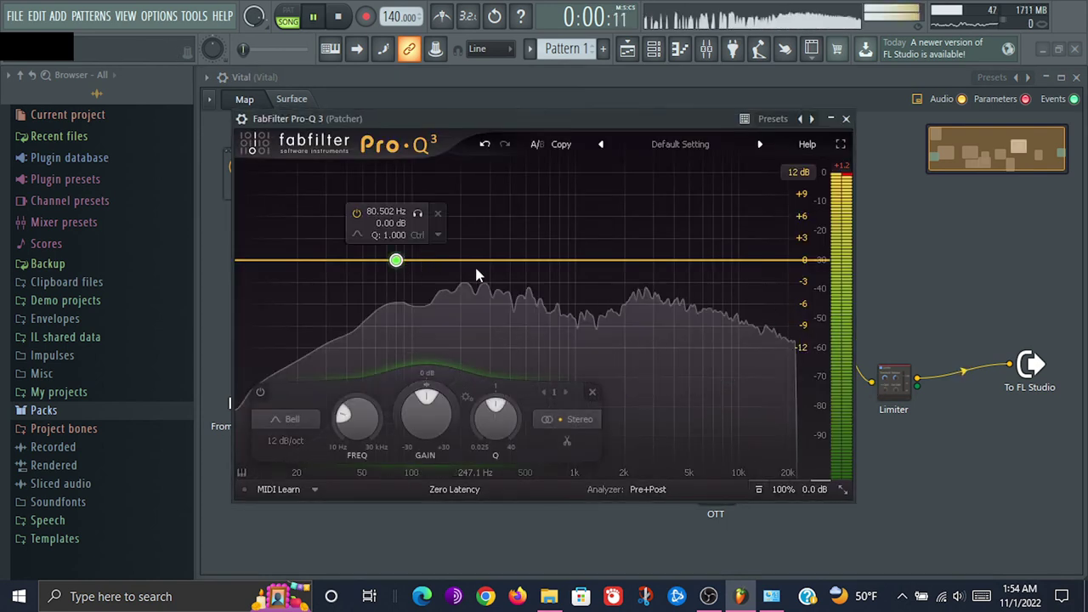
pyautogui.click(472, 261)
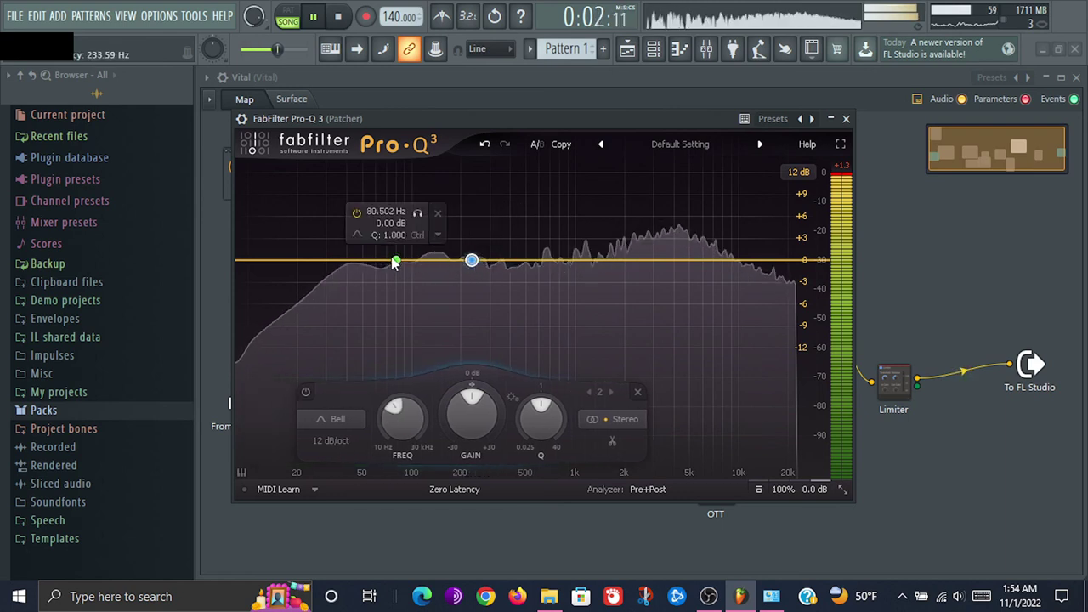
# Set the stereo placement of the 80 Hz band to Mid and of the 234 Hz band to Side
pyautogui.click(589, 420)
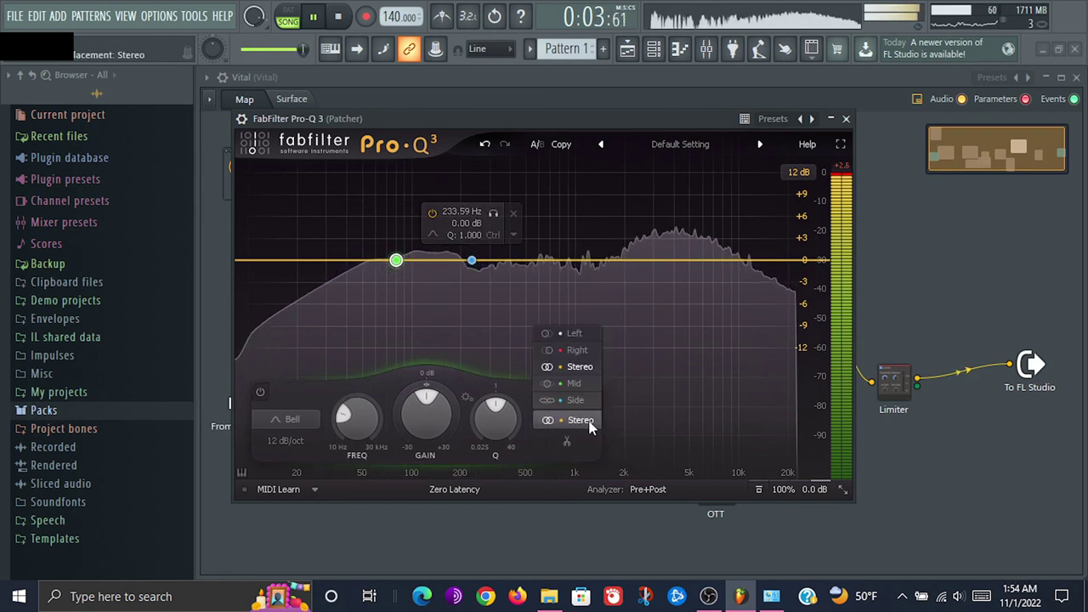
pyautogui.click(577, 384)
pyautogui.click(473, 261)
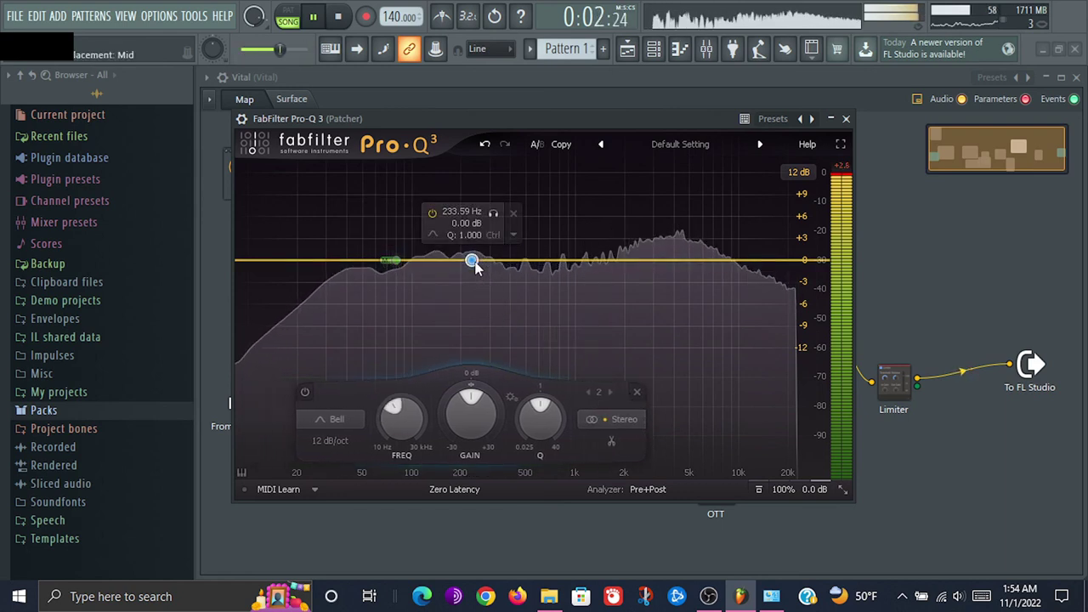
pyautogui.click(623, 420)
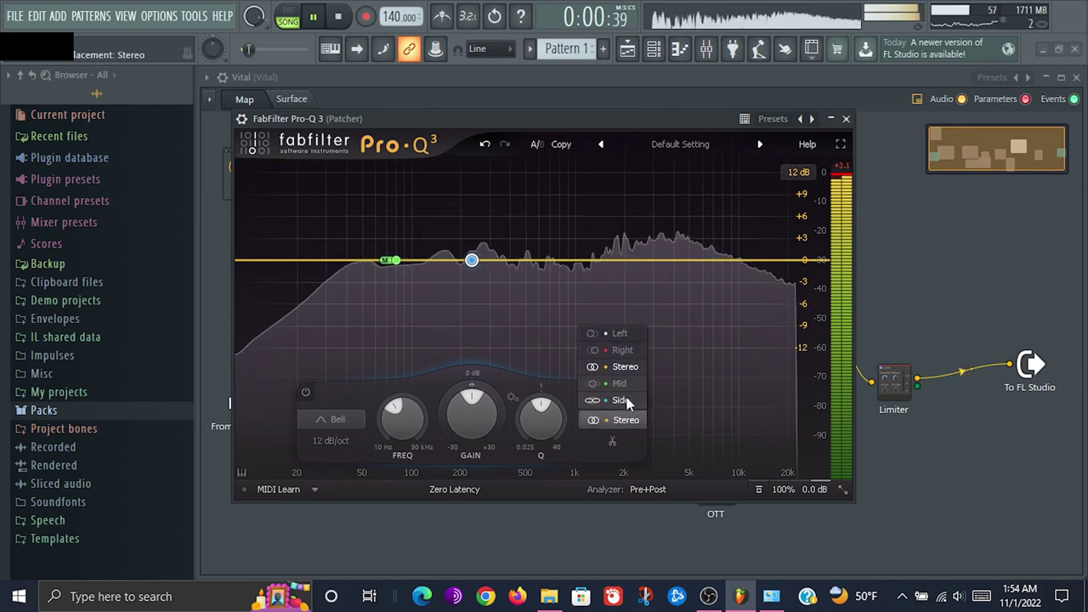
pyautogui.click(626, 400)
# Move the Mid band down to about 17 Hz and the Side band down to about 44 Hz
pyautogui.moveTo(395, 260); pyautogui.dragTo(286, 260)
pyautogui.click(474, 260)
pyautogui.moveTo(473, 260); pyautogui.dragTo(355, 262)
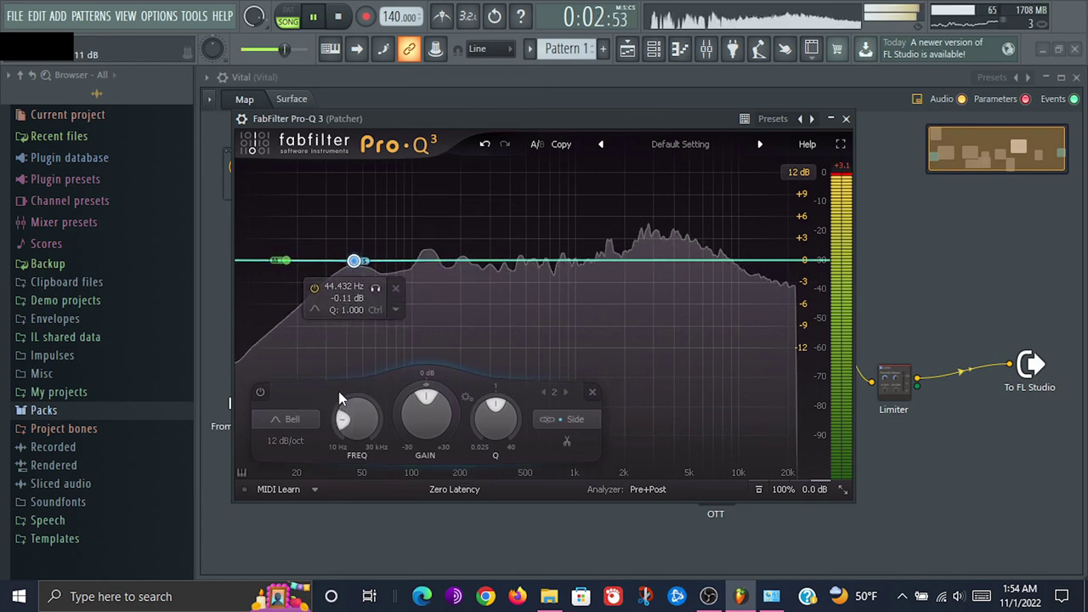
# Turn the Side band into a Low Cut with a 24 dB/oct slope, raise its cutoff frequency and adjust its Q
pyautogui.click(286, 419)
pyautogui.click(290, 300)
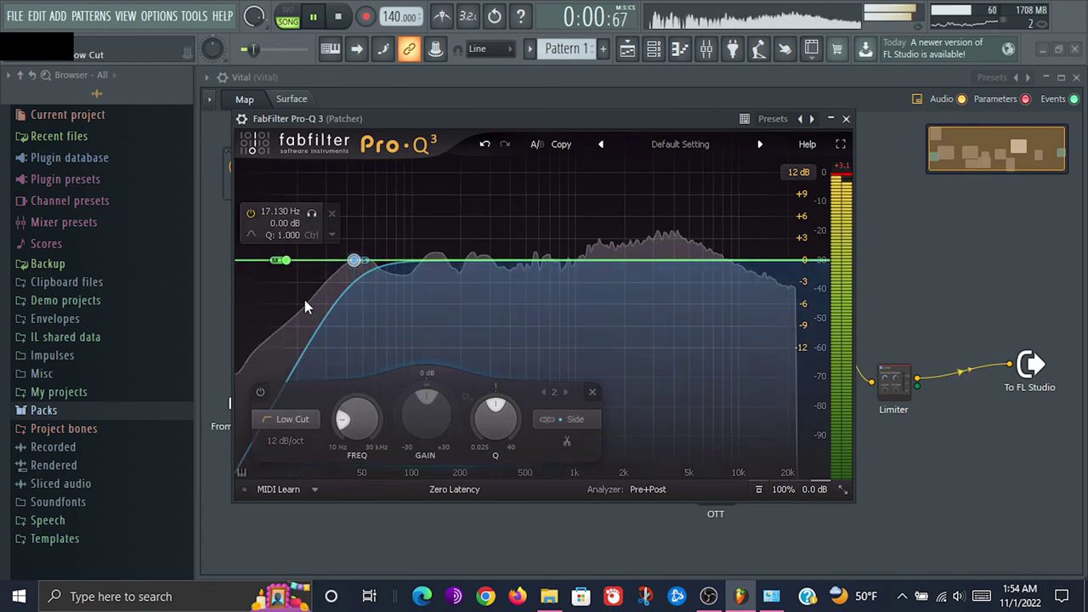
pyautogui.click(285, 440)
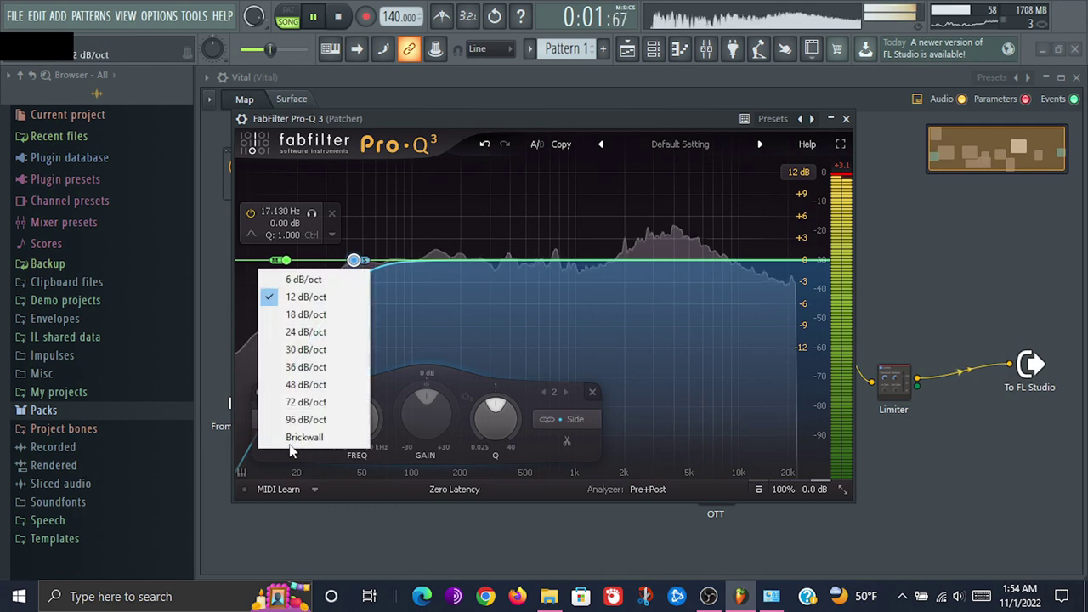
pyautogui.click(323, 332)
pyautogui.moveTo(355, 260); pyautogui.dragTo(462, 270)
pyautogui.scroll(-4, 327, 262)
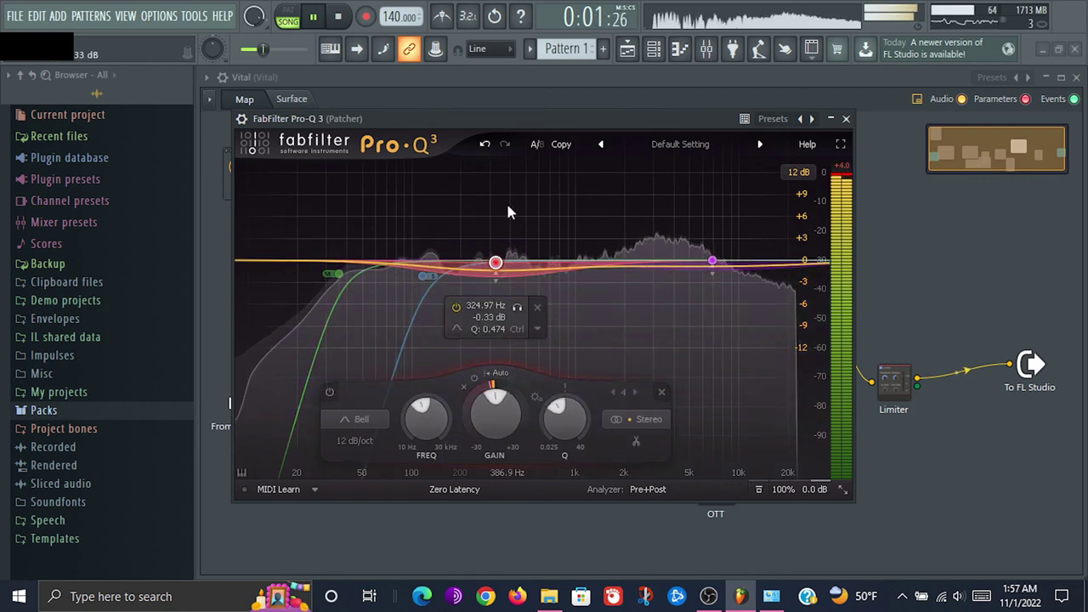
# Close the Pro-Q 3 window, audition the full chain and open the Vital synth in Patcher
pyautogui.press('space')
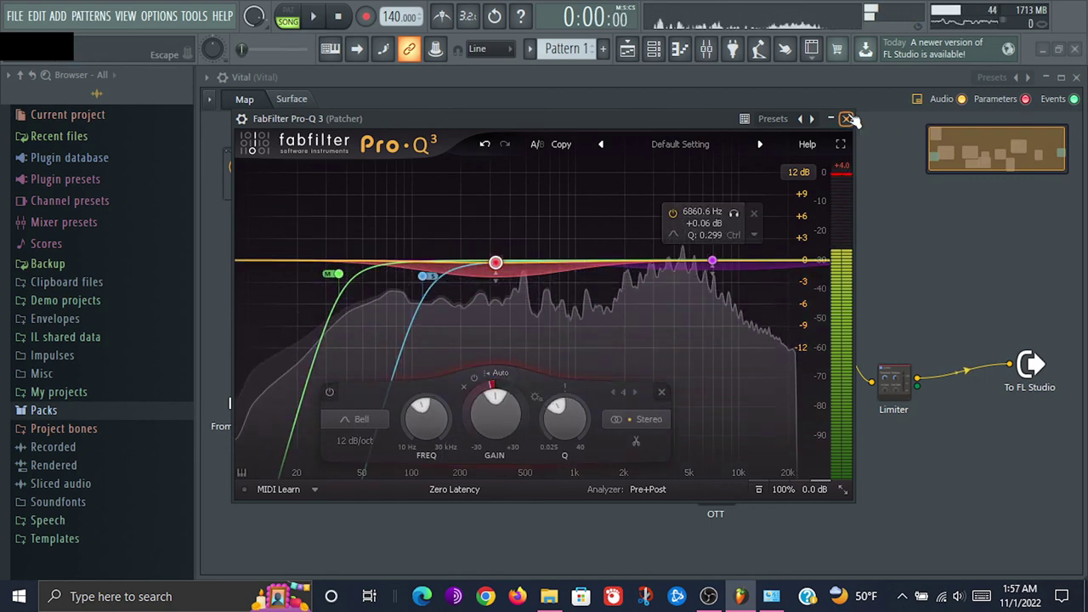
pyautogui.click(846, 118)
pyautogui.press('space')
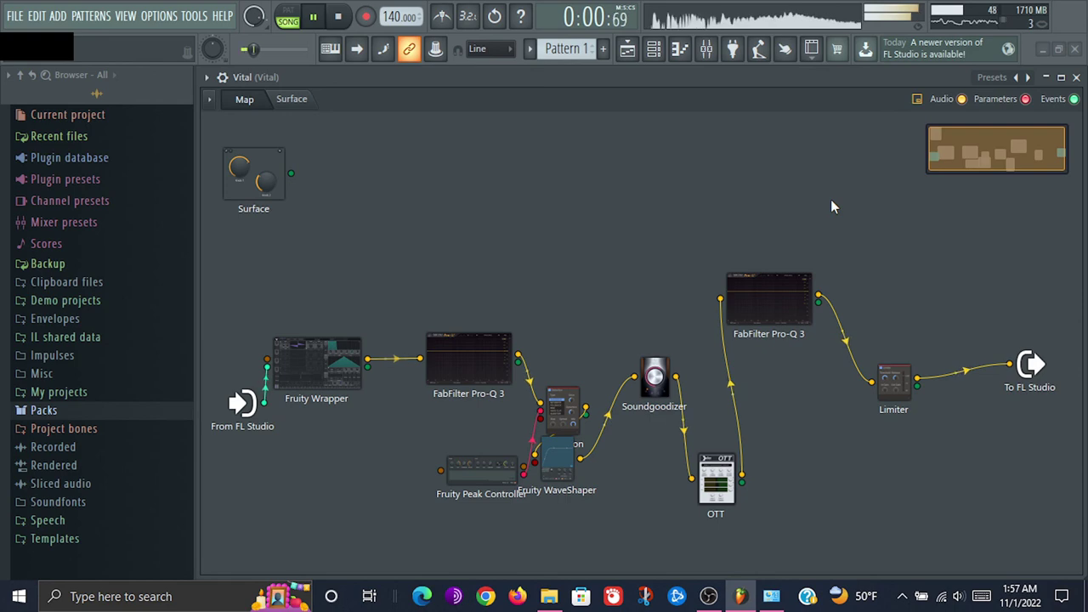
pyautogui.click(346, 374)
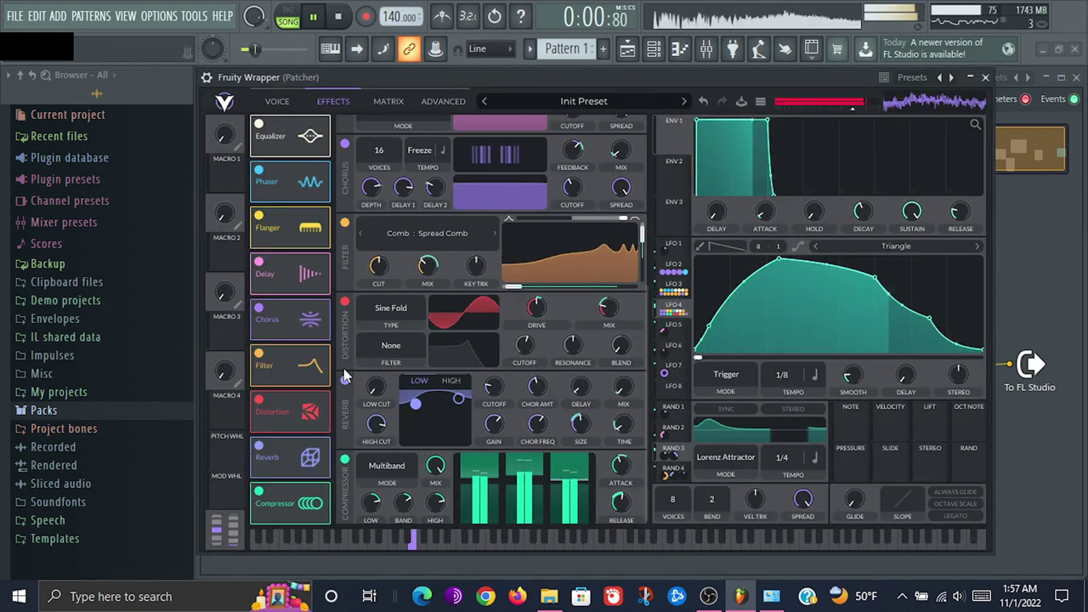
pyautogui.press('space')
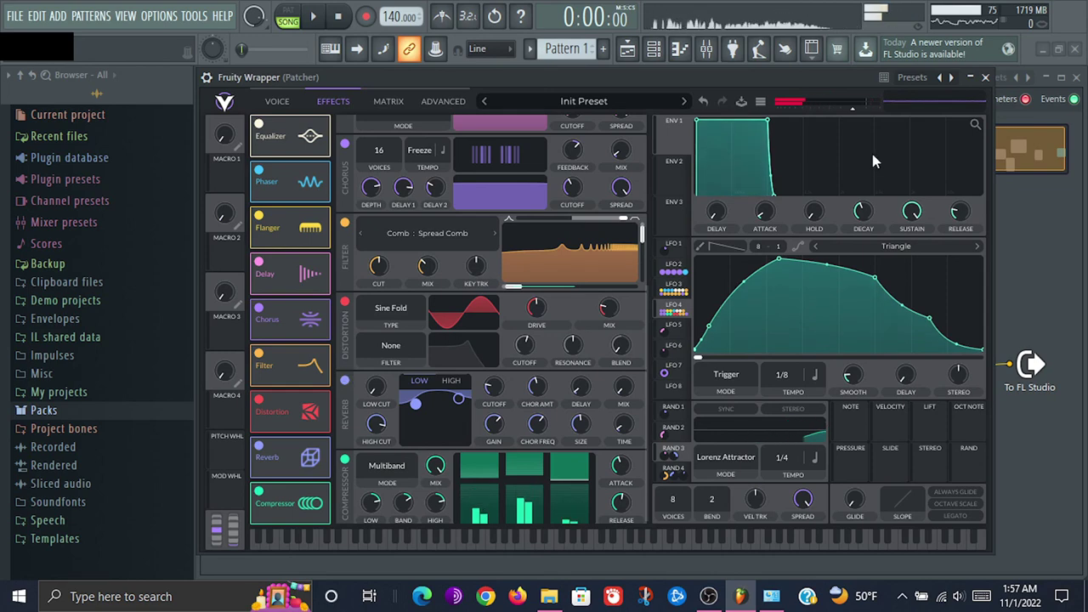
# Close Vital, open the Limiter and try higher In Gain levels against playback before returning the gain to neutral
pyautogui.click(985, 77)
pyautogui.press('space')
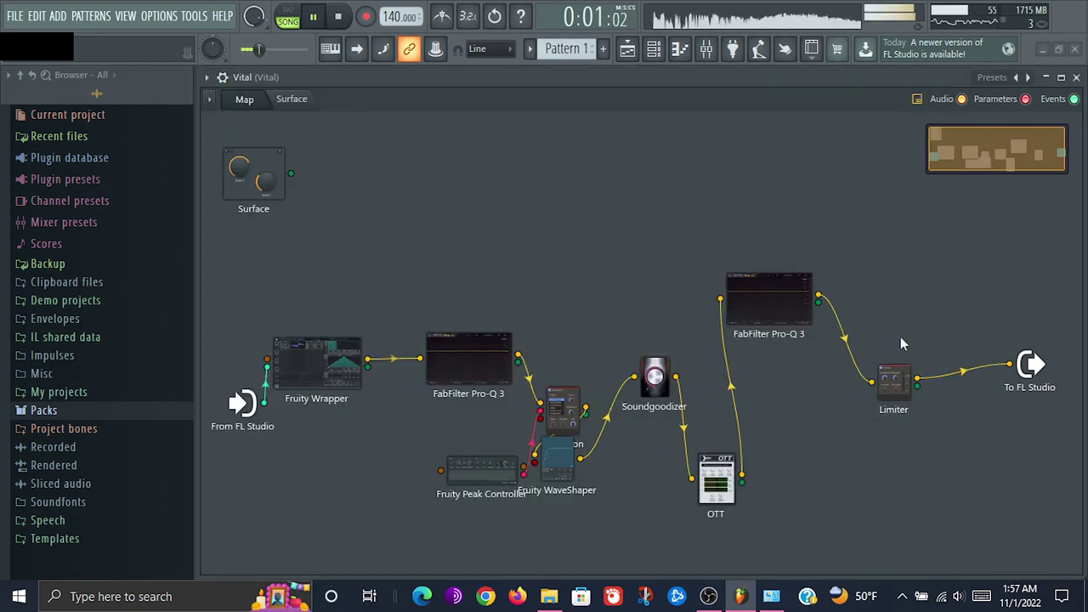
pyautogui.click(903, 381)
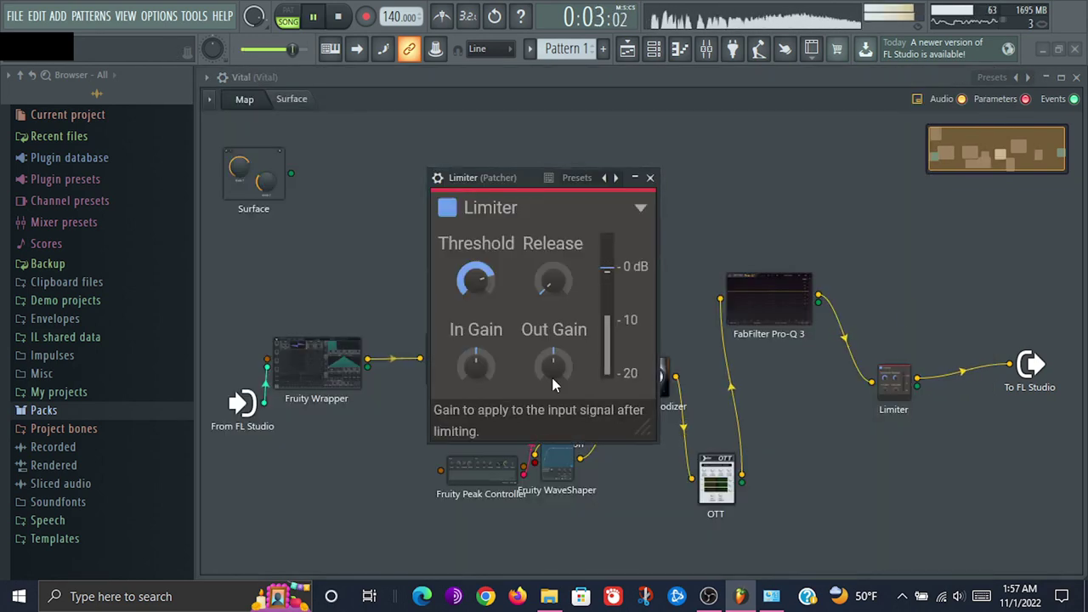
pyautogui.moveTo(473, 362); pyautogui.dragTo(476, 365)
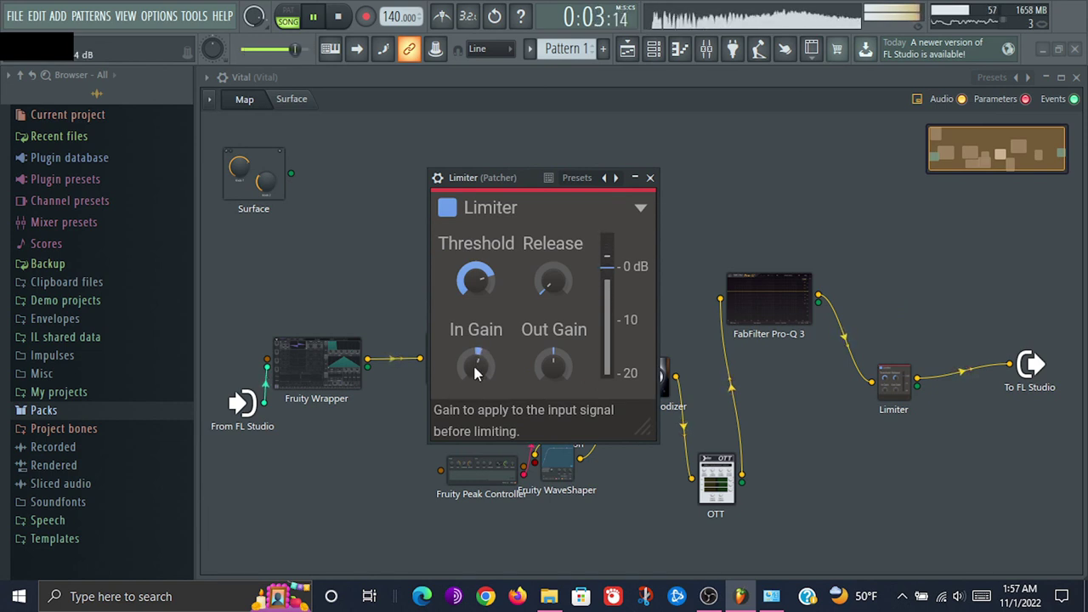
pyautogui.press('space')
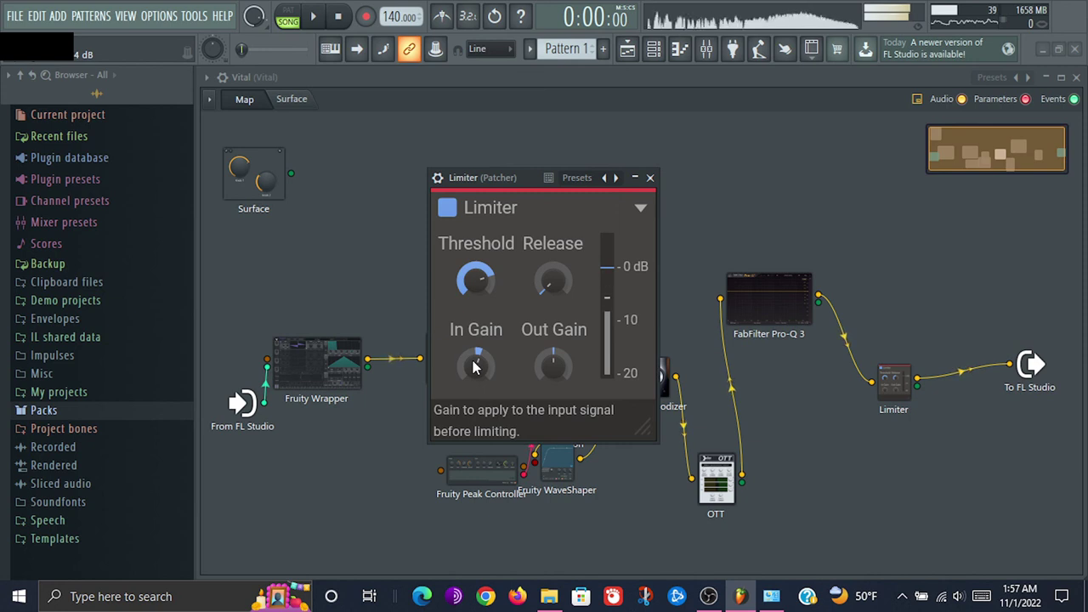
pyautogui.moveTo(476, 366)
pyautogui.mouseDown()
pyautogui.moveTo(475, 342)
pyautogui.moveTo(476, 367)
pyautogui.mouseUp()
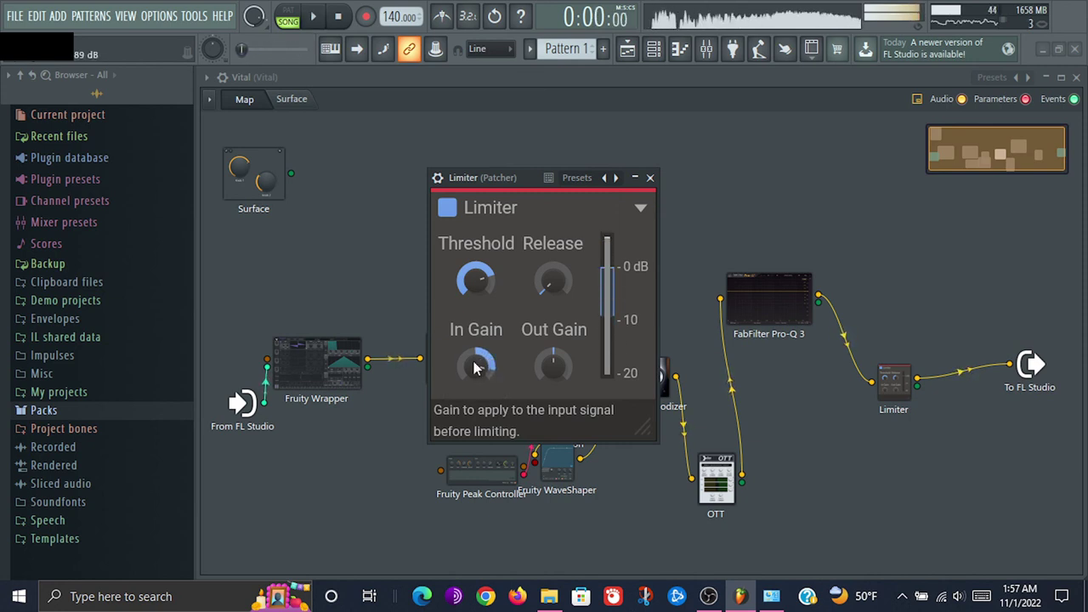
pyautogui.moveTo(475, 367)
pyautogui.mouseDown()
pyautogui.moveTo(476, 355)
pyautogui.moveTo(476, 369)
pyautogui.mouseUp()
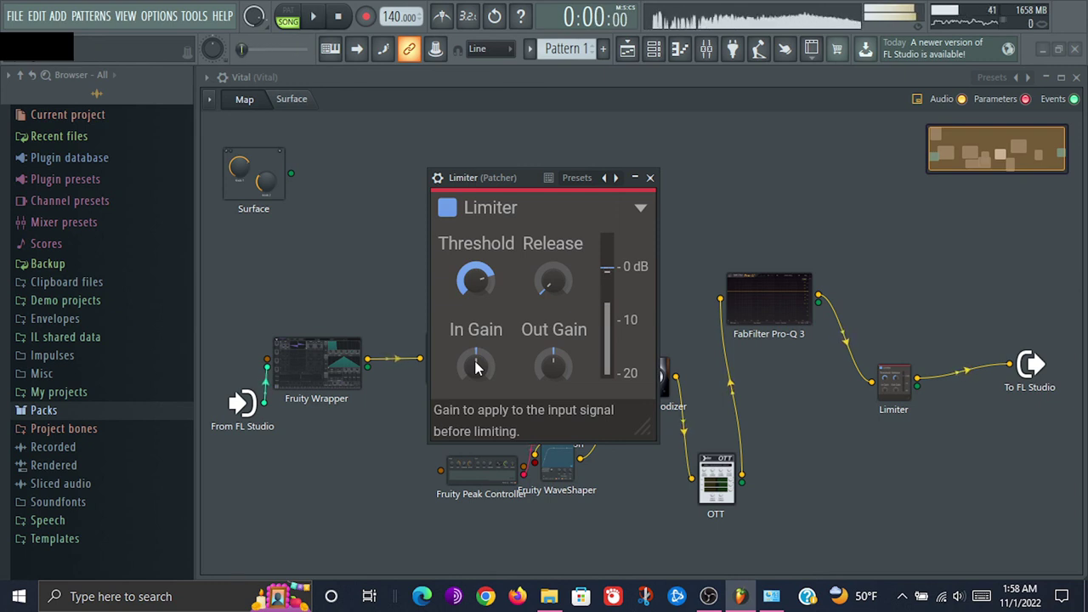
# Audition the Limiter's In Gain at +2.83 dB, settle it at about +1.83 dB, and close the Limiter
pyautogui.press('space')
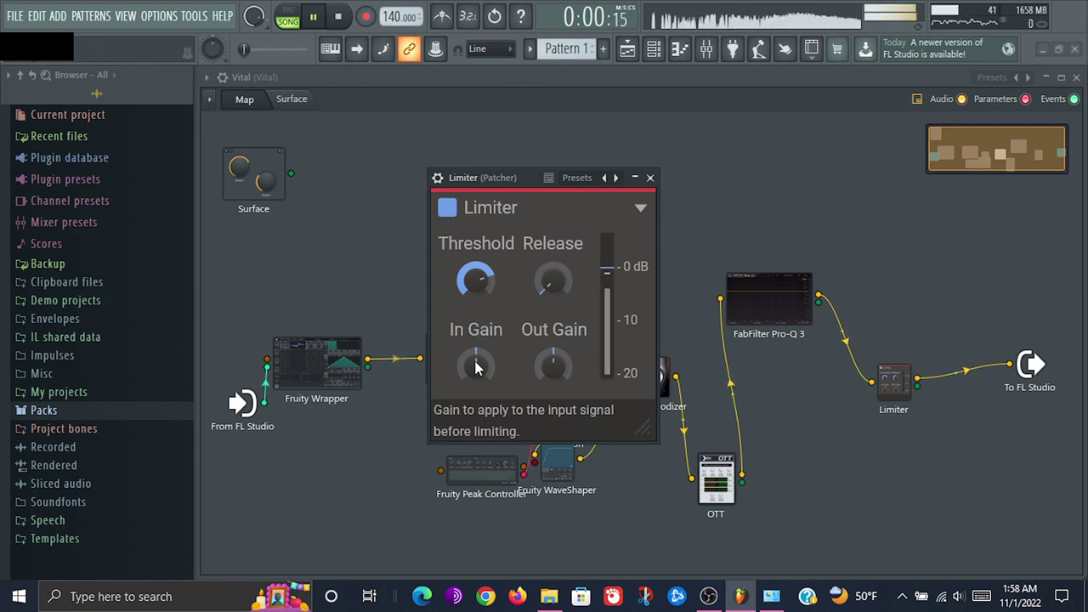
pyautogui.moveTo(476, 367); pyautogui.dragTo(476, 364)
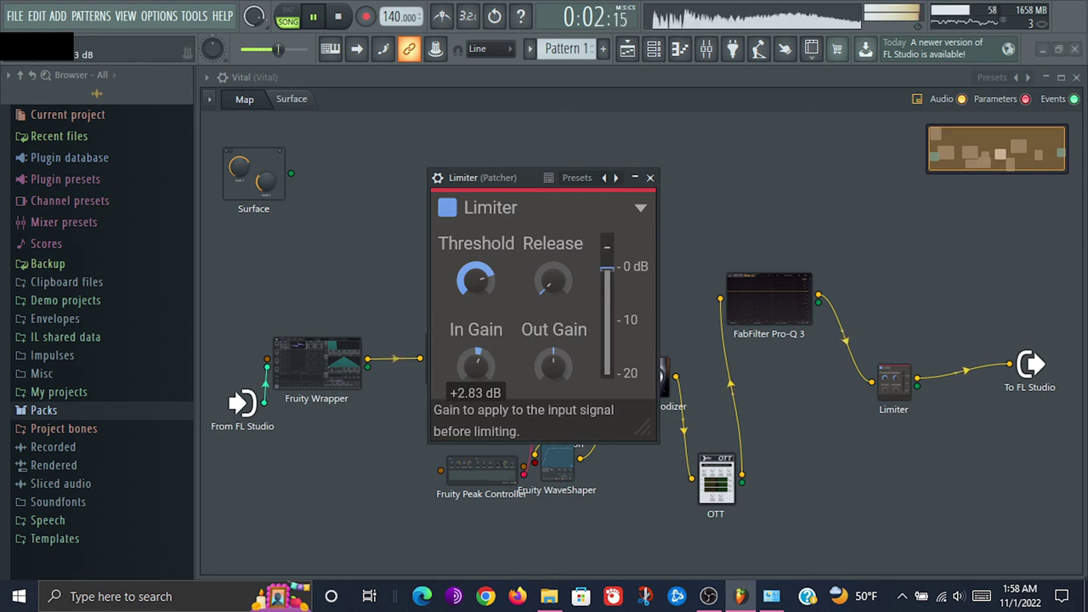
pyautogui.press('space')
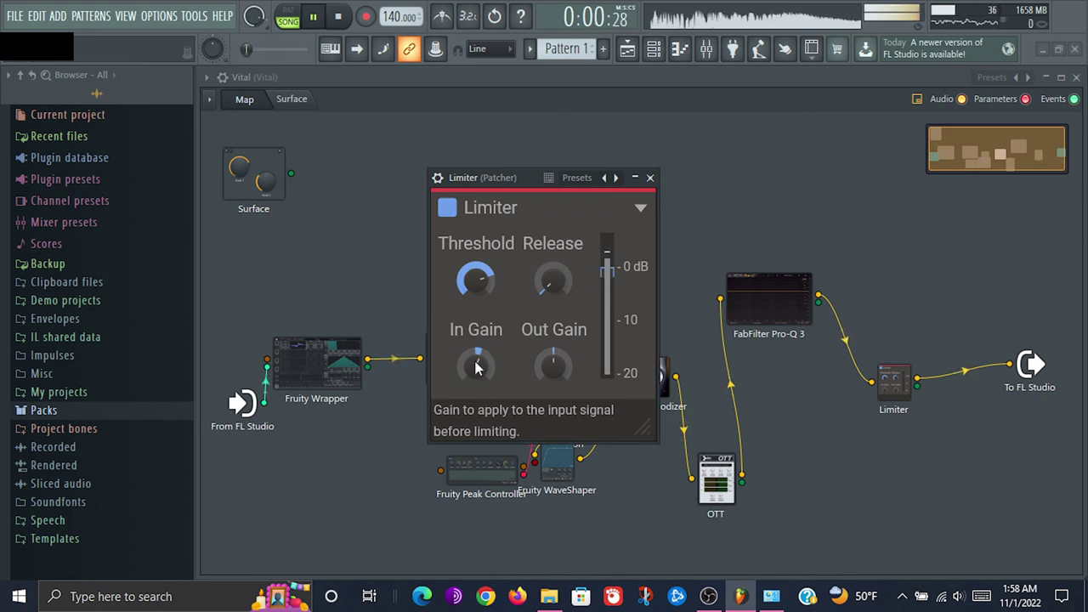
pyautogui.moveTo(478, 377)
pyautogui.mouseDown()
pyautogui.moveTo(479, 357)
pyautogui.moveTo(479, 374)
pyautogui.mouseUp()
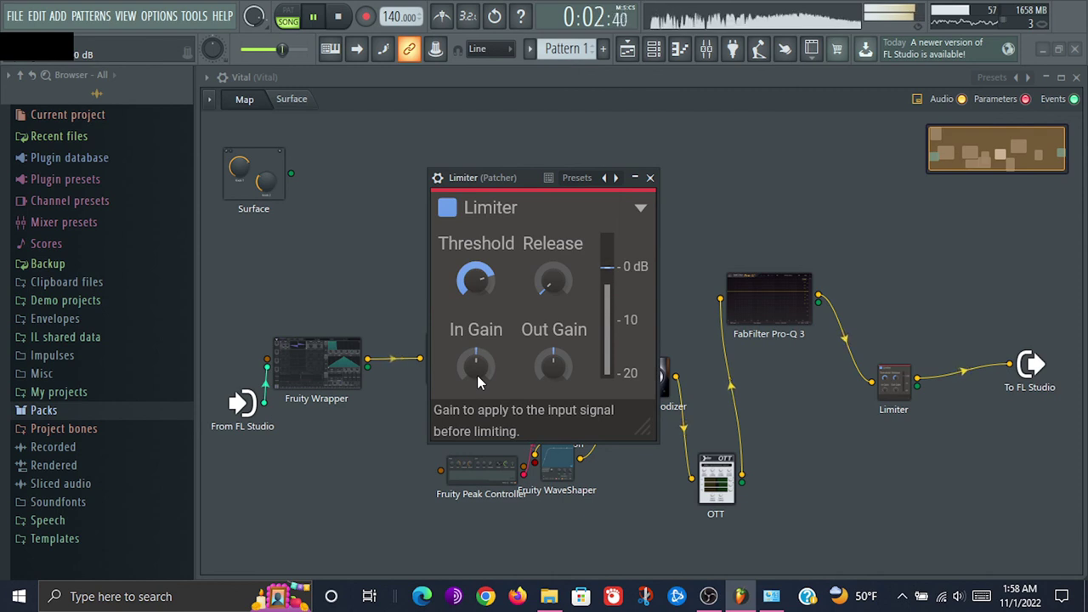
pyautogui.moveTo(476, 372); pyautogui.dragTo(477, 373)
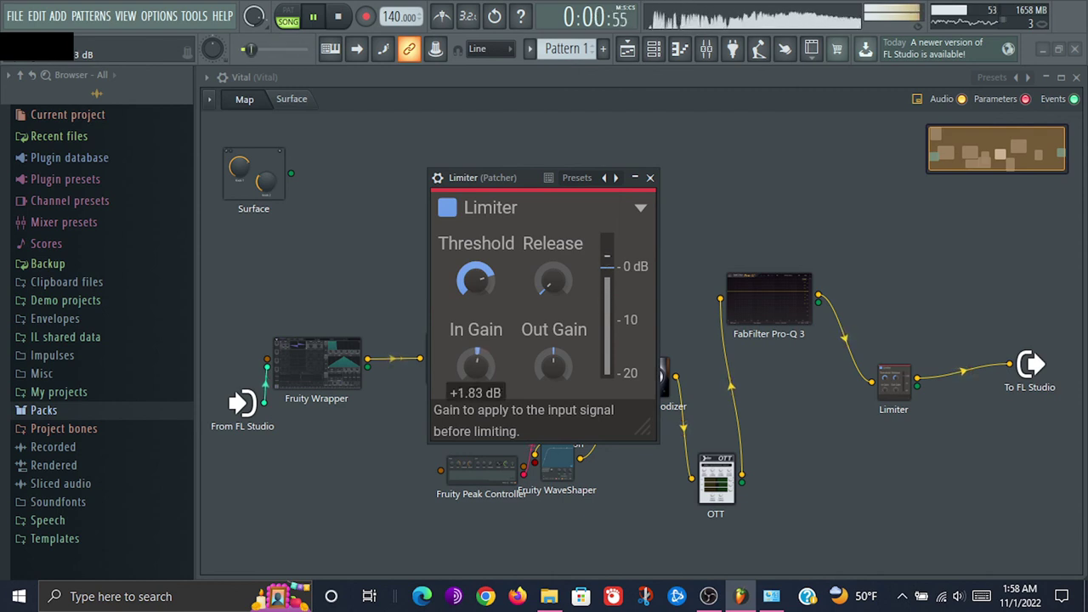
pyautogui.click(650, 178)
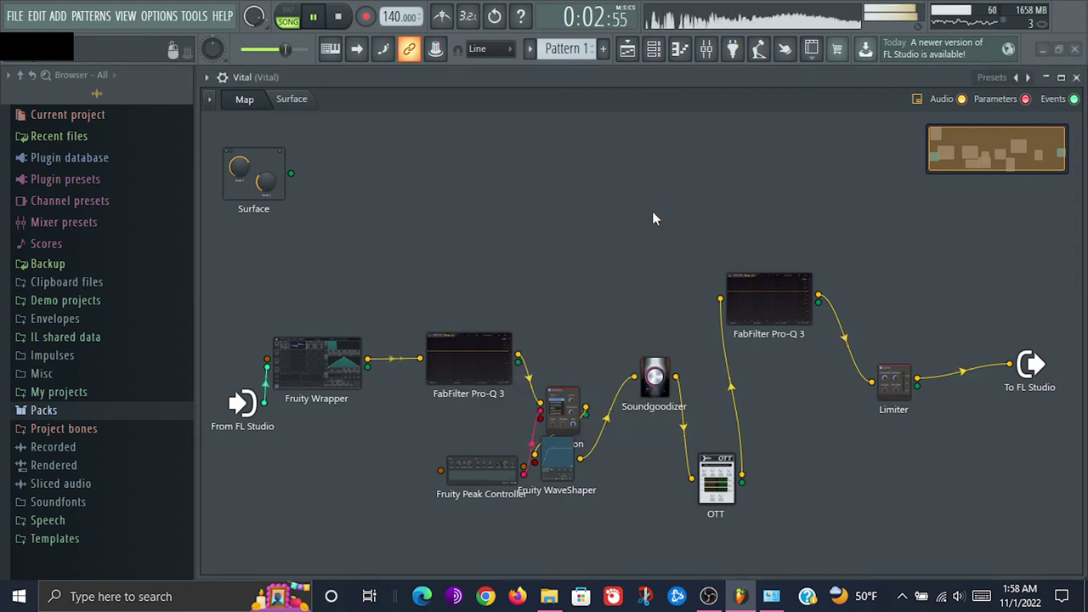
pyautogui.press('space')
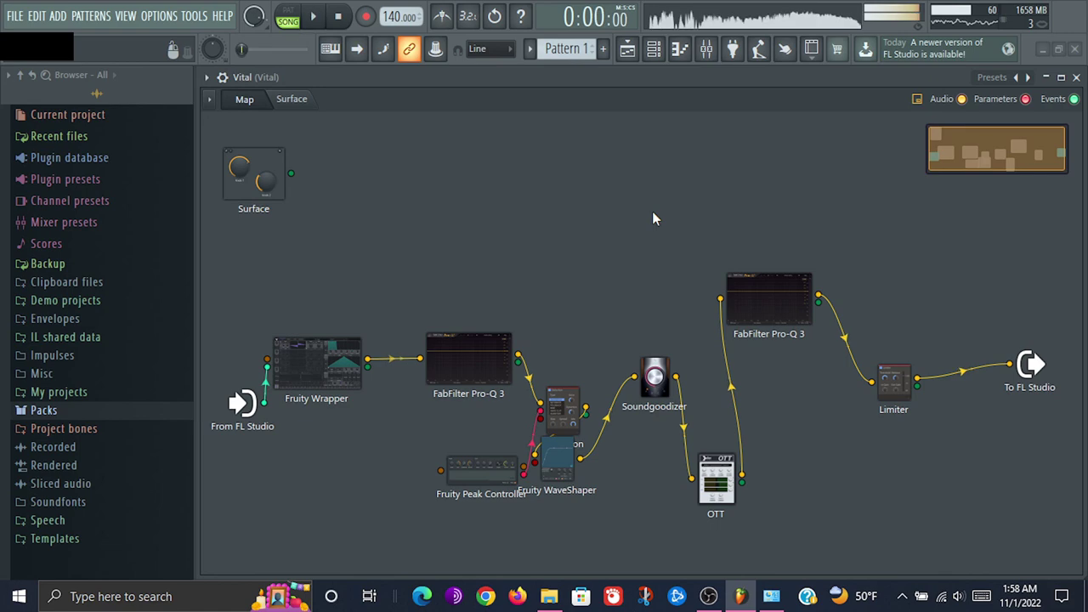
# Open the Vital synth's oscillator page, select LFO 1 and audition the patch
pyautogui.doubleClick(318, 363)
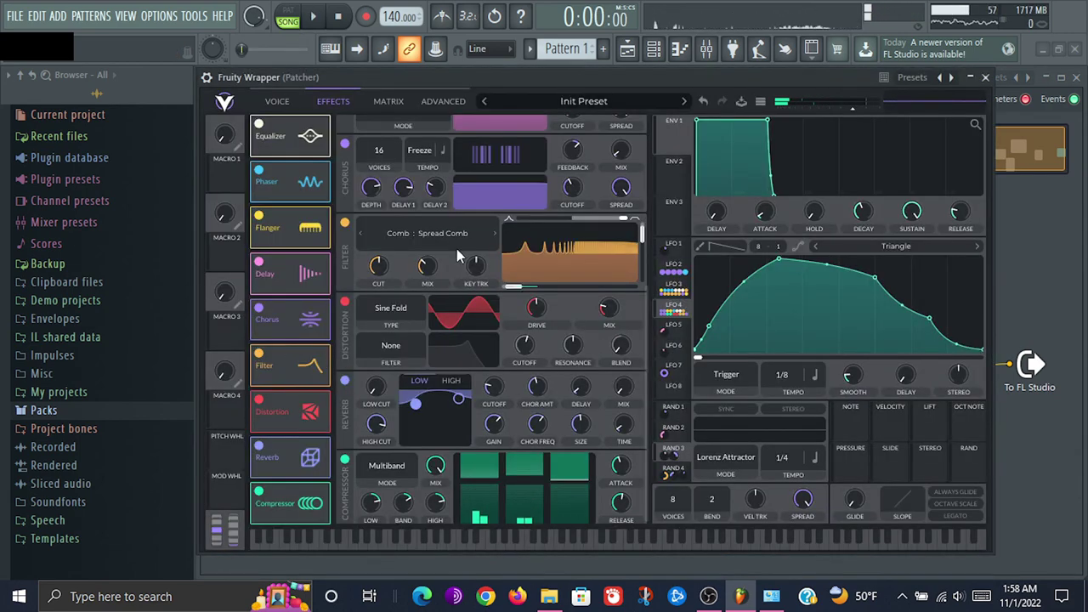
pyautogui.click(278, 102)
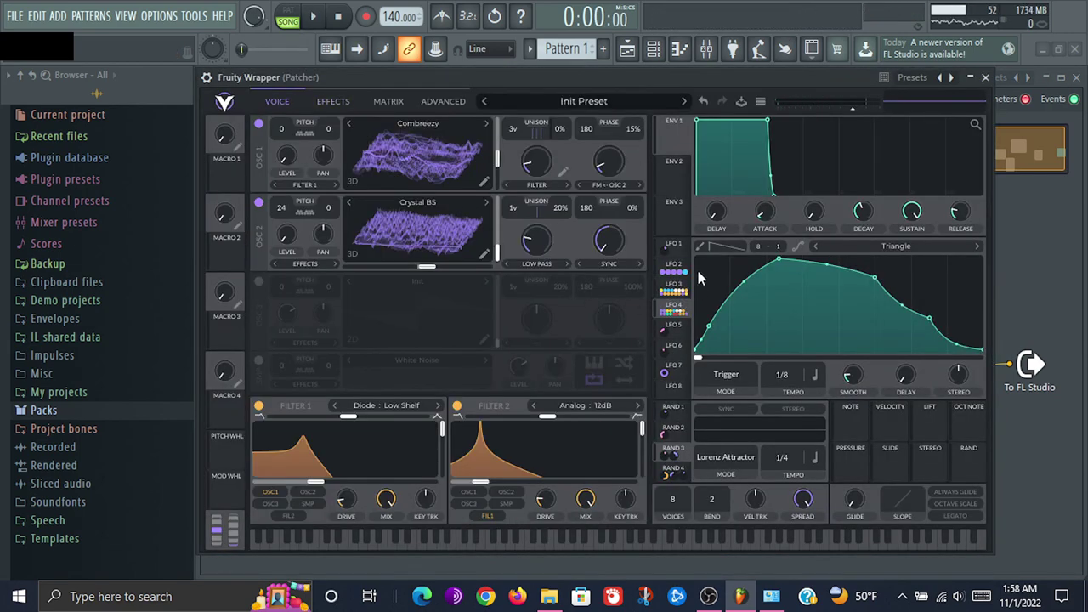
pyautogui.click(679, 244)
pyautogui.press('space')
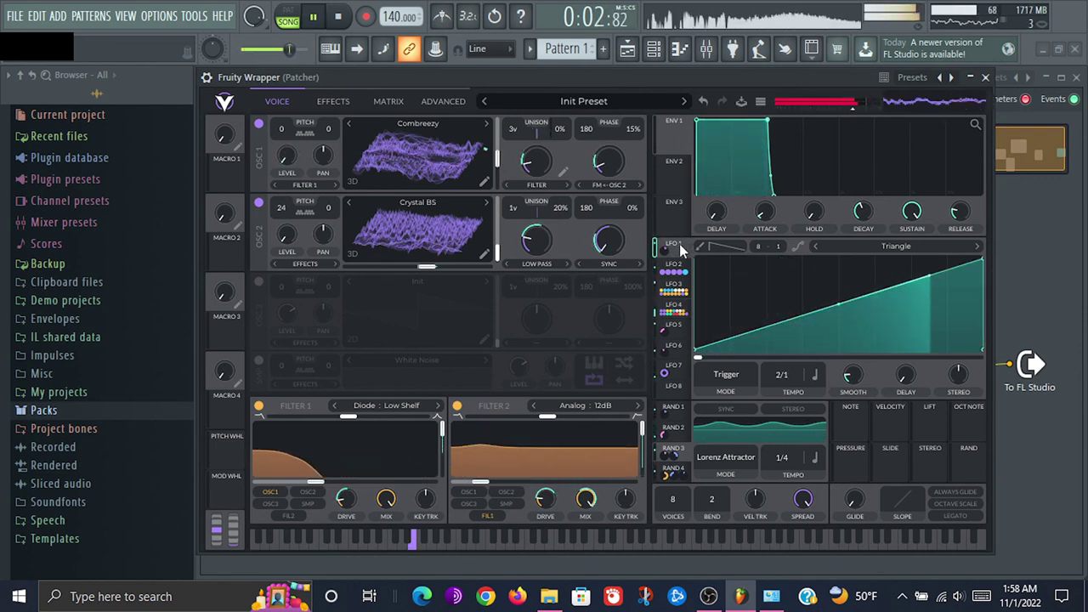
pyautogui.press('space')
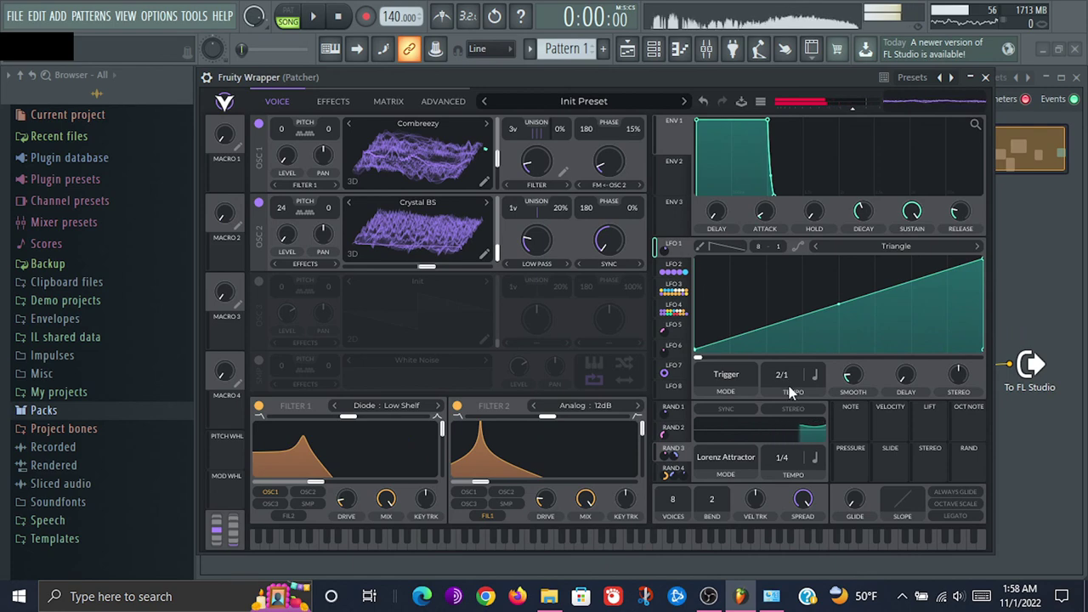
# Try LFO 1's tempo at 1/1 during playback and return it to 2/1
pyautogui.moveTo(789, 392); pyautogui.dragTo(784, 370)
pyautogui.press('space')
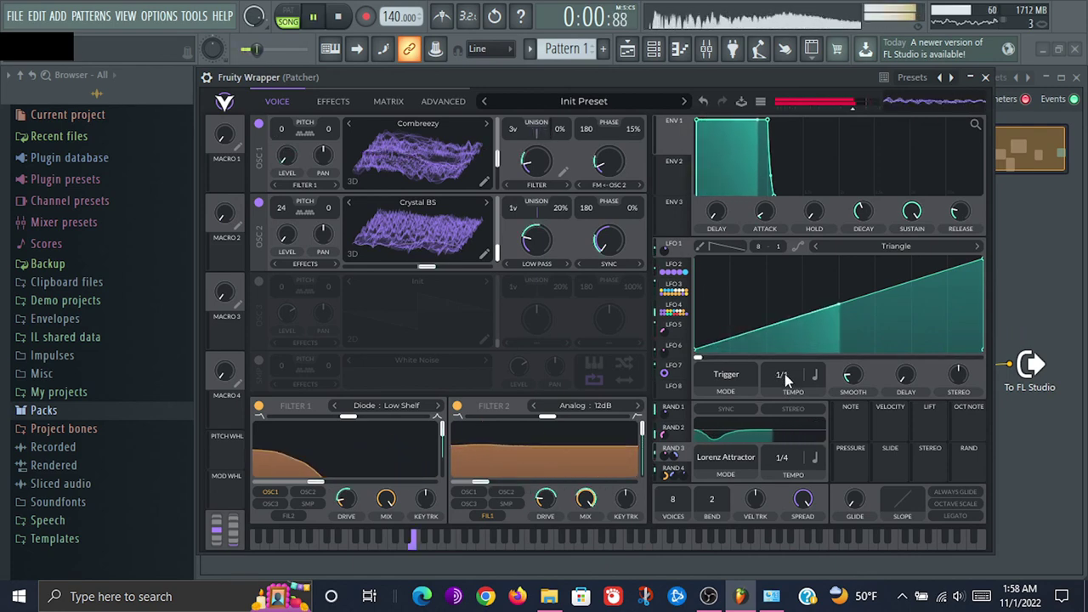
pyautogui.moveTo(785, 374); pyautogui.dragTo(786, 382)
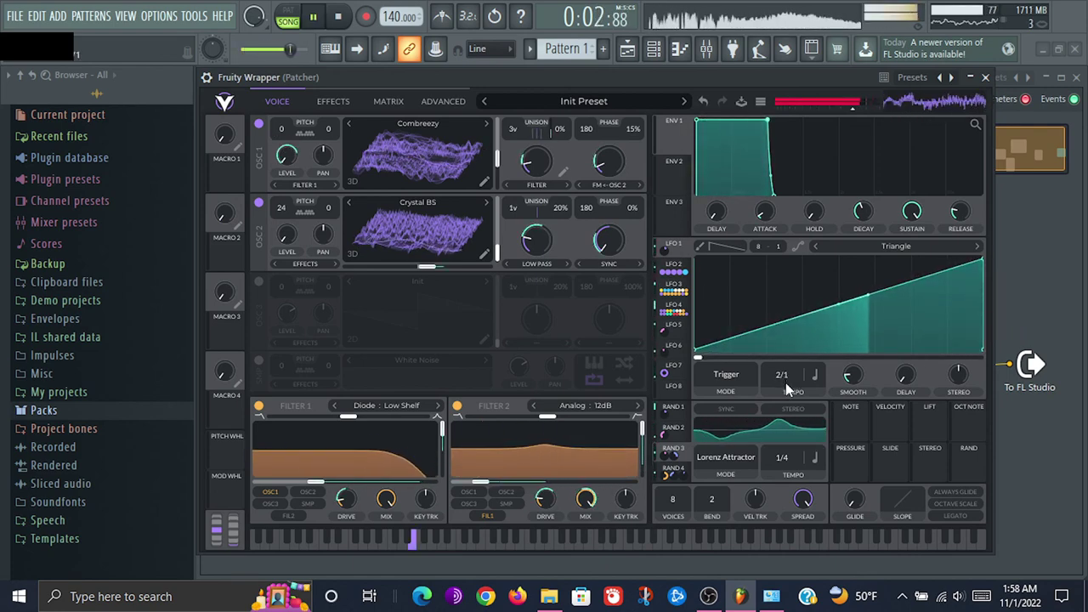
pyautogui.press('space')
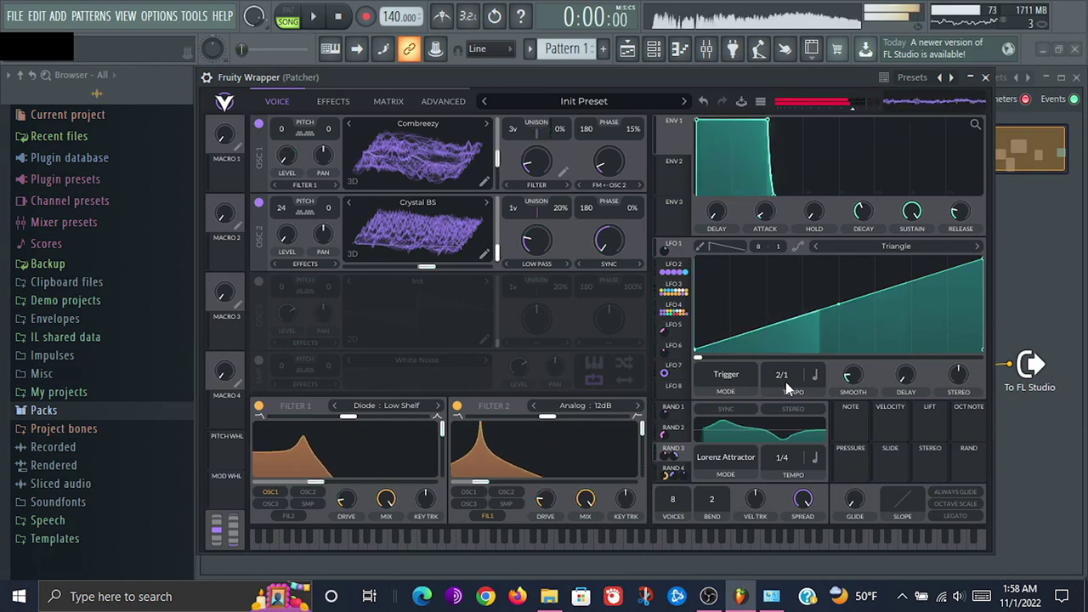
# Audition LFO 2 with its tempo at 1/4 and 1/2, and return it to 1/1
pyautogui.click(674, 268)
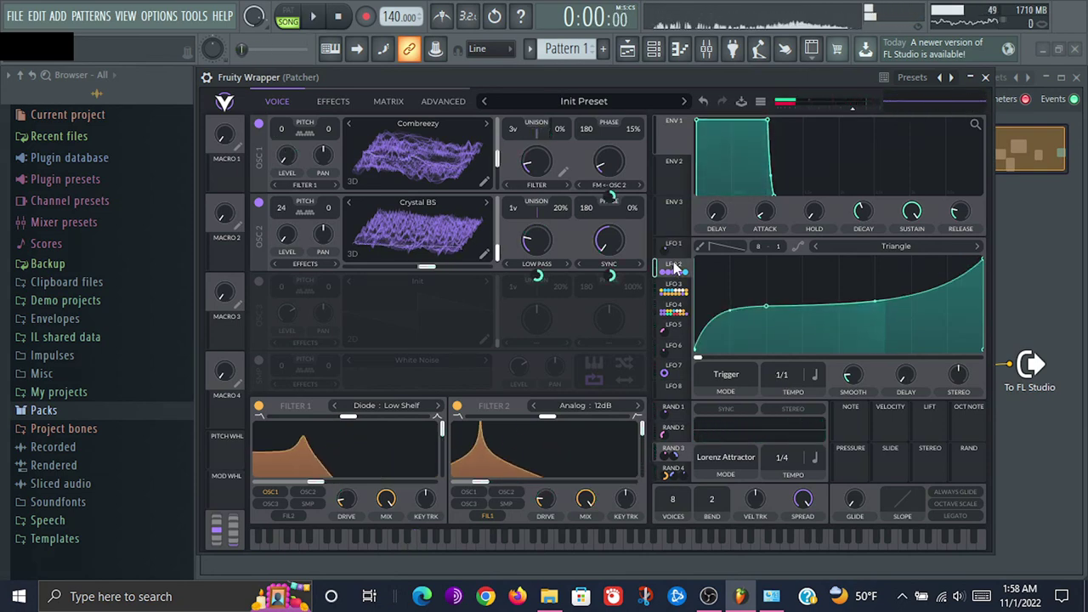
pyautogui.press('space')
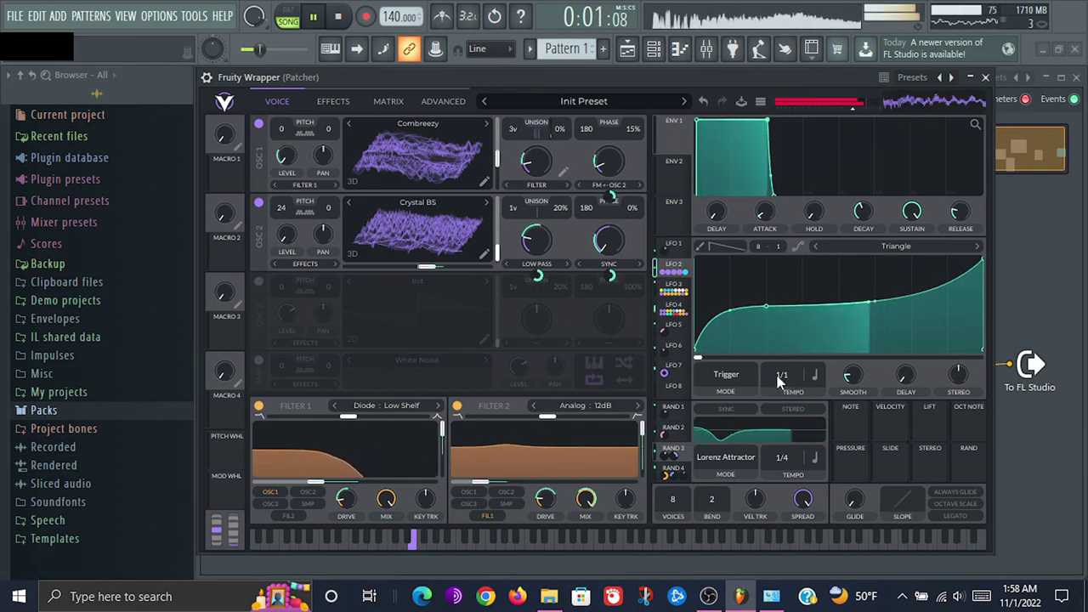
pyautogui.press('space')
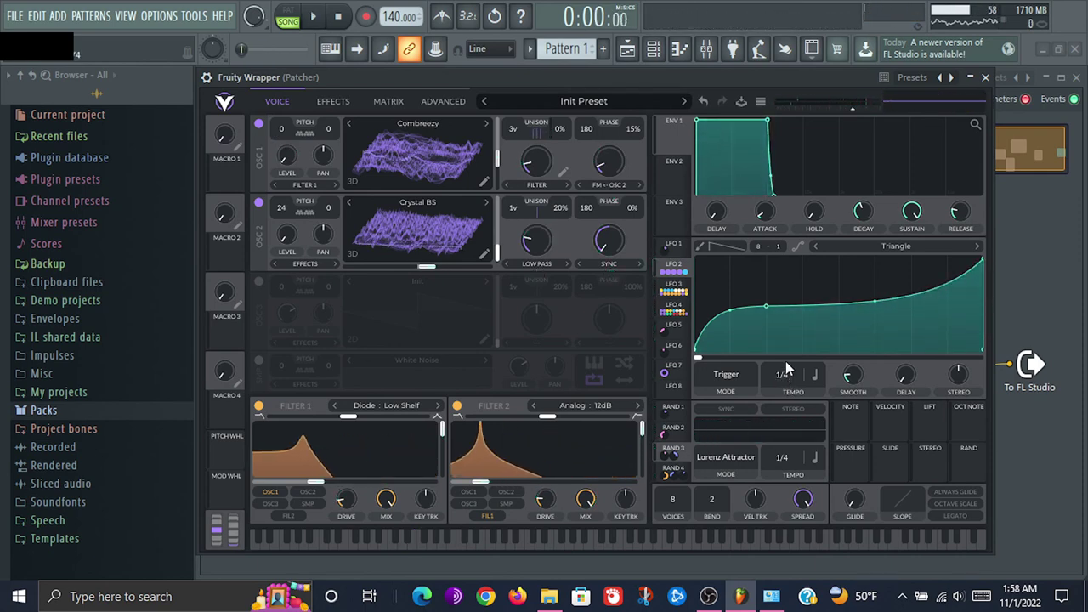
pyautogui.scroll(-1, 791, 373)
pyautogui.press('space')
pyautogui.press('space')
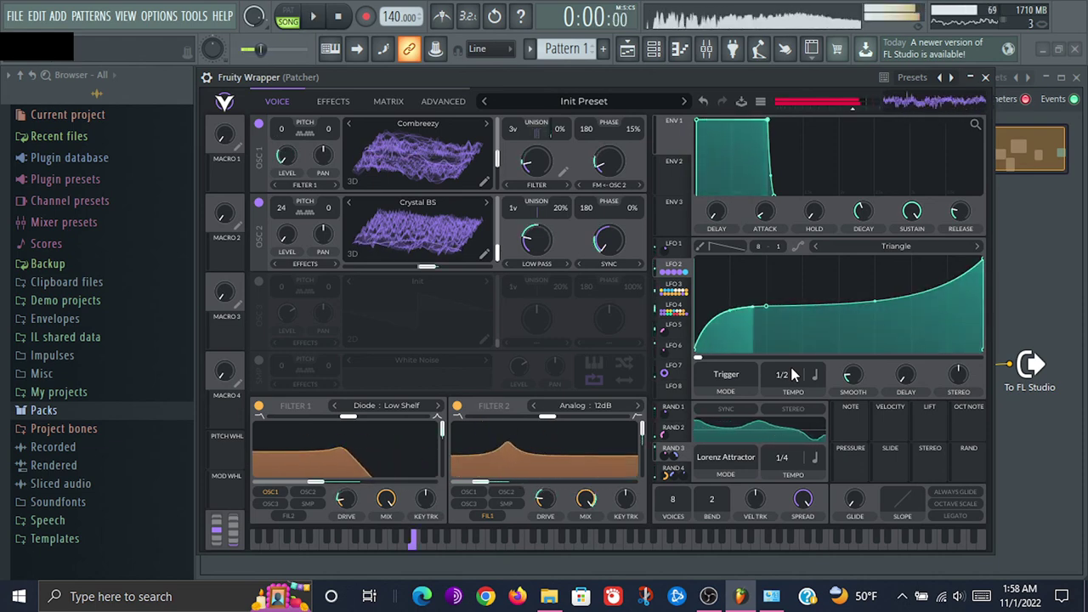
pyautogui.scroll(1, 788, 374)
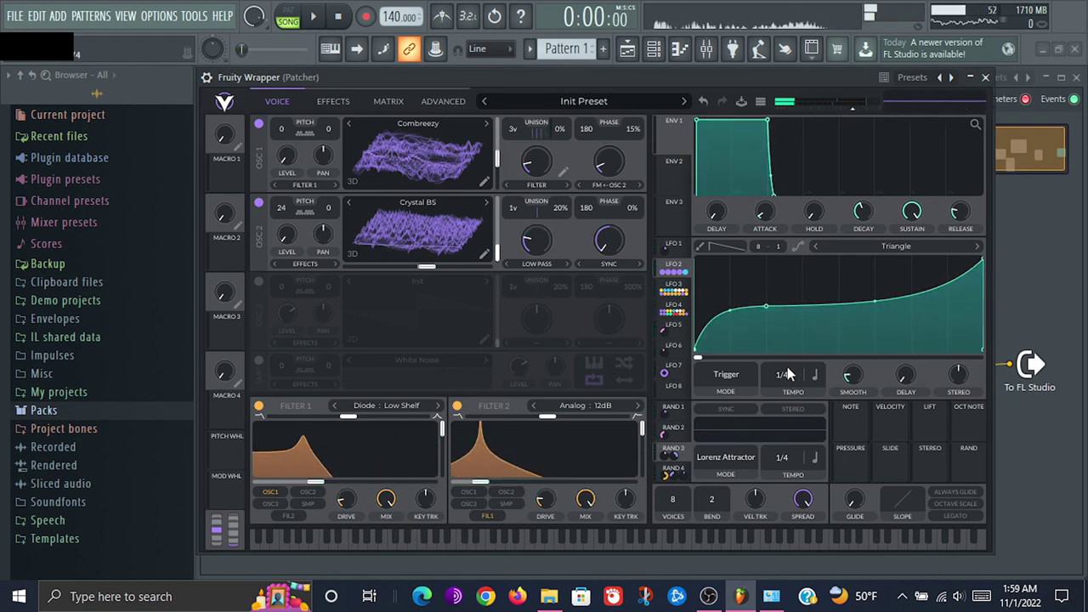
pyautogui.press('space')
pyautogui.press('space')
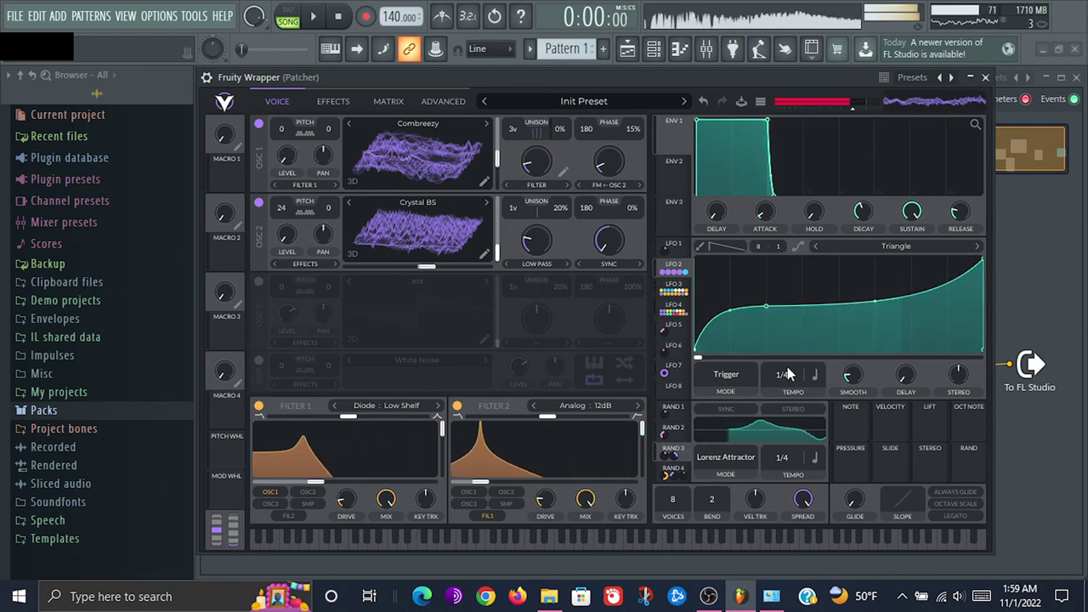
pyautogui.scroll(-1, 787, 378)
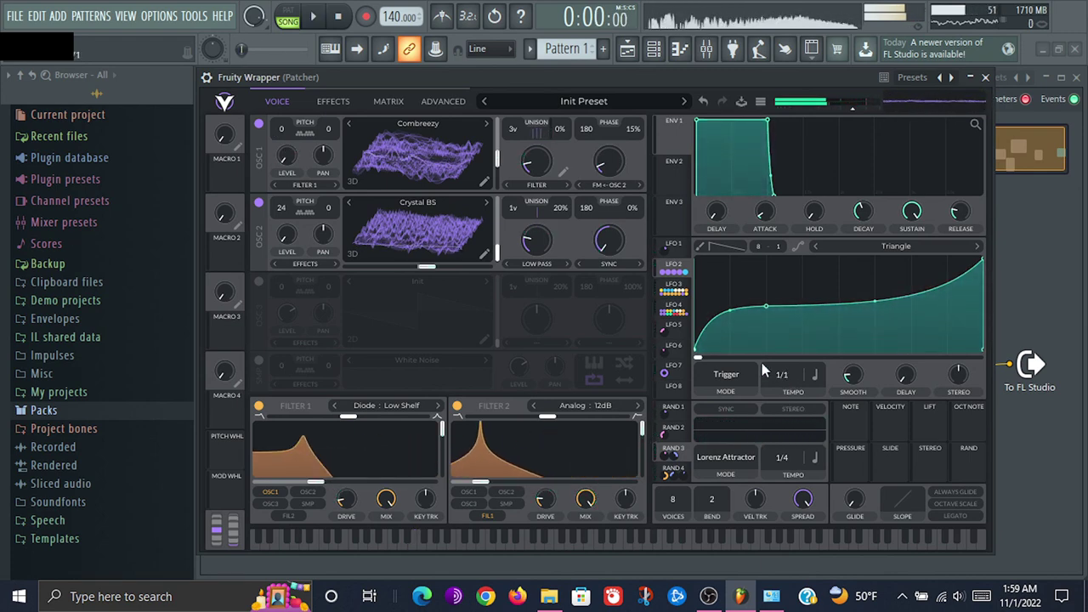
# Audition LFO 4 with its tempo at 1/16 and 1/4, and settle on 1/2
pyautogui.click(679, 309)
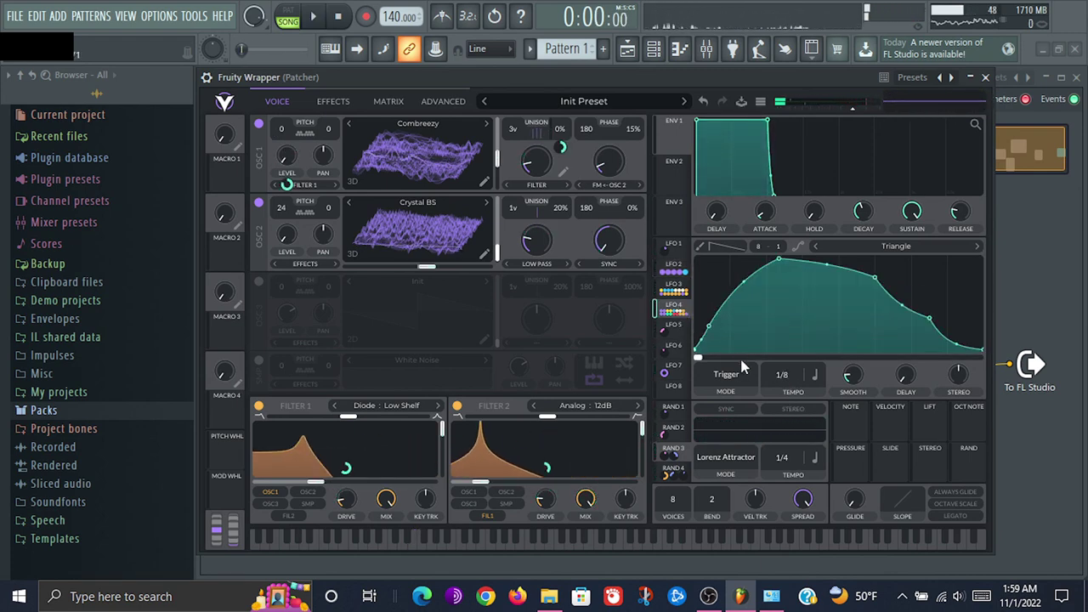
pyautogui.scroll(1, 787, 380)
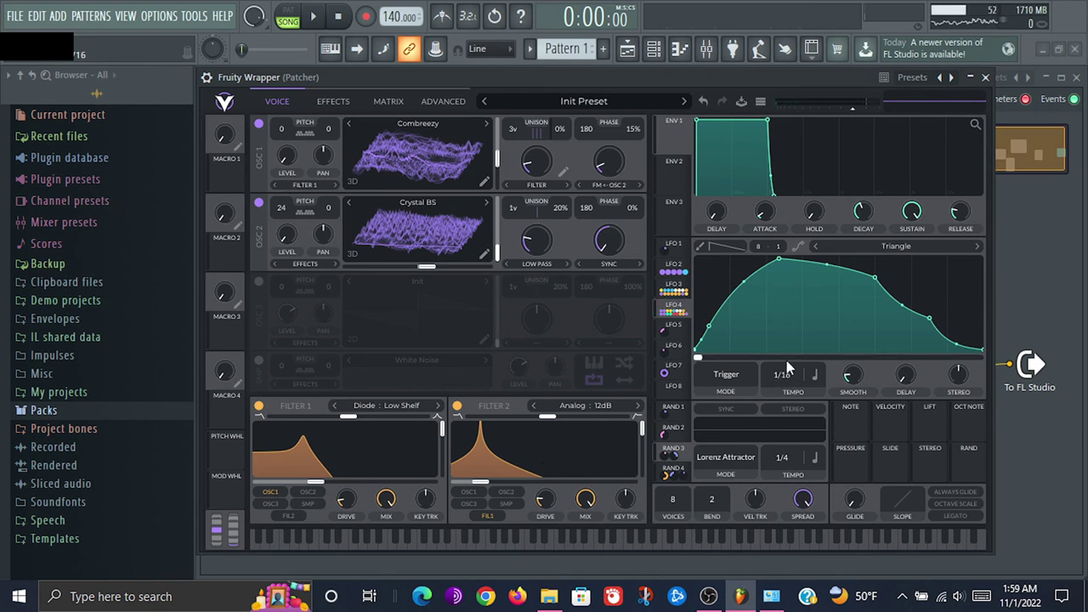
pyautogui.press('space')
pyautogui.press('space')
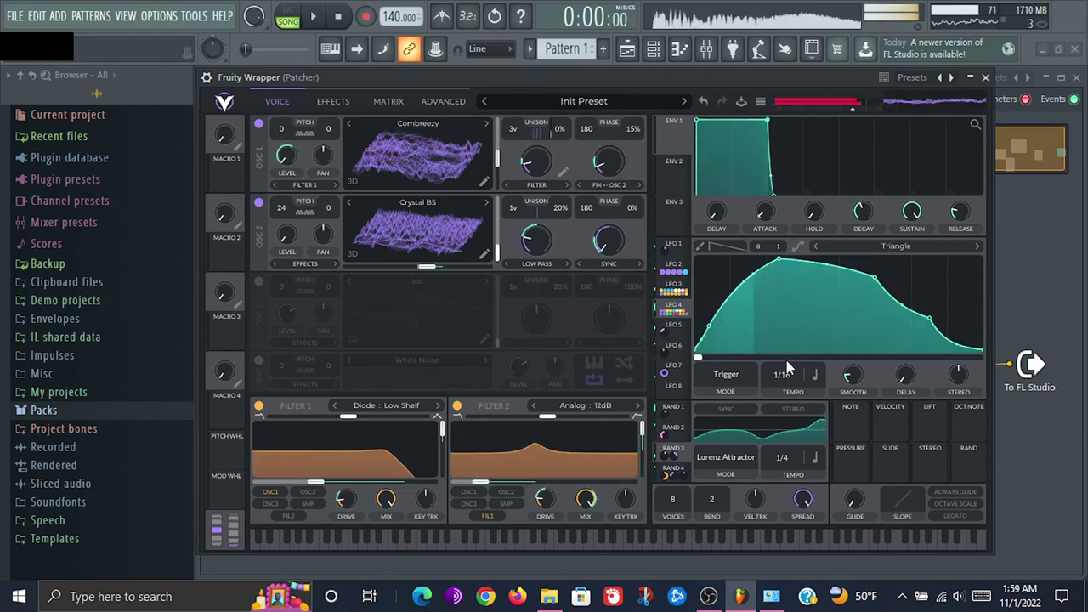
pyautogui.moveTo(787, 383); pyautogui.dragTo(786, 405)
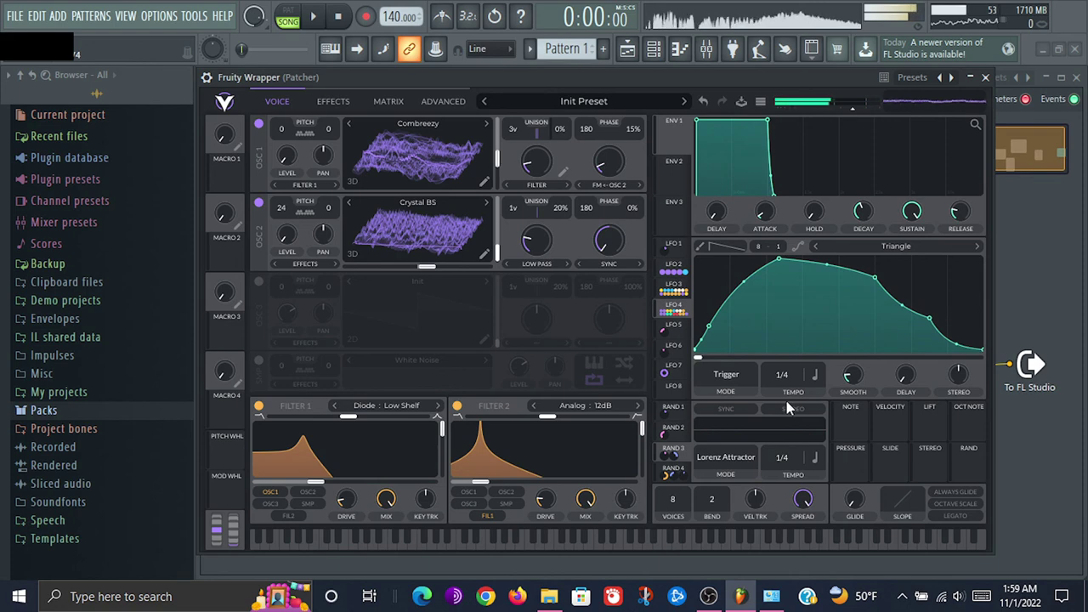
pyautogui.press('space')
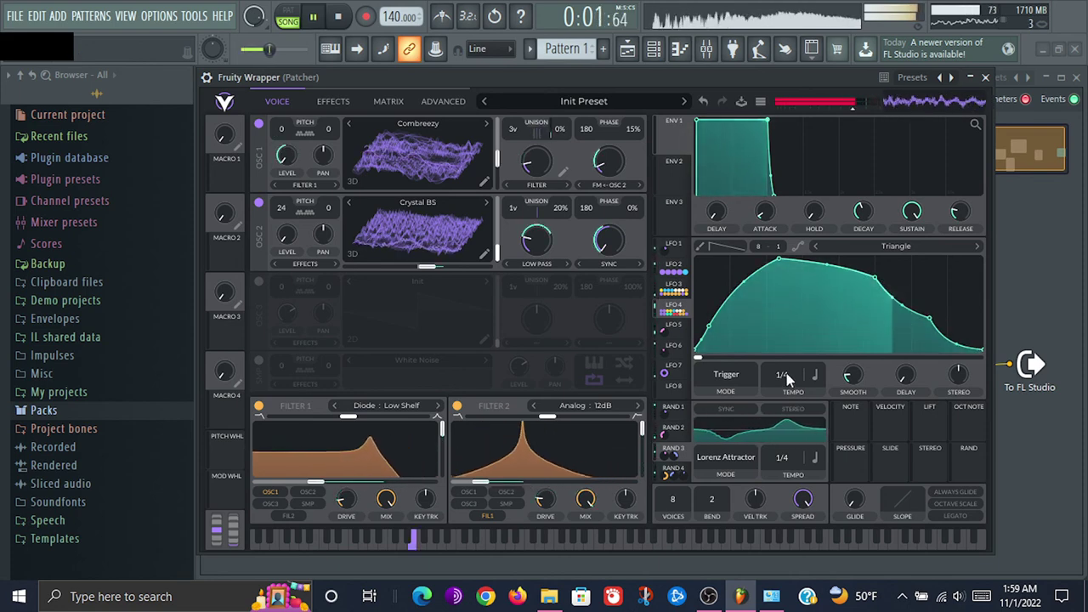
pyautogui.press('space')
pyautogui.moveTo(787, 380); pyautogui.dragTo(790, 389)
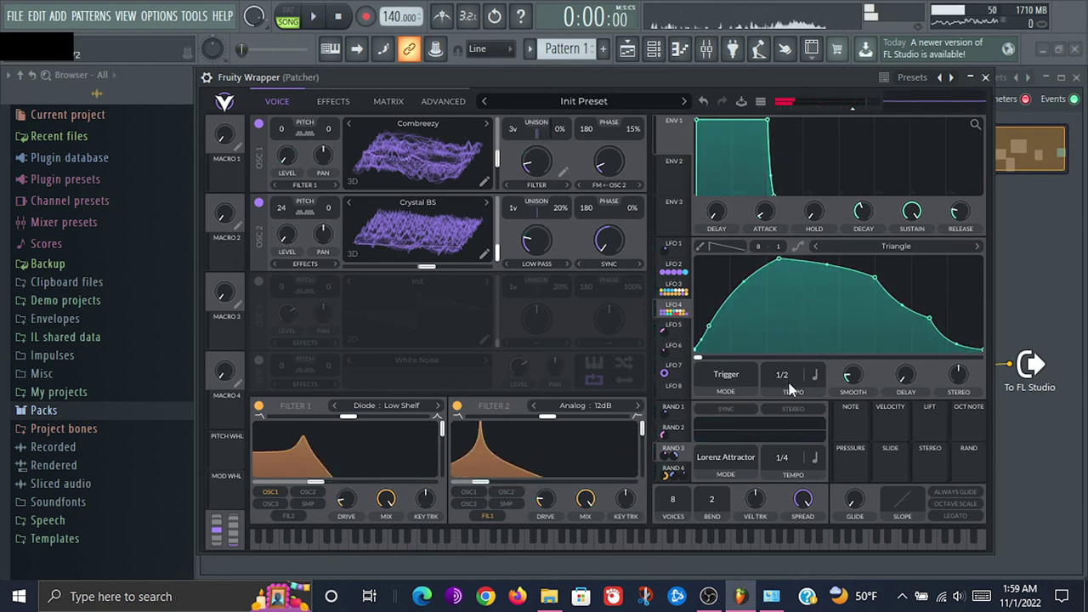
pyautogui.press('space')
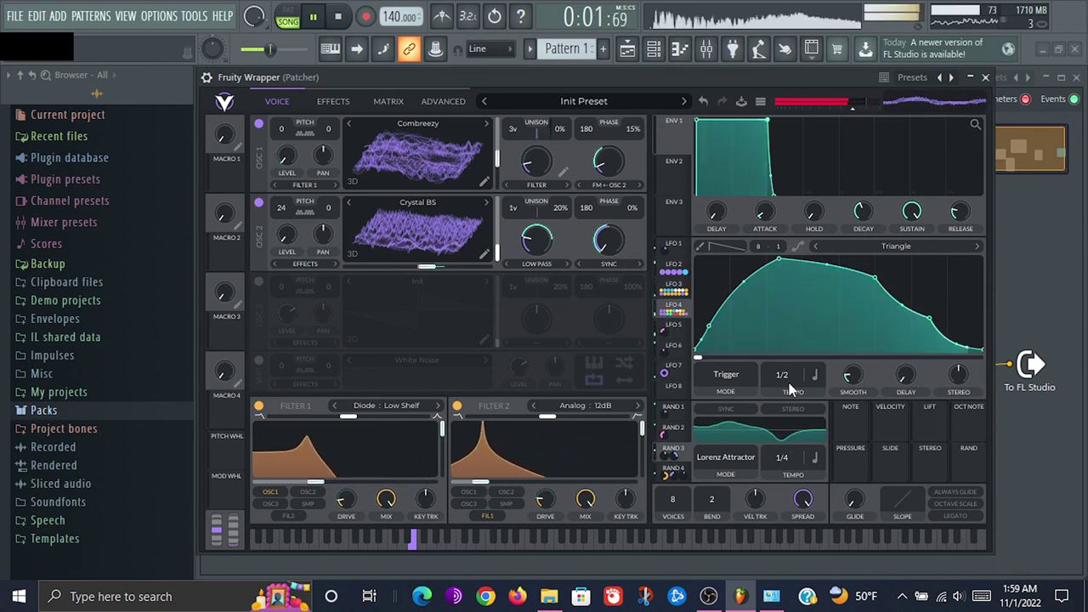
pyautogui.press('space')
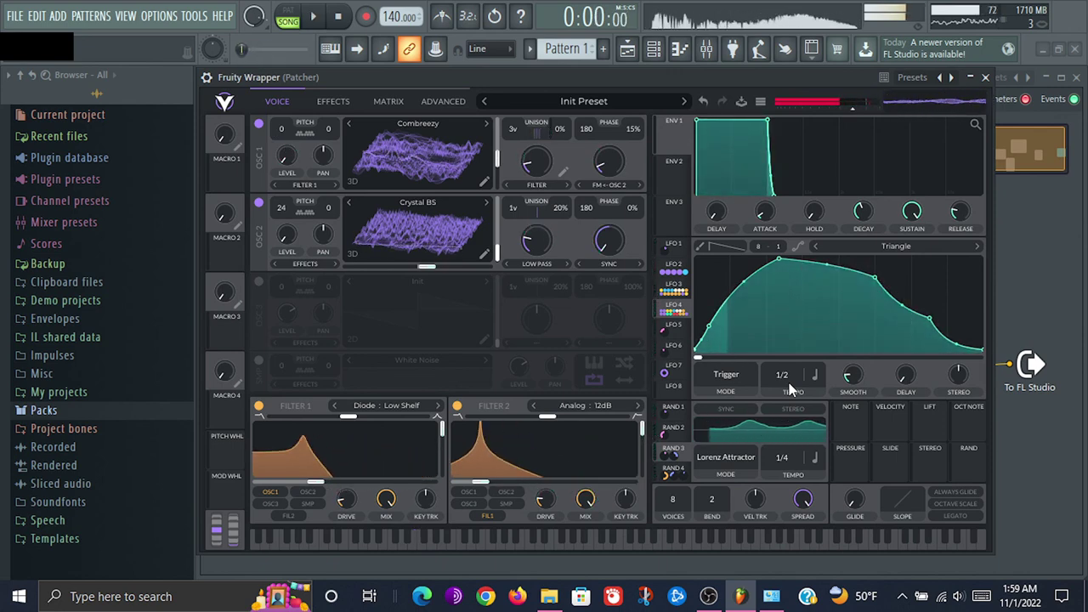